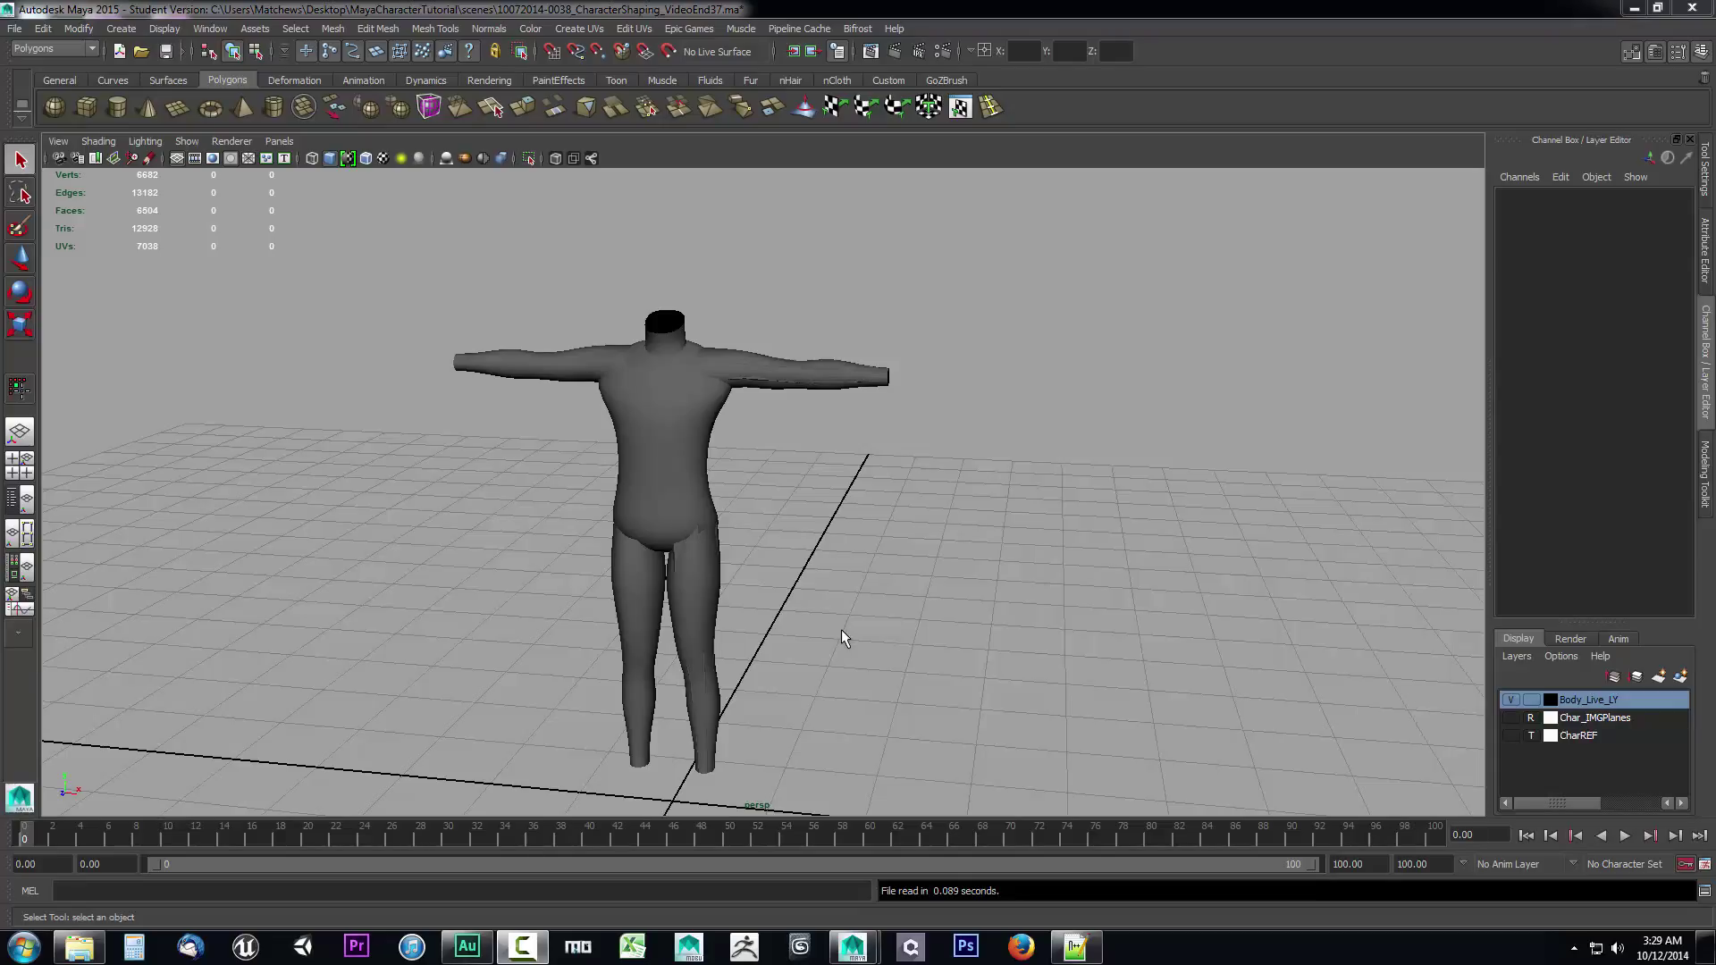
Make Body_Live_Object a live surface and activate Quad Draw on the partial arm-and-leg mesh.
{"action": "left_click", "coordinate": [679, 465]}
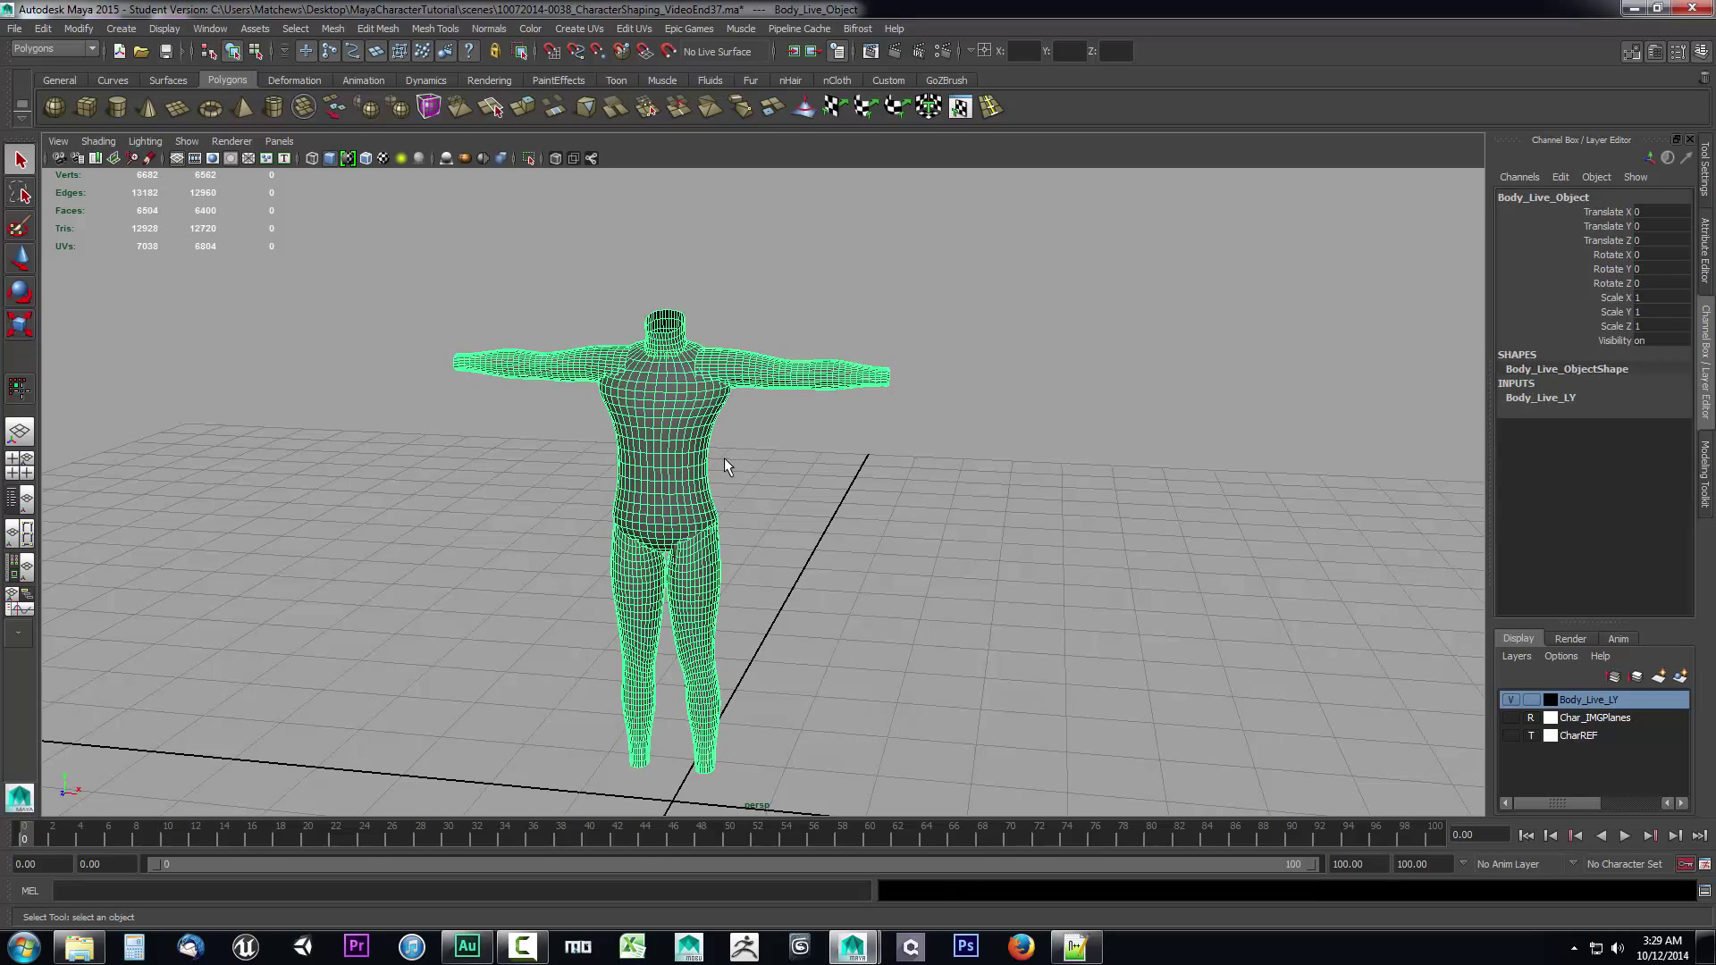
{"action": "left_click", "coordinate": [669, 53]}
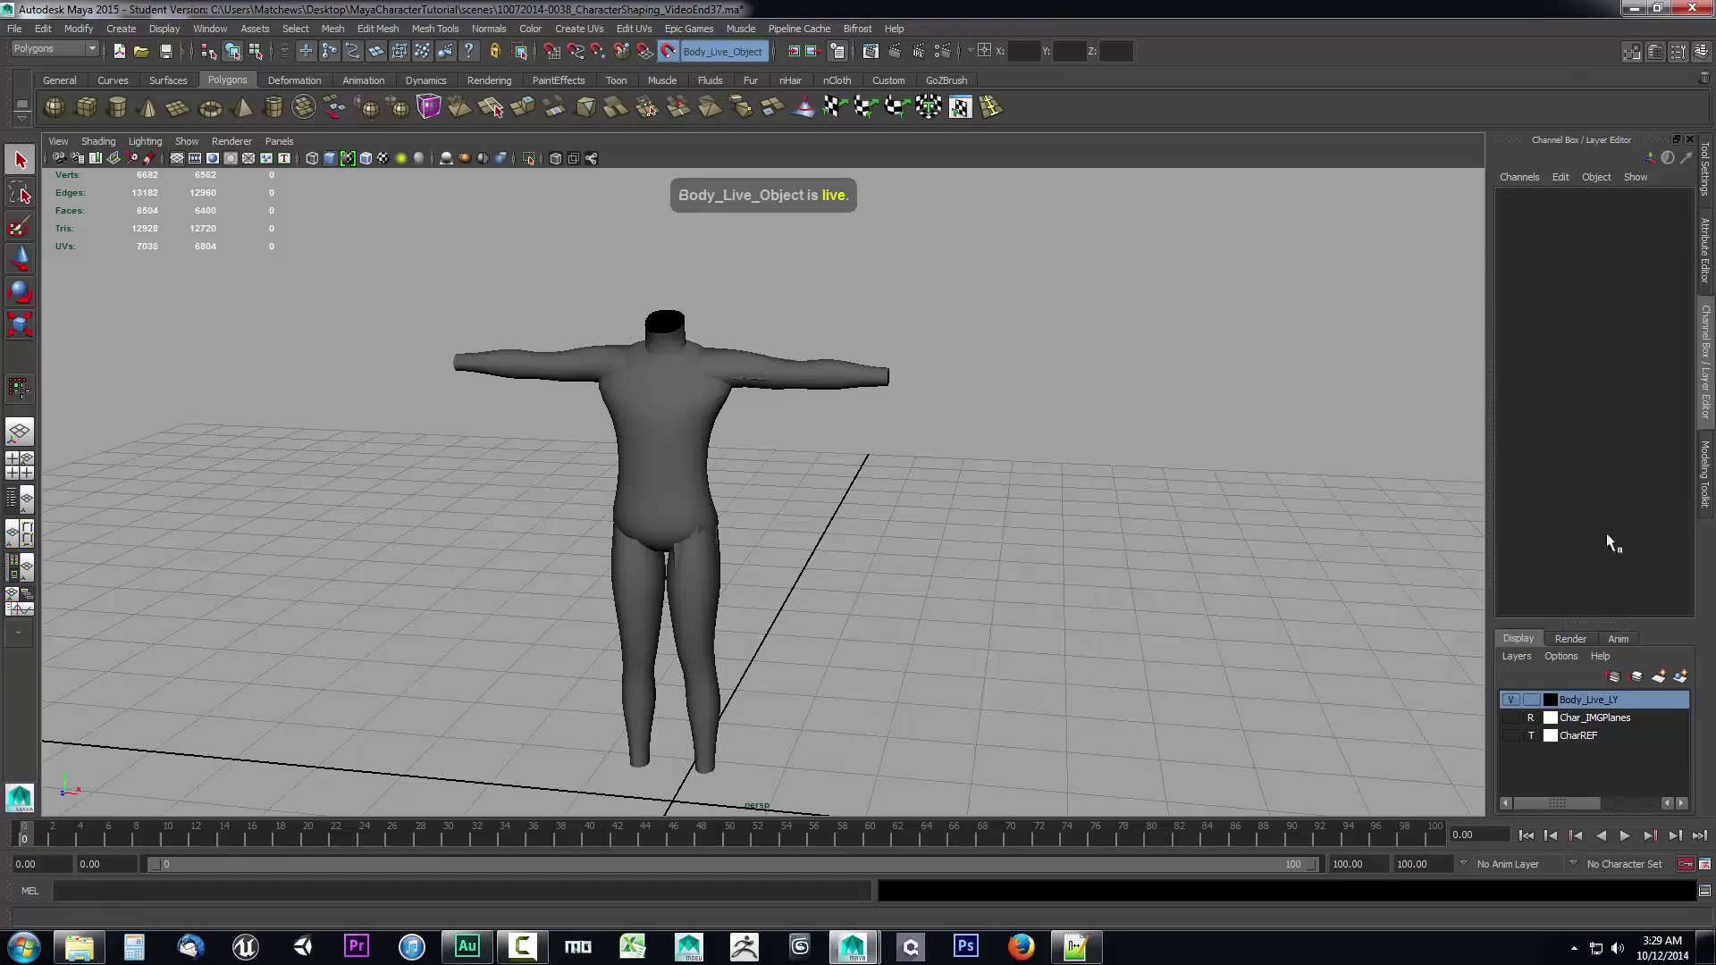
{"action": "left_click", "coordinate": [1628, 53]}
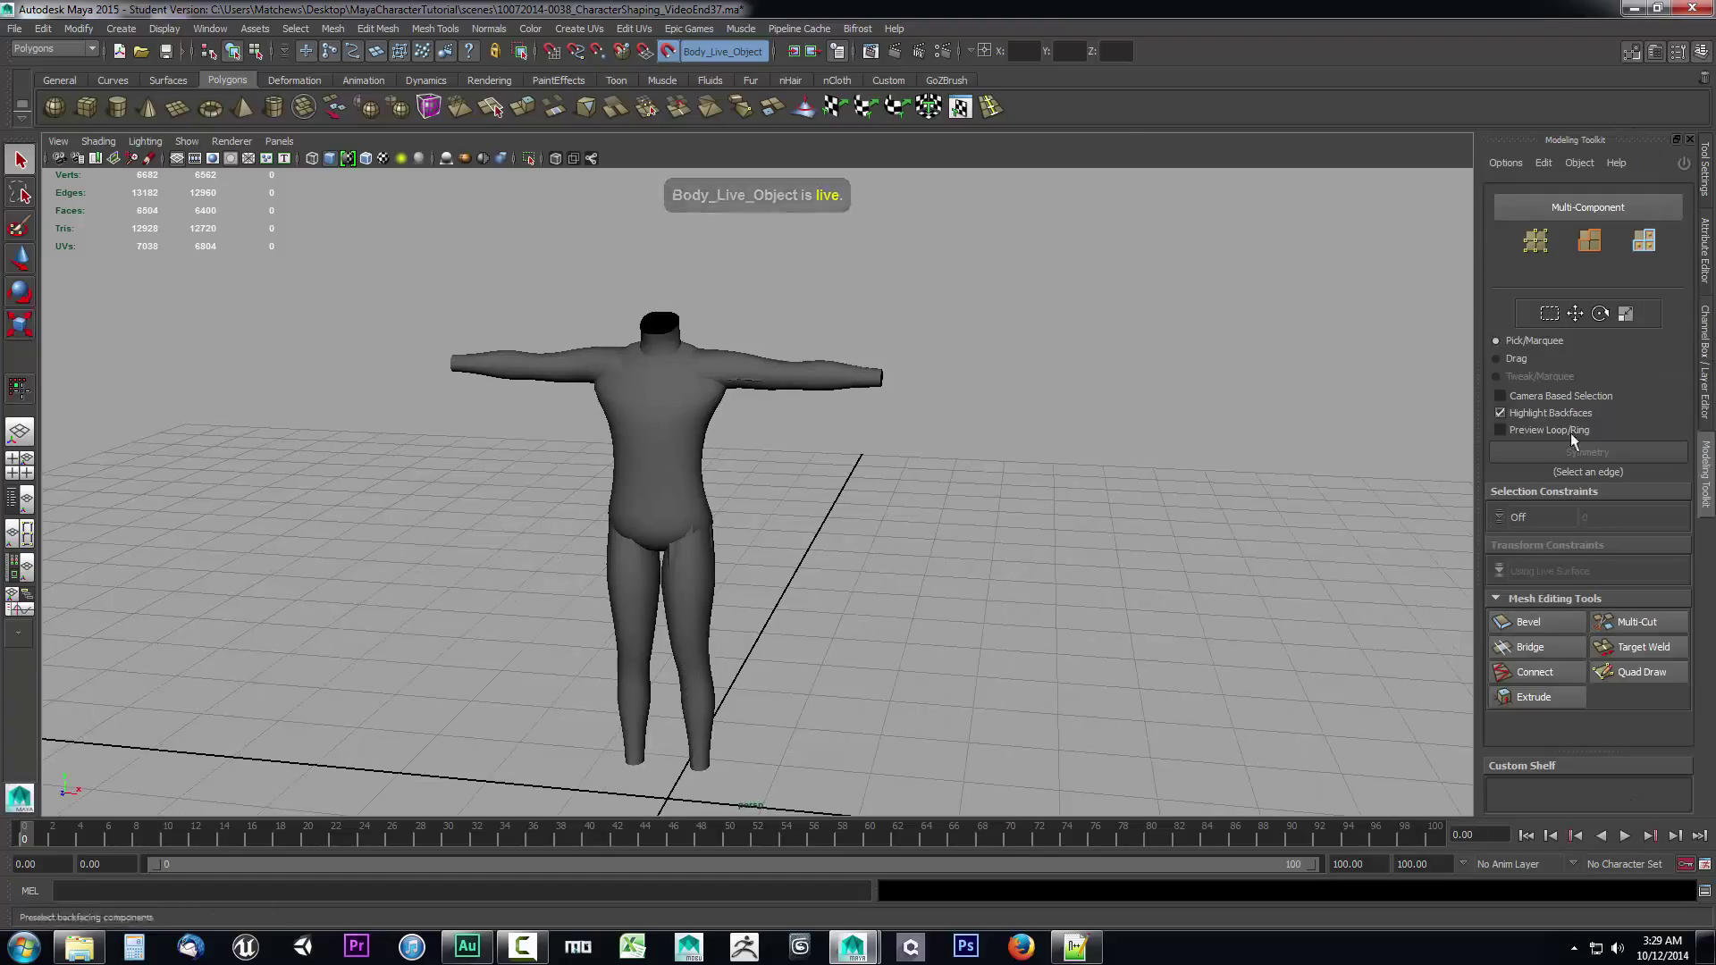
{"action": "left_click", "coordinate": [668, 579]}
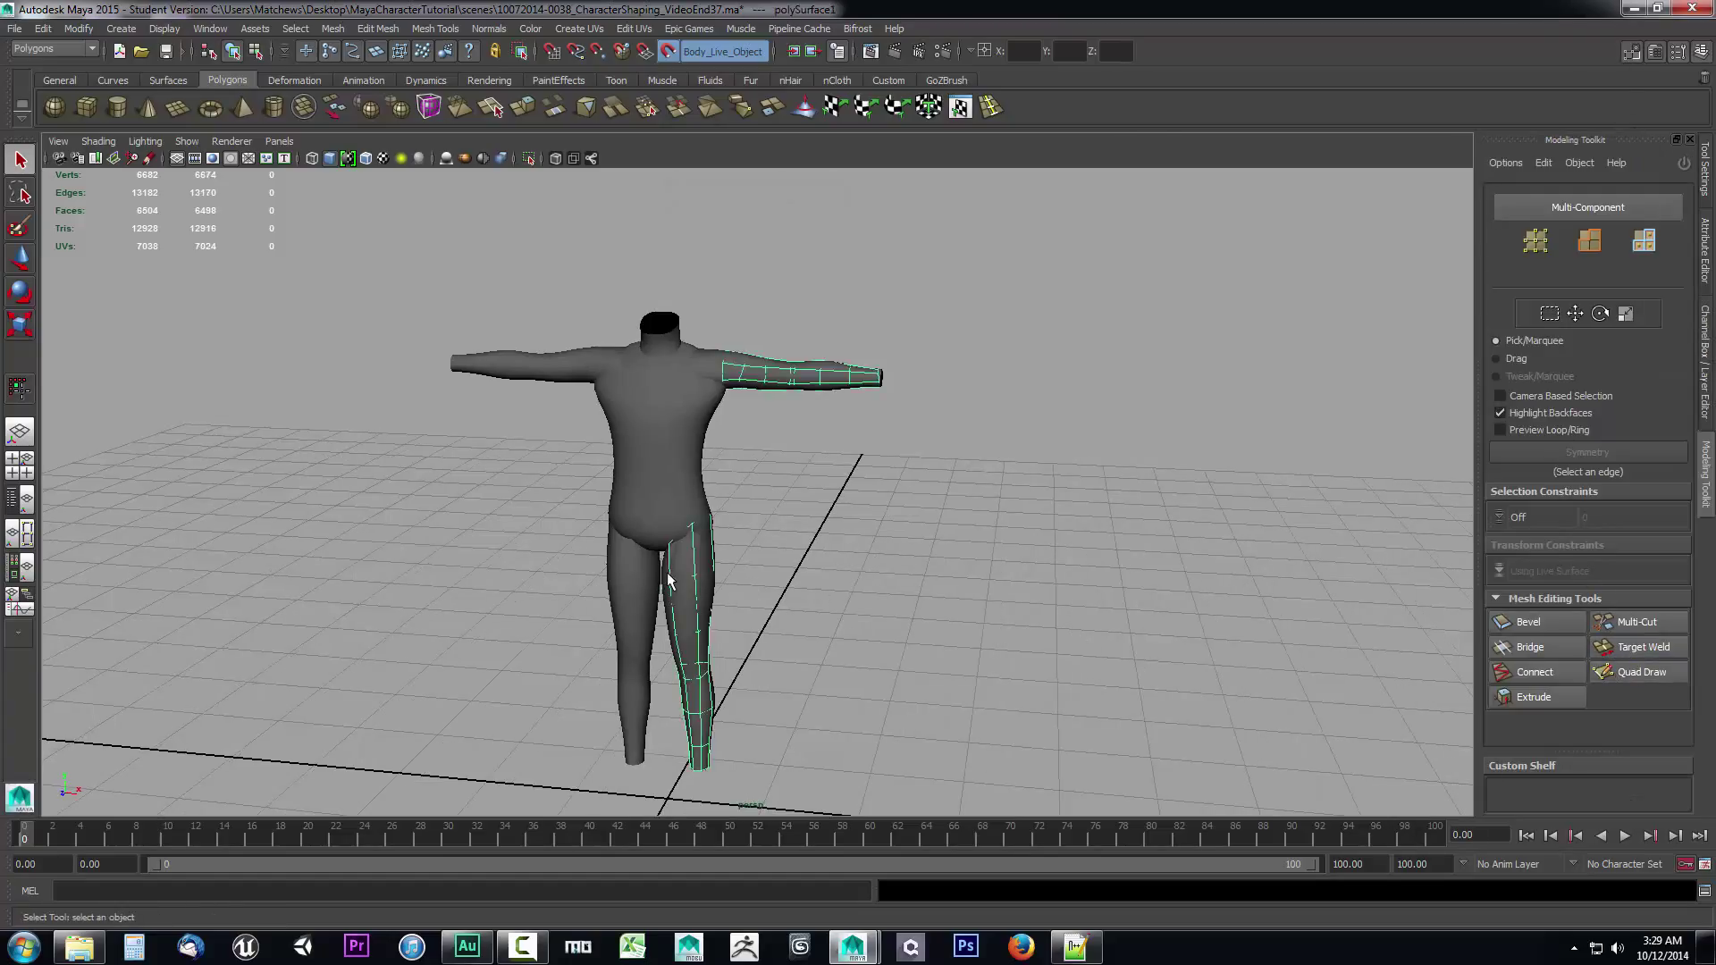
{"action": "left_click", "coordinate": [1641, 671]}
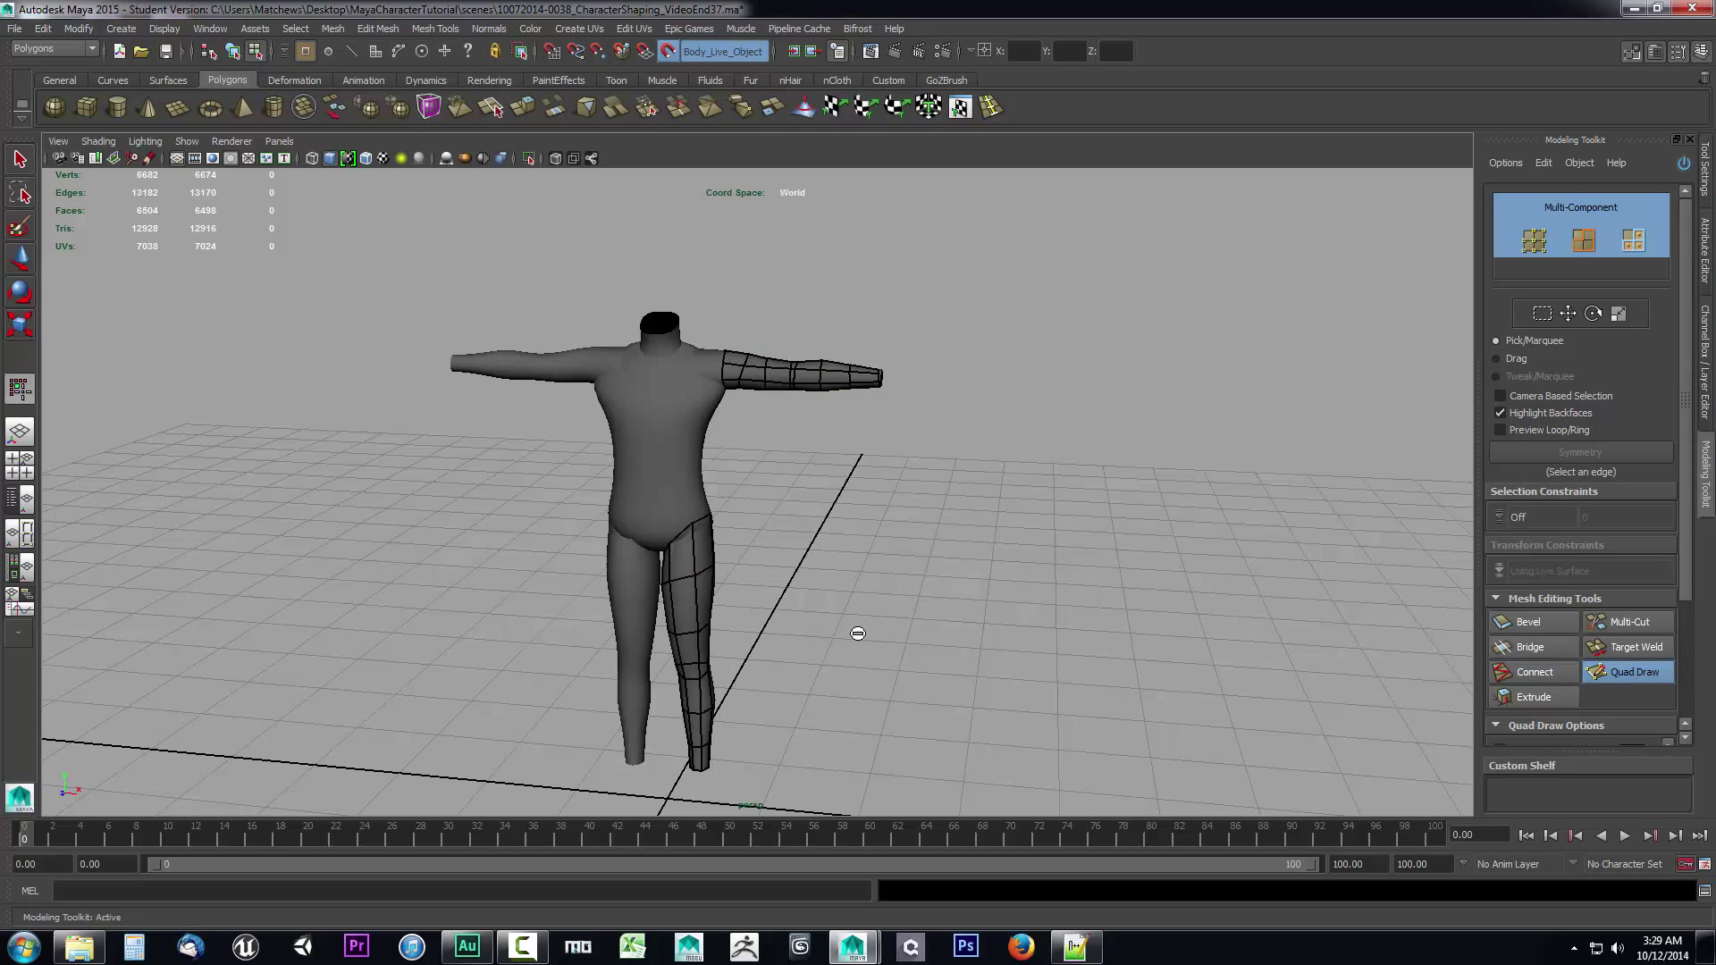
Draw two new quads on the outer hip, extending the upper border of the leg mesh onto the torso.
{"action": "scroll", "coordinate": [743, 641], "scroll_direction": "up", "scroll_amount": 5}
{"action": "scroll", "coordinate": [742, 641], "scroll_direction": "up", "scroll_amount": 6}
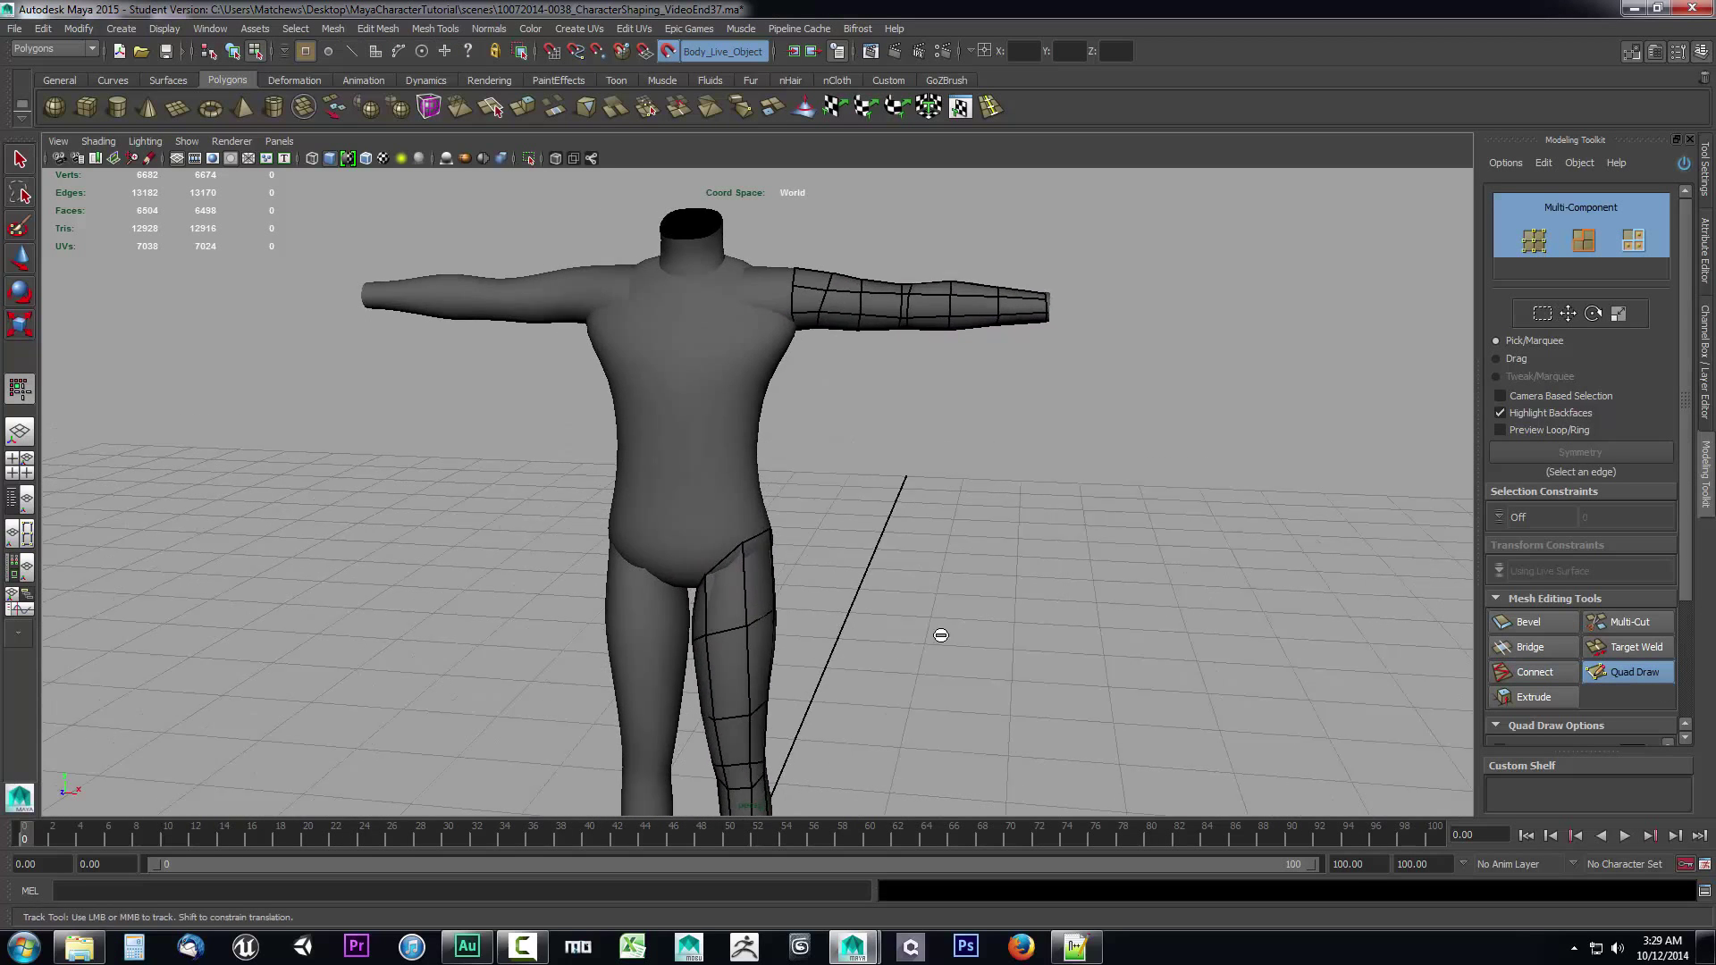
{"action": "middle_click_drag", "start_coordinate": [829, 636], "coordinate": [873, 632], "text": "alt"}
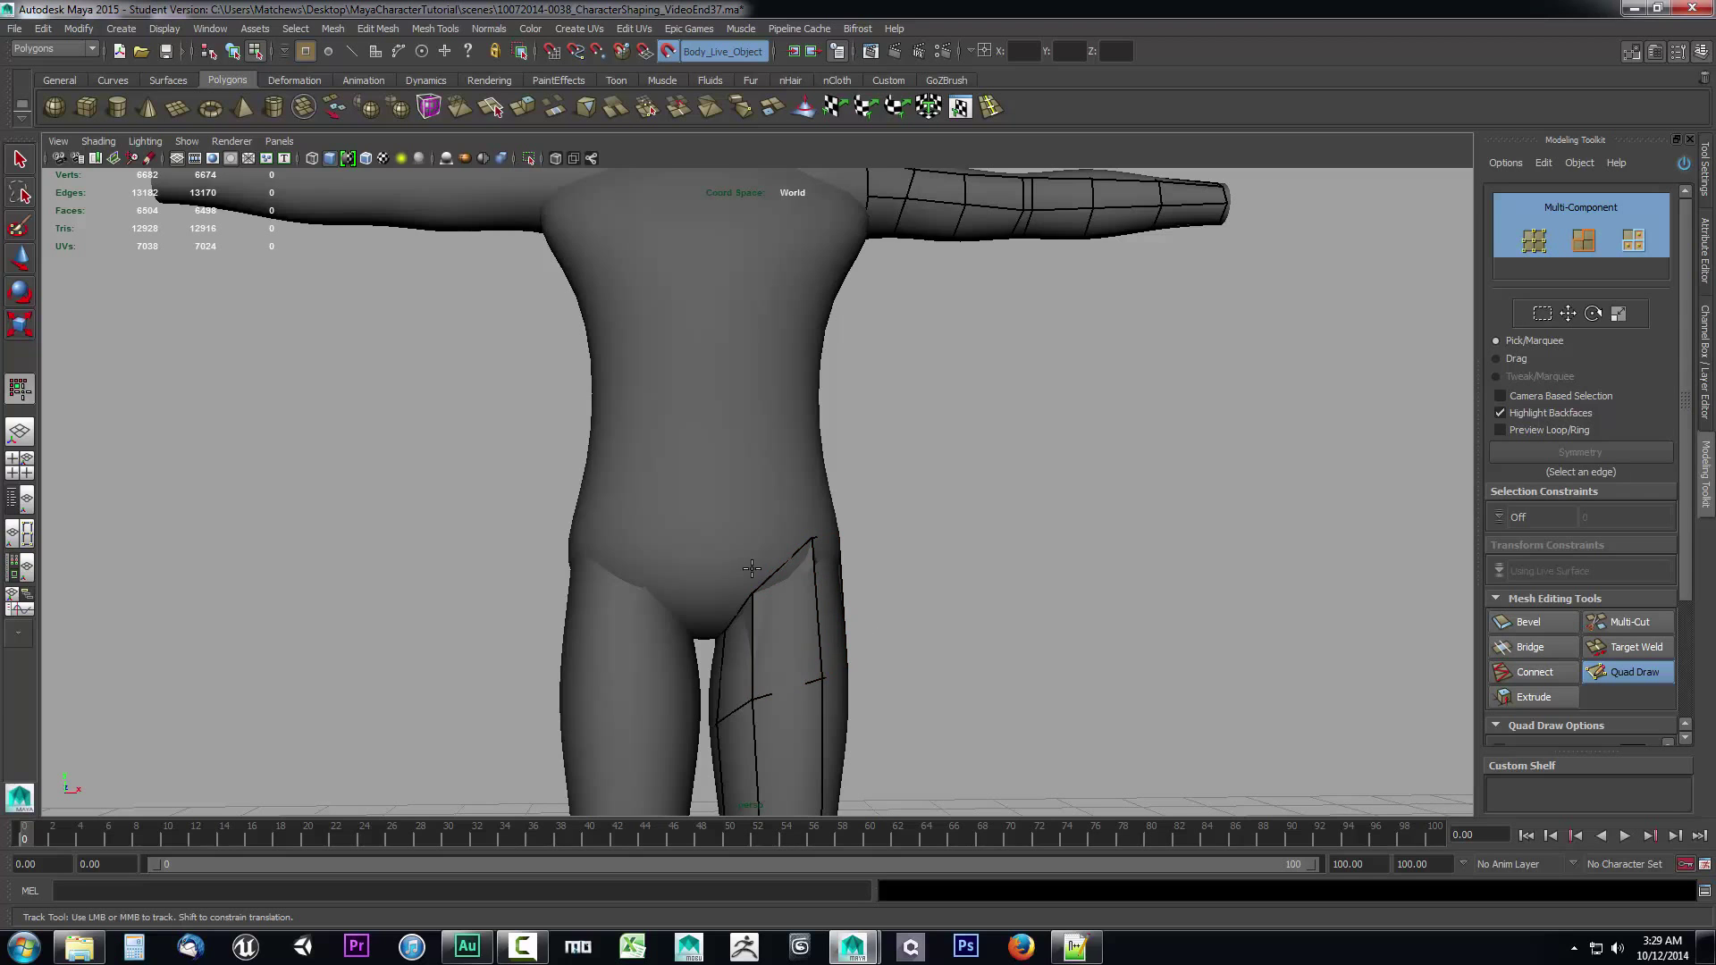
{"action": "mouse_move", "coordinate": [854, 514]}
{"action": "left_mouse_down", "text": "alt"}
{"action": "mouse_move", "coordinate": [873, 551]}
{"action": "mouse_move", "coordinate": [938, 559]}
{"action": "mouse_move", "coordinate": [892, 571]}
{"action": "mouse_move", "coordinate": [1021, 563]}
{"action": "mouse_move", "coordinate": [874, 594]}
{"action": "left_mouse_up", "text": "alt"}
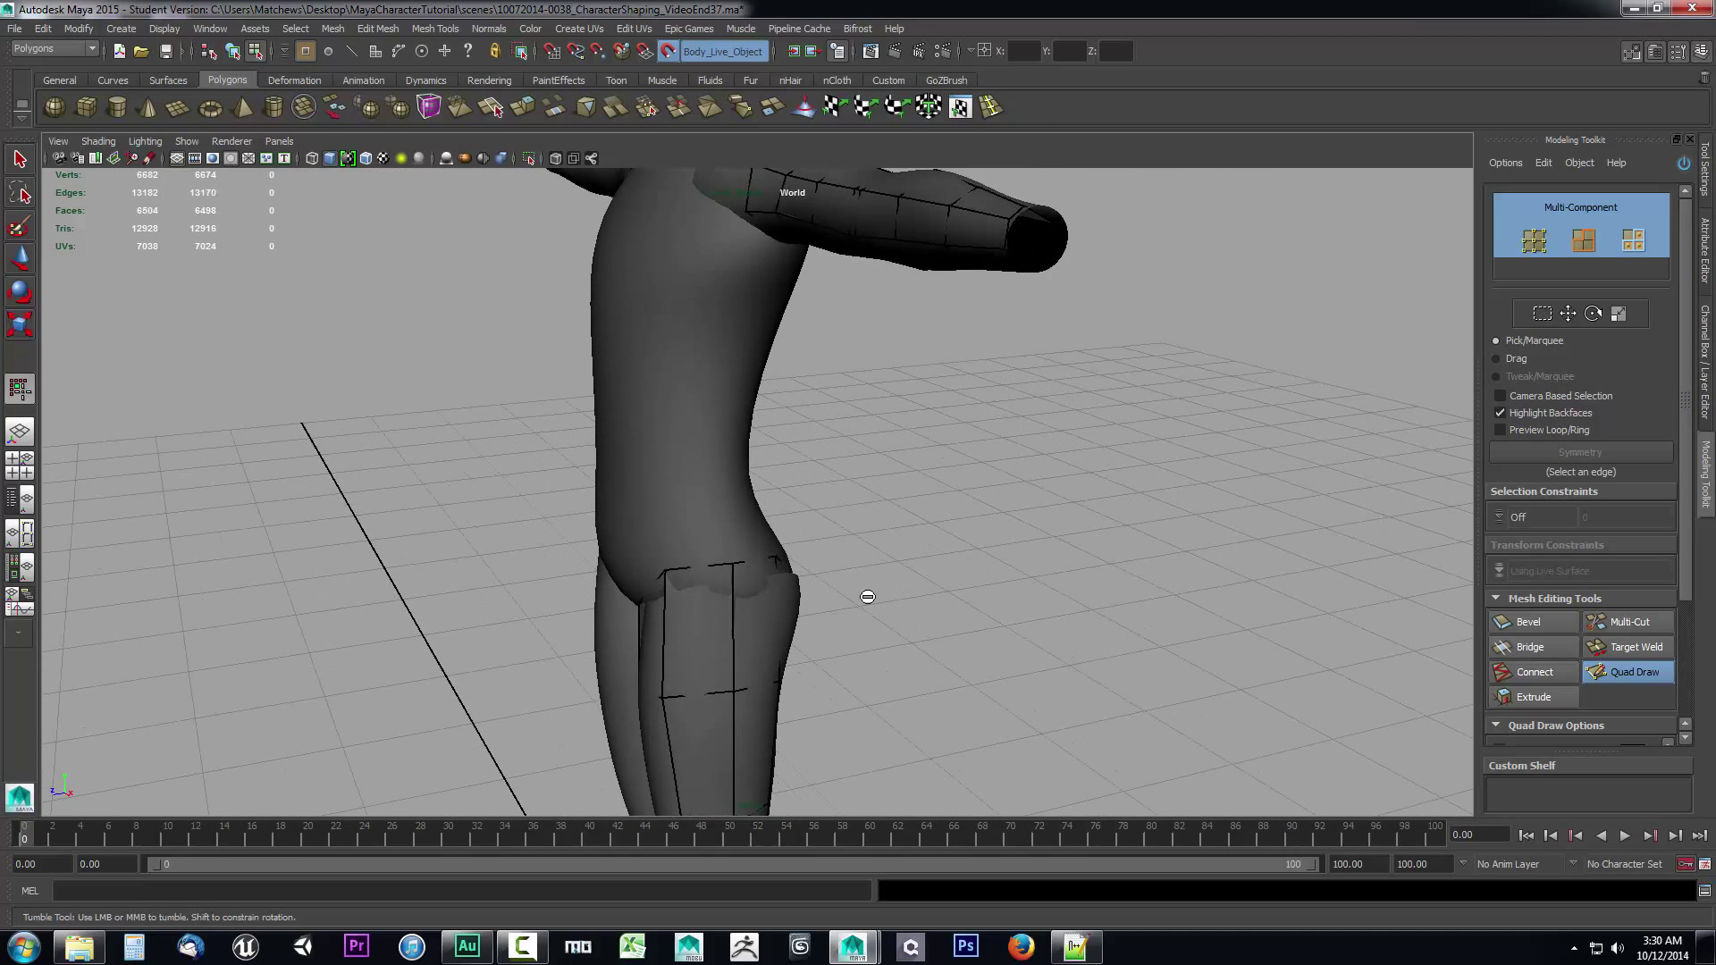
{"action": "left_click_drag", "start_coordinate": [903, 689], "coordinate": [885, 616], "text": "alt"}
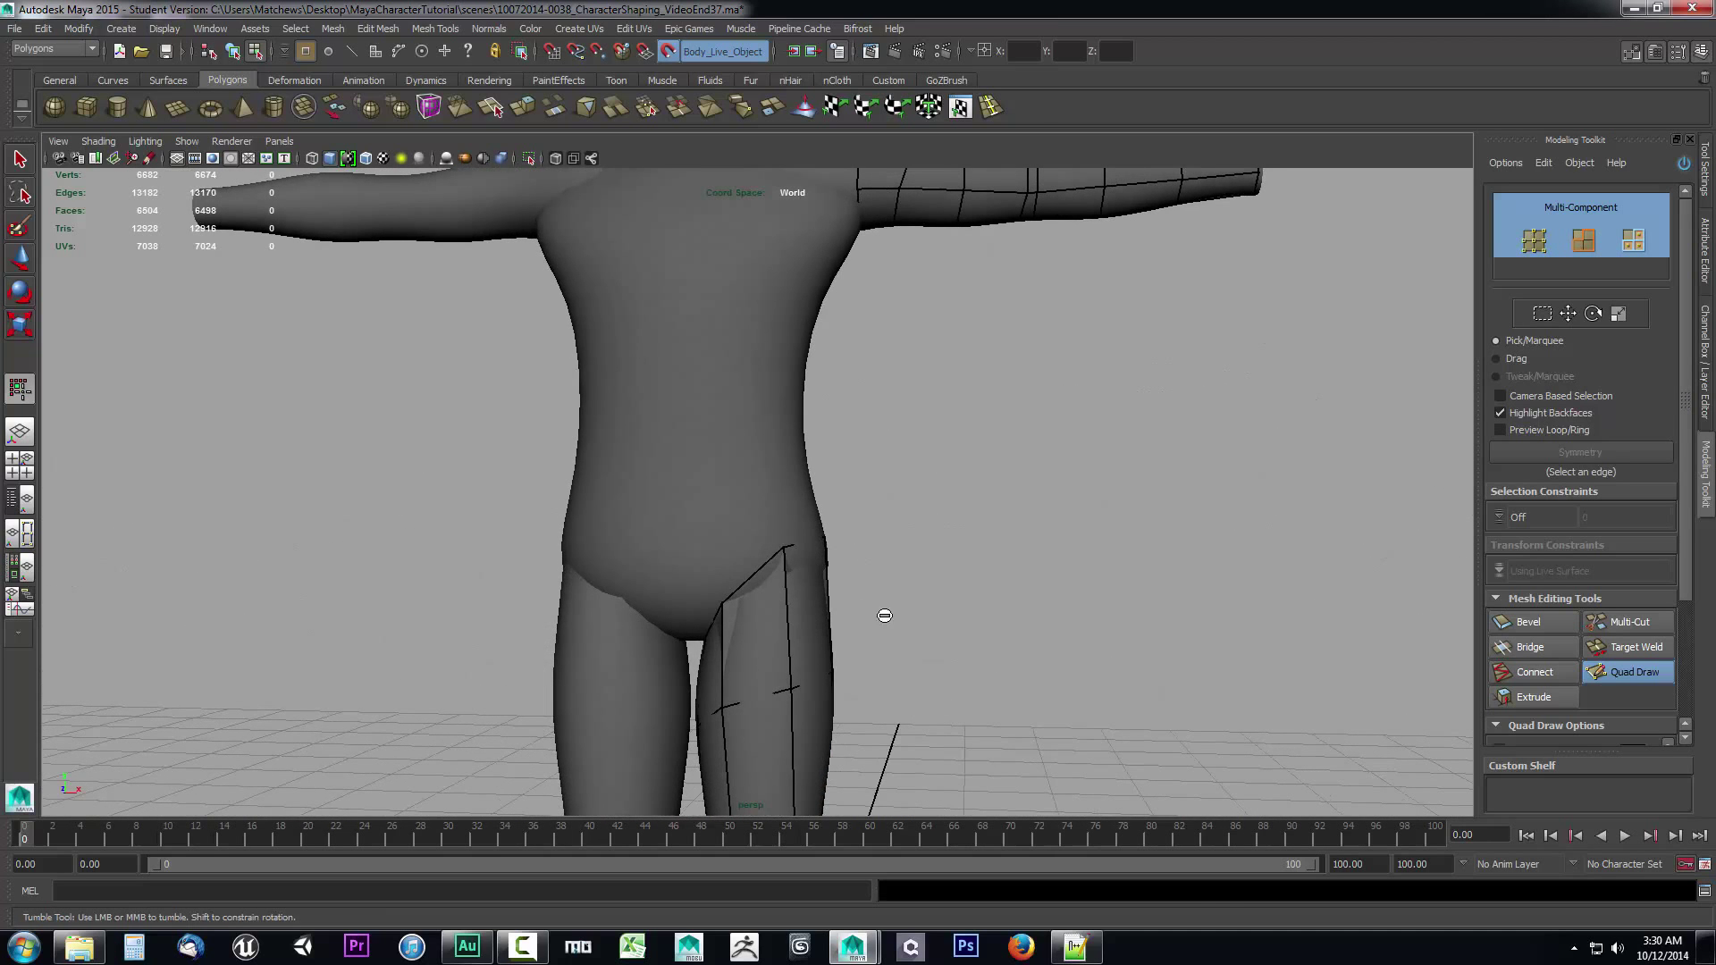
{"action": "left_click", "coordinate": [755, 563], "text": "shift"}
{"action": "mouse_move", "coordinate": [755, 563]}
{"action": "left_mouse_down", "text": "alt"}
{"action": "mouse_move", "coordinate": [775, 542]}
{"action": "mouse_move", "coordinate": [665, 518]}
{"action": "mouse_move", "coordinate": [823, 563]}
{"action": "mouse_move", "coordinate": [932, 566]}
{"action": "mouse_move", "coordinate": [805, 580]}
{"action": "left_mouse_up", "text": "alt"}
{"action": "left_click", "coordinate": [760, 535], "text": "shift"}
{"action": "scroll", "coordinate": [805, 581], "scroll_direction": "up", "scroll_amount": 3}
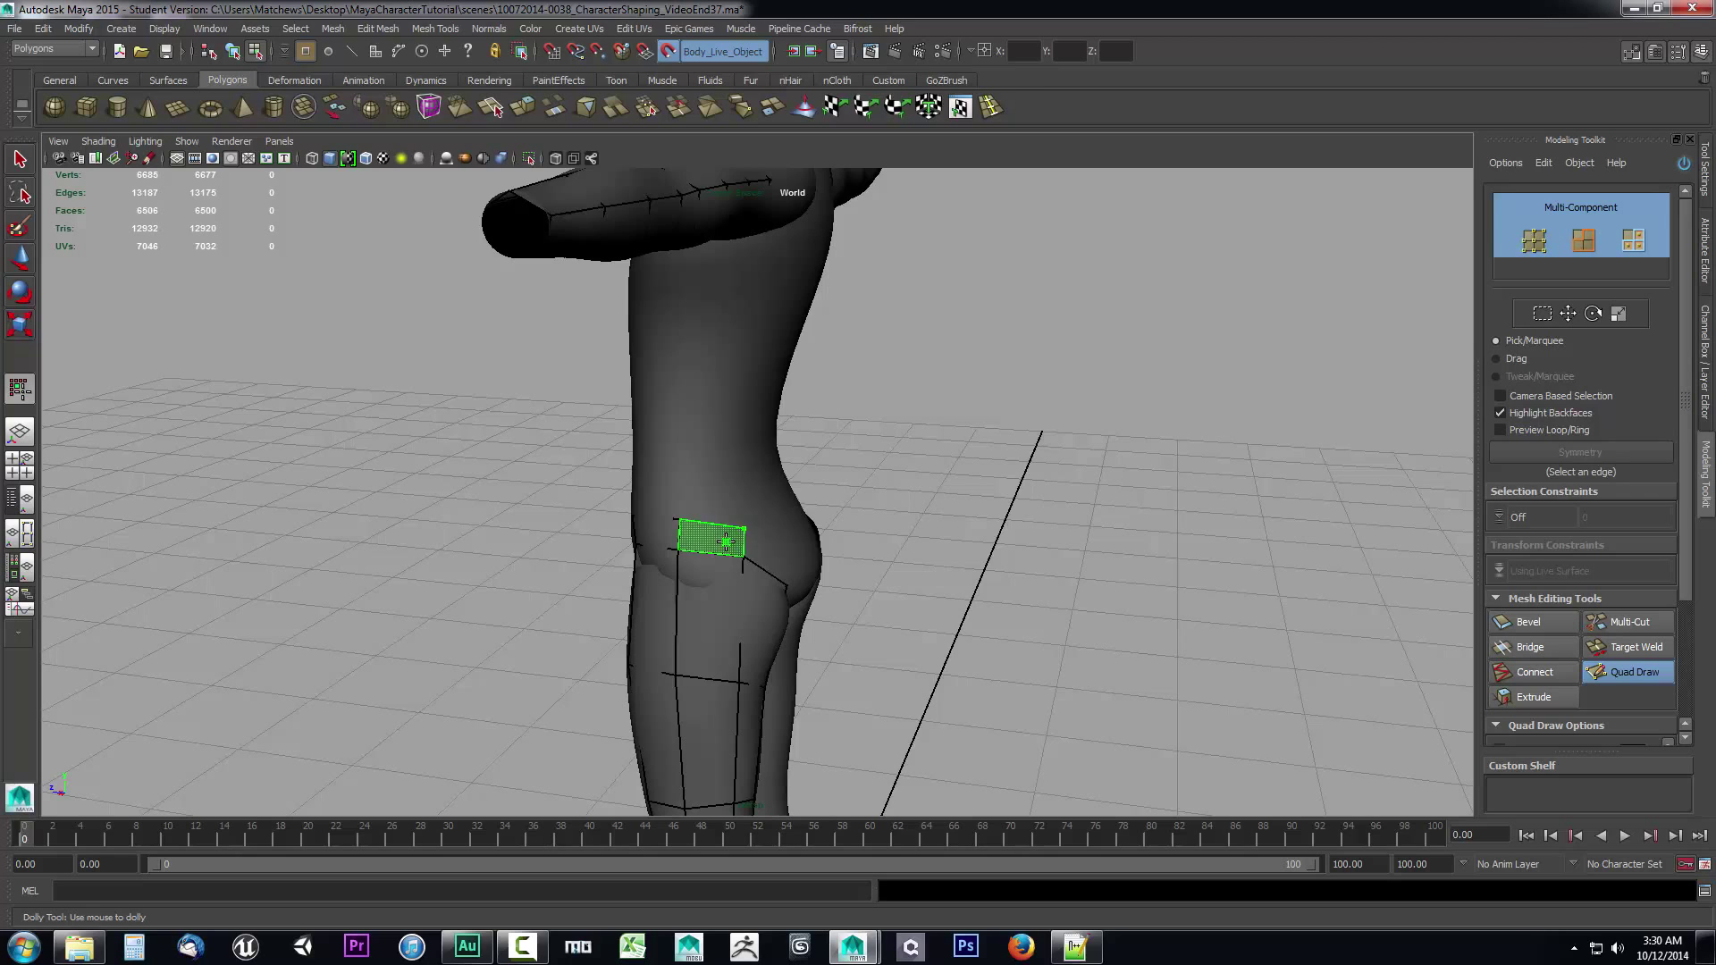
Continue the quad strip from the outer hip around the buttock and down the back of the leg border toward the crotch.
{"action": "left_click", "coordinate": [744, 529], "text": "shift"}
{"action": "mouse_move", "coordinate": [950, 613]}
{"action": "left_mouse_down", "text": "alt"}
{"action": "mouse_move", "coordinate": [781, 609]}
{"action": "mouse_move", "coordinate": [831, 613]}
{"action": "mouse_move", "coordinate": [816, 598]}
{"action": "left_mouse_up", "text": "alt"}
{"action": "scroll", "coordinate": [781, 608], "scroll_direction": "up", "scroll_amount": 3}
{"action": "left_click", "coordinate": [769, 598], "text": "shift"}
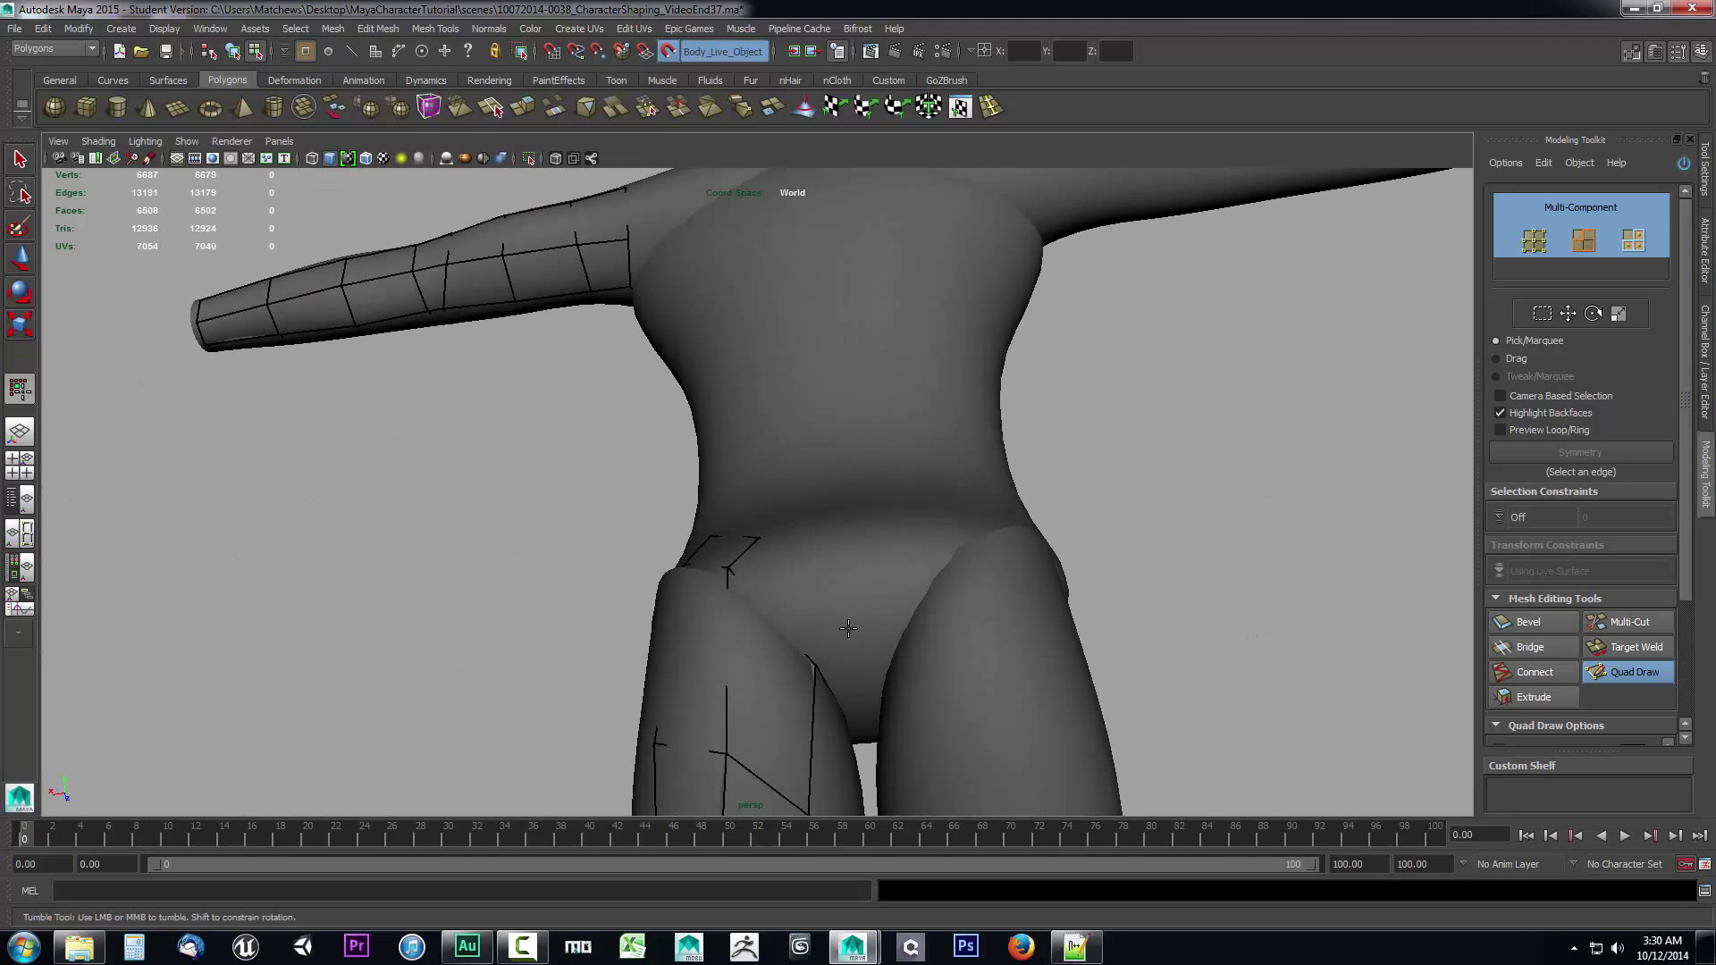
{"action": "left_click", "coordinate": [840, 624], "text": "shift"}
{"action": "mouse_move", "coordinate": [917, 692]}
{"action": "left_mouse_down", "text": "alt"}
{"action": "mouse_move", "coordinate": [896, 642]}
{"action": "mouse_move", "coordinate": [916, 678]}
{"action": "mouse_move", "coordinate": [858, 680]}
{"action": "mouse_move", "coordinate": [853, 644]}
{"action": "left_mouse_up", "text": "alt"}
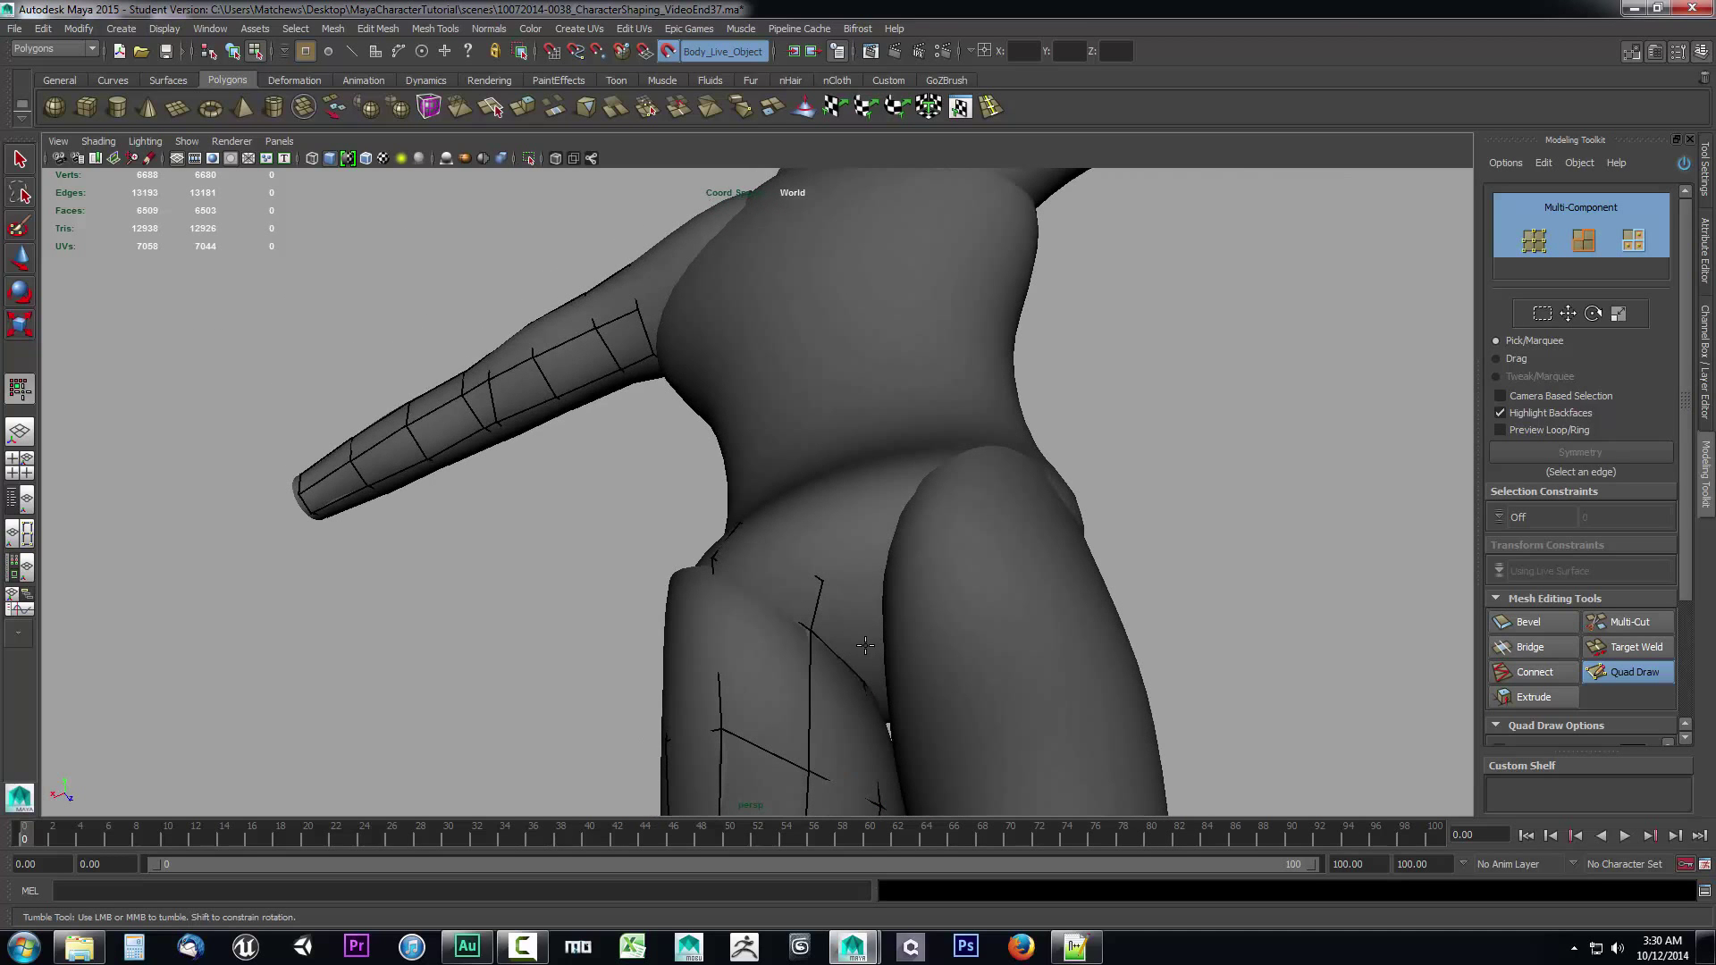
{"action": "left_click", "coordinate": [849, 639], "text": "shift"}
{"action": "right_click_drag", "start_coordinate": [849, 639], "coordinate": [814, 621], "text": "alt"}
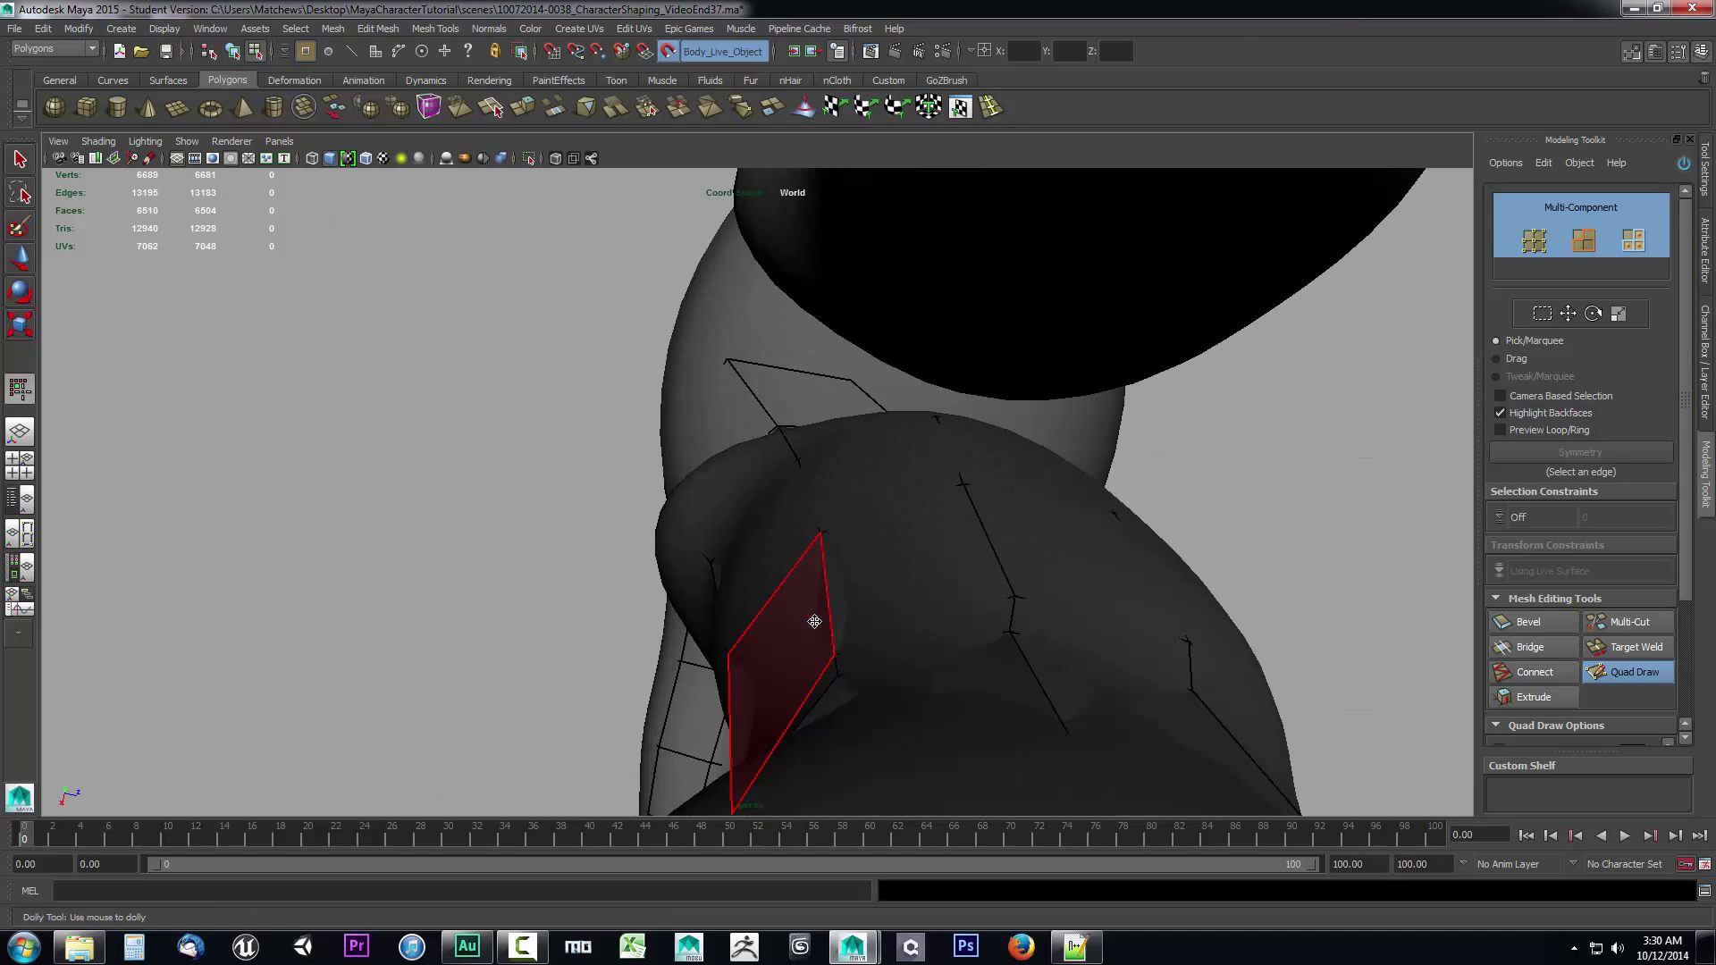
Draw the quads between the legs at the crotch to join the inner thigh border to the torso.
{"action": "middle_click_drag", "start_coordinate": [983, 493], "coordinate": [728, 598], "text": "alt"}
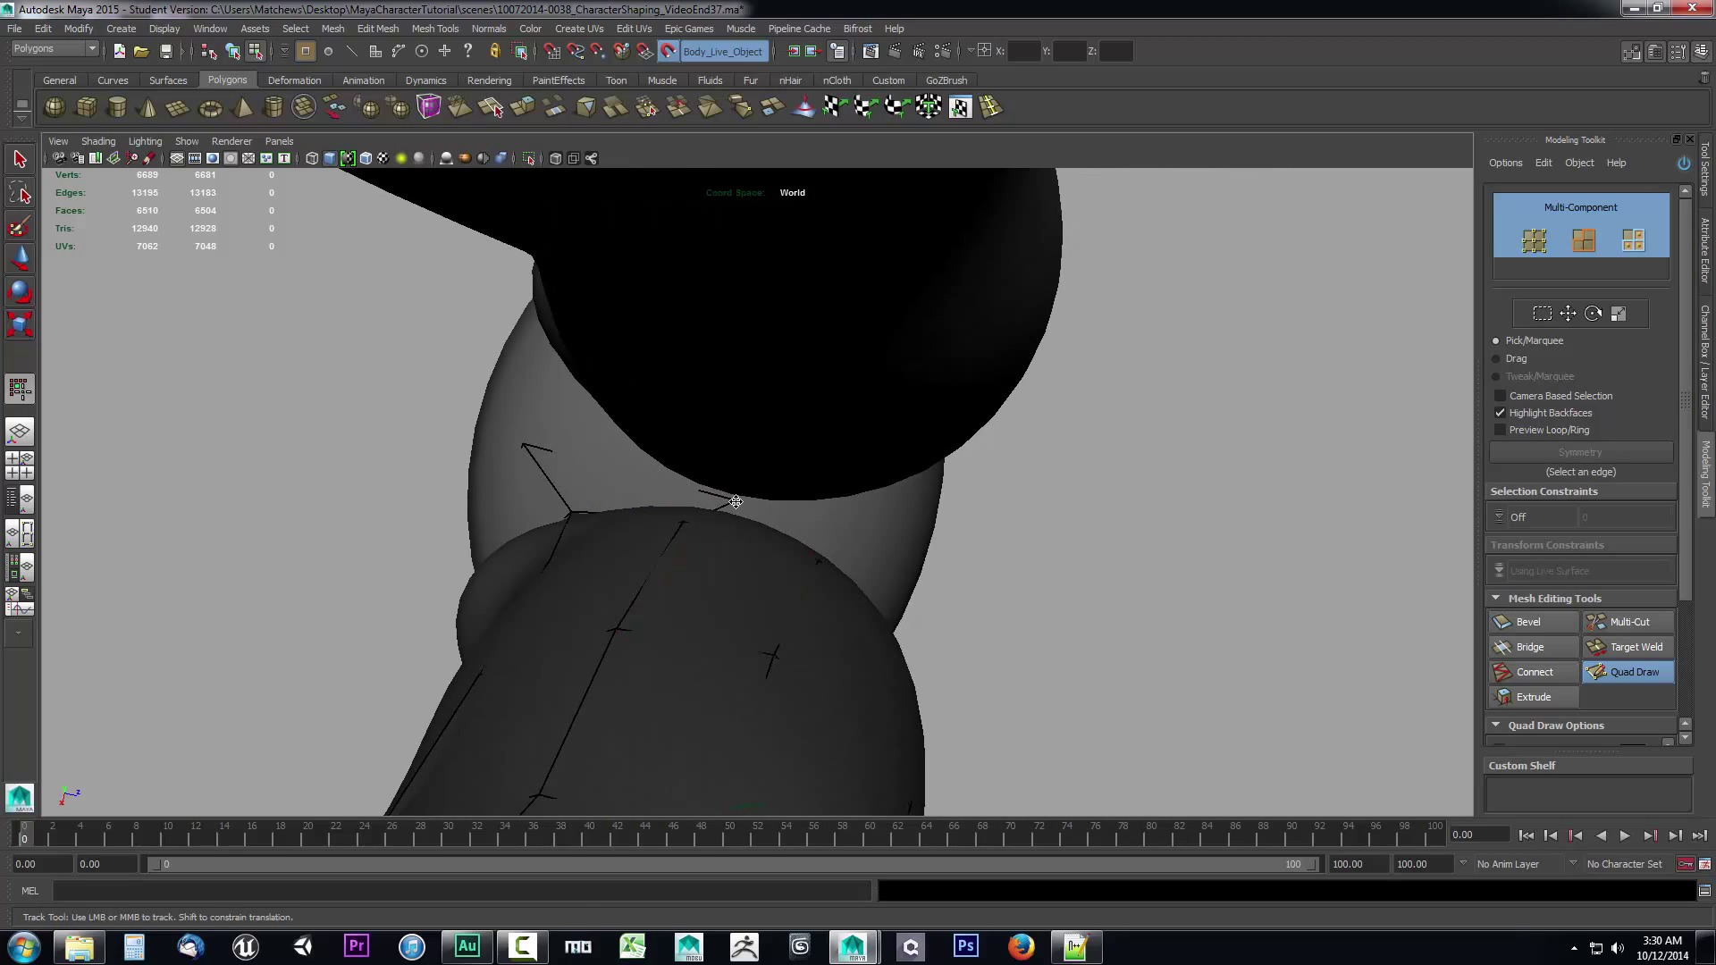
{"action": "left_click_drag", "start_coordinate": [736, 502], "coordinate": [792, 637], "text": "alt"}
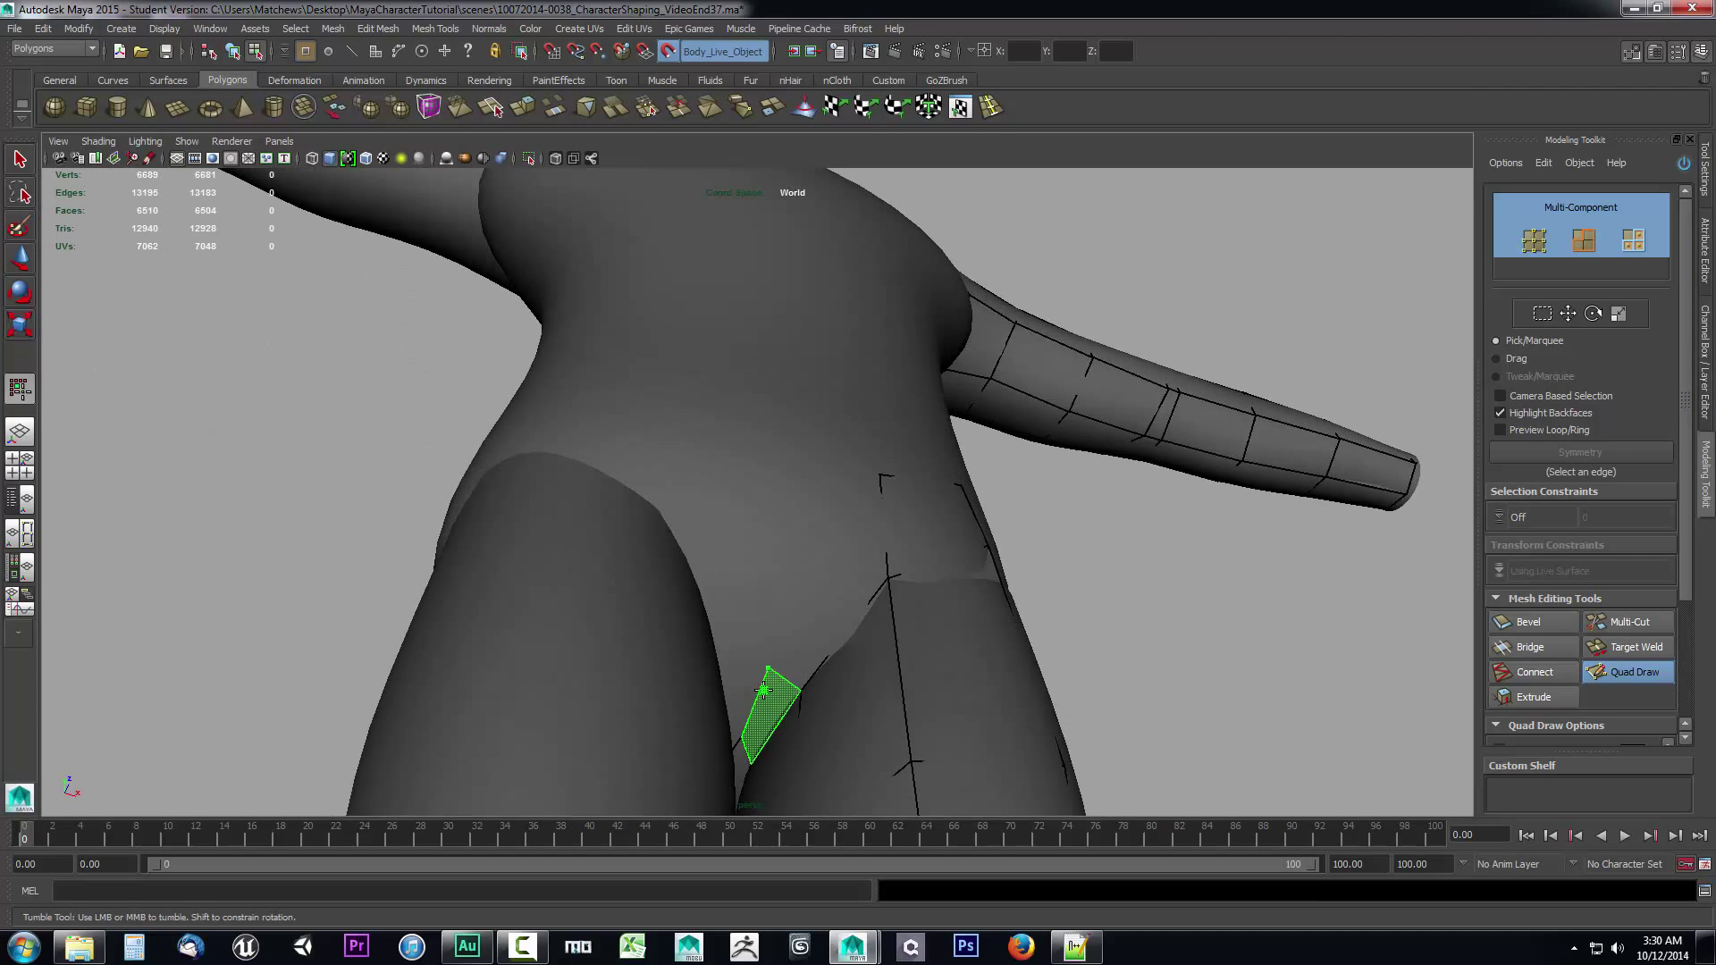
{"action": "left_click", "coordinate": [770, 711], "text": "shift"}
{"action": "left_click_drag", "start_coordinate": [873, 703], "coordinate": [827, 713], "text": "alt"}
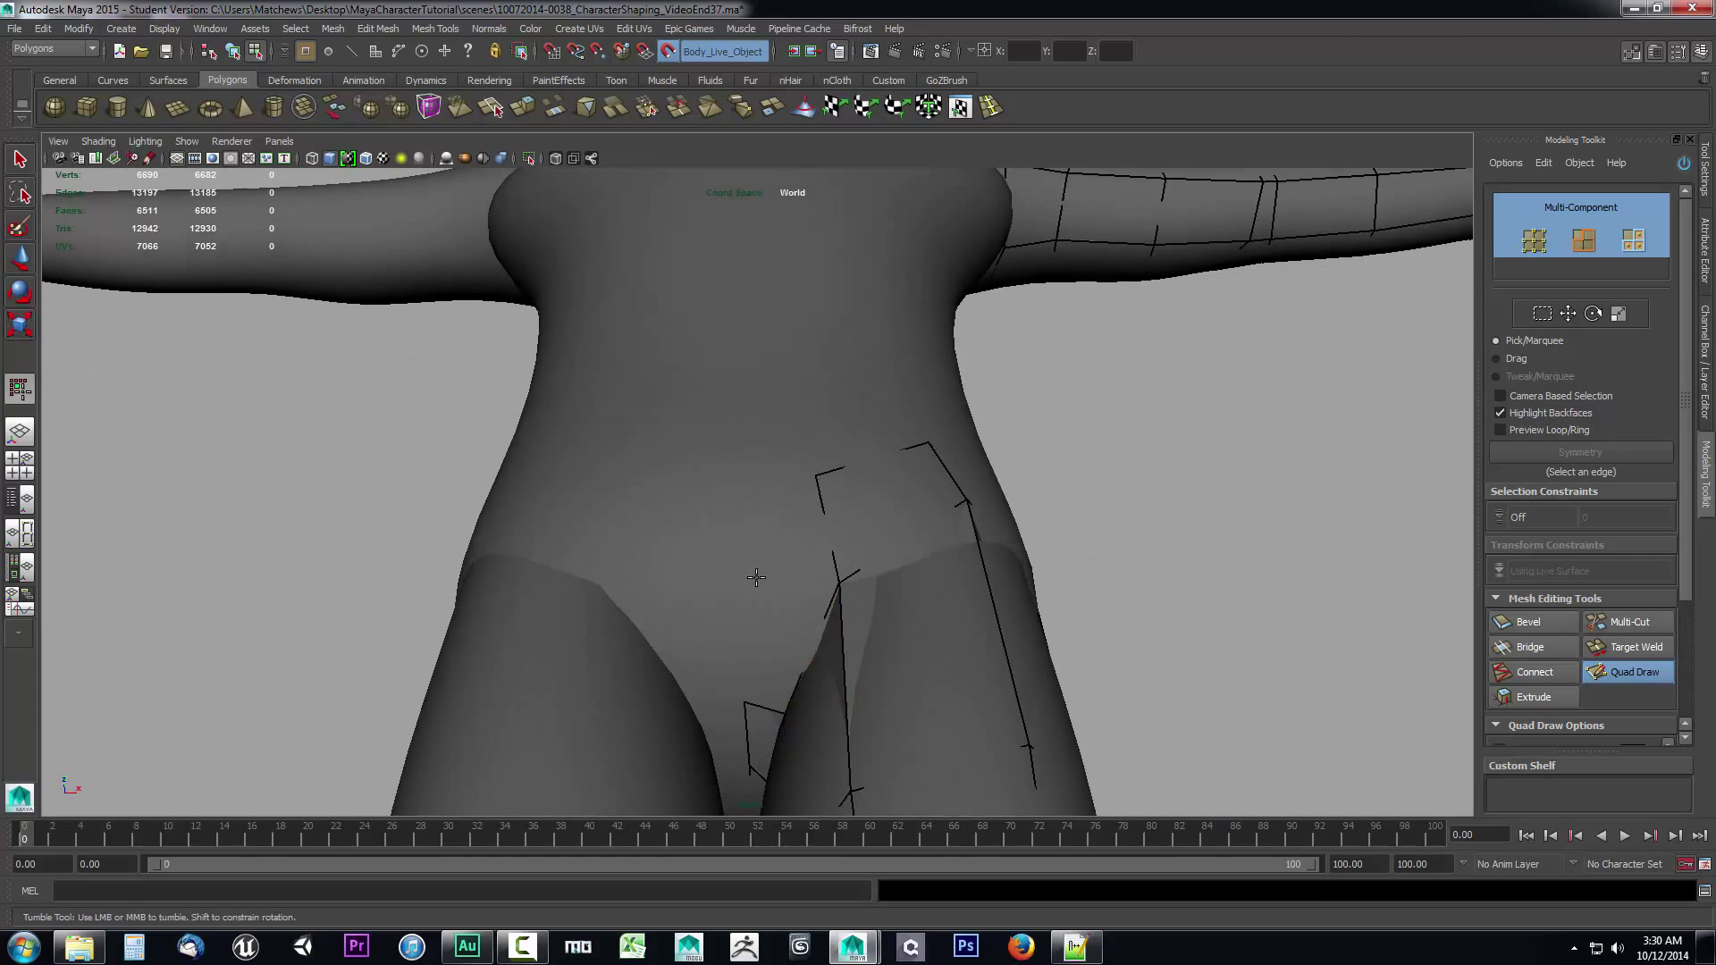
{"action": "mouse_move", "coordinate": [776, 606]}
{"action": "left_mouse_down", "text": "alt"}
{"action": "mouse_move", "coordinate": [827, 655]}
{"action": "mouse_move", "coordinate": [810, 611]}
{"action": "mouse_move", "coordinate": [735, 668]}
{"action": "left_mouse_up", "text": "alt"}
{"action": "left_click", "coordinate": [808, 610], "text": "shift"}
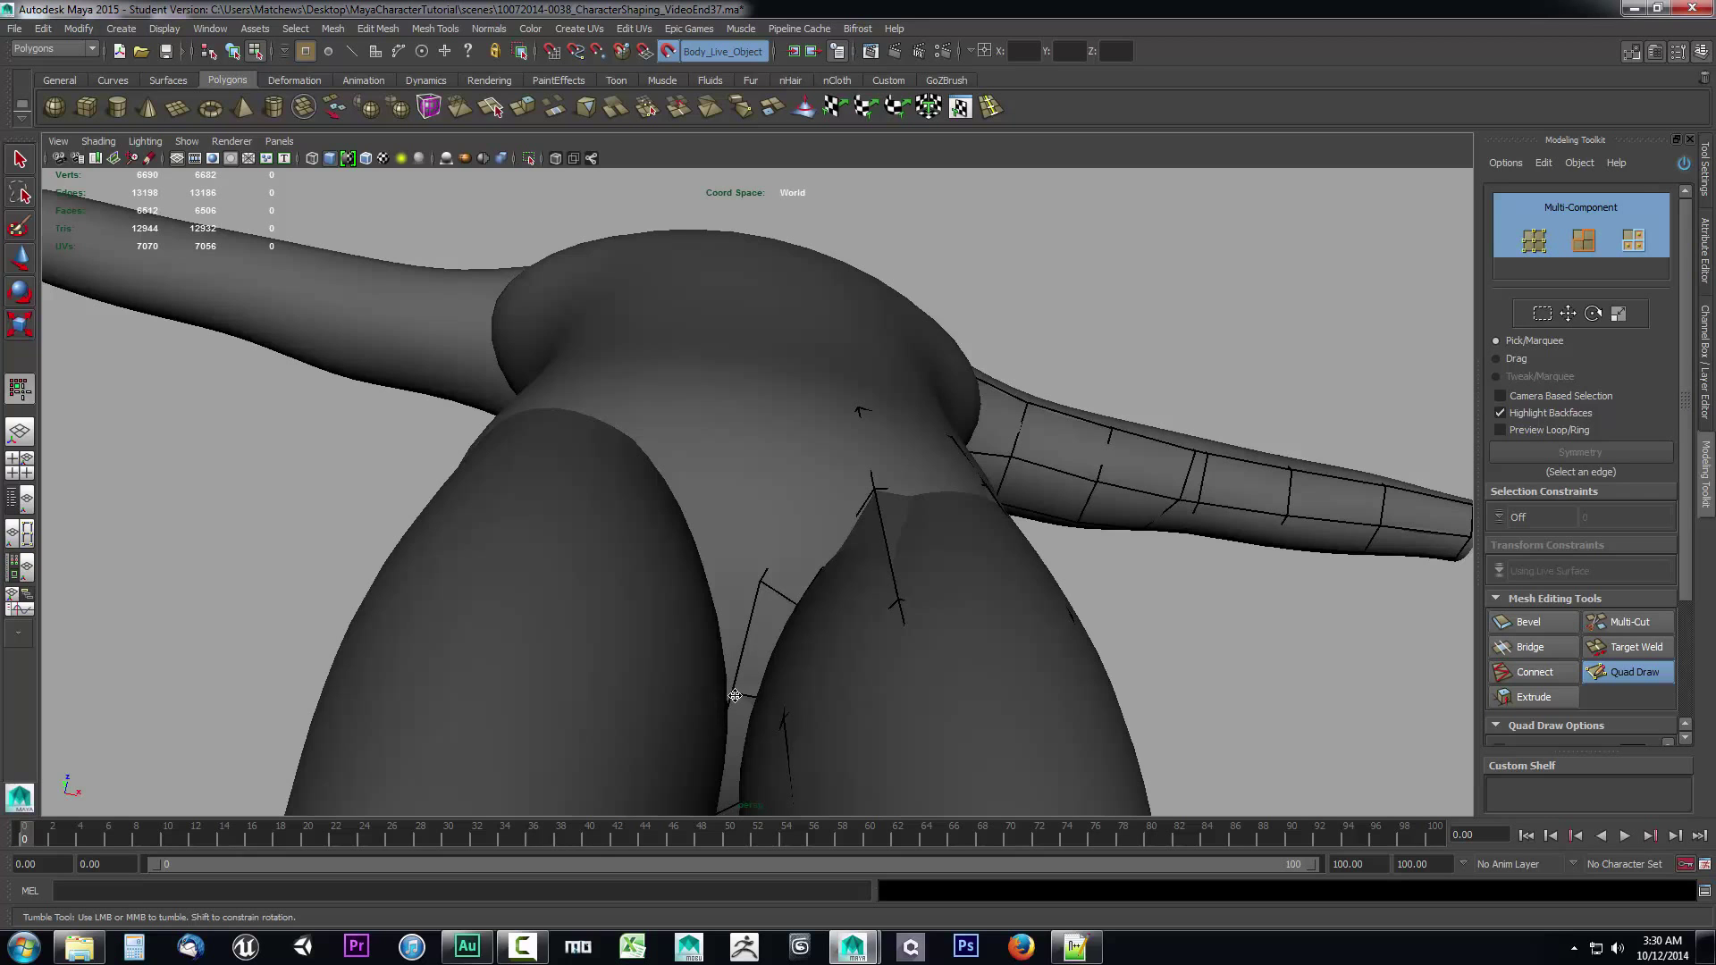
Extend the arm mesh onto the torso with two quads at the front of the shoulder and the armpit.
{"action": "left_click_drag", "start_coordinate": [904, 647], "coordinate": [917, 571], "text": "alt"}
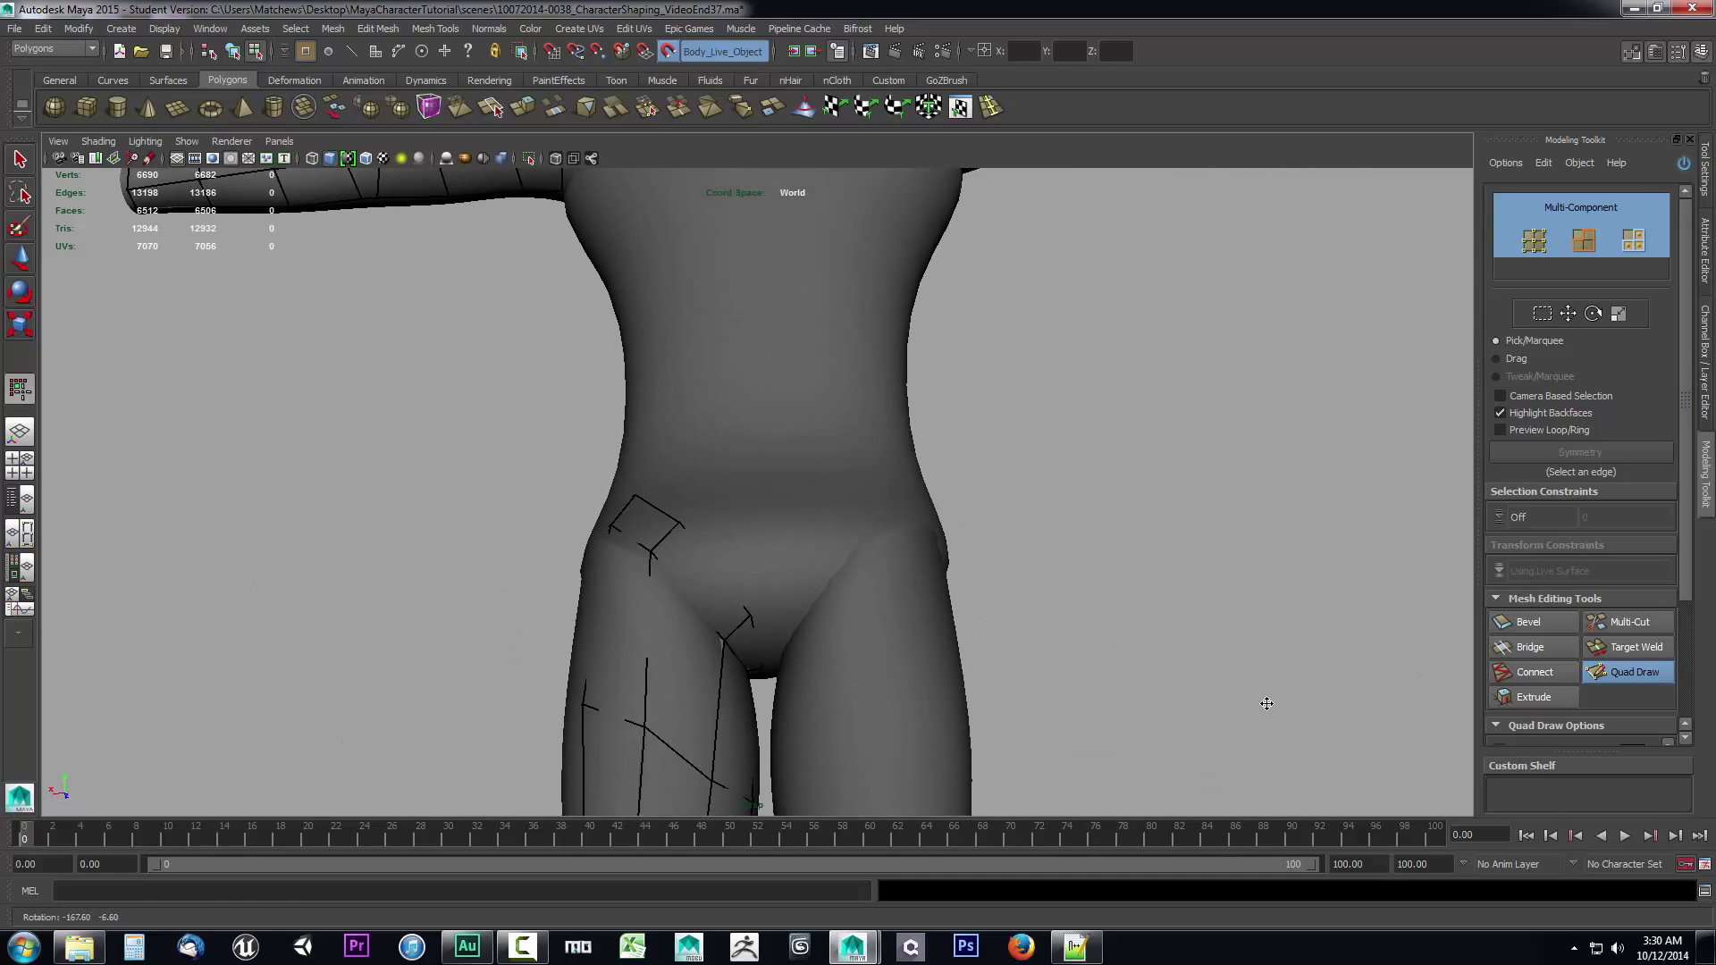
{"action": "middle_click_drag", "start_coordinate": [917, 570], "coordinate": [962, 601], "text": "alt"}
{"action": "left_click_drag", "start_coordinate": [962, 601], "coordinate": [894, 362], "text": "alt"}
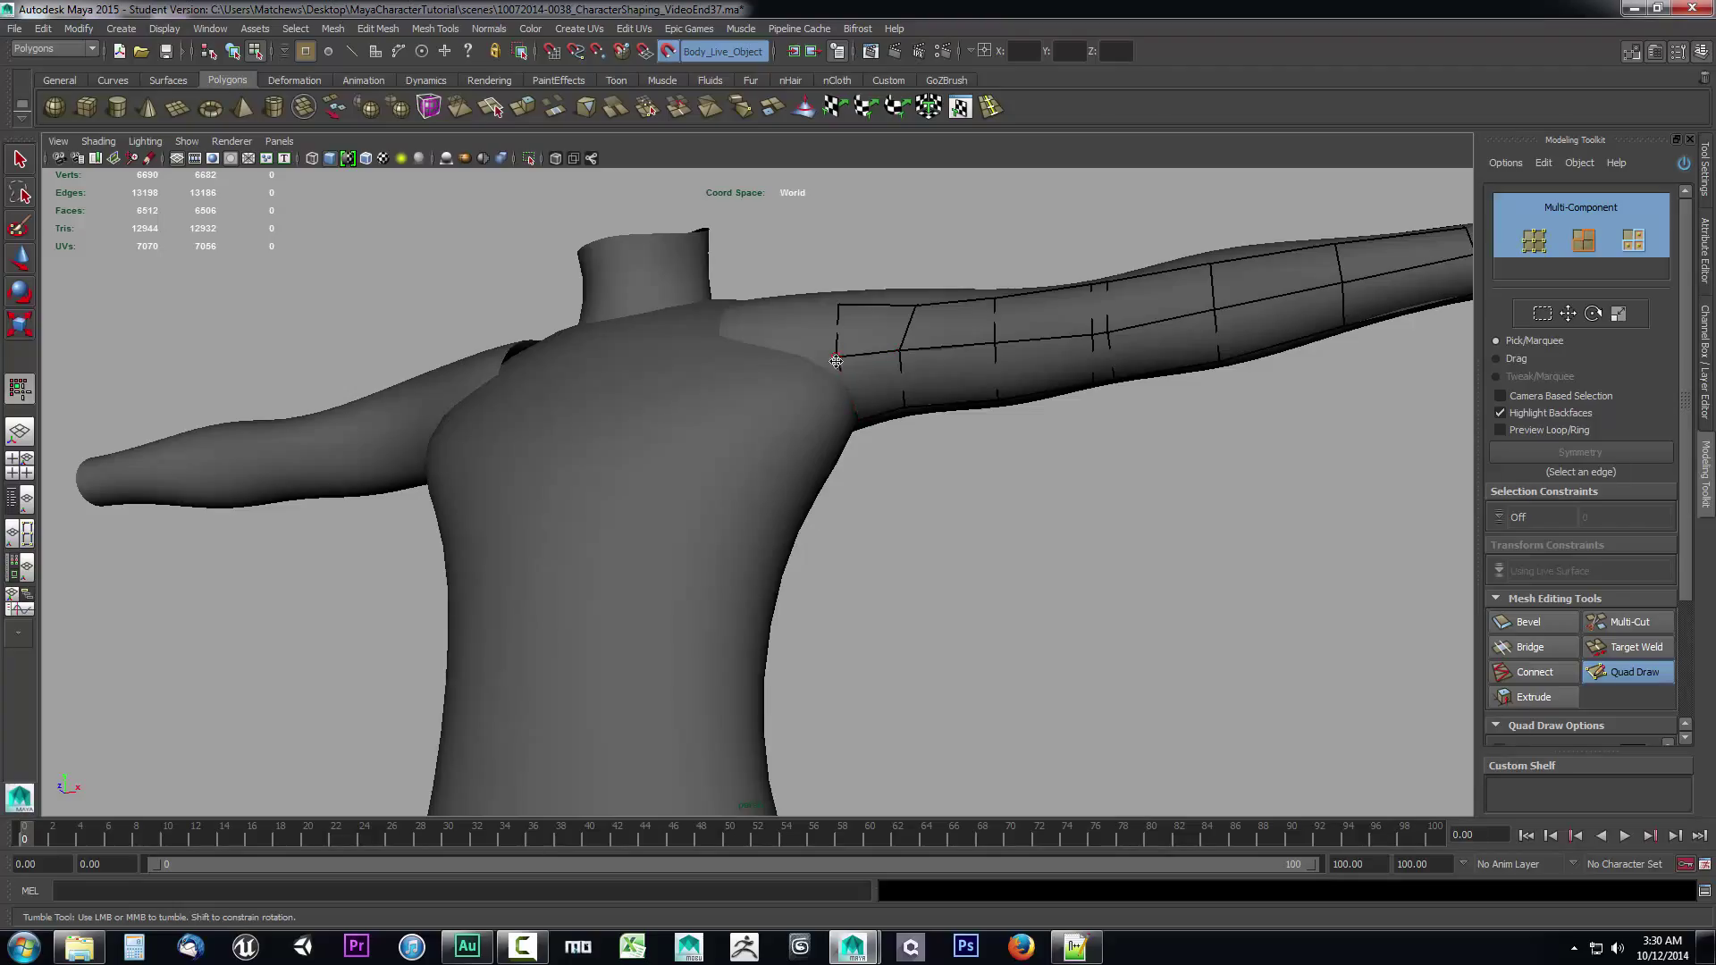
{"action": "left_click_drag", "start_coordinate": [852, 413], "coordinate": [966, 541], "text": "alt"}
{"action": "right_click_drag", "start_coordinate": [818, 509], "coordinate": [826, 481], "text": "alt"}
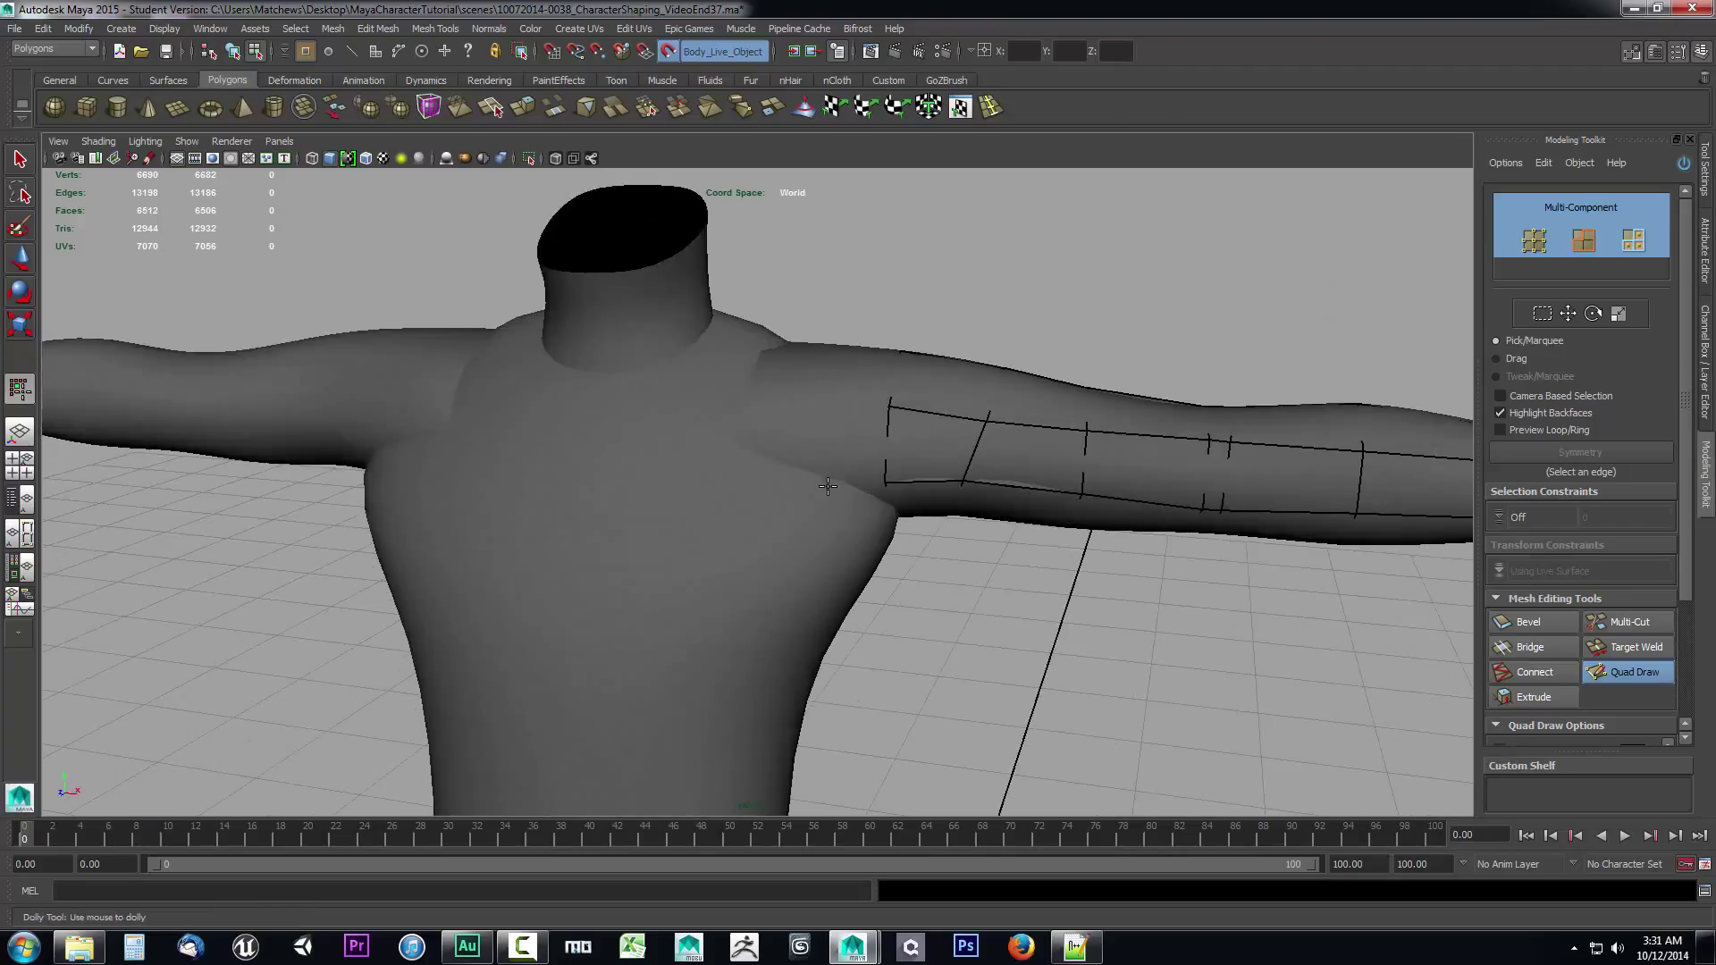
{"action": "left_click", "coordinate": [846, 444], "text": "shift"}
{"action": "mouse_move", "coordinate": [934, 607]}
{"action": "left_mouse_down", "text": "alt"}
{"action": "mouse_move", "coordinate": [865, 502]}
{"action": "mouse_move", "coordinate": [585, 429]}
{"action": "left_mouse_up", "text": "alt"}
{"action": "left_click", "coordinate": [724, 443], "text": "shift"}
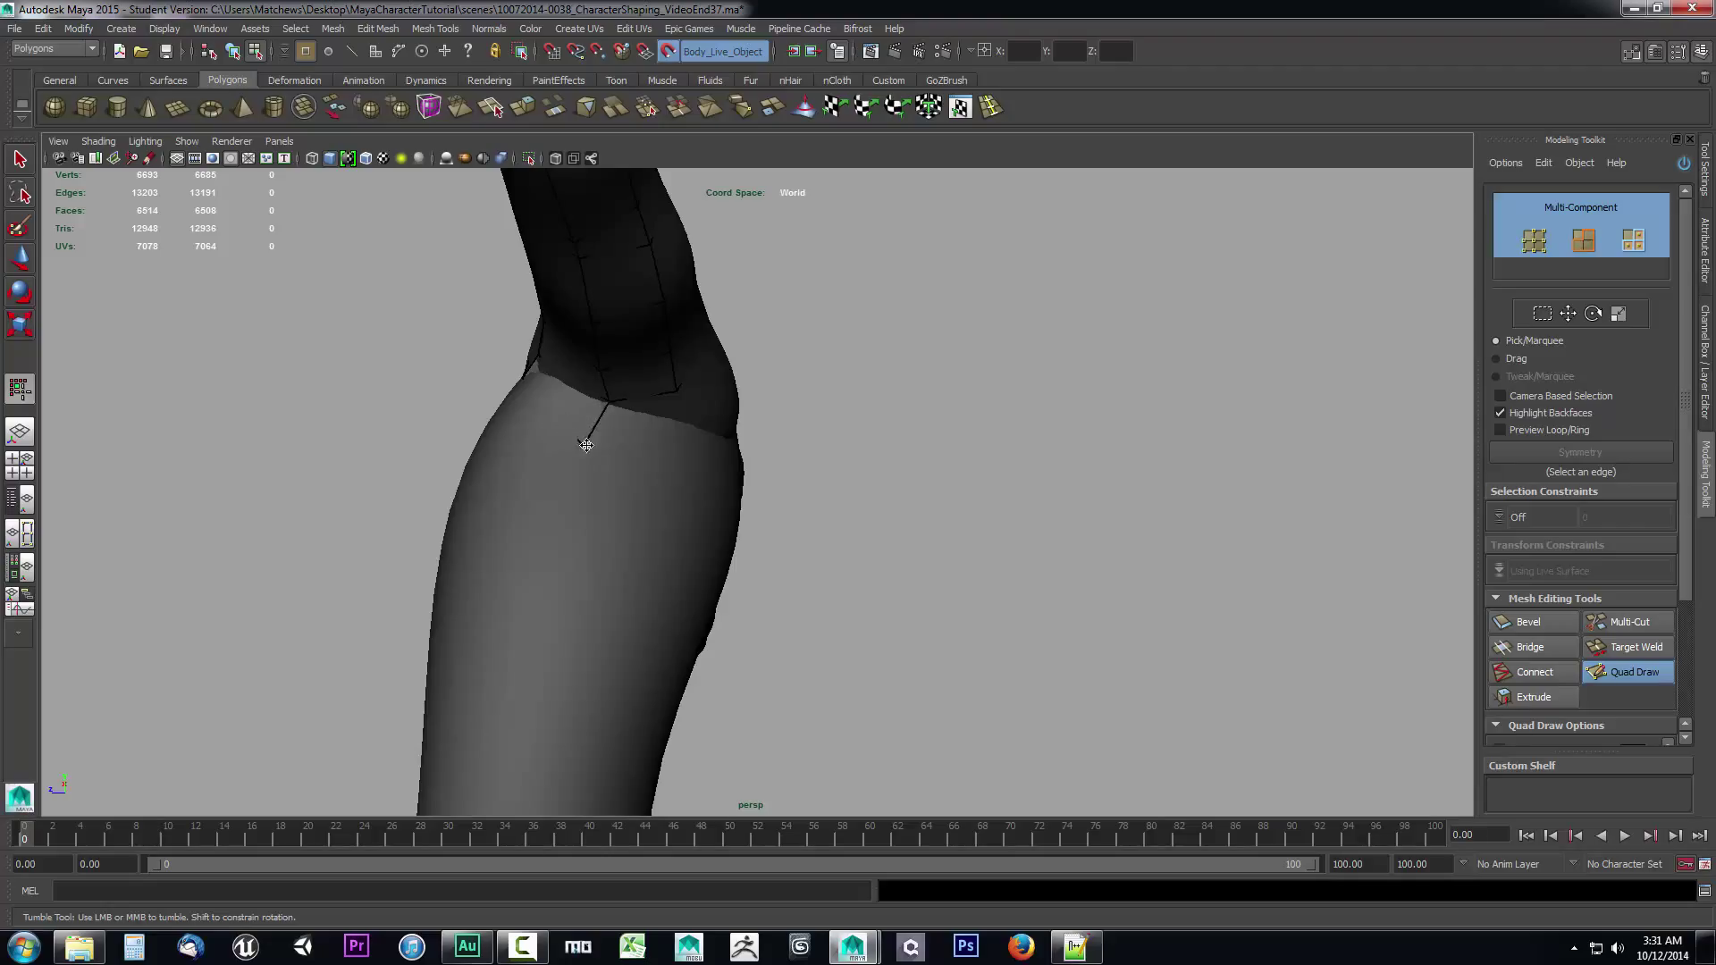
Adjust the inner corner vertex of the new front shoulder quads on the body surface.
{"action": "left_click_drag", "start_coordinate": [598, 434], "coordinate": [670, 508], "text": "alt"}
{"action": "left_click_drag", "start_coordinate": [812, 536], "coordinate": [885, 555], "text": "alt"}
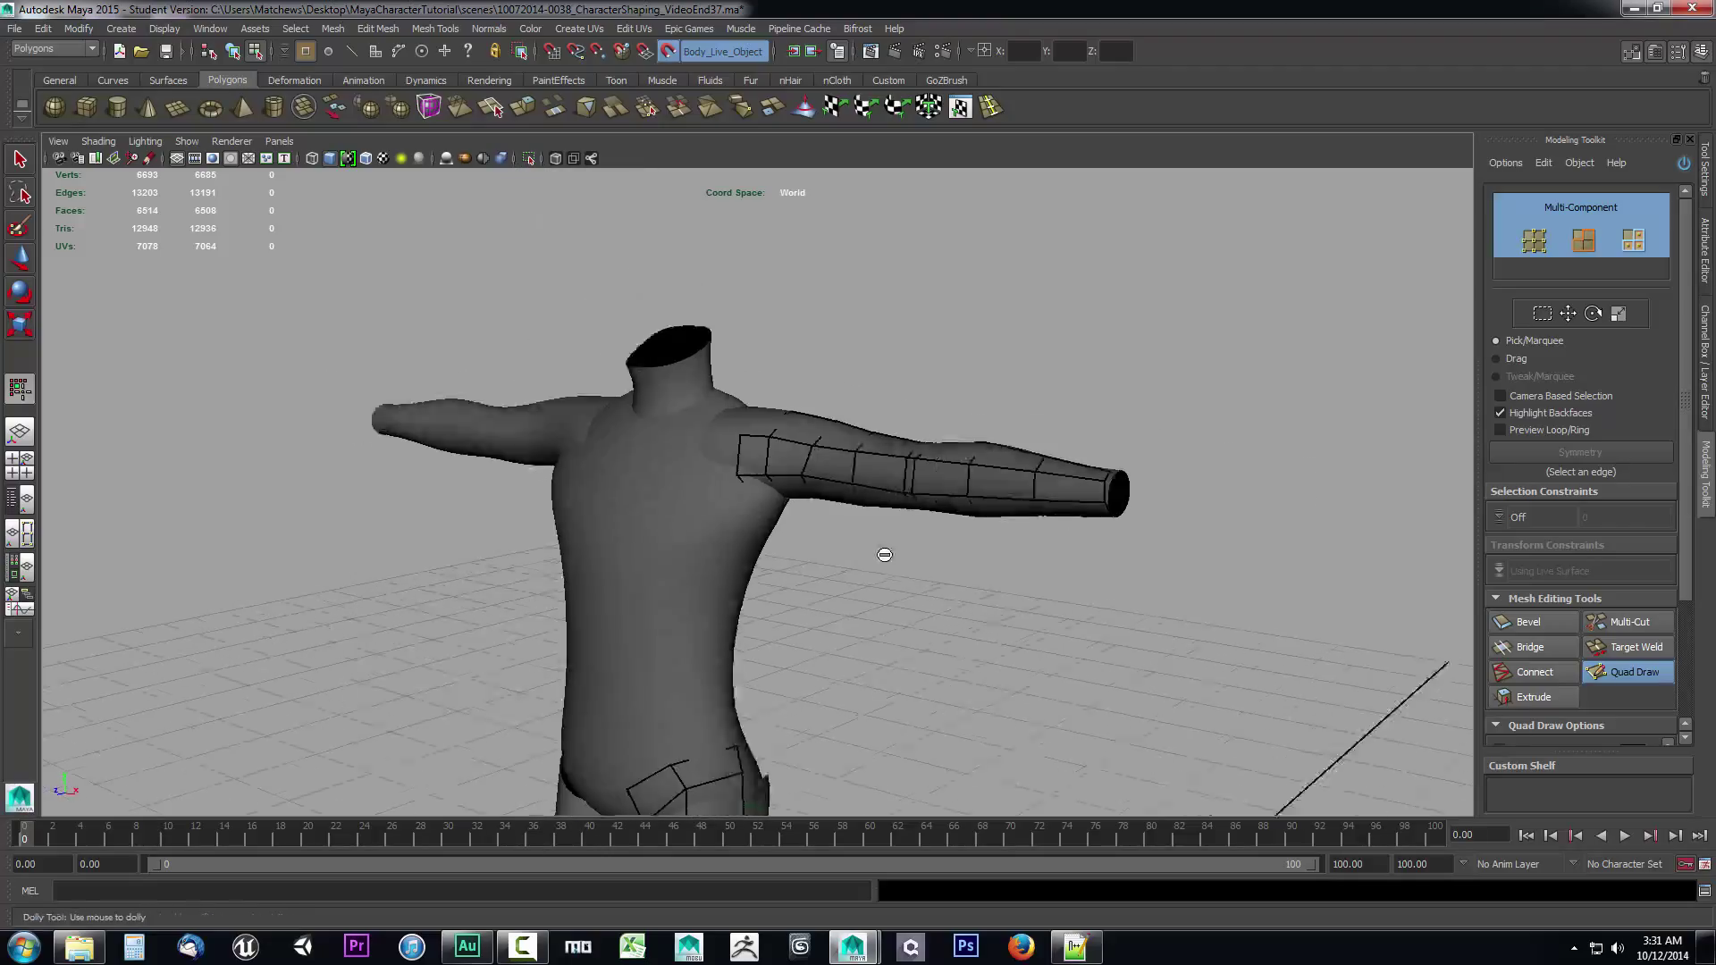
{"action": "right_click_drag", "start_coordinate": [702, 496], "coordinate": [762, 514], "text": "alt"}
{"action": "left_click_drag", "start_coordinate": [729, 469], "coordinate": [730, 477]}
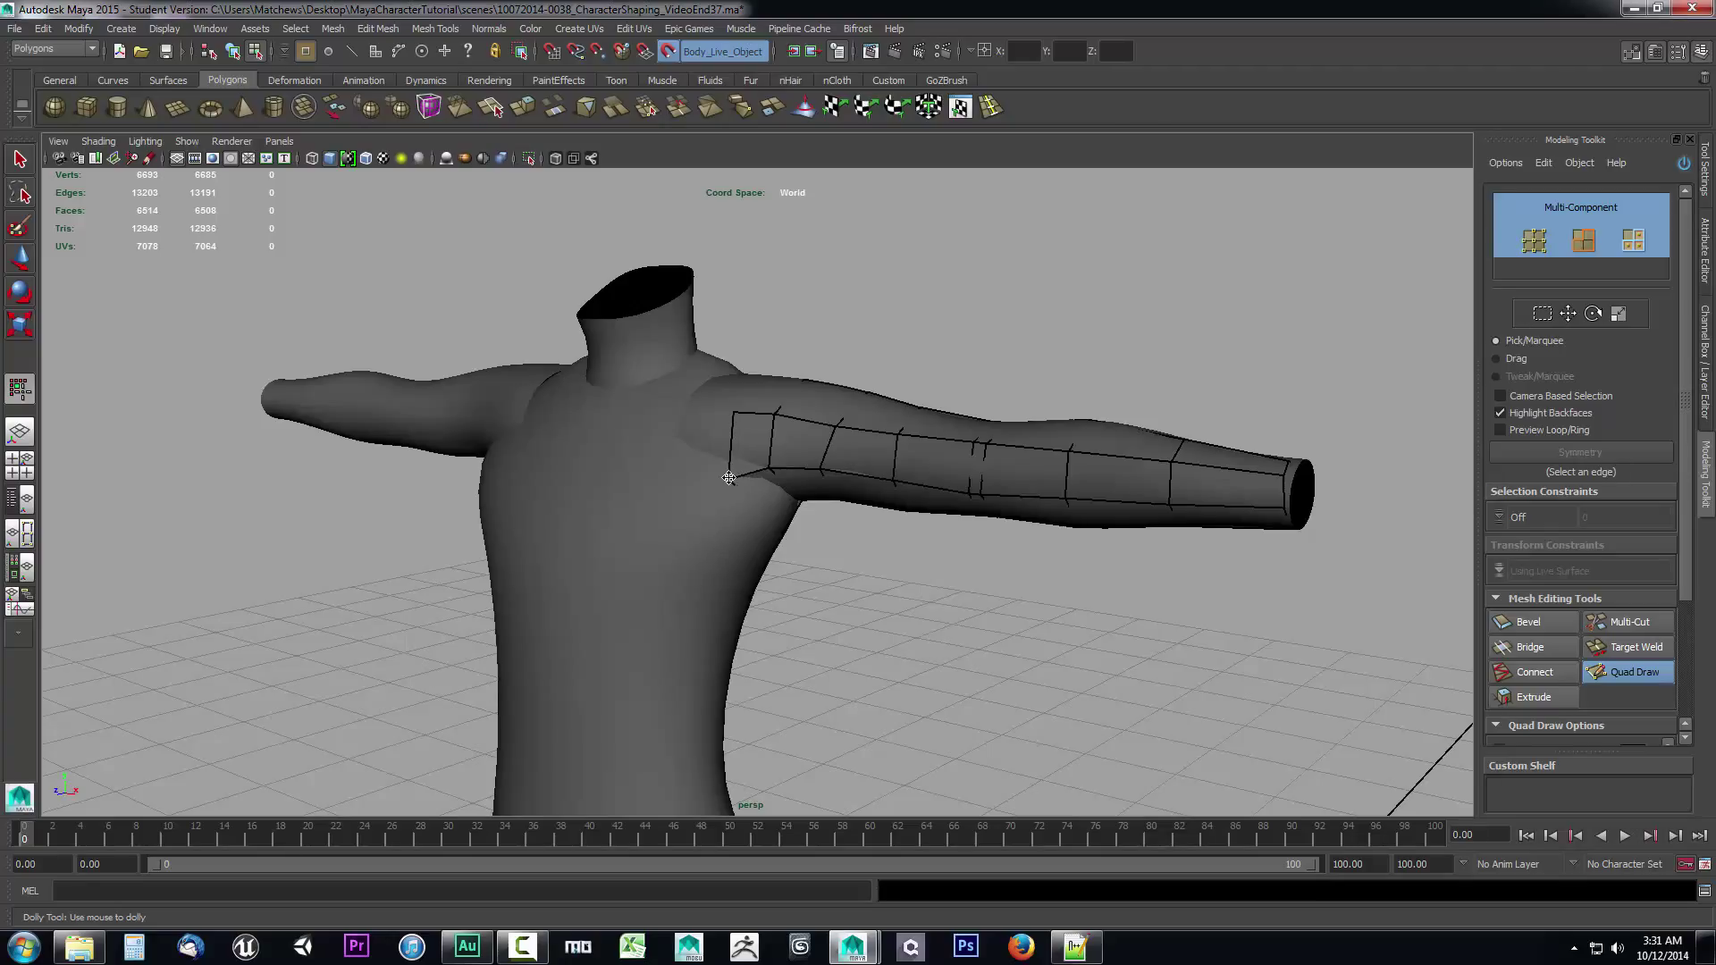
Add two more quads to the arm border, continuing from the armpit around to the back of the shoulder.
{"action": "mouse_move", "coordinate": [939, 556]}
{"action": "left_mouse_down", "text": "alt"}
{"action": "mouse_move", "coordinate": [626, 483]}
{"action": "mouse_move", "coordinate": [651, 449]}
{"action": "mouse_move", "coordinate": [612, 436]}
{"action": "left_mouse_up", "text": "alt"}
{"action": "left_click", "coordinate": [631, 472], "text": "shift"}
{"action": "left_click", "coordinate": [645, 429], "text": "shift"}
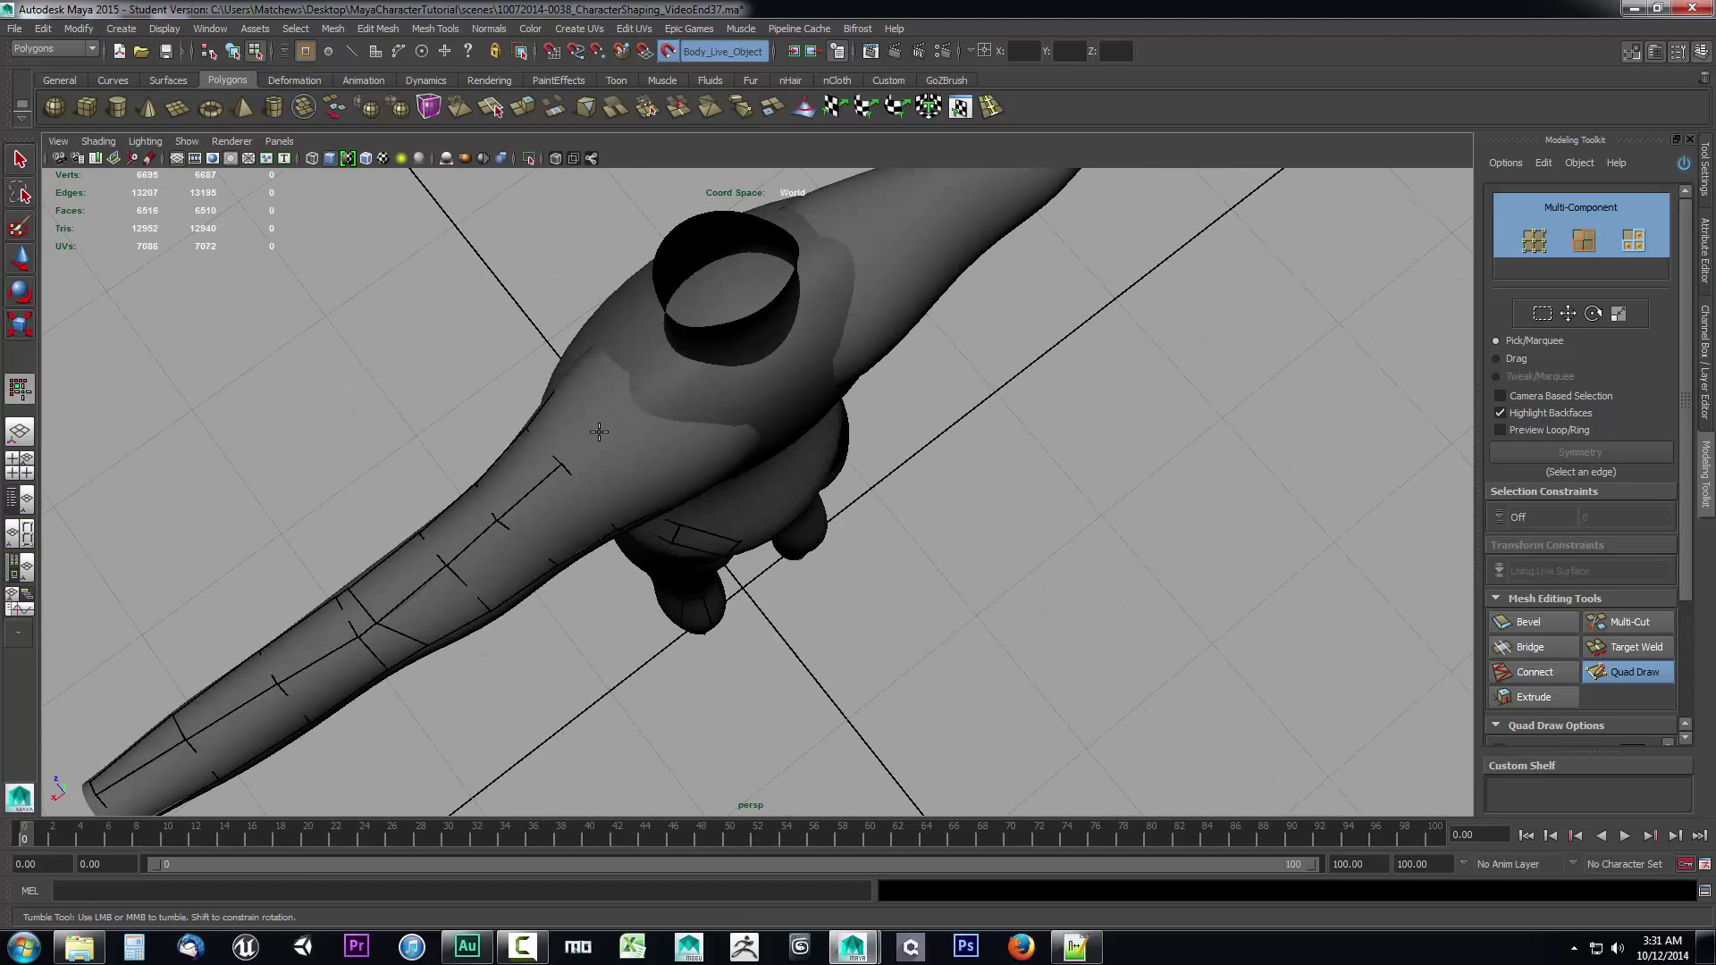
Place a point on top of the shoulder, undo the stray point, and fill the remaining quads over the shoulder's back and top.
{"action": "left_click", "coordinate": [598, 431]}
{"action": "left_click", "coordinate": [632, 476], "text": "shift"}
{"action": "left_click_drag", "start_coordinate": [555, 496], "coordinate": [526, 436], "text": "alt"}
{"action": "key", "text": "ctrl+z"}
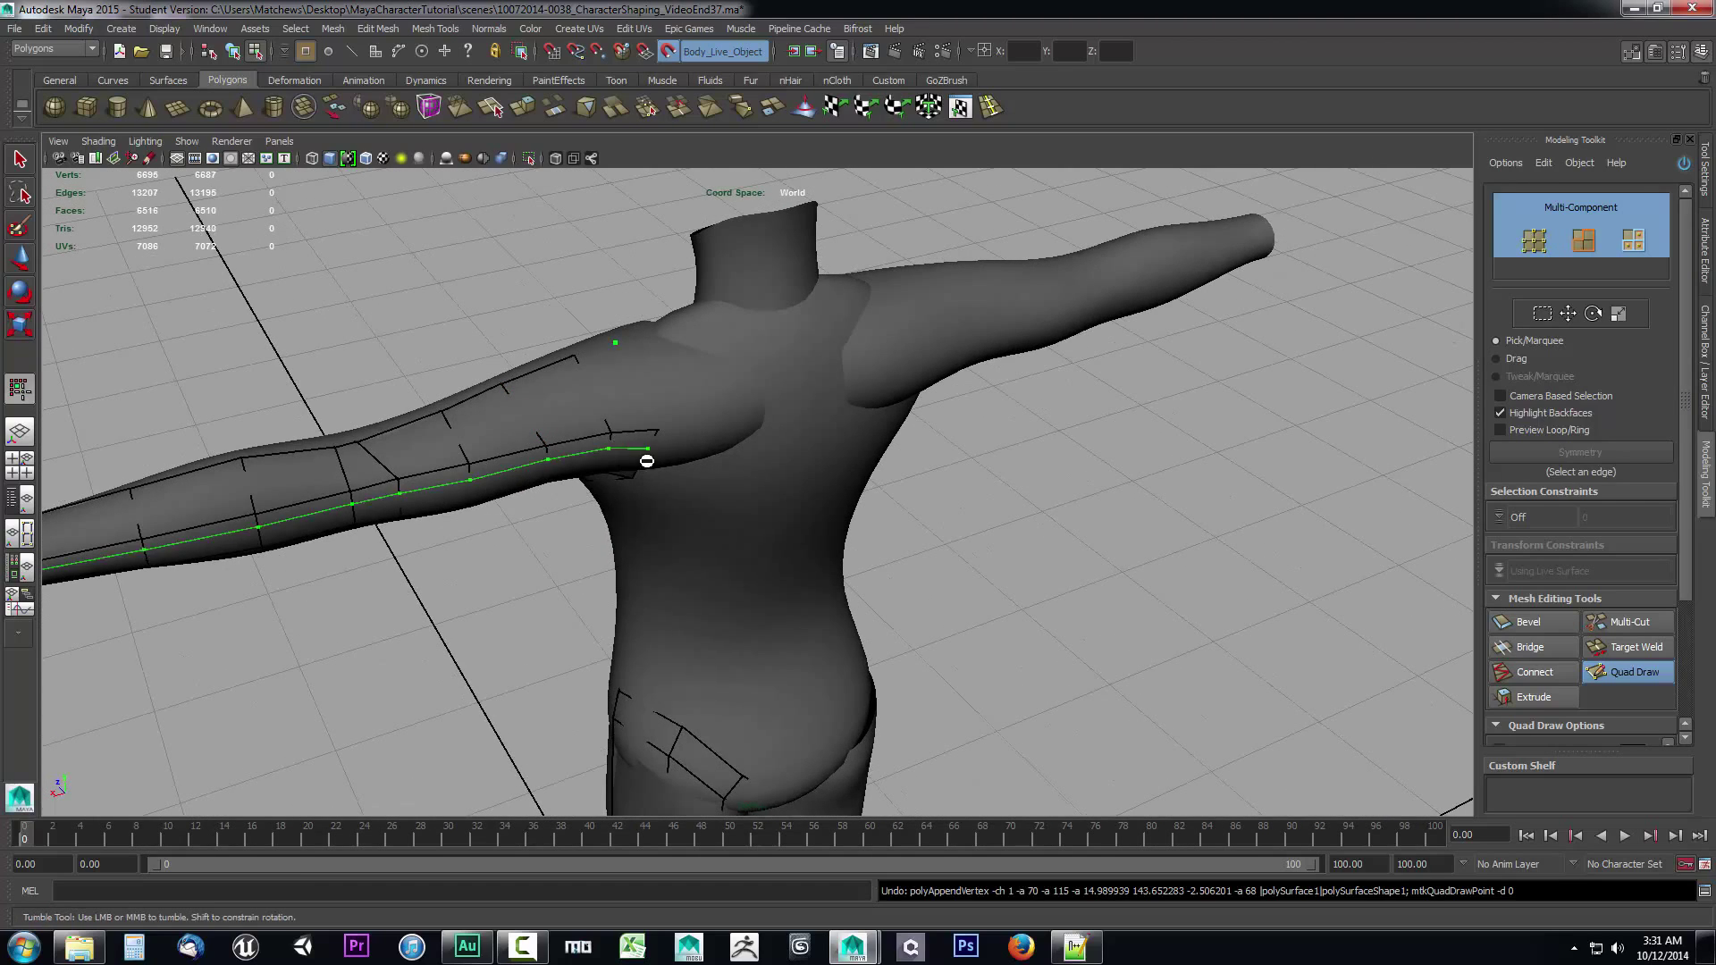
{"action": "left_click", "coordinate": [630, 411], "text": "shift"}
{"action": "left_click_drag", "start_coordinate": [630, 411], "coordinate": [926, 471], "text": "alt"}
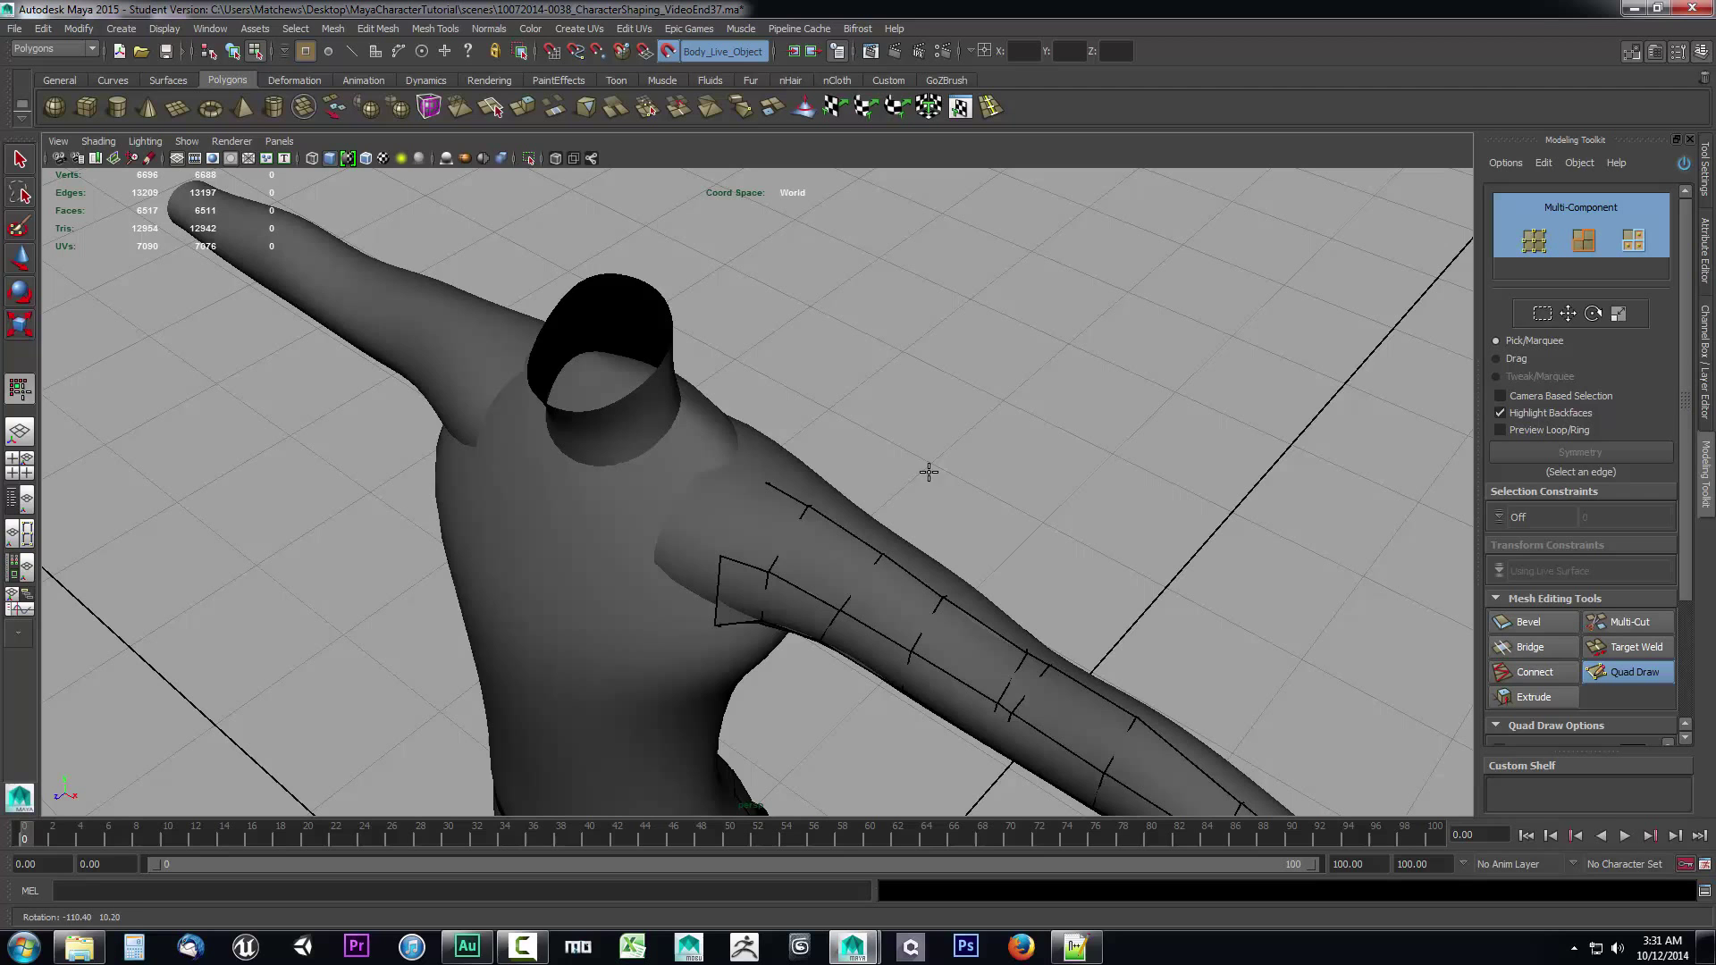
{"action": "left_click", "coordinate": [751, 515], "text": "shift"}
{"action": "mouse_move", "coordinate": [759, 512]}
{"action": "left_mouse_down", "text": "alt"}
{"action": "mouse_move", "coordinate": [823, 514]}
{"action": "mouse_move", "coordinate": [608, 482]}
{"action": "mouse_move", "coordinate": [929, 554]}
{"action": "left_mouse_up", "text": "alt"}
Place points at the front centre of the neck and draw two quads from there around its side.
{"action": "middle_click_drag", "start_coordinate": [743, 467], "coordinate": [754, 539], "text": "alt"}
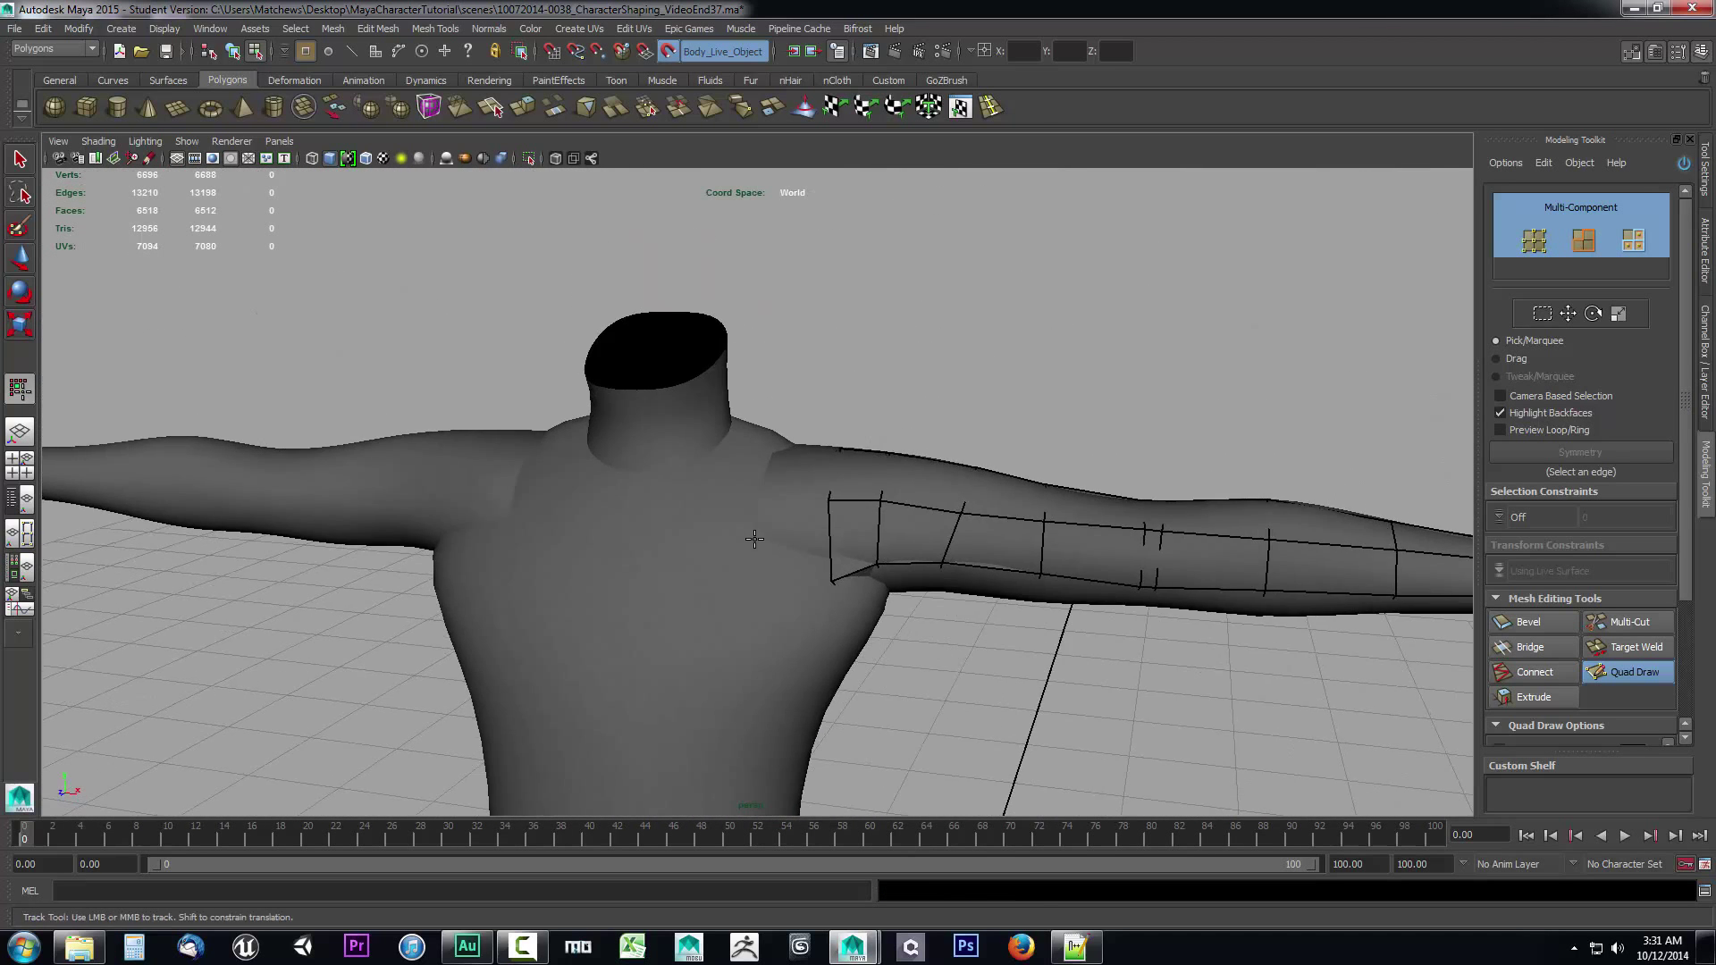
{"action": "left_click_drag", "start_coordinate": [754, 539], "coordinate": [788, 516], "text": "alt"}
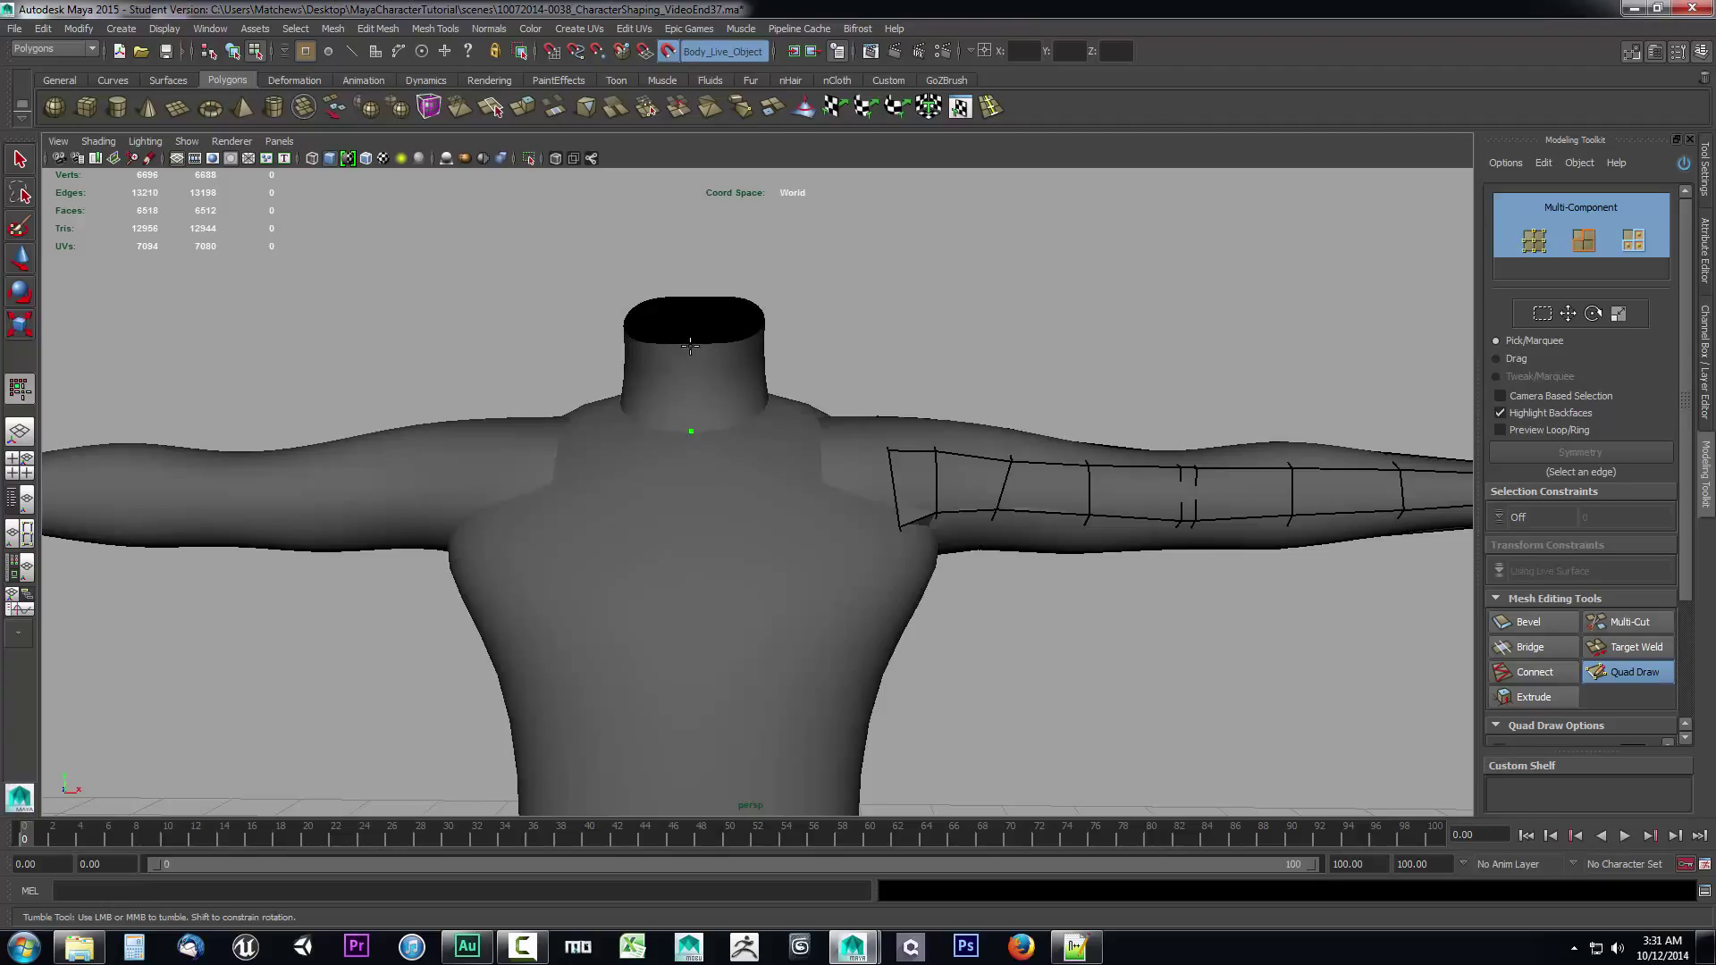
{"action": "left_click_drag", "start_coordinate": [827, 416], "coordinate": [667, 443], "text": "alt"}
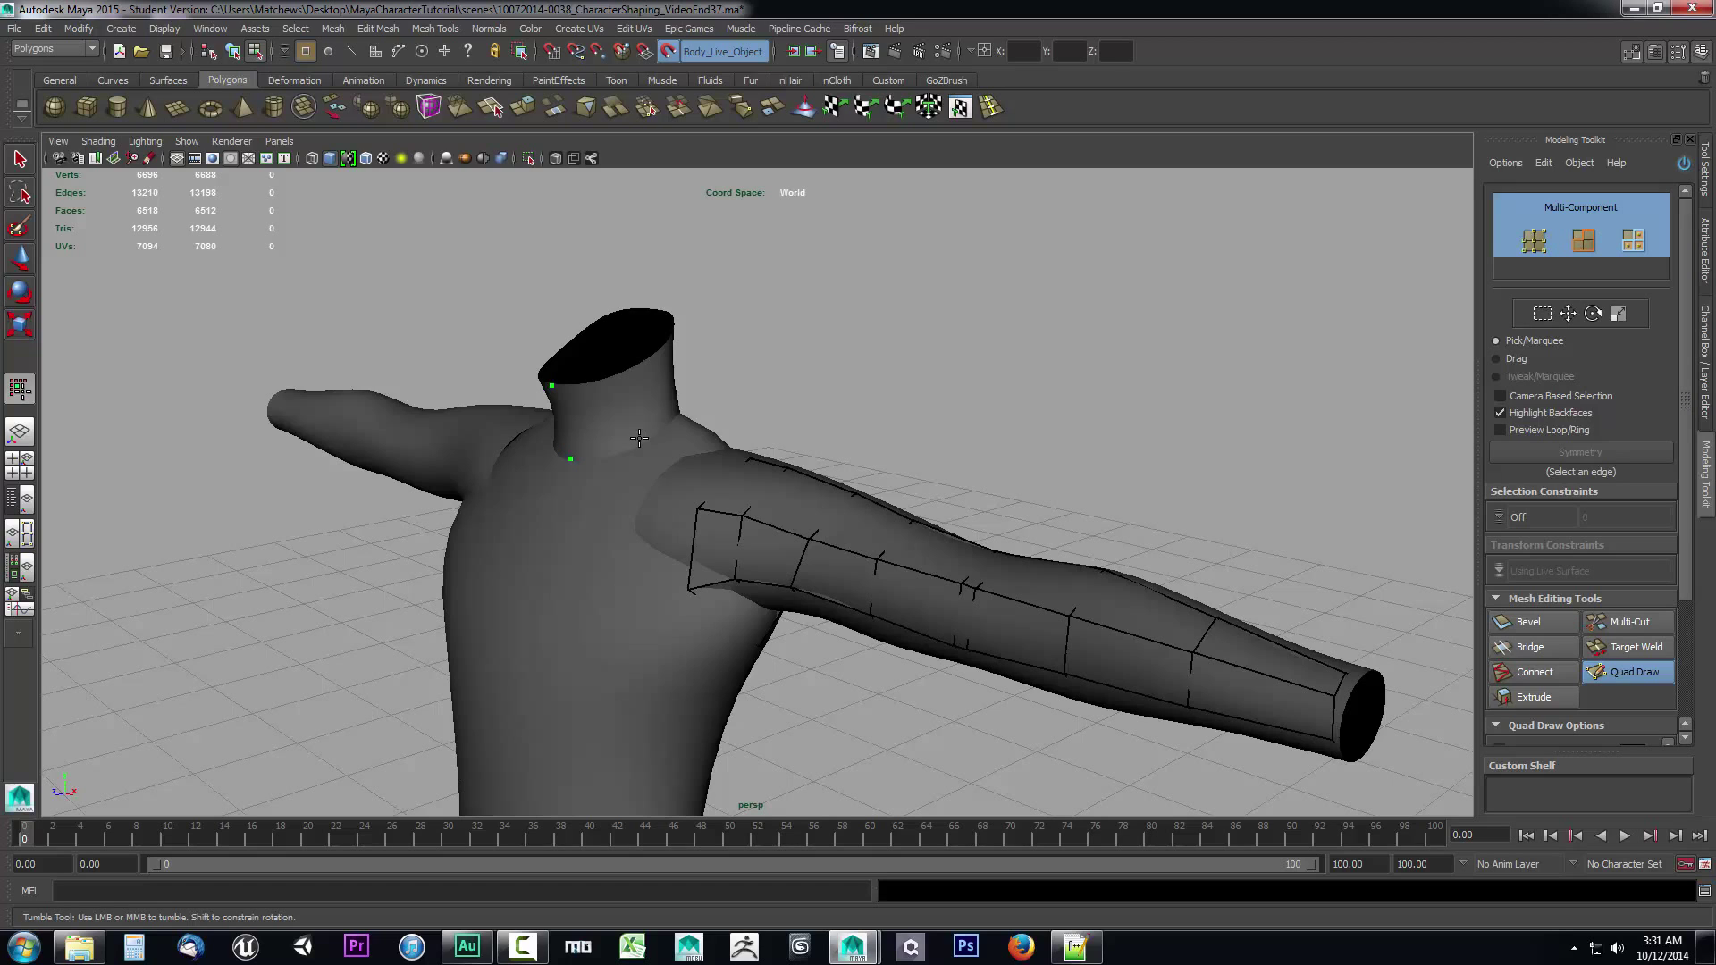
{"action": "left_click", "coordinate": [628, 373], "text": "shift"}
{"action": "mouse_move", "coordinate": [629, 373]}
{"action": "left_mouse_down", "text": "alt"}
{"action": "mouse_move", "coordinate": [682, 444]}
{"action": "mouse_move", "coordinate": [630, 494]}
{"action": "left_mouse_up", "text": "alt"}
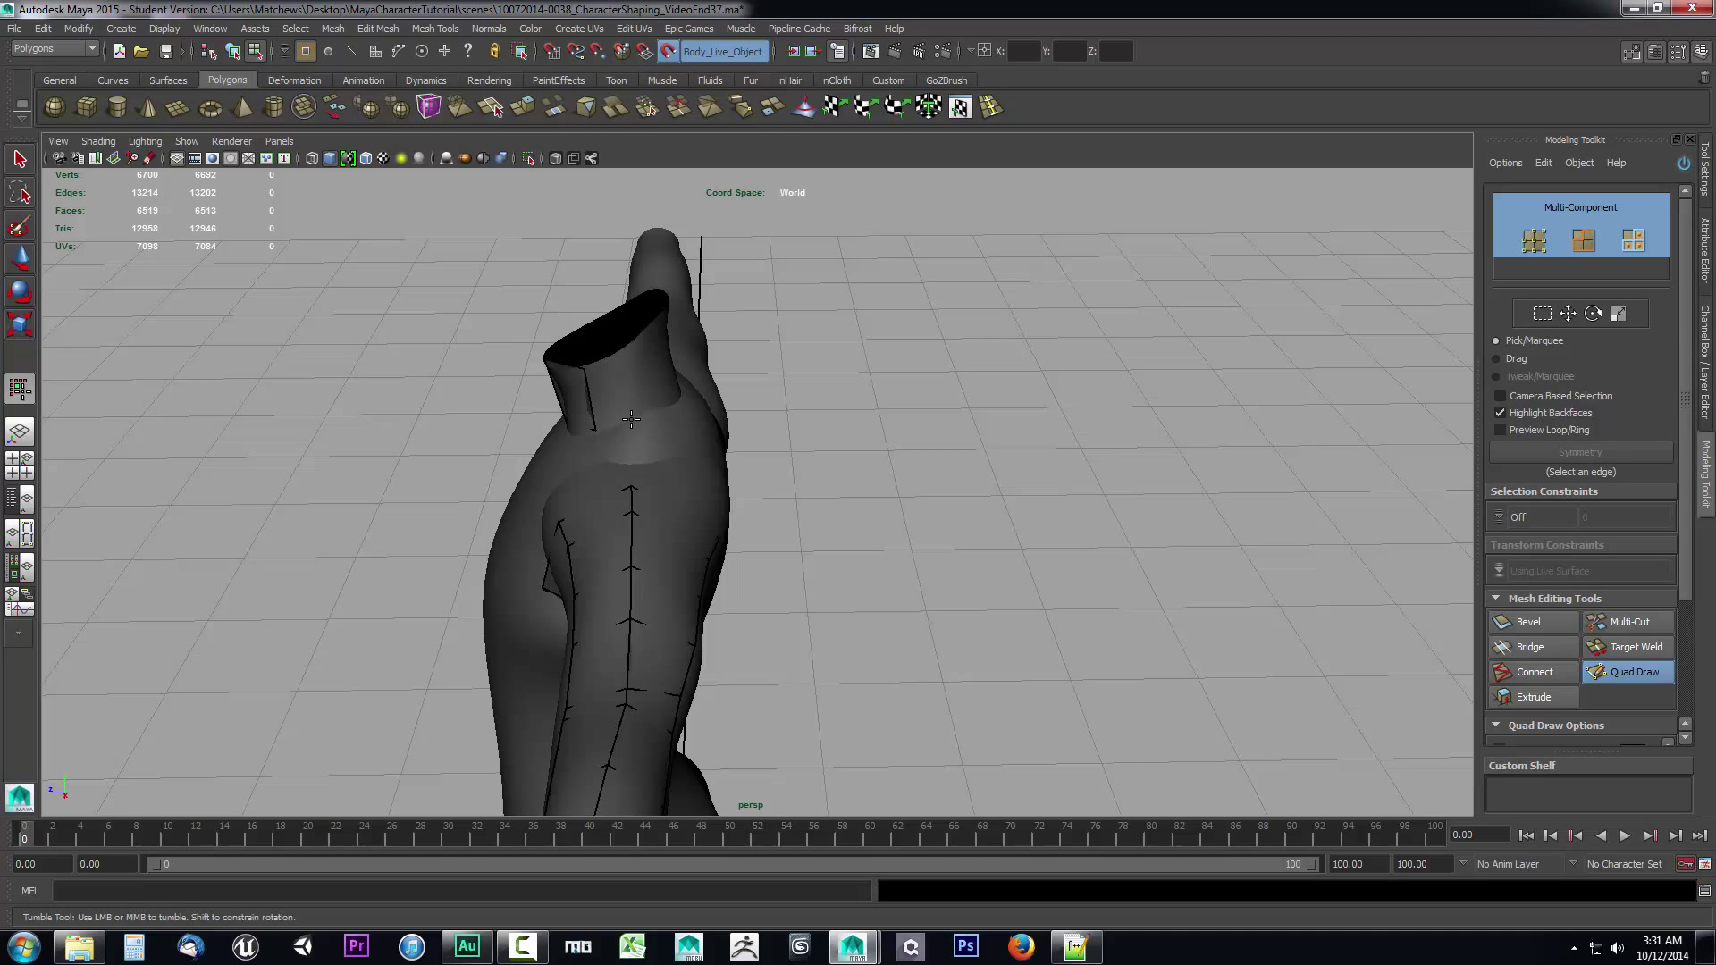
{"action": "left_click", "coordinate": [616, 394], "text": "shift"}
{"action": "left_click_drag", "start_coordinate": [617, 394], "coordinate": [774, 367], "text": "alt"}
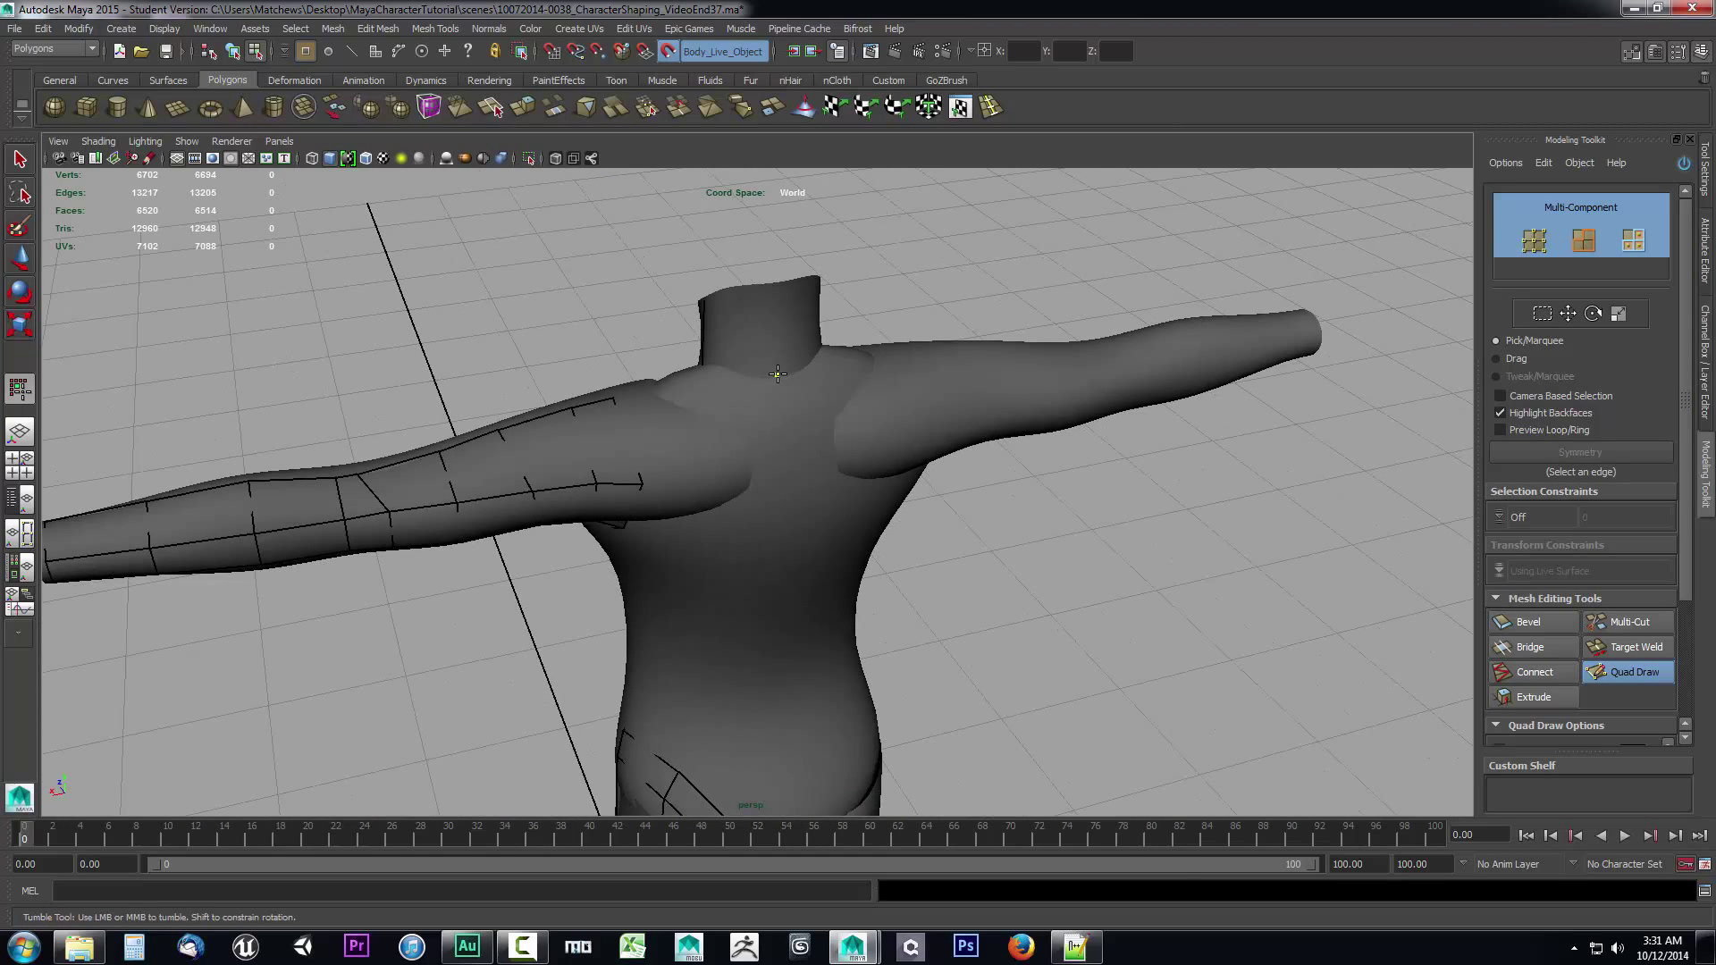
Place points at the back centre of the neck and extend the neck's quad strip toward the back.
{"action": "left_click", "coordinate": [777, 290]}
{"action": "left_click_drag", "start_coordinate": [836, 393], "coordinate": [953, 385], "text": "alt"}
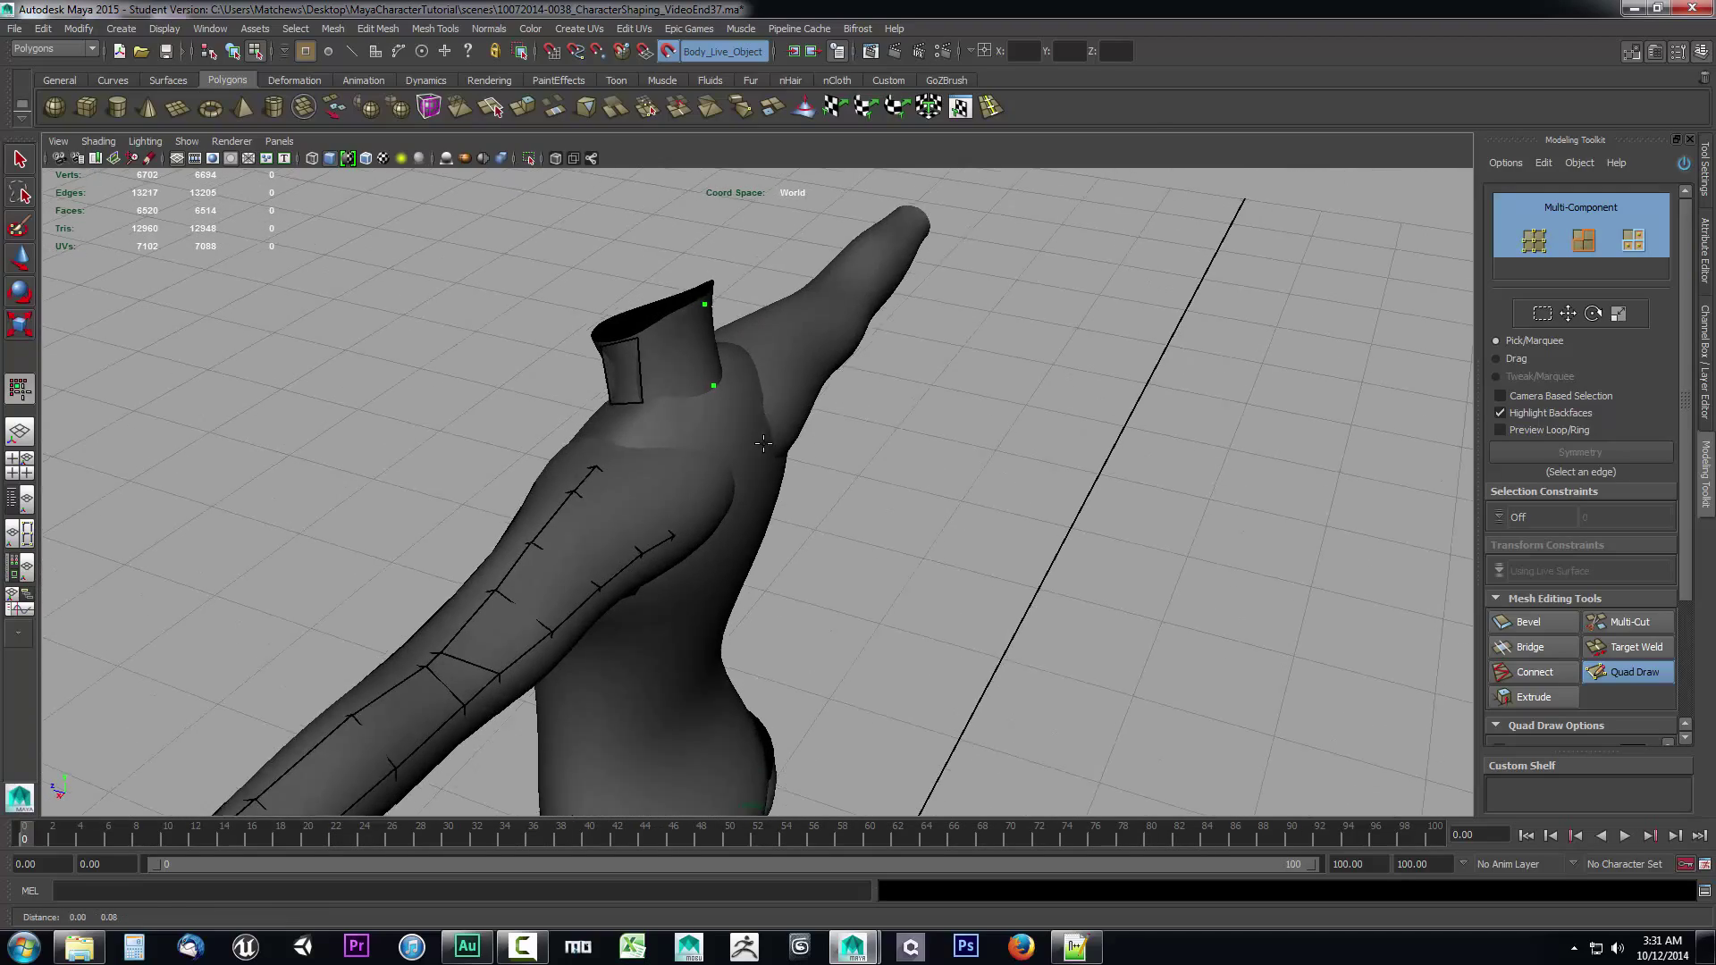
{"action": "middle_click_drag", "start_coordinate": [755, 362], "coordinate": [760, 438], "text": "alt"}
{"action": "left_click", "coordinate": [700, 441], "text": "shift"}
{"action": "left_click_drag", "start_coordinate": [883, 490], "coordinate": [675, 578], "text": "alt"}
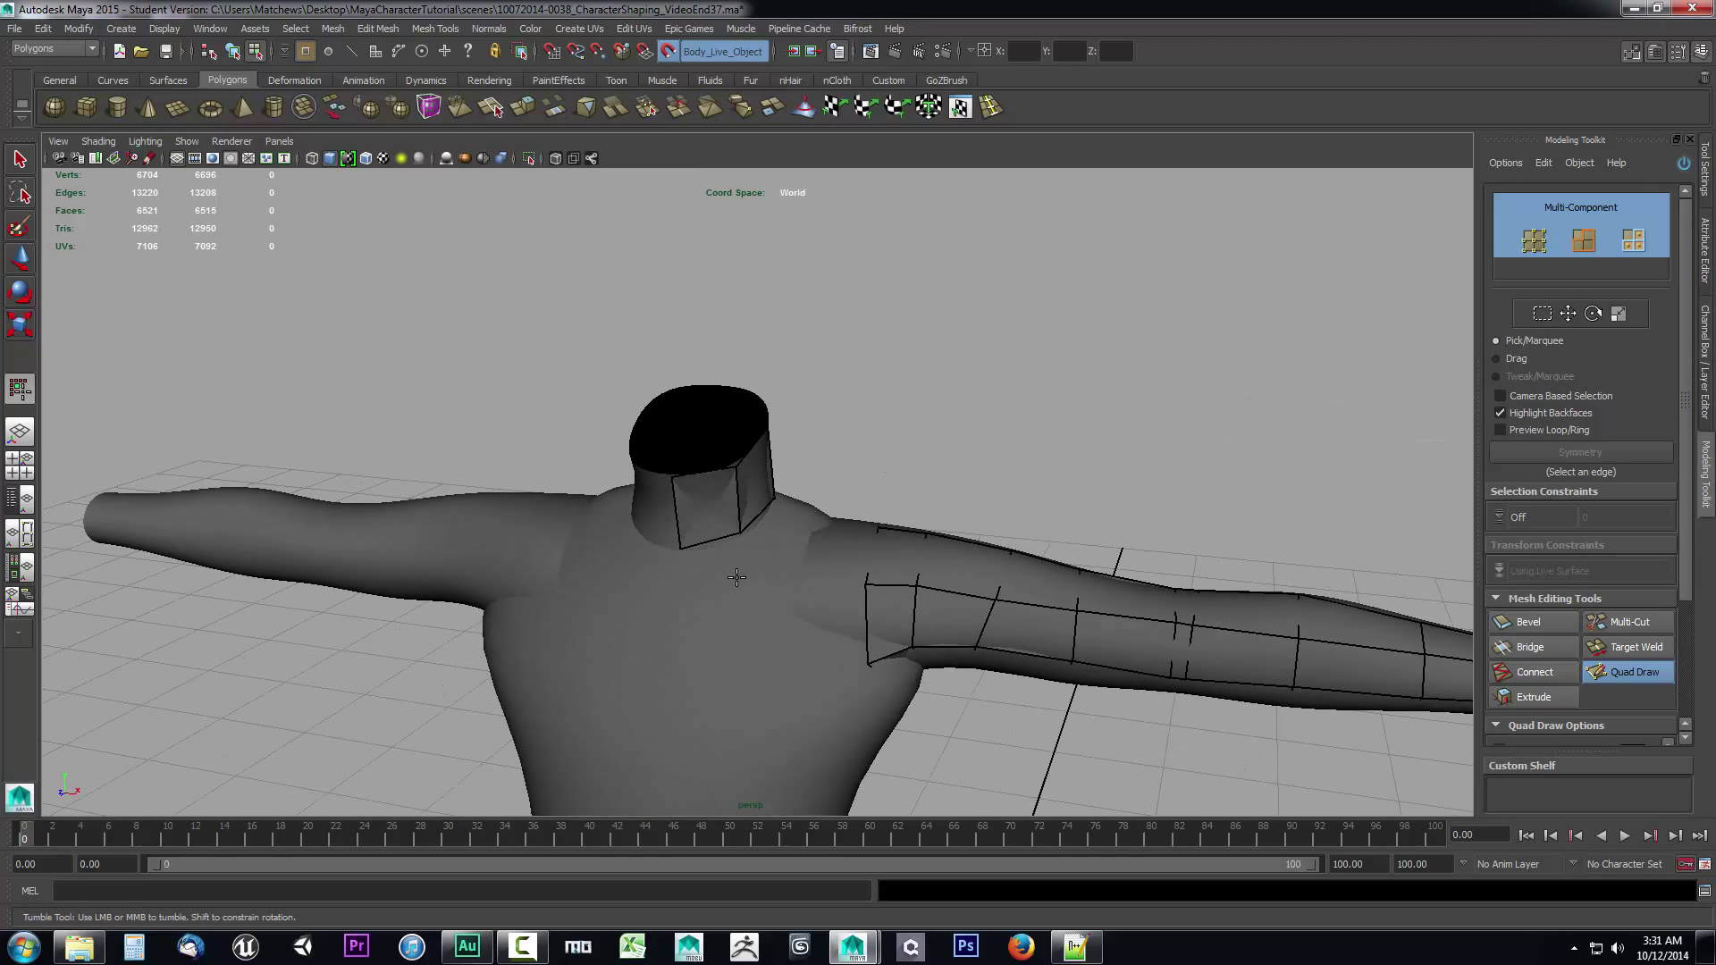
{"action": "left_click_drag", "start_coordinate": [793, 504], "coordinate": [947, 536], "text": "alt"}
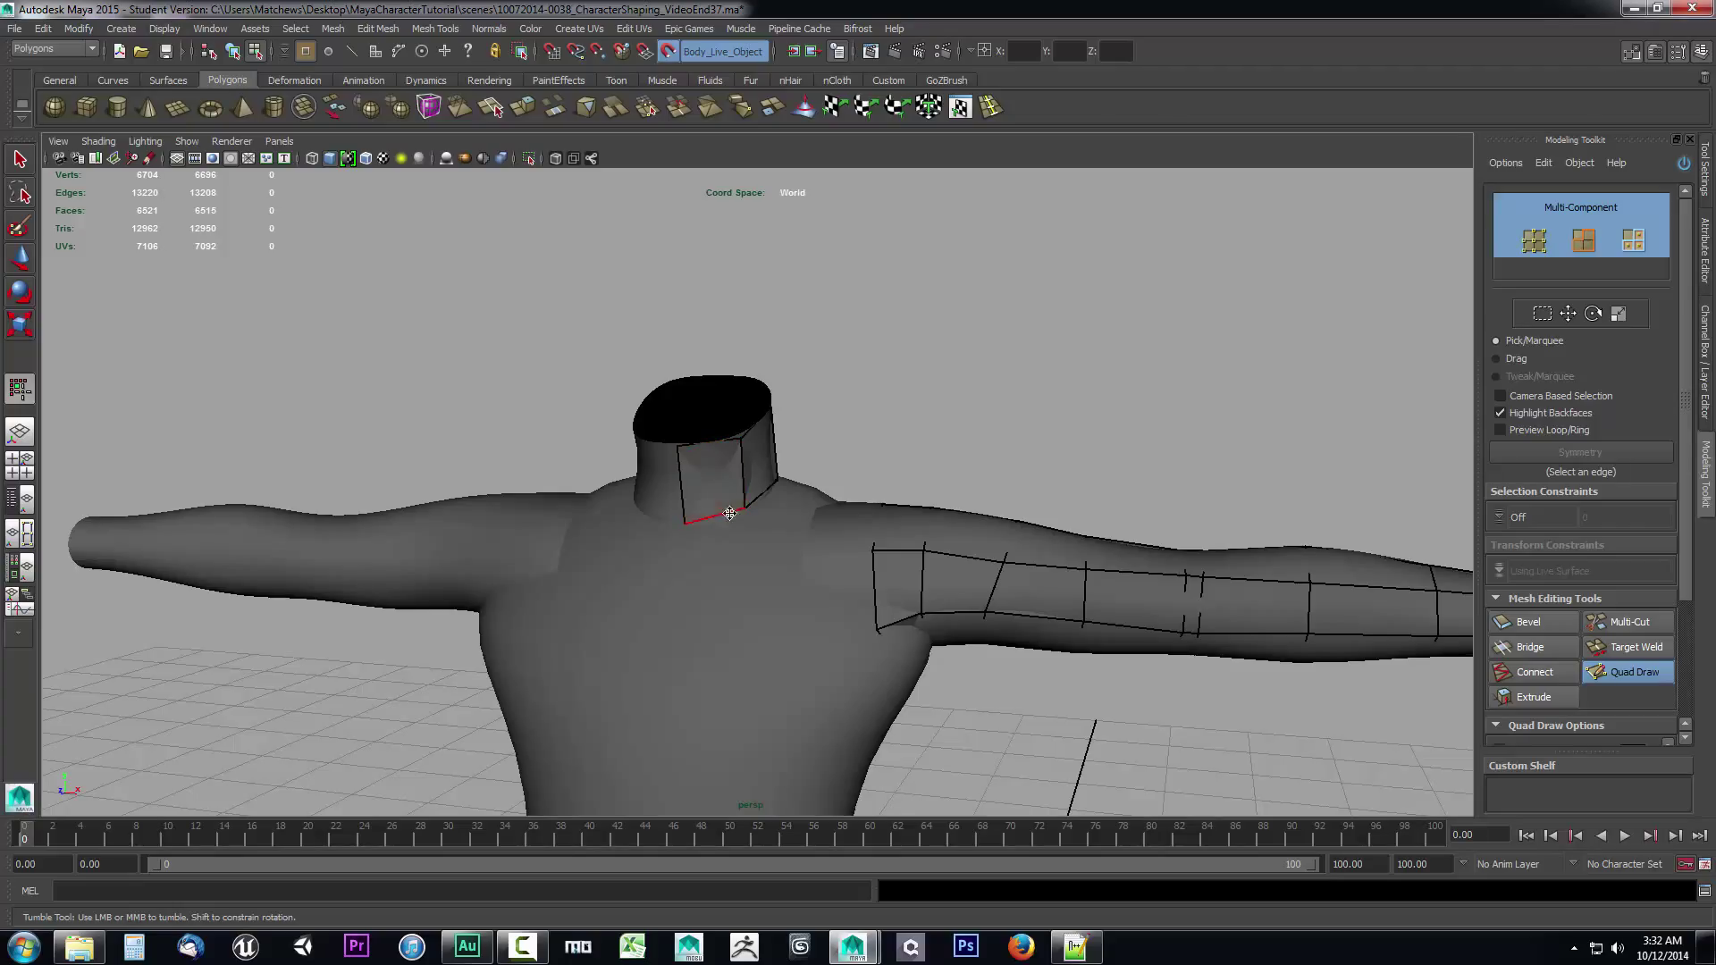
{"action": "left_click_drag", "start_coordinate": [937, 474], "coordinate": [808, 476], "text": "alt"}
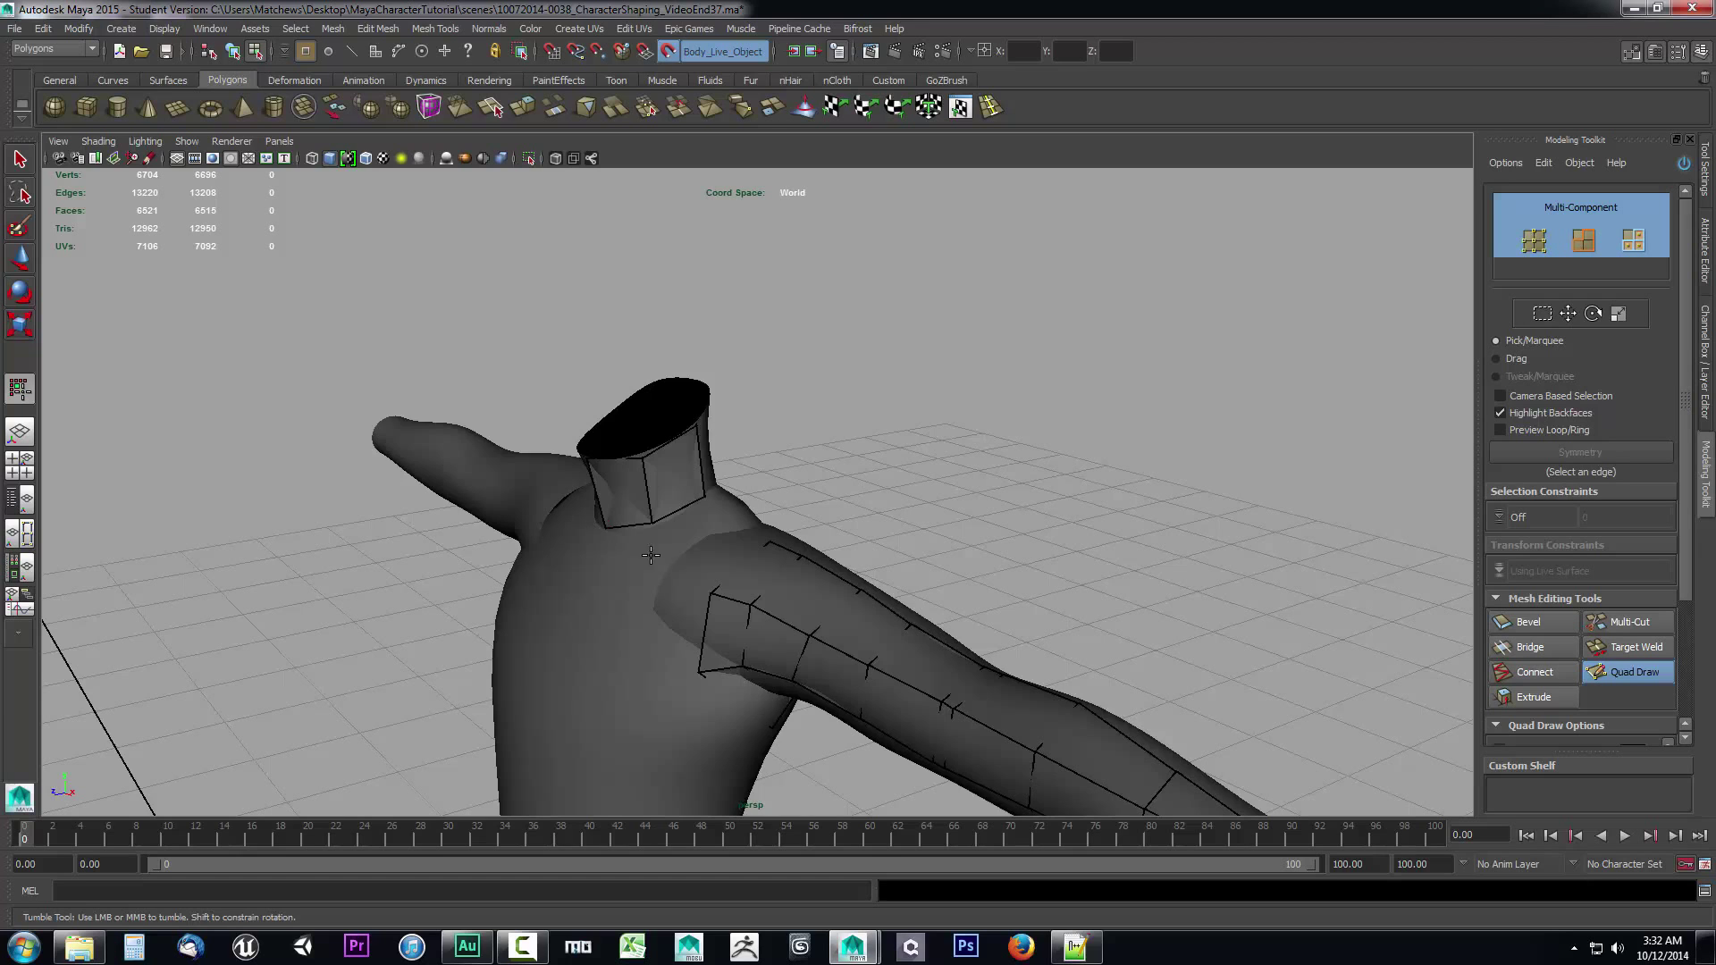
Add a row of quads outward from the base of the neck, running from the front around its side to the back.
{"action": "left_click_drag", "start_coordinate": [650, 555], "coordinate": [771, 557], "text": "alt"}
{"action": "left_click", "coordinate": [793, 546], "text": "shift"}
{"action": "left_click", "coordinate": [729, 536], "text": "shift"}
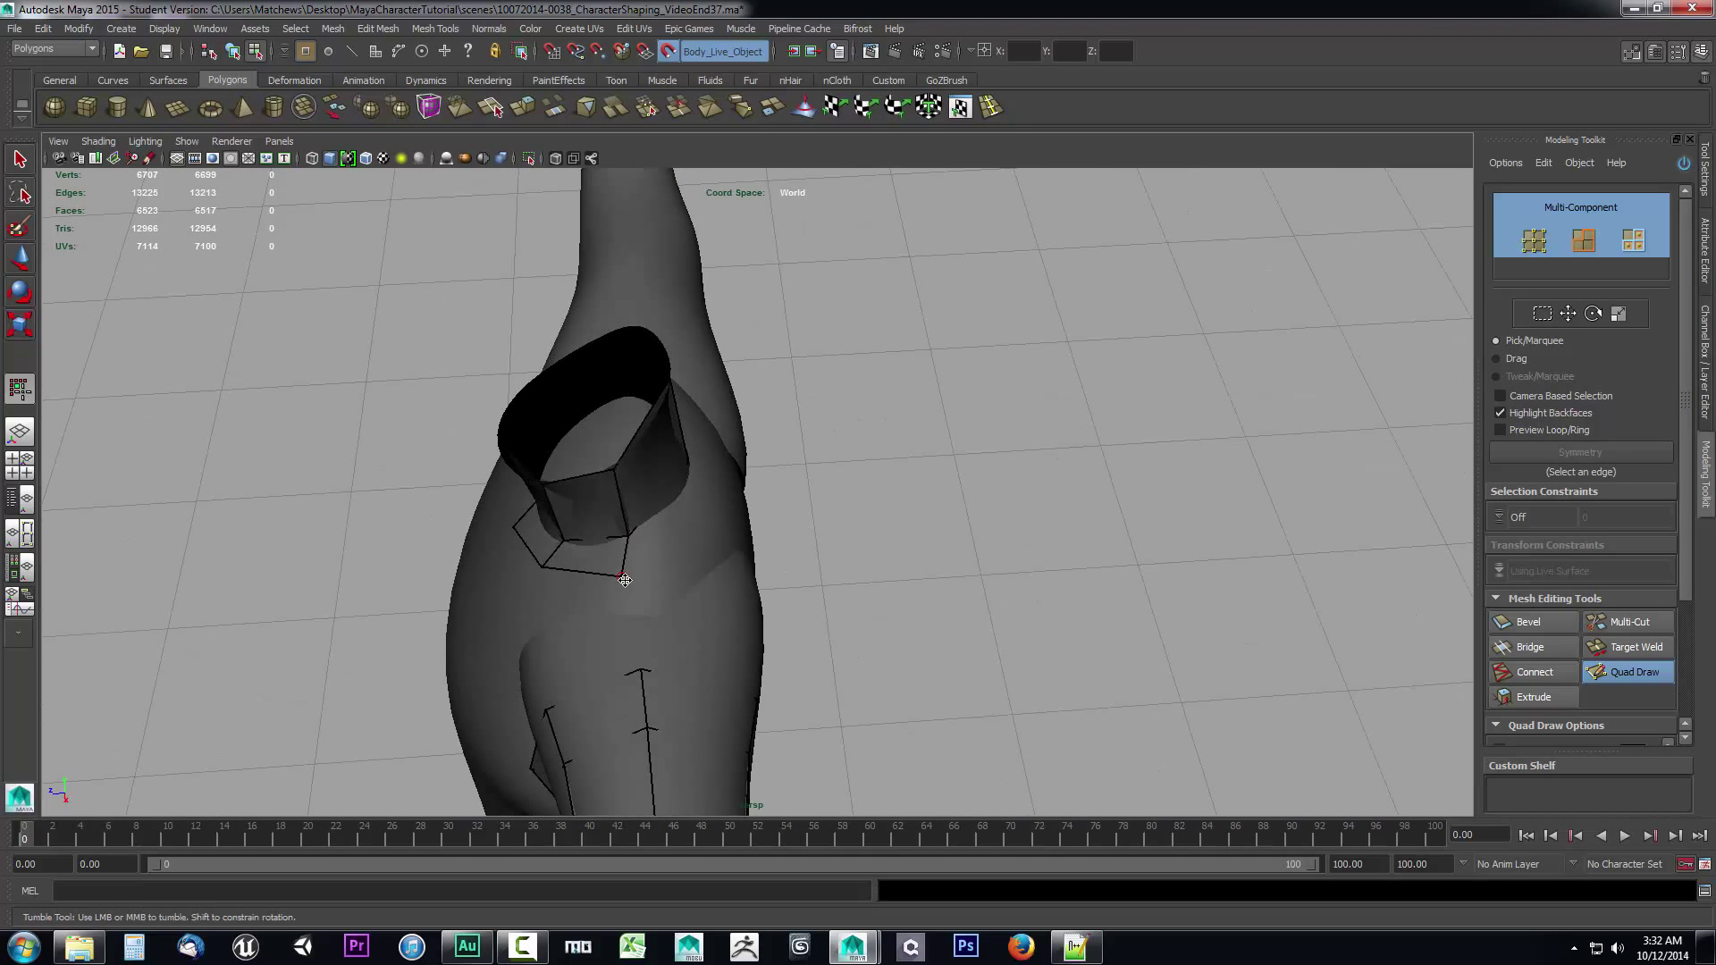
{"action": "left_click_drag", "start_coordinate": [625, 580], "coordinate": [636, 574]}
{"action": "mouse_move", "coordinate": [625, 509]}
{"action": "left_mouse_down", "text": "alt"}
{"action": "mouse_move", "coordinate": [762, 561]}
{"action": "mouse_move", "coordinate": [701, 500]}
{"action": "mouse_move", "coordinate": [857, 552]}
{"action": "mouse_move", "coordinate": [573, 705]}
{"action": "left_mouse_up", "text": "alt"}
{"action": "left_click", "coordinate": [688, 471], "text": "shift"}
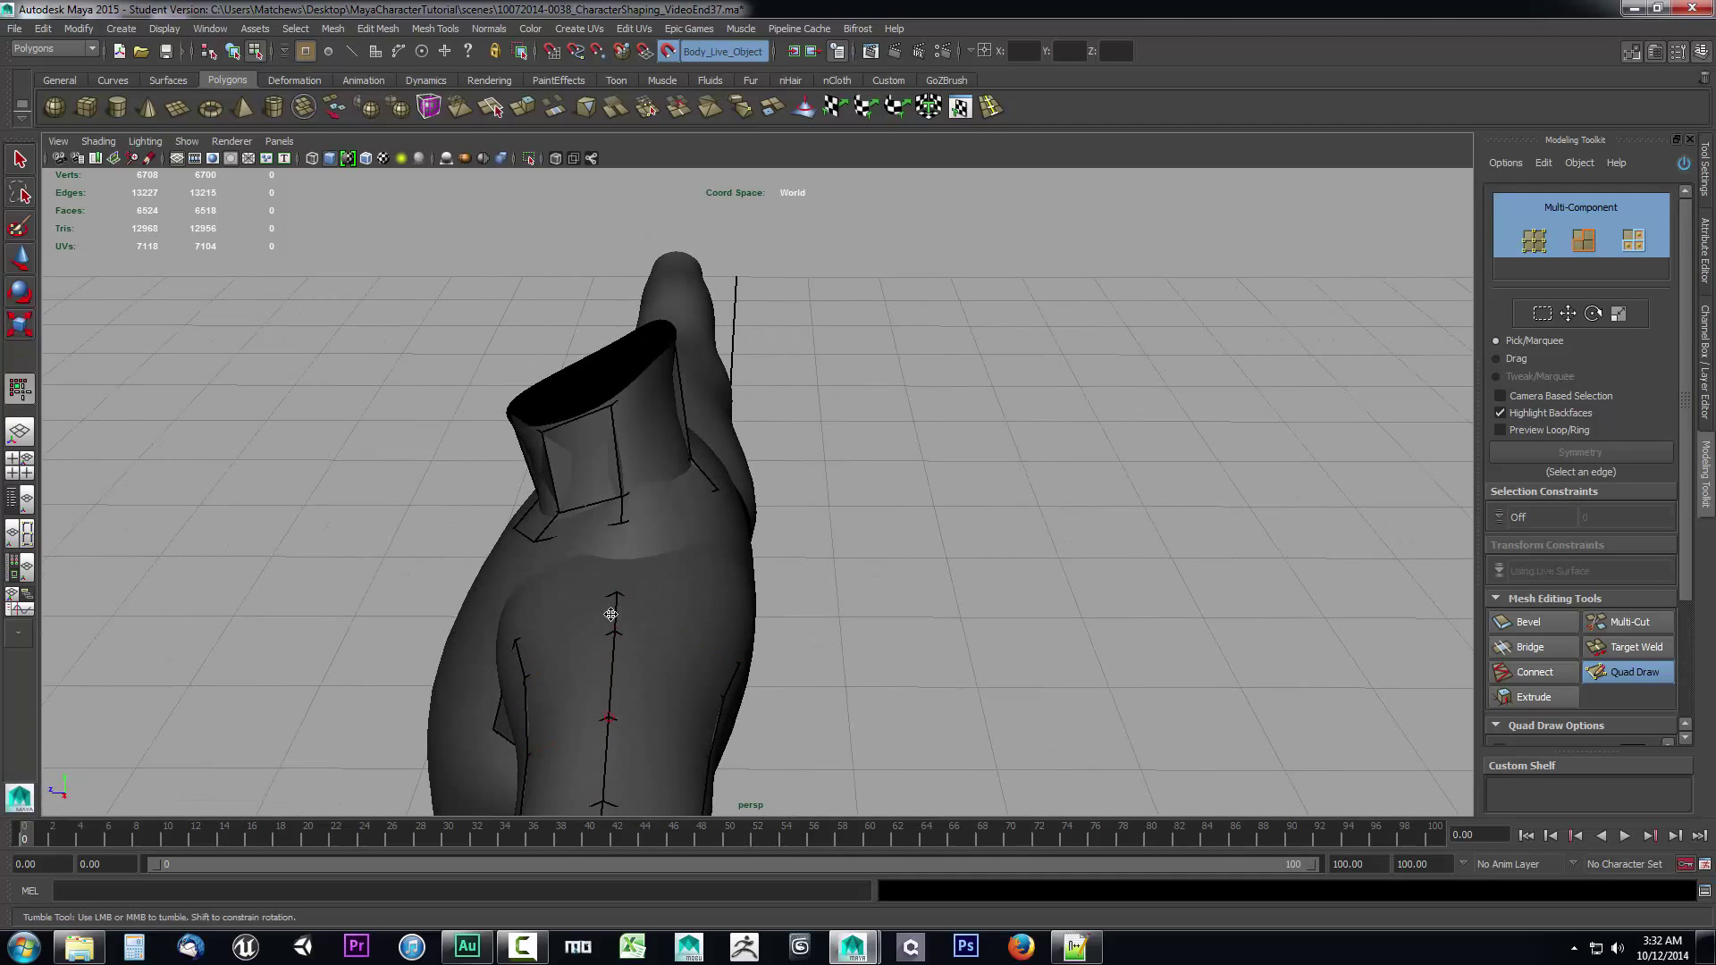
Fill a quad bridging the neck base border to the arm border over the front of the shoulder.
{"action": "left_click_drag", "start_coordinate": [778, 625], "coordinate": [911, 587], "text": "alt"}
{"action": "right_click_drag", "start_coordinate": [911, 586], "coordinate": [911, 667], "text": "alt"}
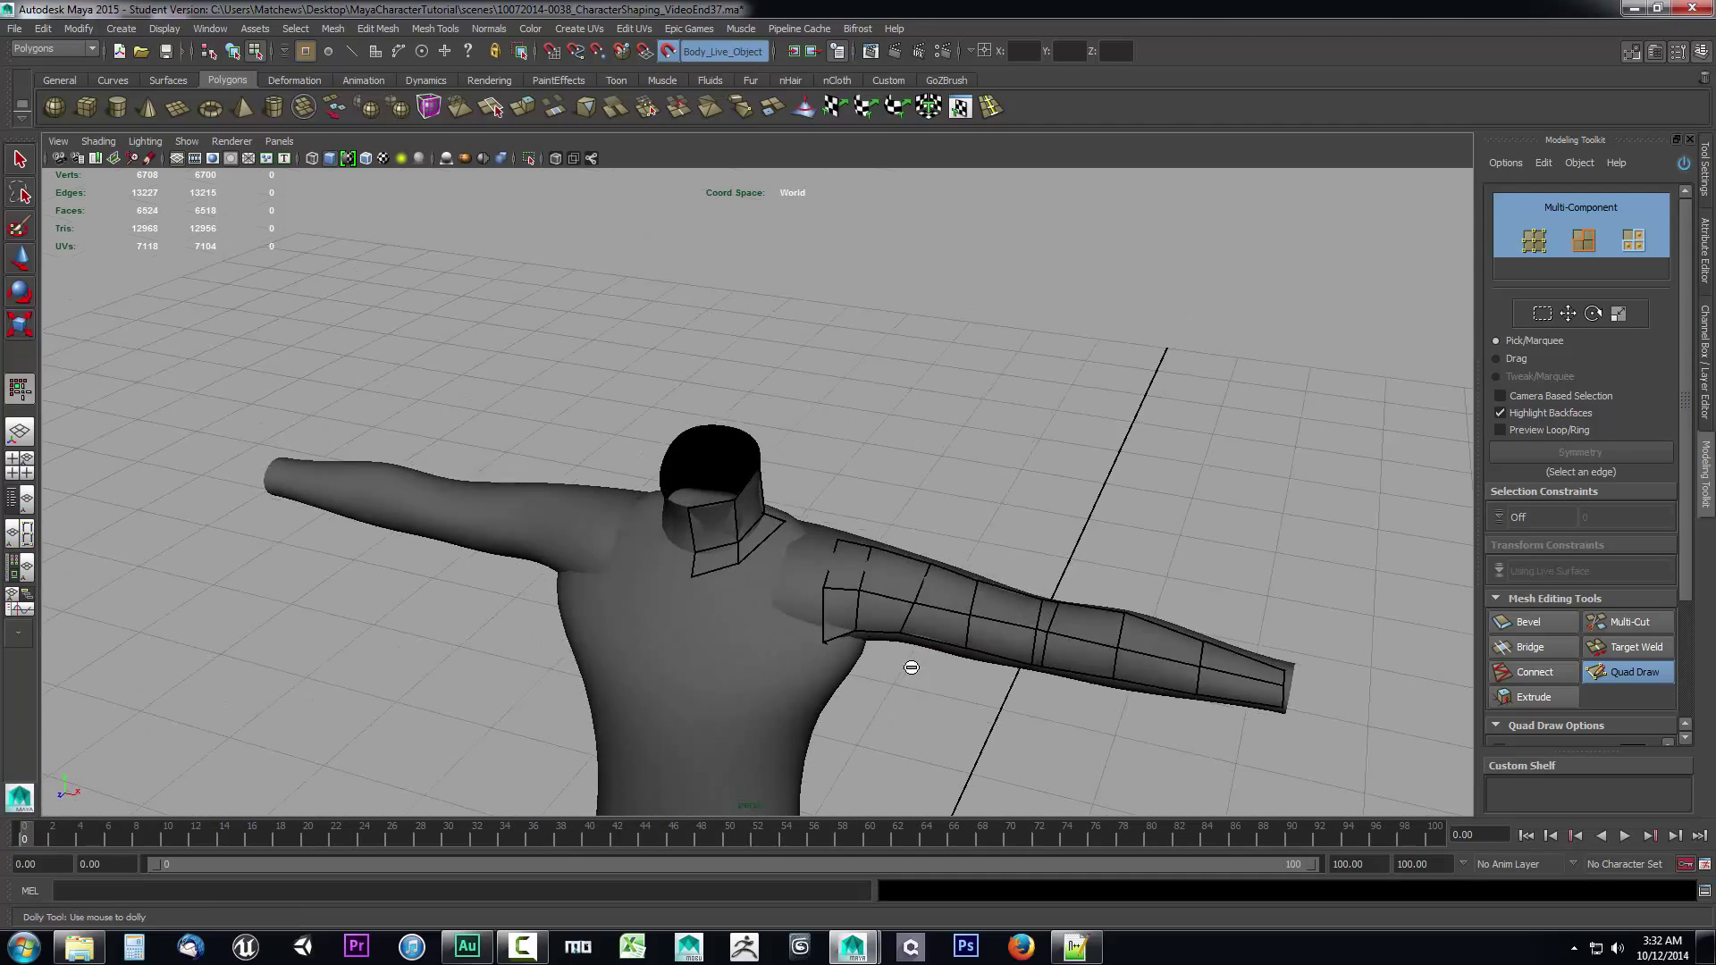
{"action": "mouse_move", "coordinate": [911, 667]}
{"action": "left_mouse_down", "text": "alt"}
{"action": "mouse_move", "coordinate": [643, 636]}
{"action": "mouse_move", "coordinate": [644, 663]}
{"action": "mouse_move", "coordinate": [920, 608]}
{"action": "mouse_move", "coordinate": [939, 653]}
{"action": "mouse_move", "coordinate": [907, 689]}
{"action": "mouse_move", "coordinate": [801, 571]}
{"action": "mouse_move", "coordinate": [808, 659]}
{"action": "mouse_move", "coordinate": [709, 662]}
{"action": "mouse_move", "coordinate": [892, 651]}
{"action": "left_mouse_up", "text": "alt"}
{"action": "right_click_drag", "start_coordinate": [892, 650], "coordinate": [871, 706], "text": "alt"}
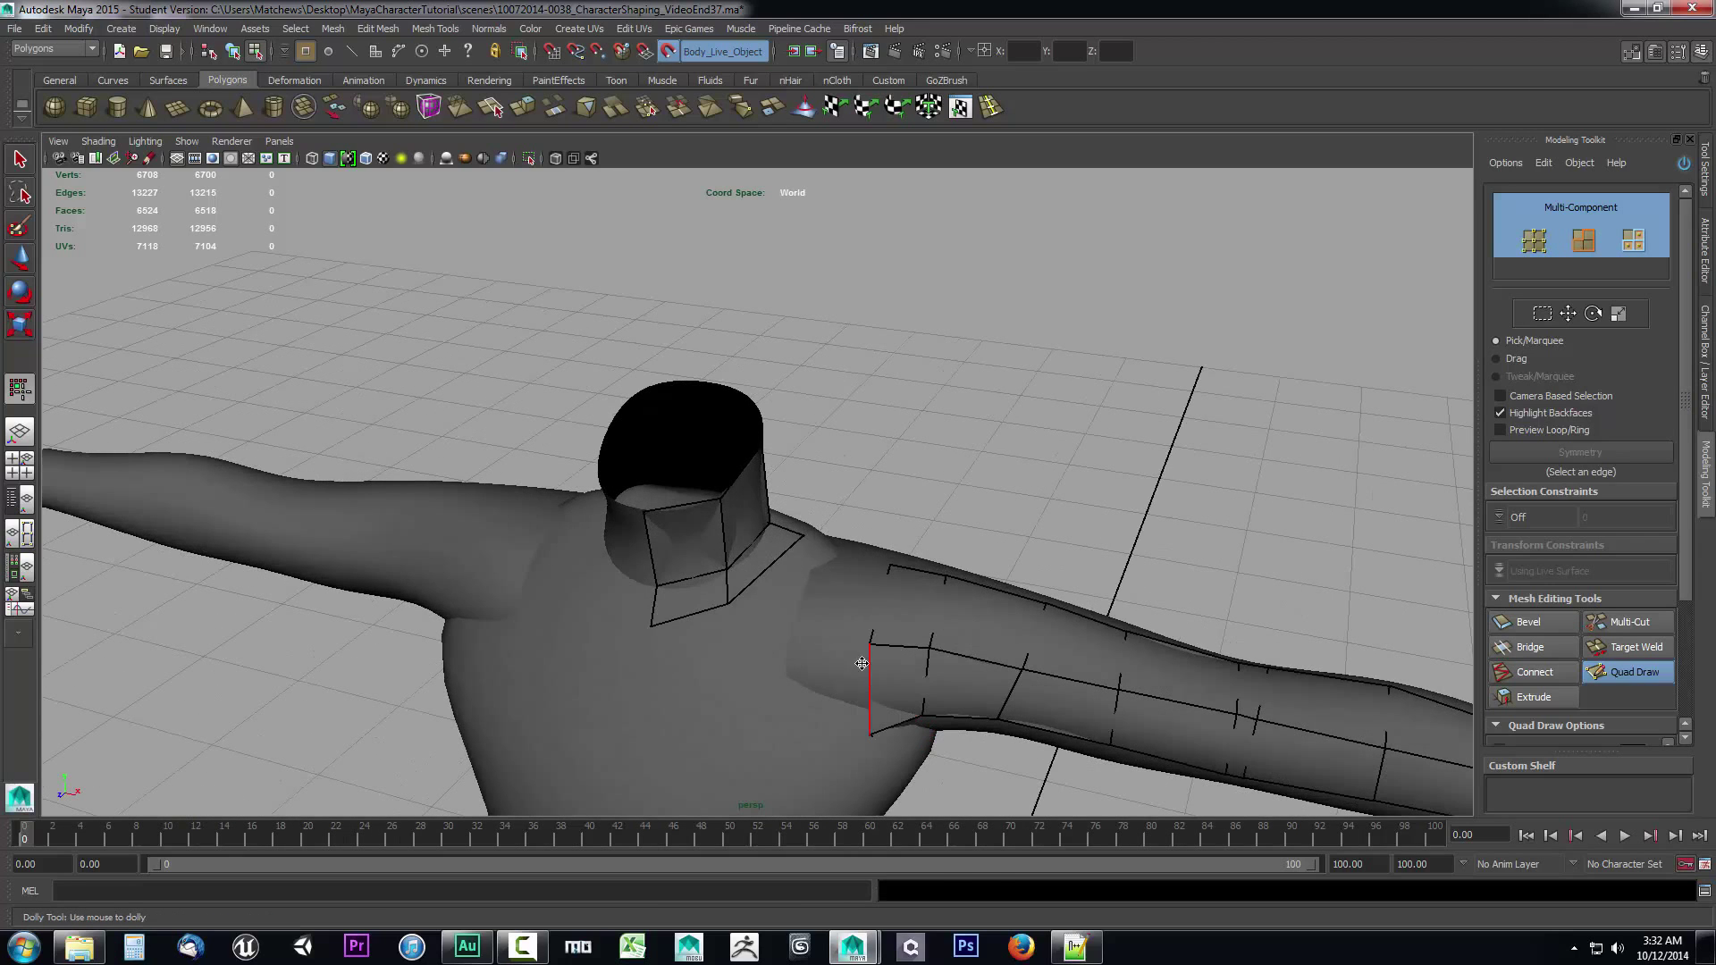
{"action": "left_click", "coordinate": [836, 637], "text": "shift"}
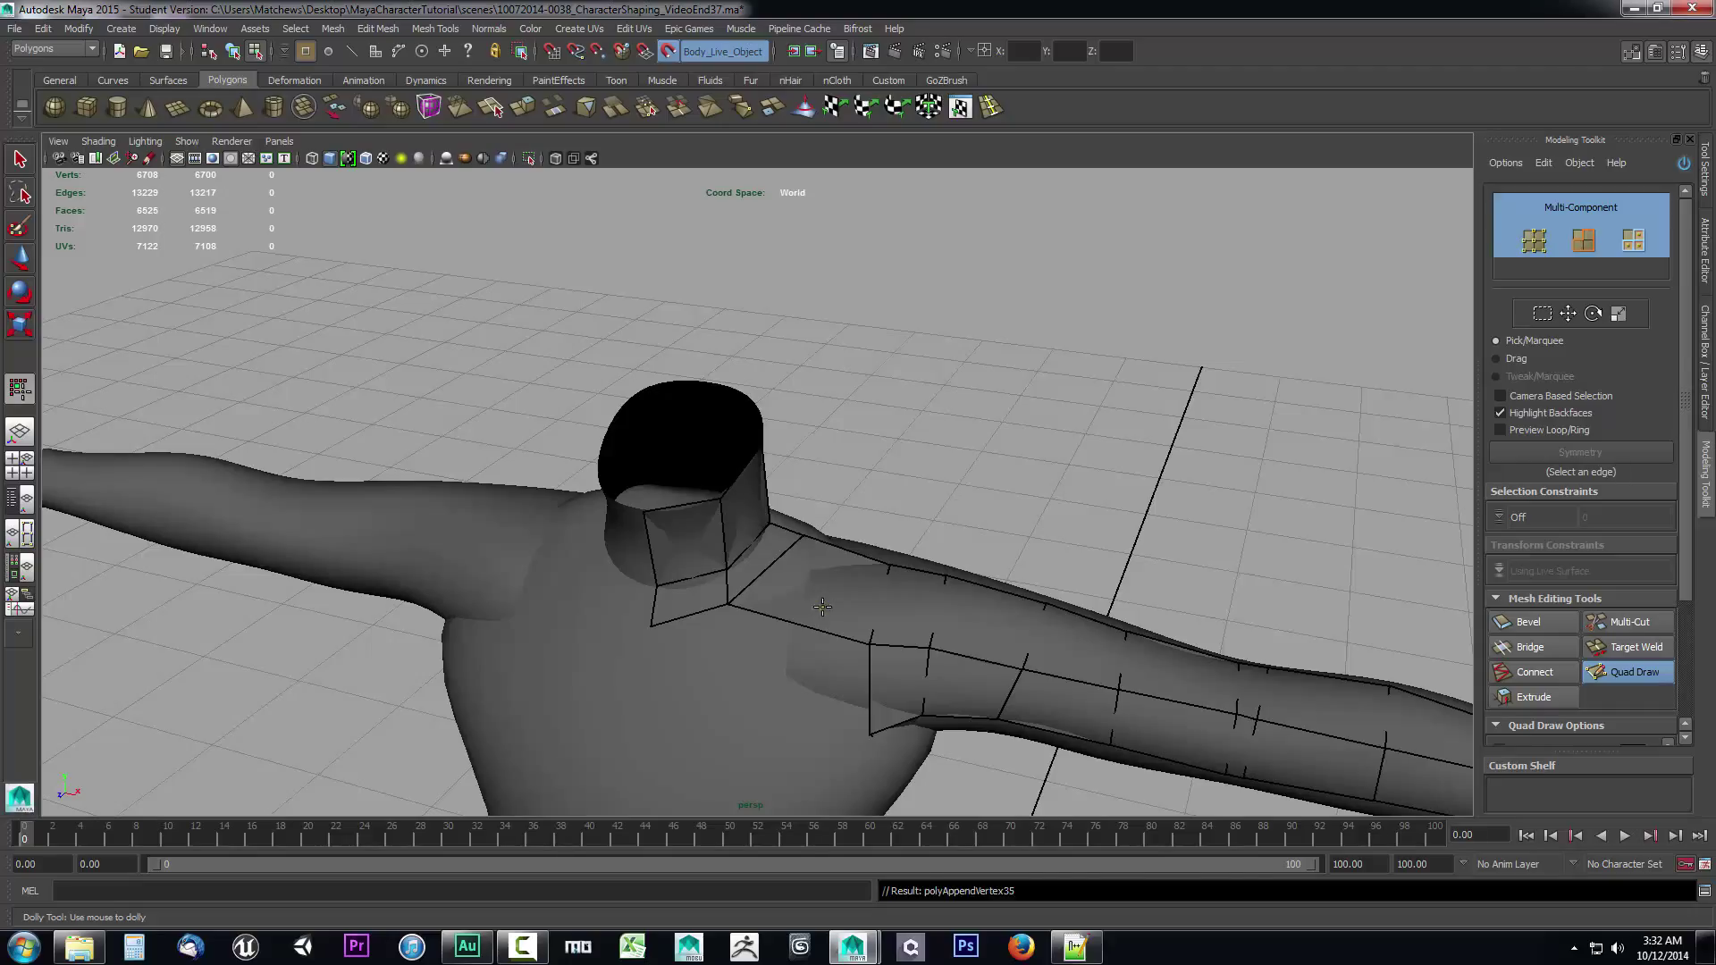
Undo the stray point on the shoulder and insert an edge loop across the quad between neck and arm.
{"action": "left_click", "coordinate": [822, 607]}
{"action": "key", "text": "ctrl+z"}
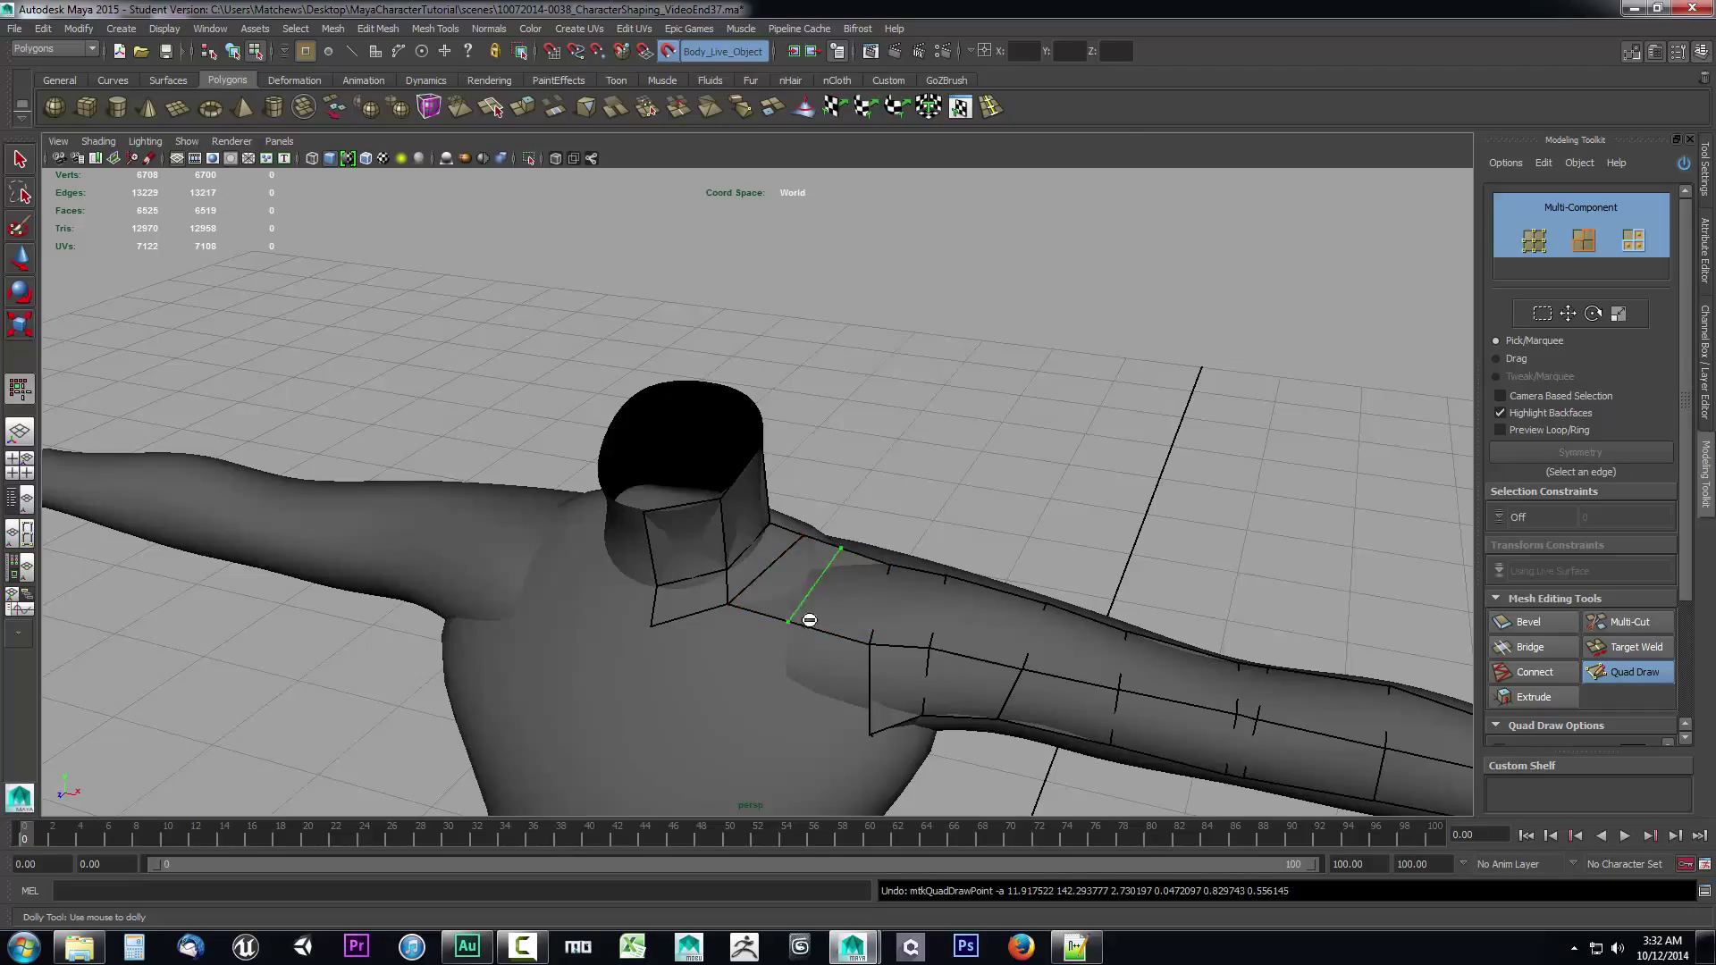
{"action": "left_click", "coordinate": [790, 621], "text": "ctrl"}
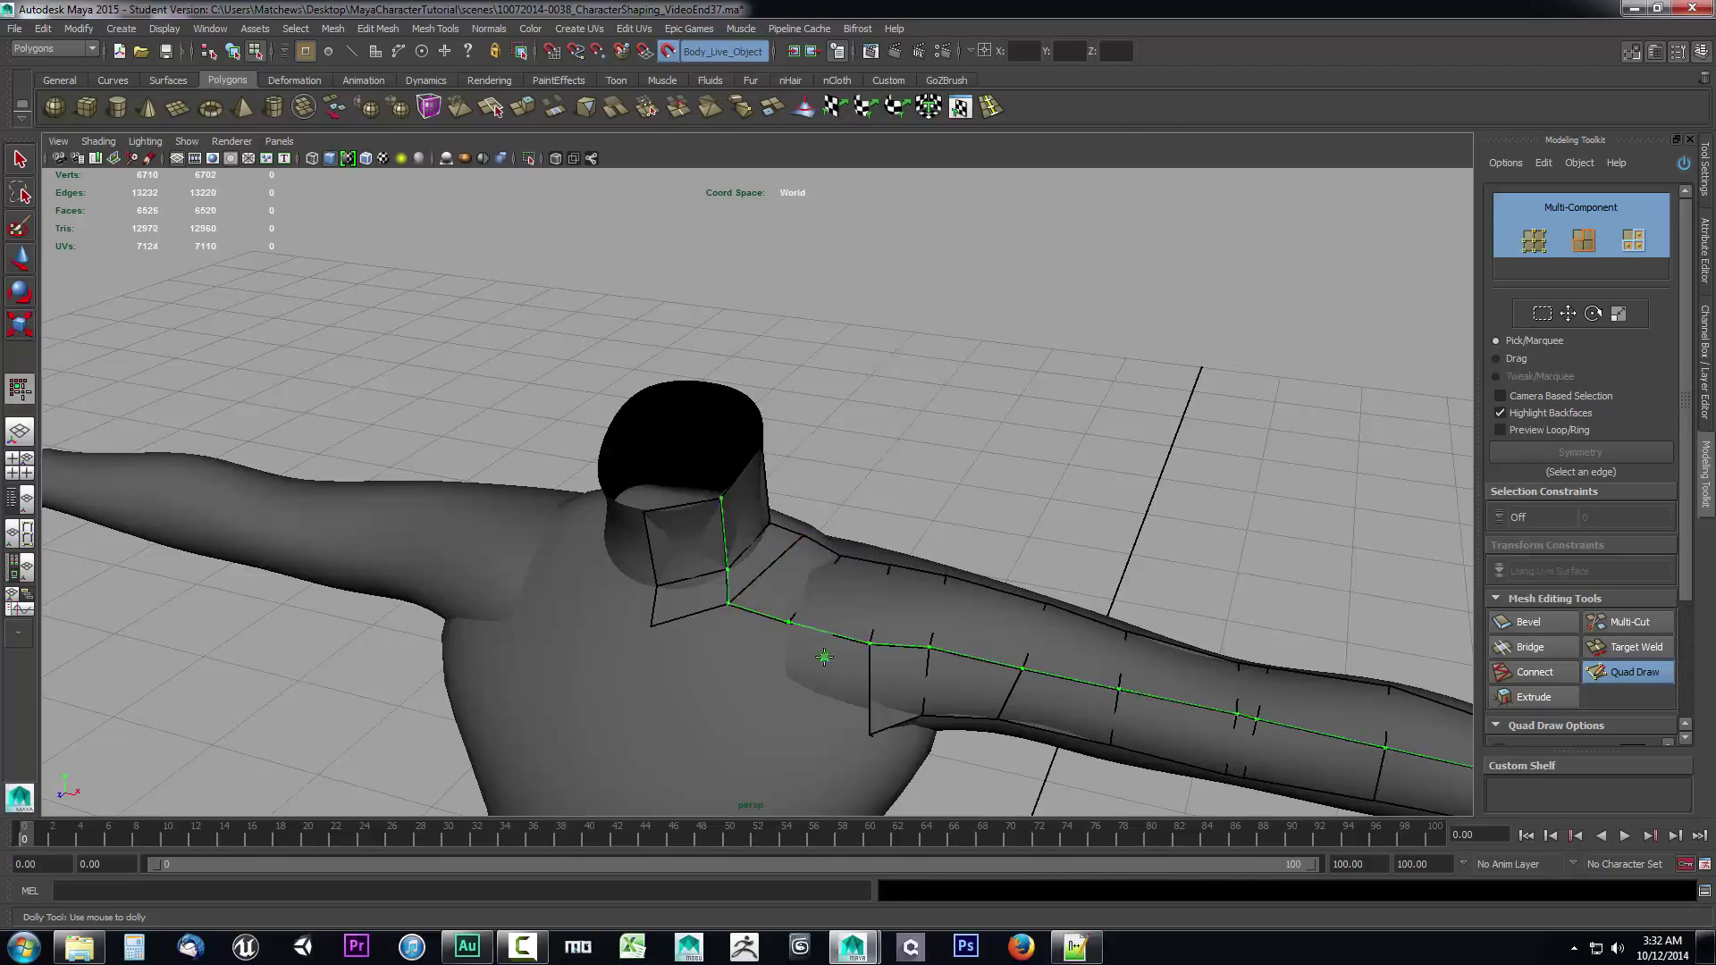
Place points across the upper chest and fill three quads from the armpit to the front centre line.
{"action": "mouse_move", "coordinate": [843, 664]}
{"action": "left_mouse_down", "text": "alt"}
{"action": "mouse_move", "coordinate": [688, 699]}
{"action": "mouse_move", "coordinate": [804, 616]}
{"action": "mouse_move", "coordinate": [839, 678]}
{"action": "left_mouse_up", "text": "alt"}
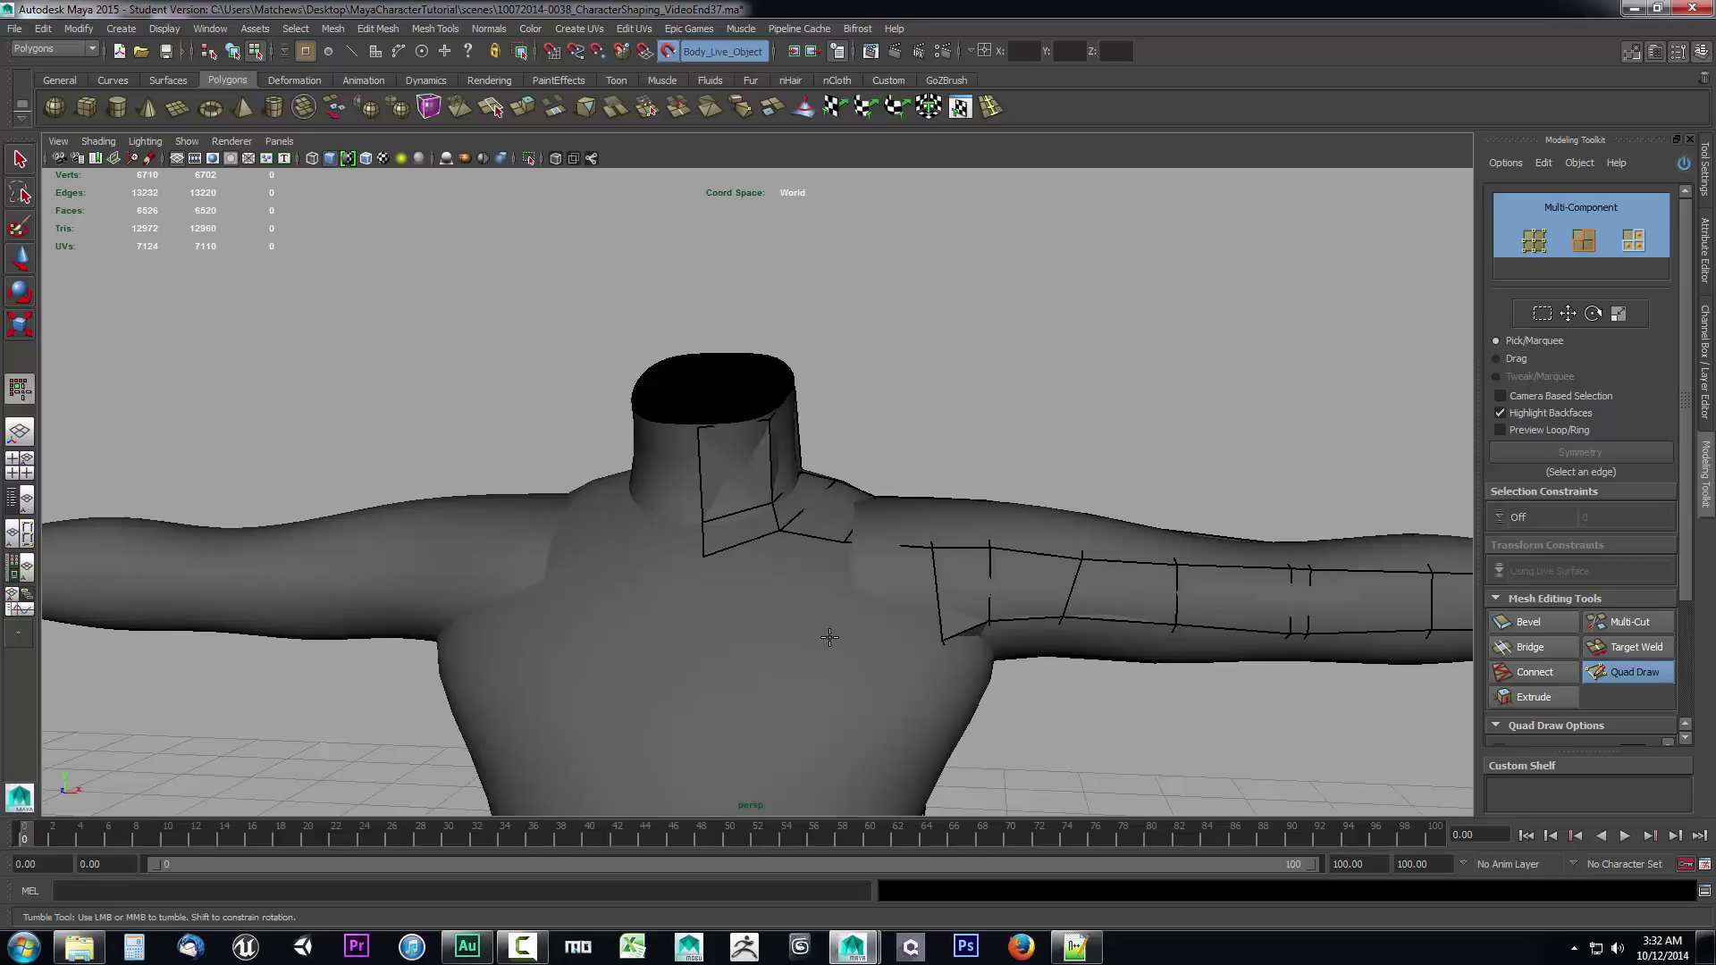
{"action": "left_click", "coordinate": [831, 636]}
{"action": "left_click", "coordinate": [874, 607], "text": "shift"}
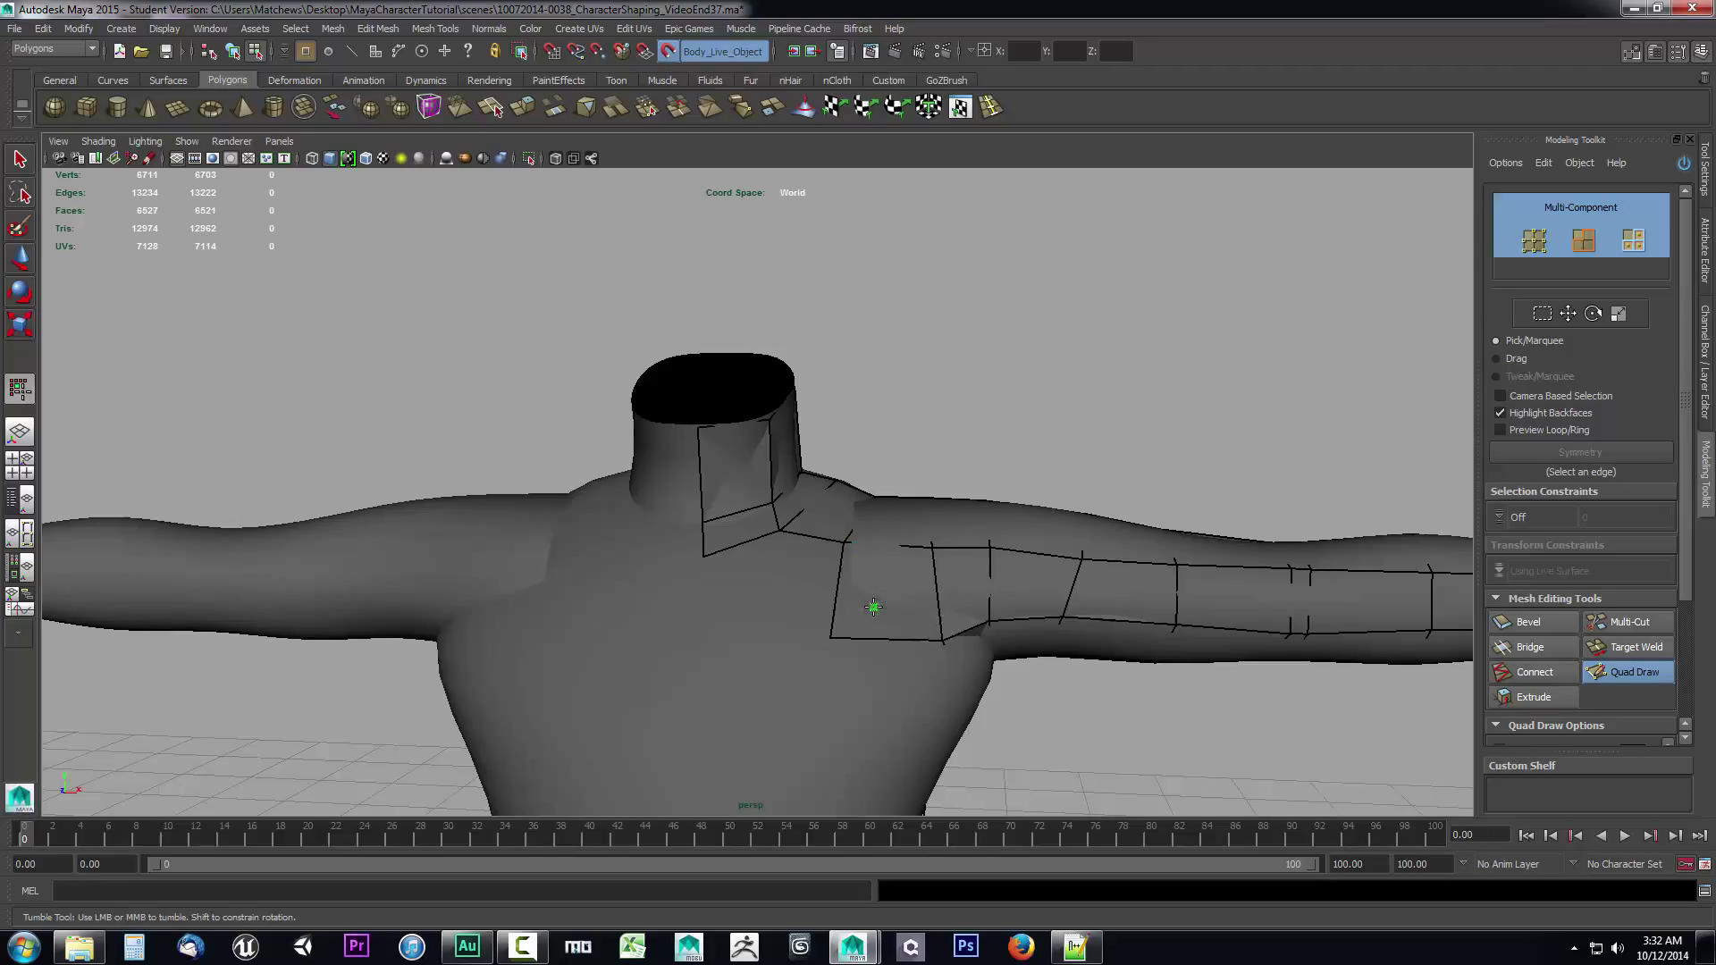
{"action": "left_click", "coordinate": [774, 629]}
{"action": "left_click", "coordinate": [793, 575], "text": "shift"}
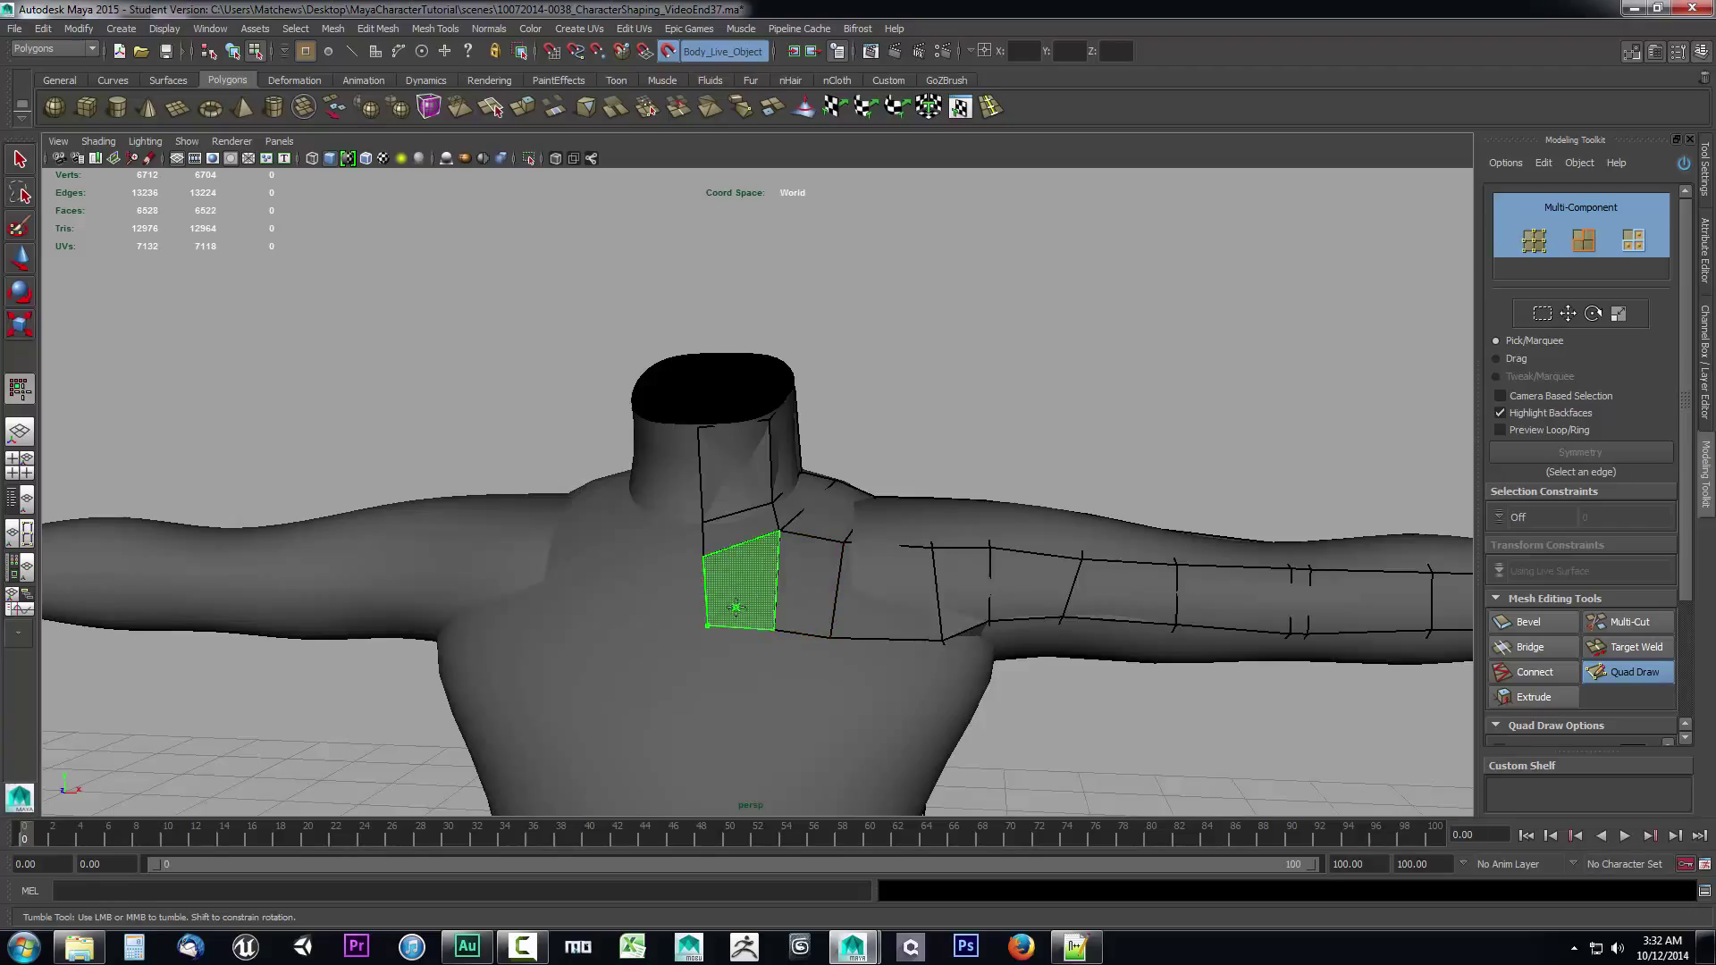
{"action": "left_click", "coordinate": [730, 604], "text": "shift"}
Delete the three quads on the upper chest between the front centre line and the armpit.
{"action": "left_click_drag", "start_coordinate": [881, 660], "coordinate": [834, 643], "text": "alt"}
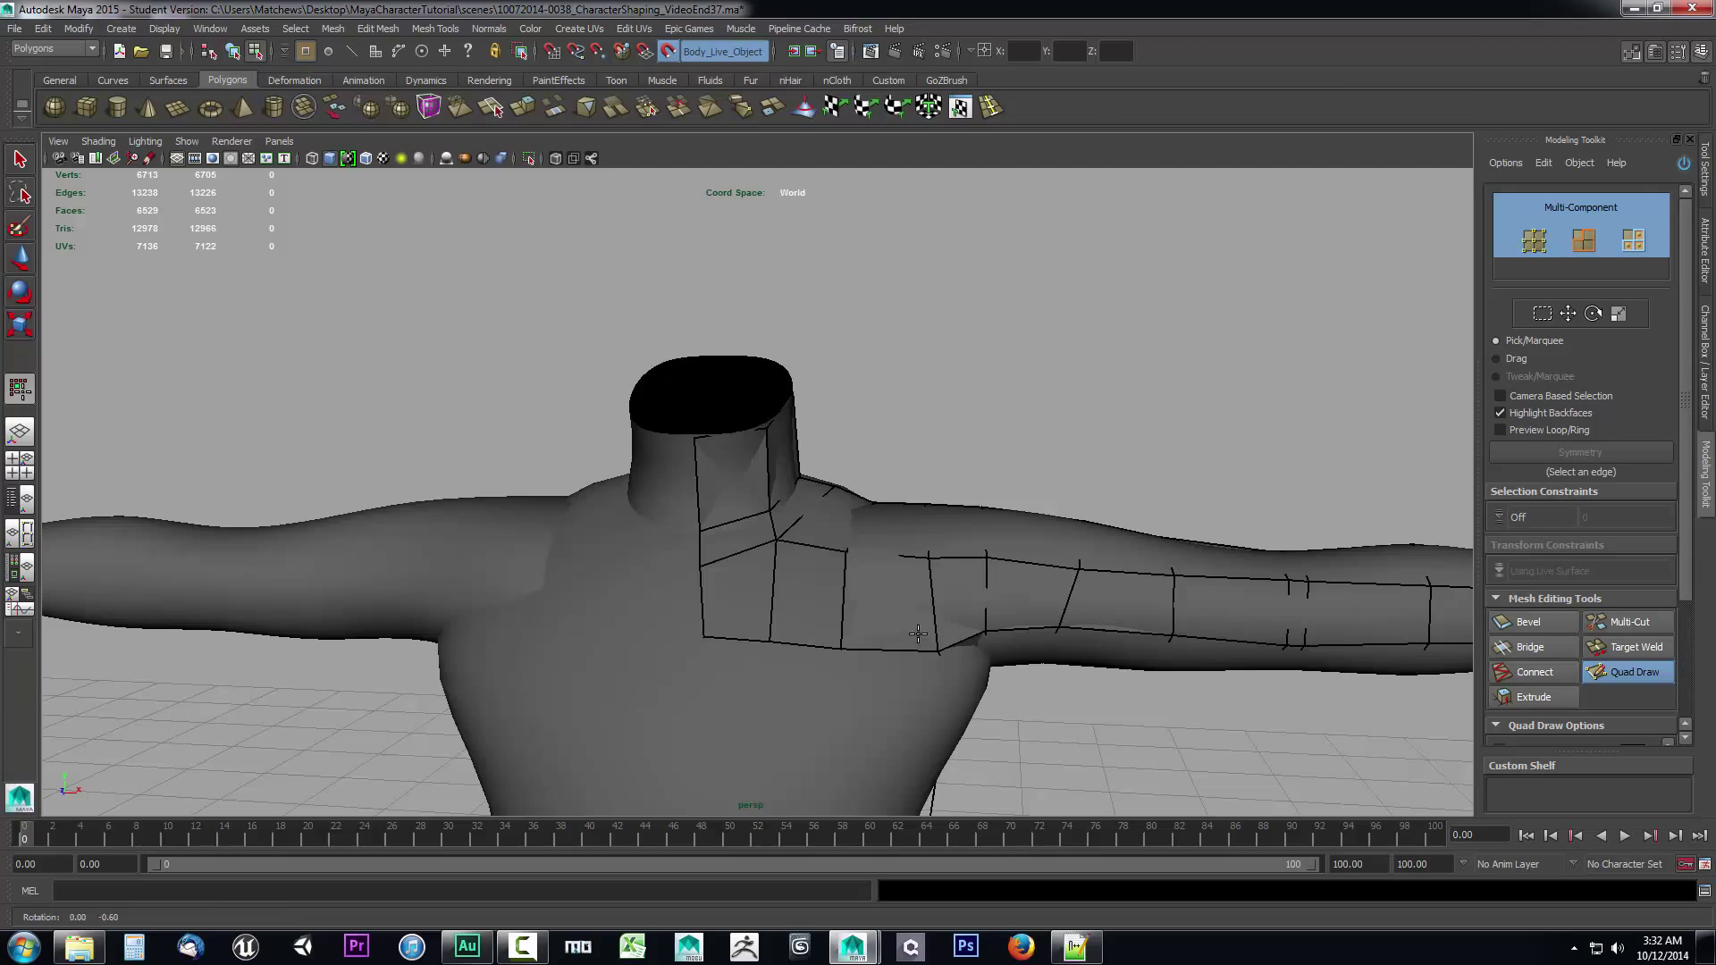
{"action": "mouse_move", "coordinate": [918, 634]}
{"action": "left_mouse_down", "text": "alt"}
{"action": "mouse_move", "coordinate": [581, 625]}
{"action": "mouse_move", "coordinate": [534, 601]}
{"action": "mouse_move", "coordinate": [846, 674]}
{"action": "mouse_move", "coordinate": [898, 648]}
{"action": "left_mouse_up", "text": "alt"}
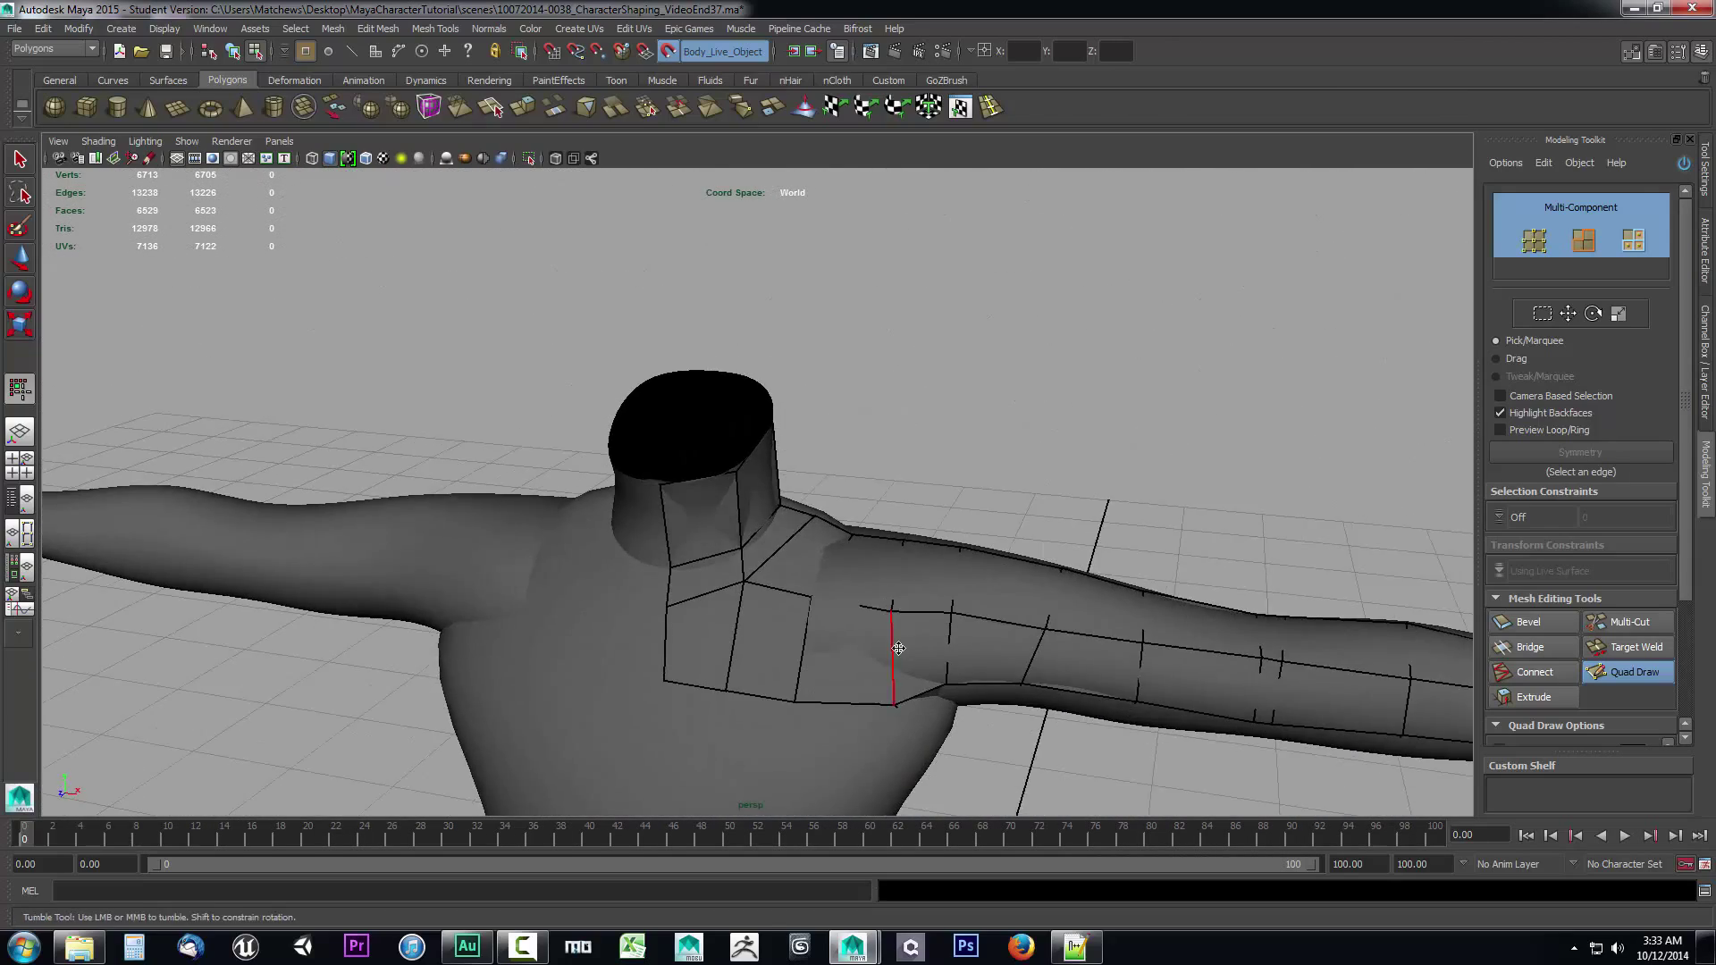
{"action": "right_click_drag", "start_coordinate": [899, 648], "coordinate": [877, 764], "text": "alt"}
{"action": "middle_click_drag", "start_coordinate": [880, 652], "coordinate": [885, 447], "text": "alt"}
{"action": "left_click_drag", "start_coordinate": [884, 586], "coordinate": [931, 569], "text": "alt"}
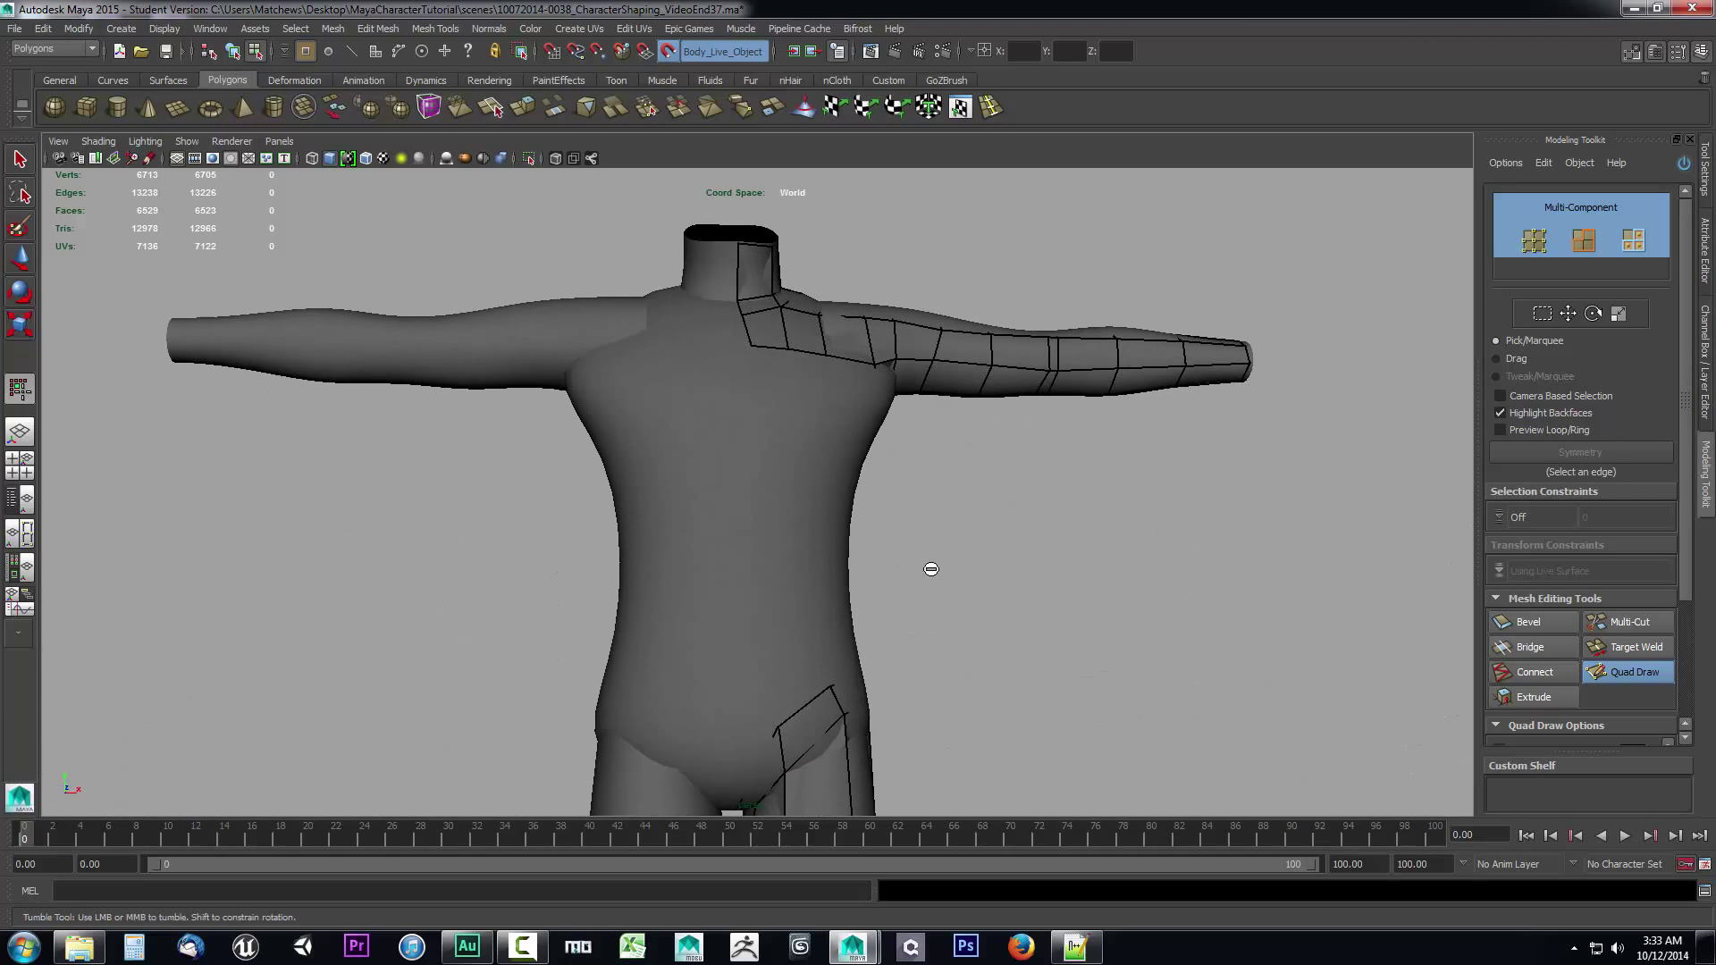
{"action": "left_click_drag", "start_coordinate": [938, 661], "coordinate": [912, 681], "text": "alt"}
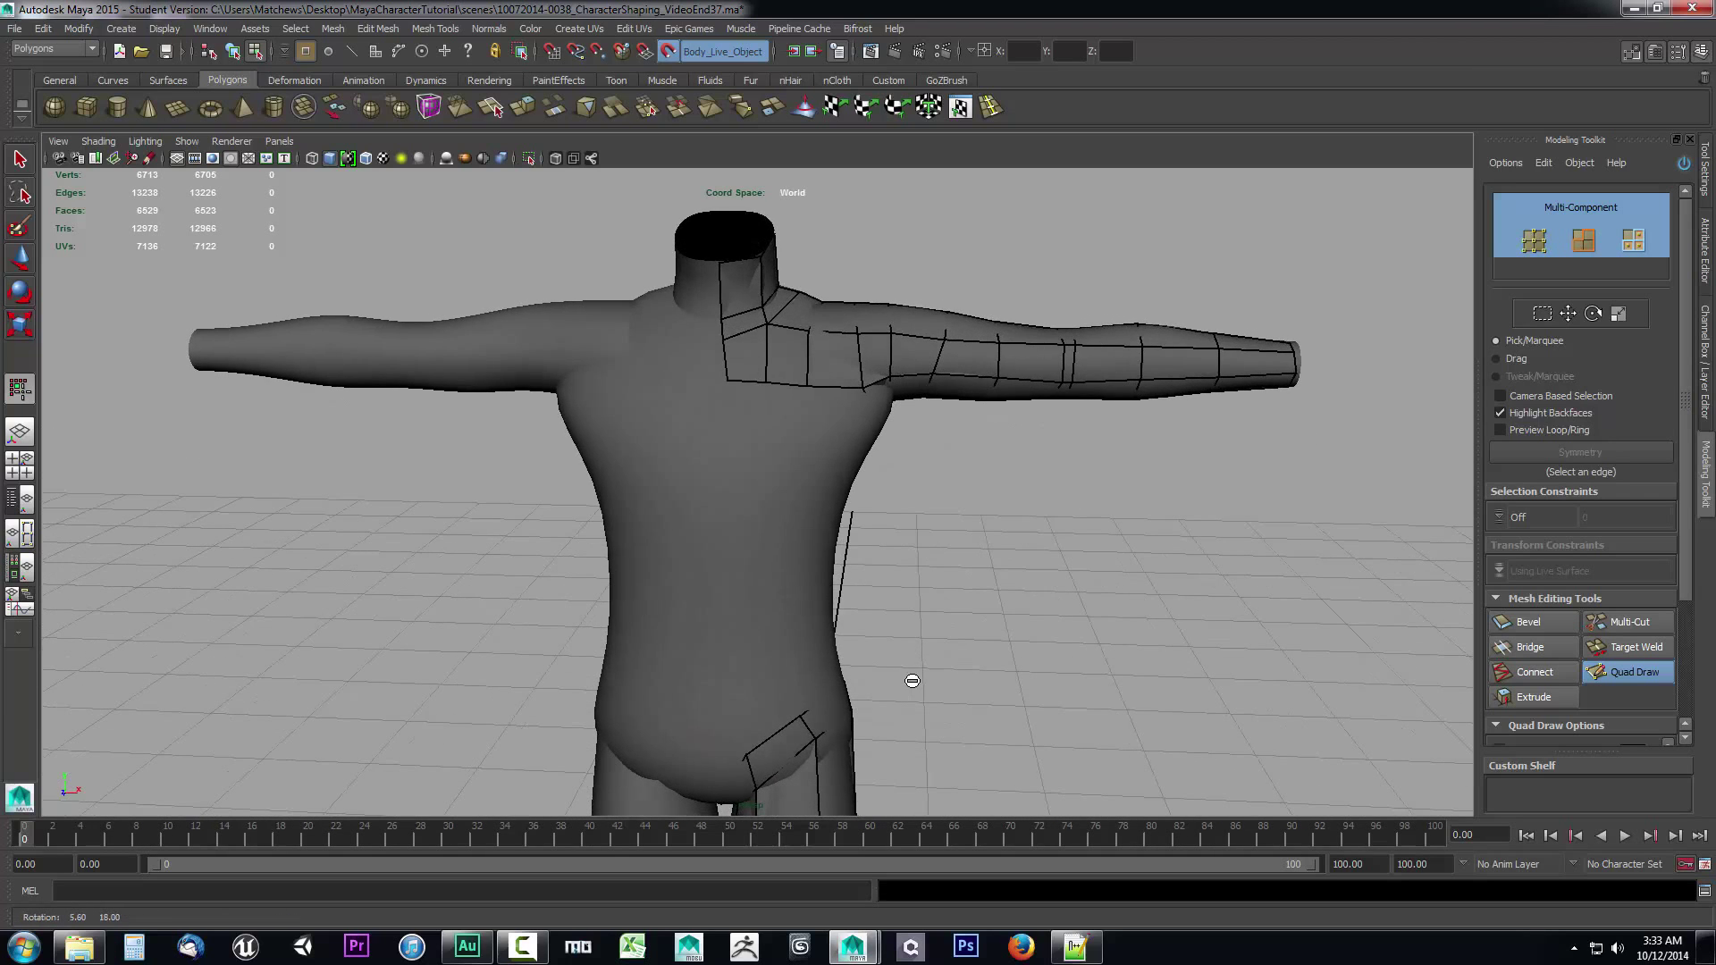
{"action": "left_click", "coordinate": [743, 363], "text": "ctrl+shift"}
{"action": "left_click", "coordinate": [793, 364], "text": "ctrl+shift"}
{"action": "left_click", "coordinate": [839, 368], "text": "ctrl+shift"}
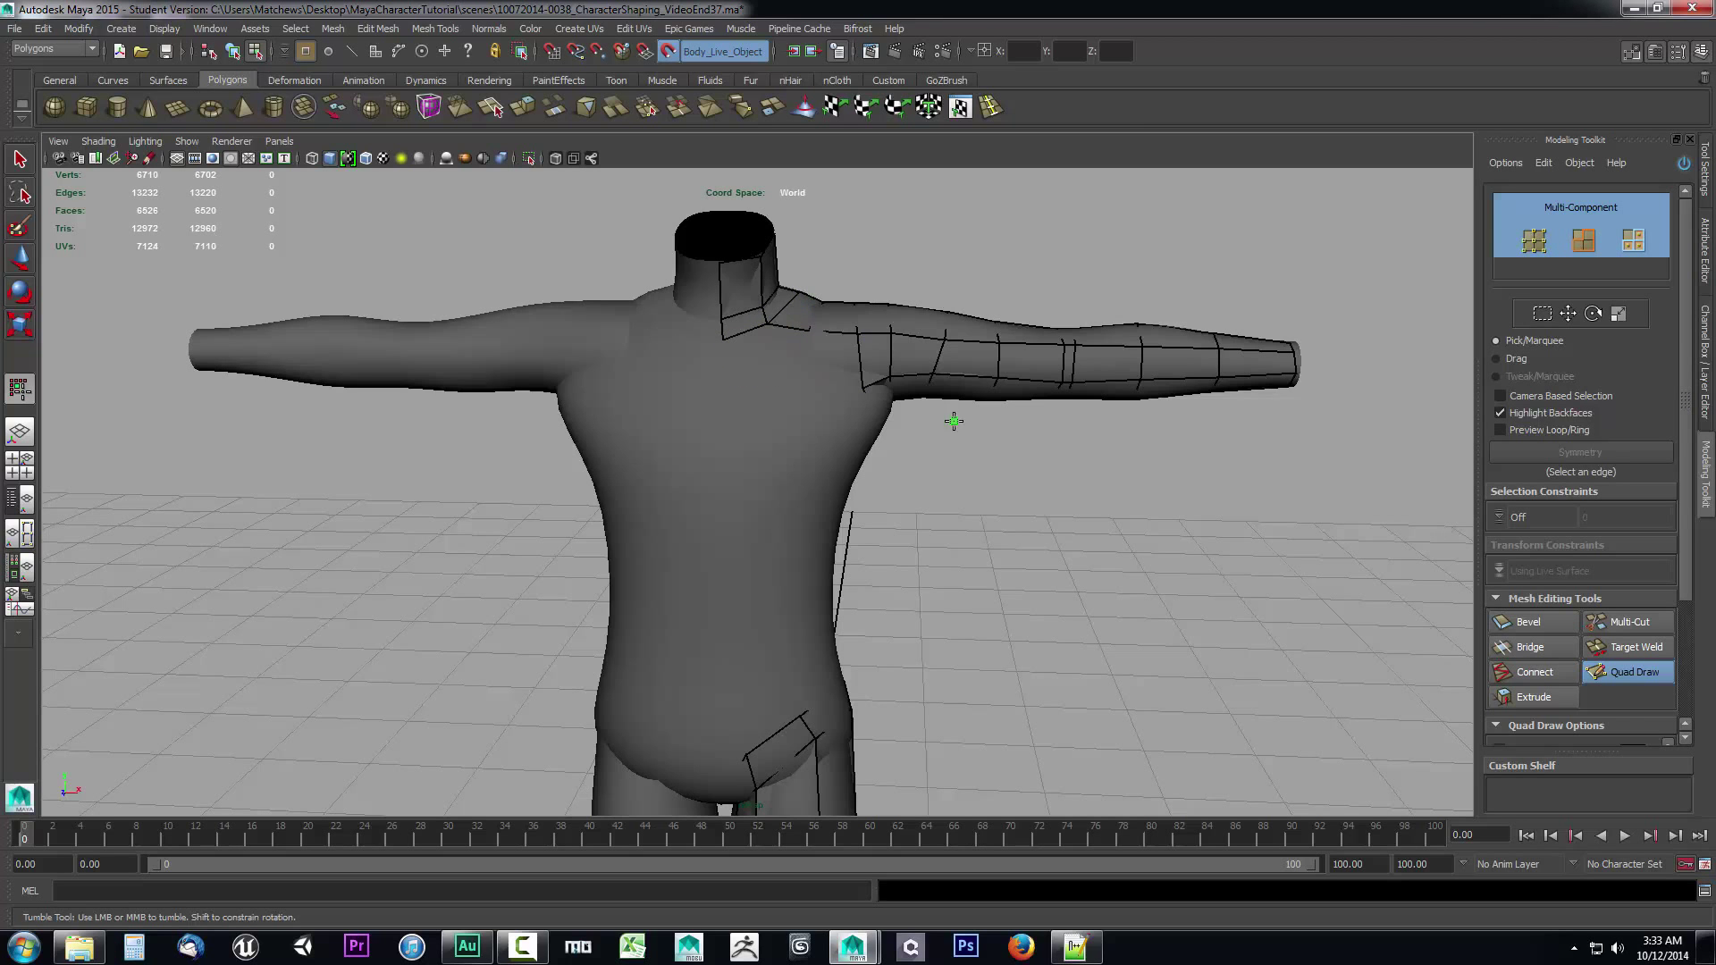
Insert an edge loop through the band of quads around the top of the leg.
{"action": "left_click_drag", "start_coordinate": [953, 421], "coordinate": [985, 466], "text": "alt"}
{"action": "scroll", "coordinate": [916, 546], "scroll_direction": "up", "scroll_amount": 2}
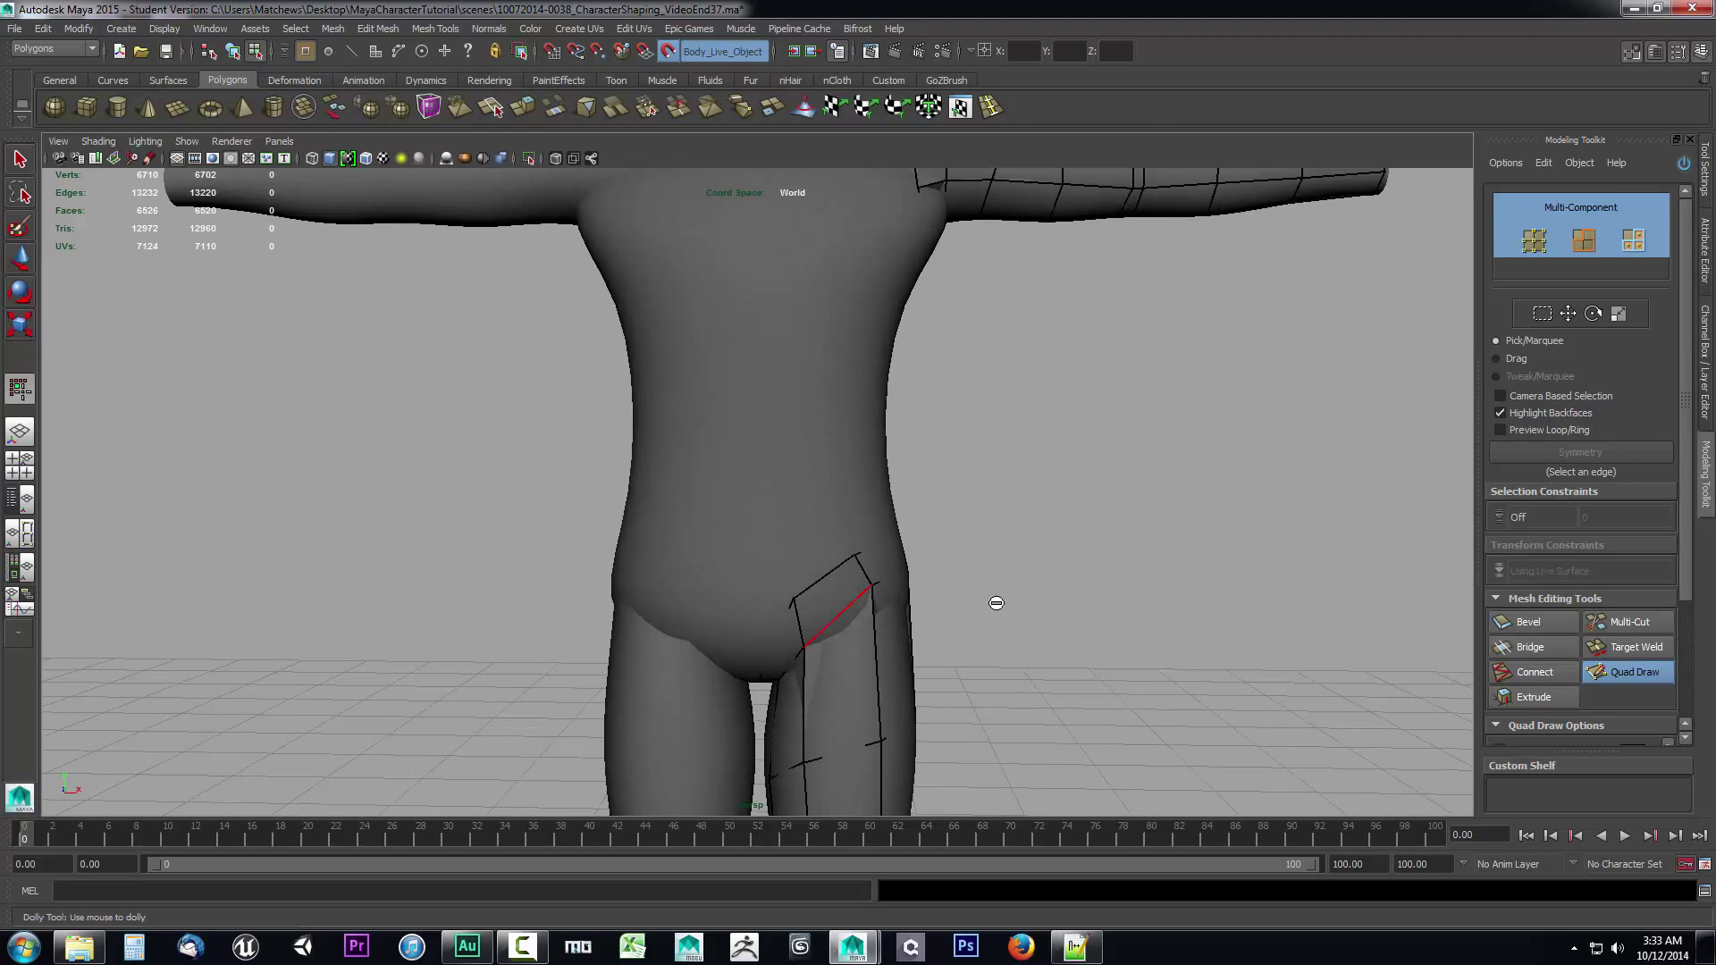
{"action": "scroll", "coordinate": [983, 606], "scroll_direction": "up", "scroll_amount": 2}
{"action": "middle_click_drag", "start_coordinate": [1019, 582], "coordinate": [999, 511], "text": "alt"}
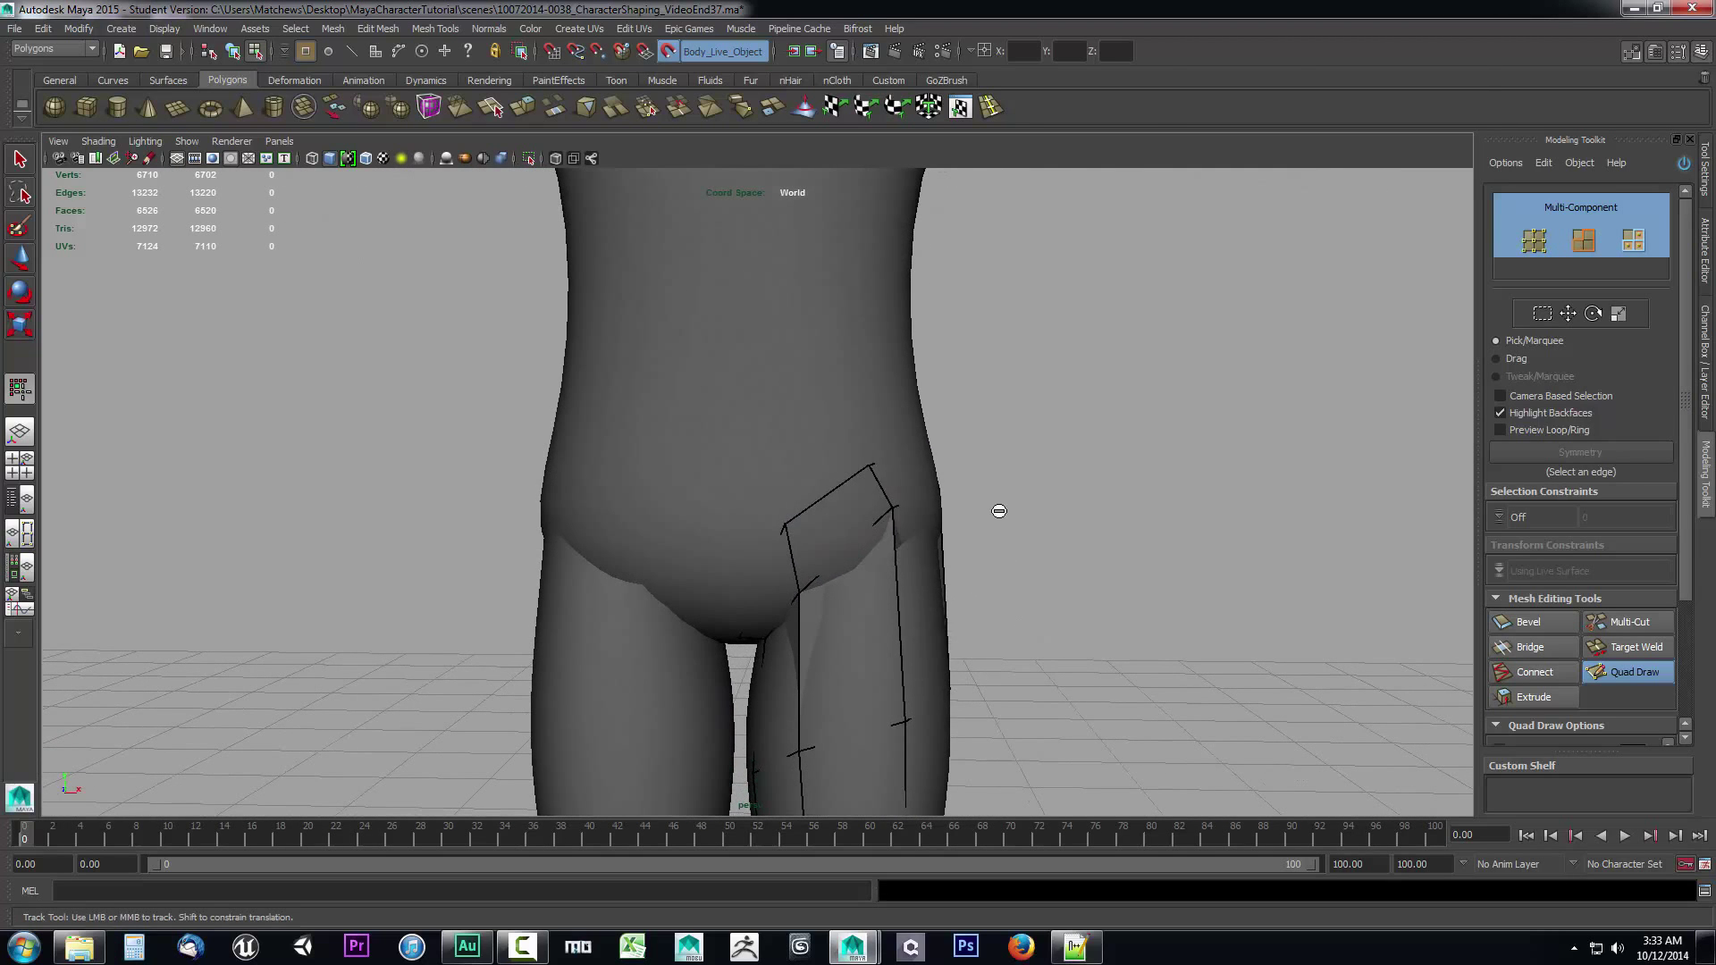
{"action": "key", "text": "ctrl"}
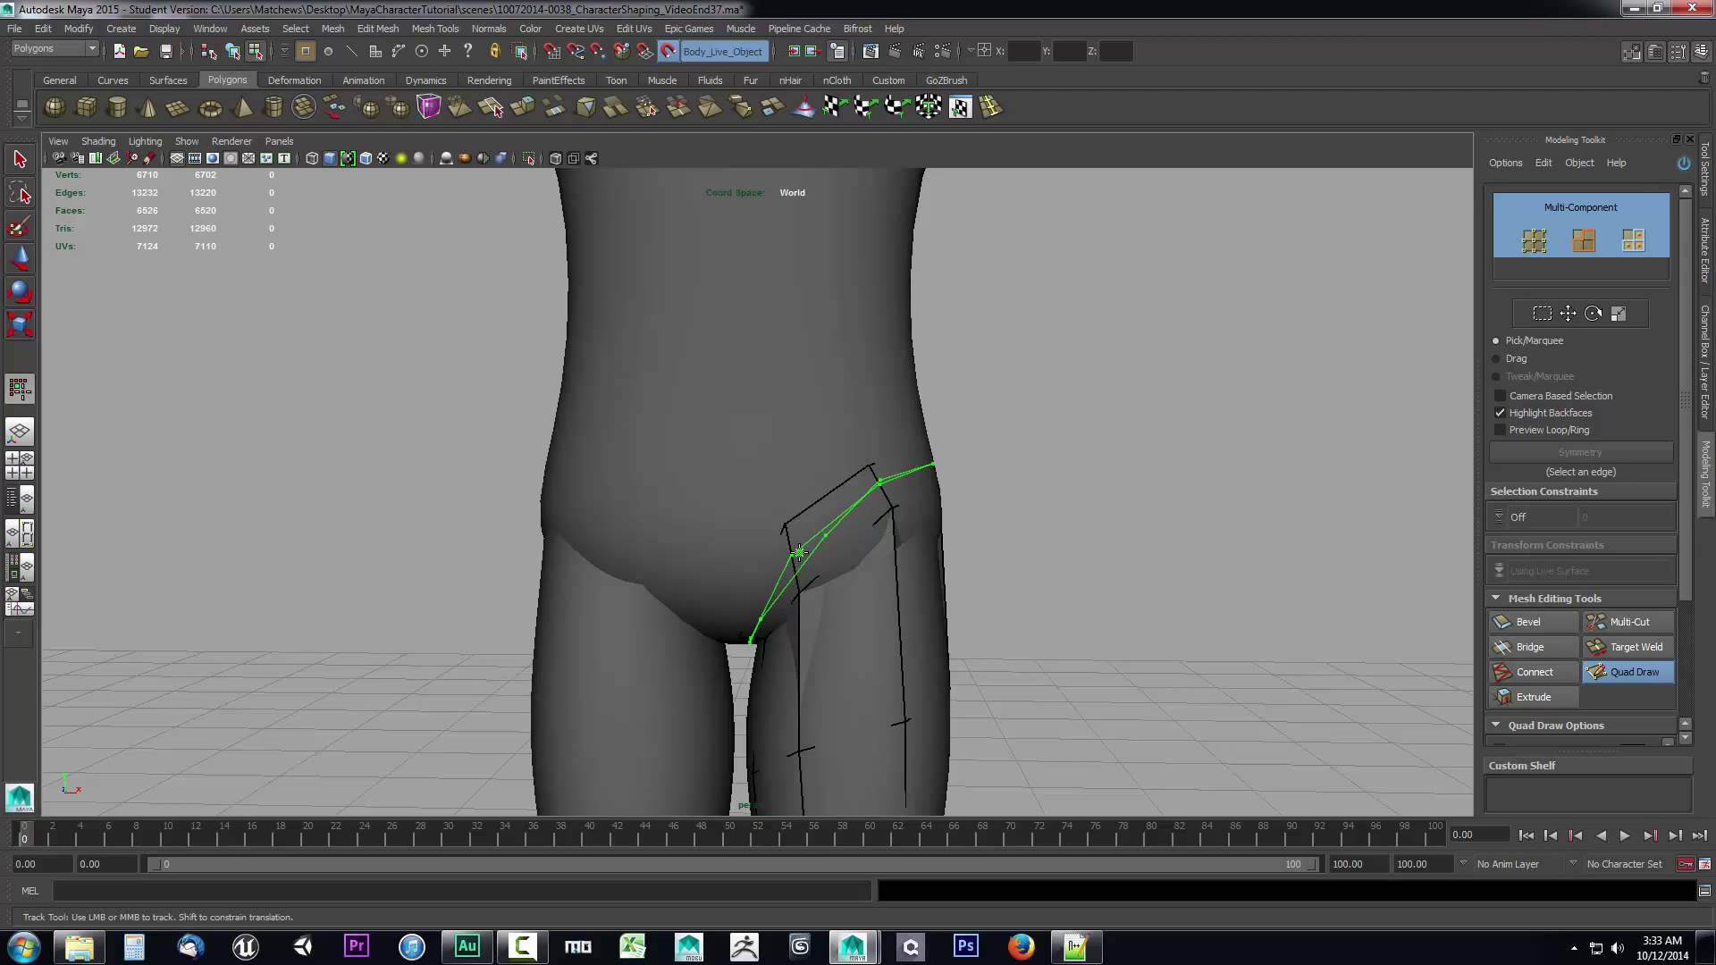
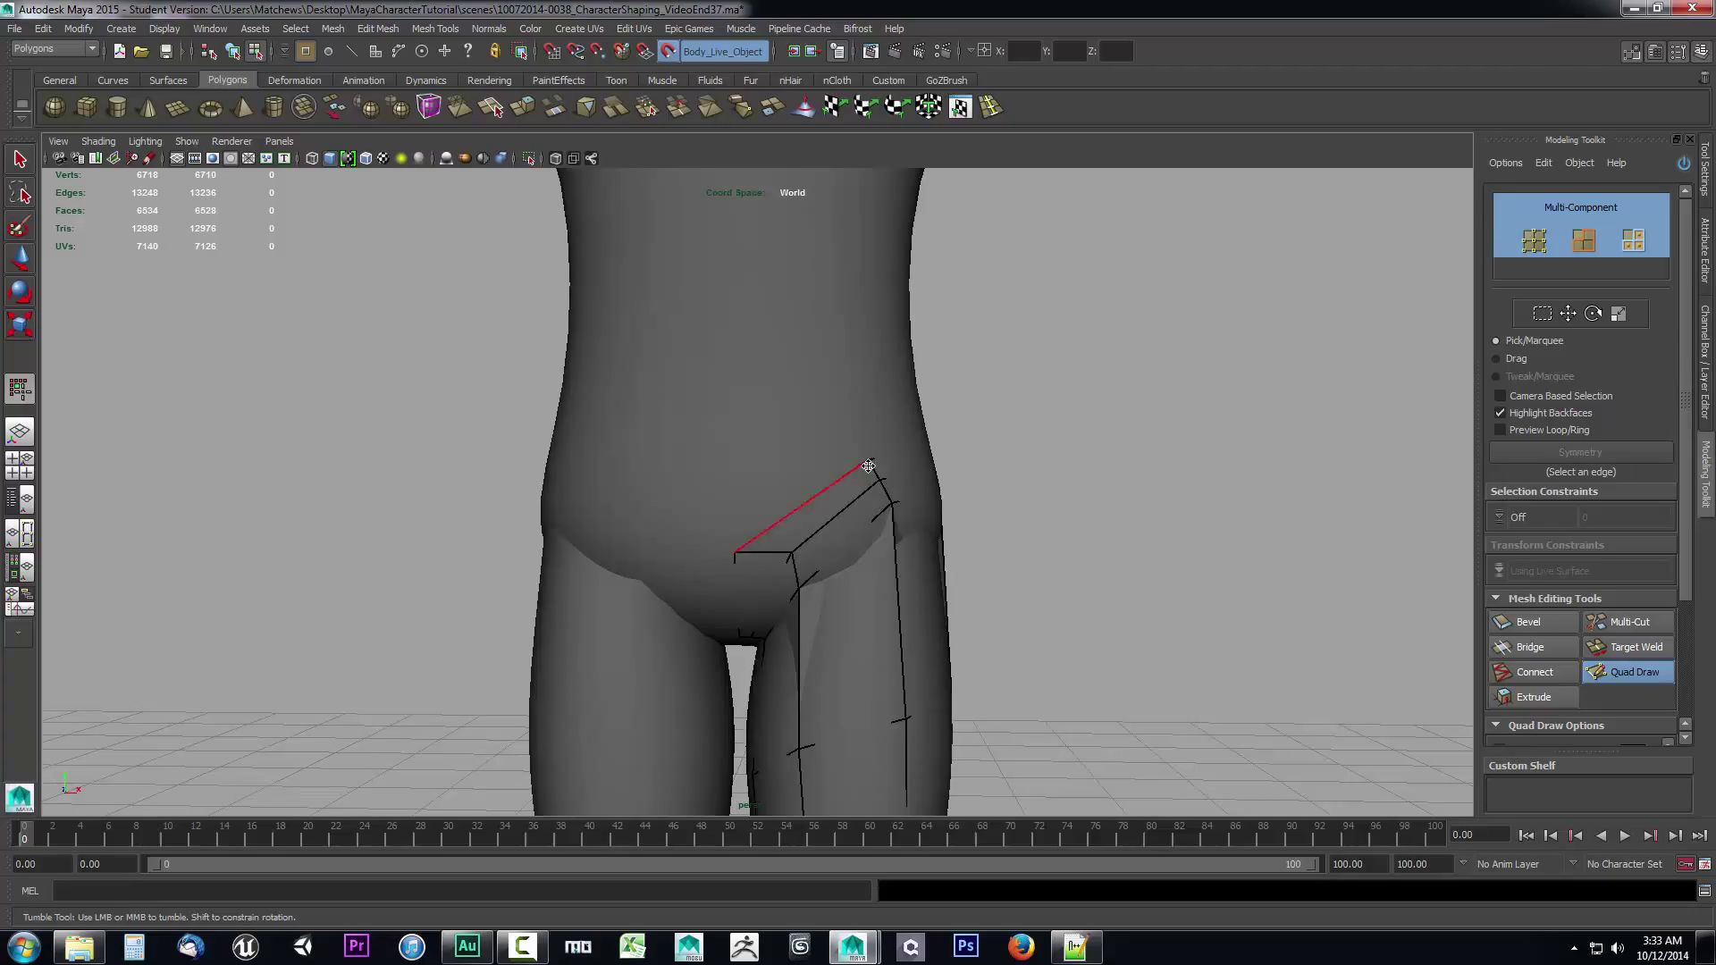
Replace the slanted quad above the front of the leg with two stacked quads reaching the front centre line.
{"action": "left_click_drag", "start_coordinate": [867, 462], "coordinate": [878, 425]}
{"action": "left_click", "coordinate": [826, 505], "text": "ctrl+shift"}
{"action": "left_click", "coordinate": [755, 496], "text": "shift"}
{"action": "left_click", "coordinate": [744, 424]}
{"action": "left_click", "coordinate": [808, 444], "text": "shift"}
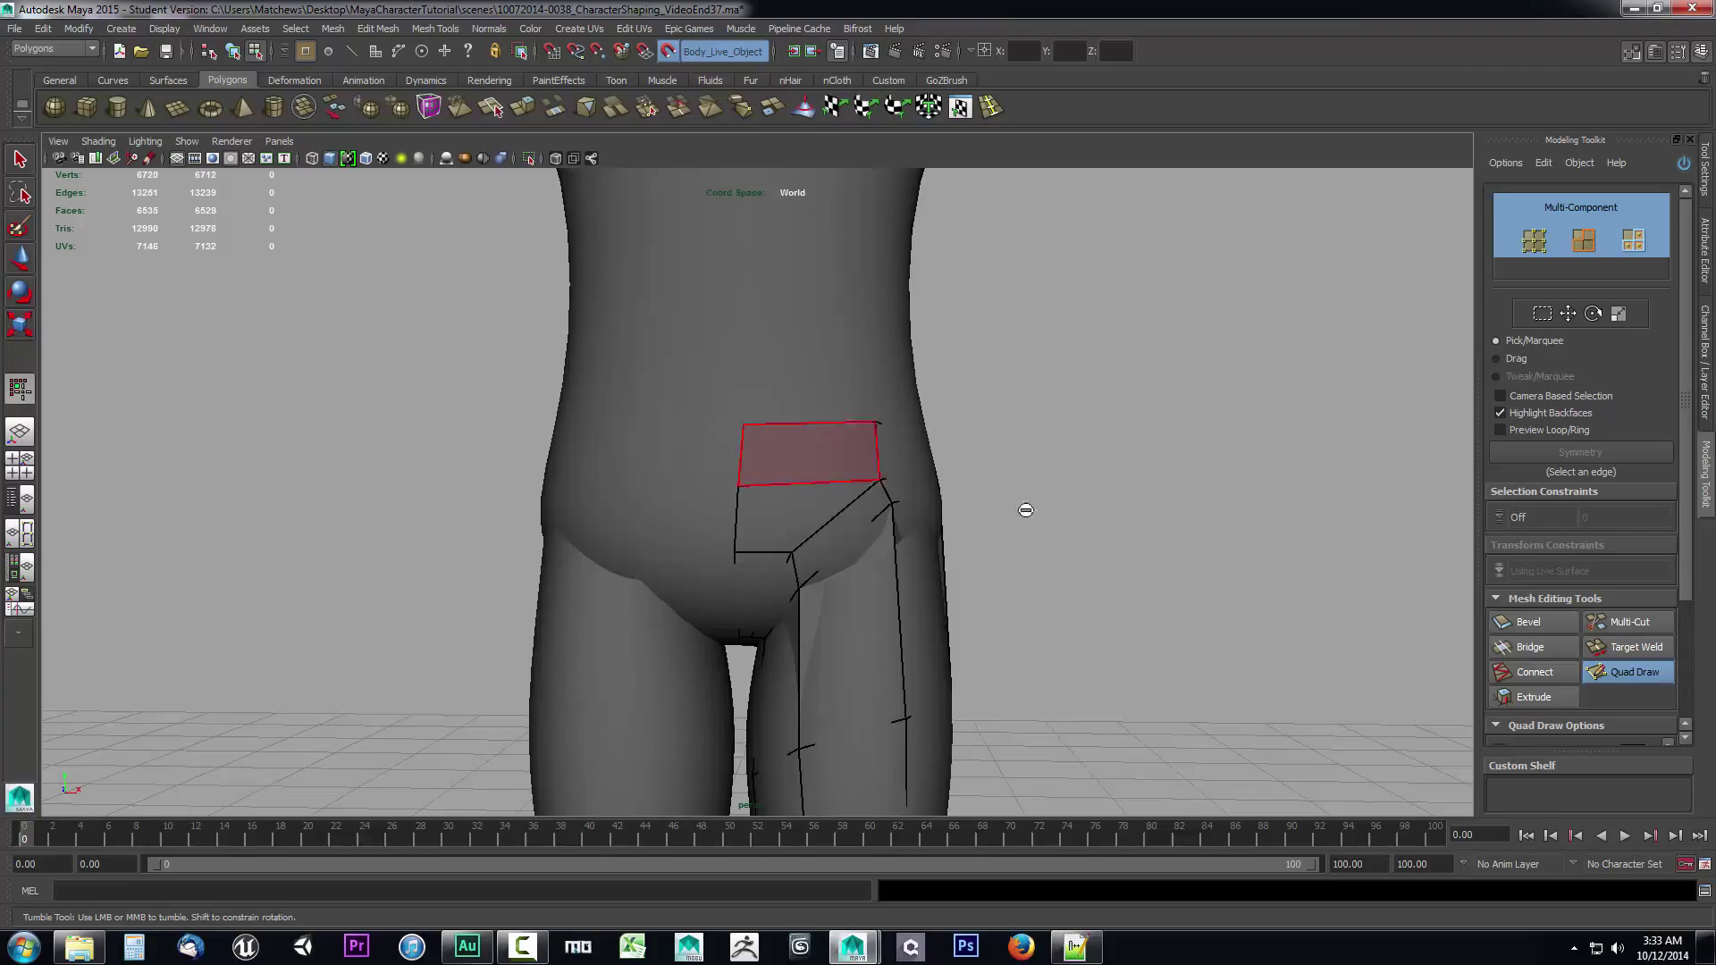
{"action": "left_click_drag", "start_coordinate": [1027, 510], "coordinate": [1054, 524], "text": "alt"}
{"action": "left_click", "coordinate": [767, 453], "text": "ctrl+shift"}
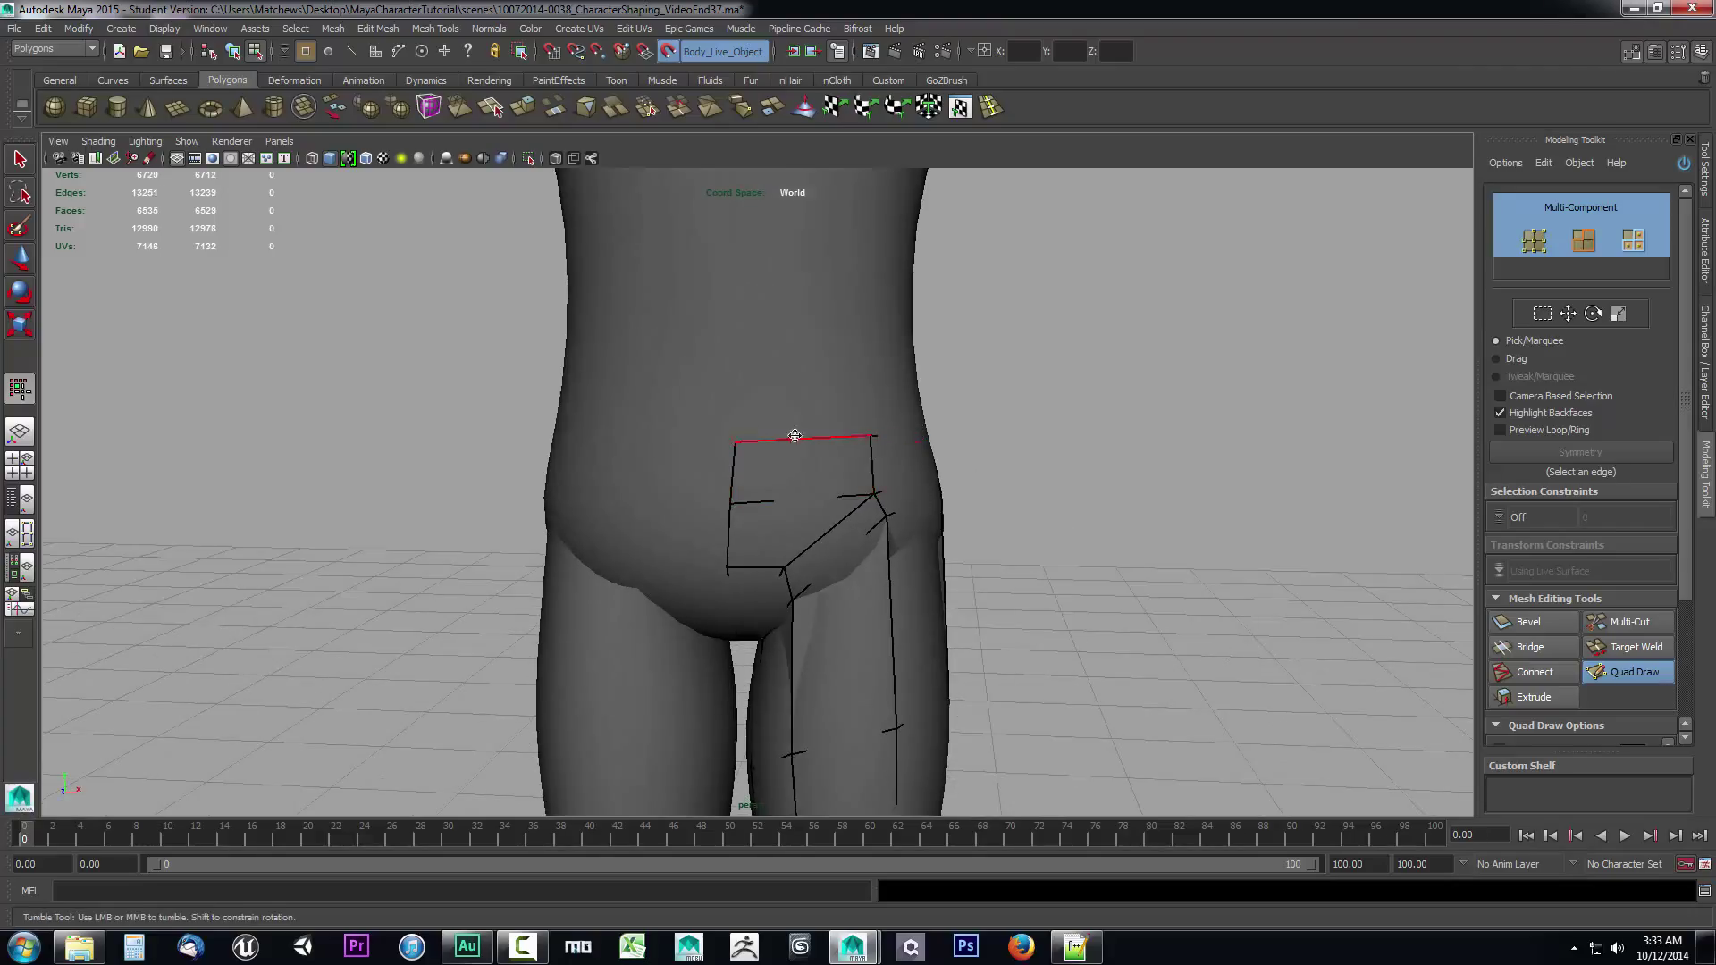
Examine how the new quads flow around the hip, groin and top of the leg from the front and side.
{"action": "scroll", "coordinate": [732, 435], "scroll_direction": "down", "scroll_amount": 5}
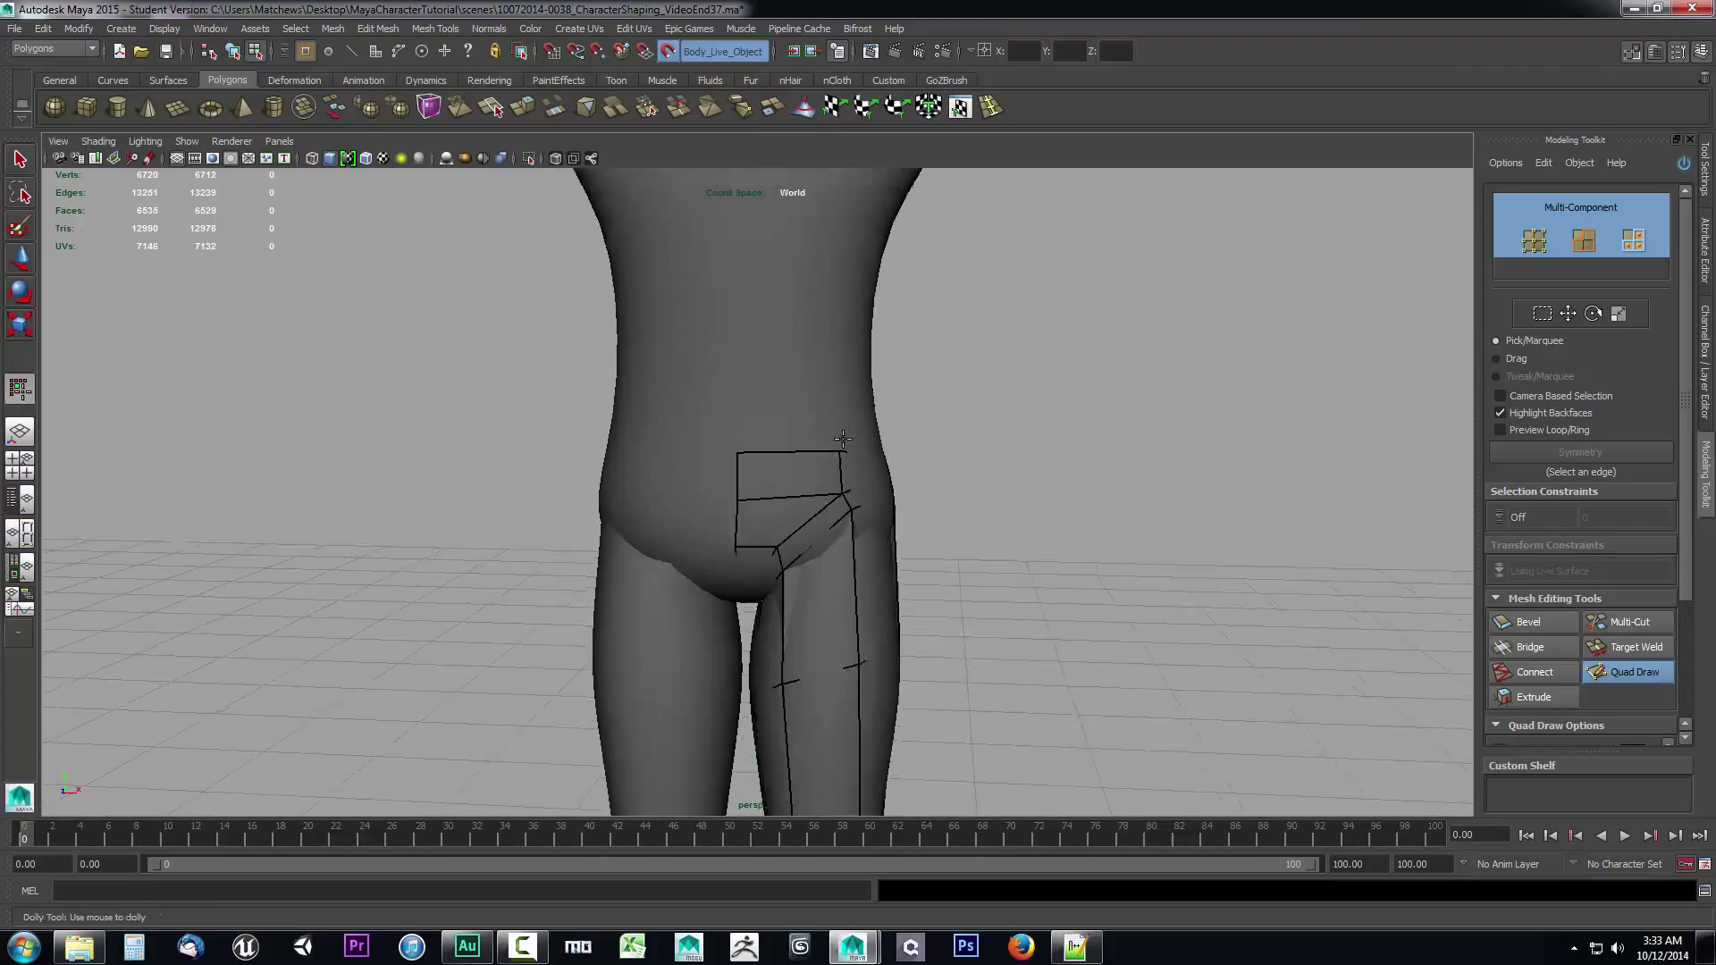
{"action": "left_click_drag", "start_coordinate": [933, 459], "coordinate": [791, 459], "text": "alt"}
{"action": "scroll", "coordinate": [791, 460], "scroll_direction": "up", "scroll_amount": 3}
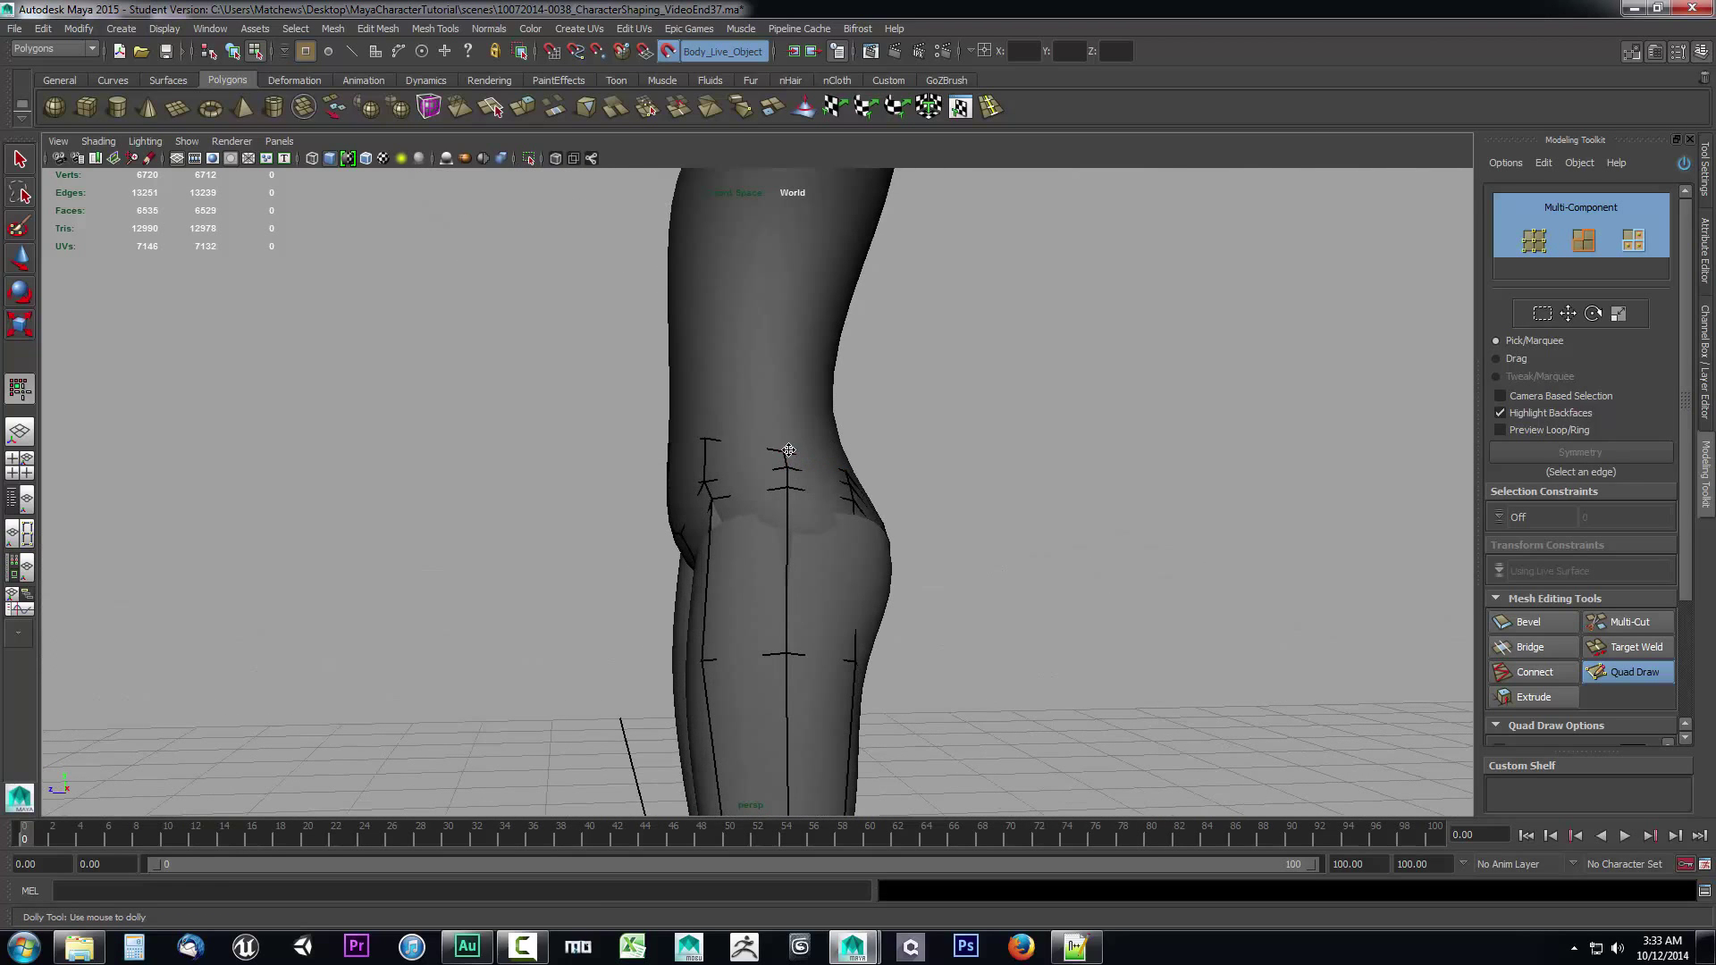
{"action": "left_click_drag", "start_coordinate": [903, 505], "coordinate": [1034, 513], "text": "alt"}
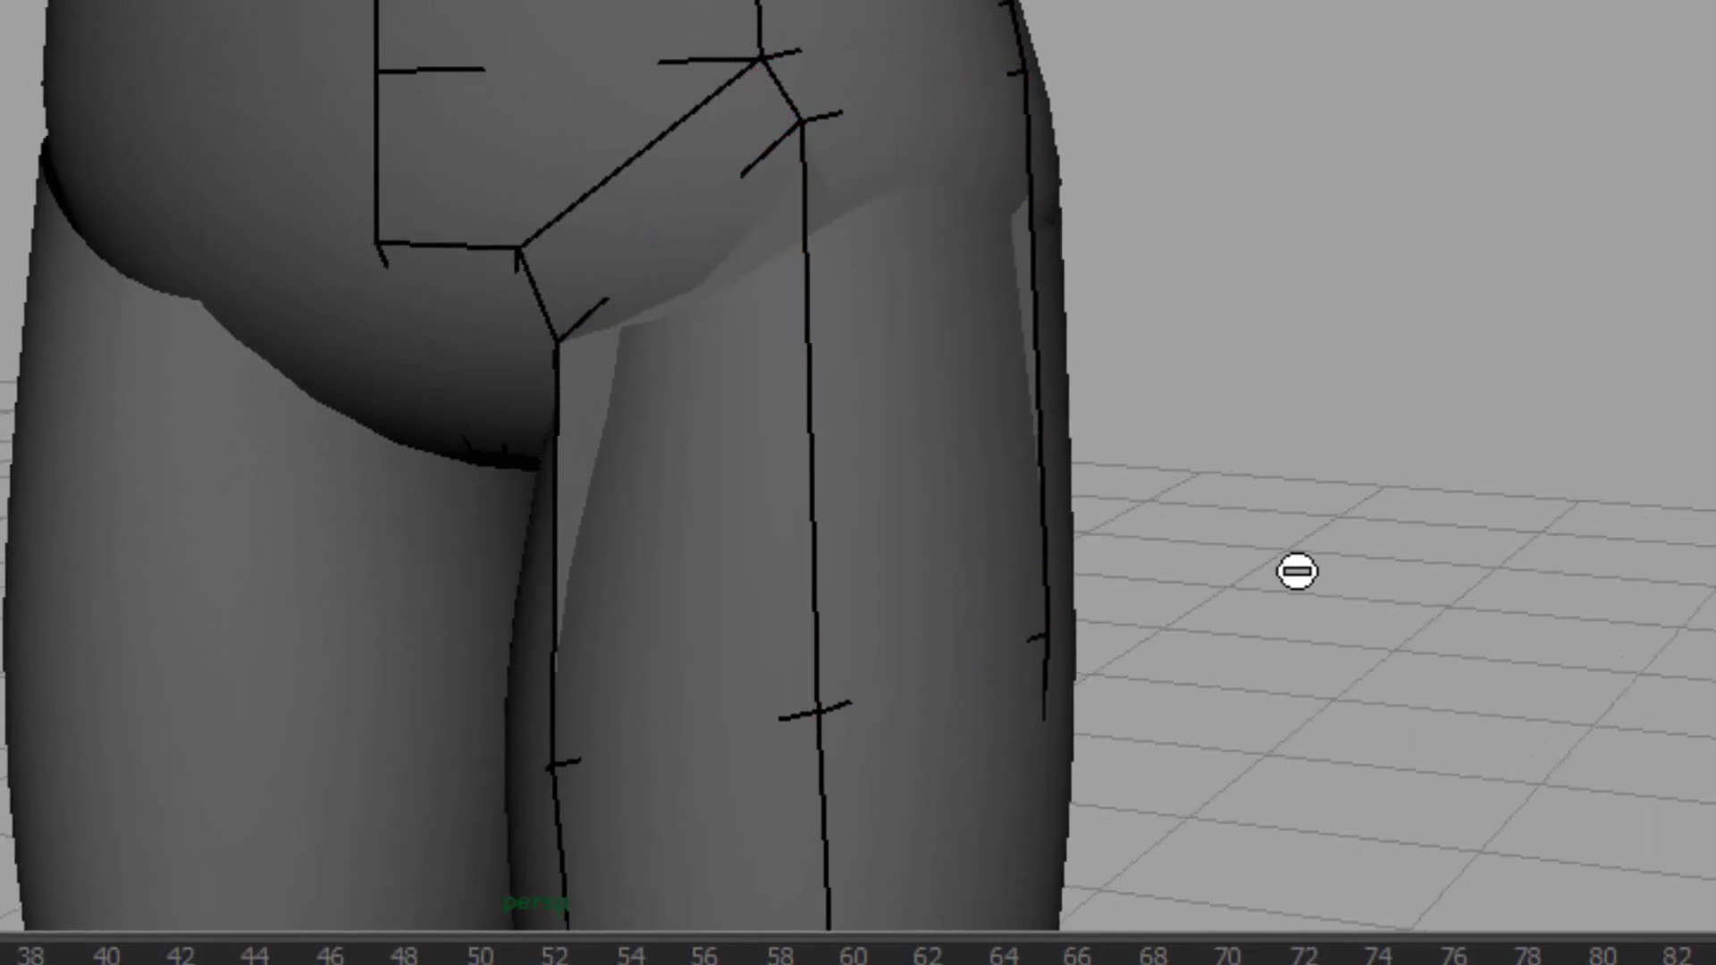
{"action": "middle_click_drag", "start_coordinate": [1233, 507], "coordinate": [1085, 280], "text": "alt"}
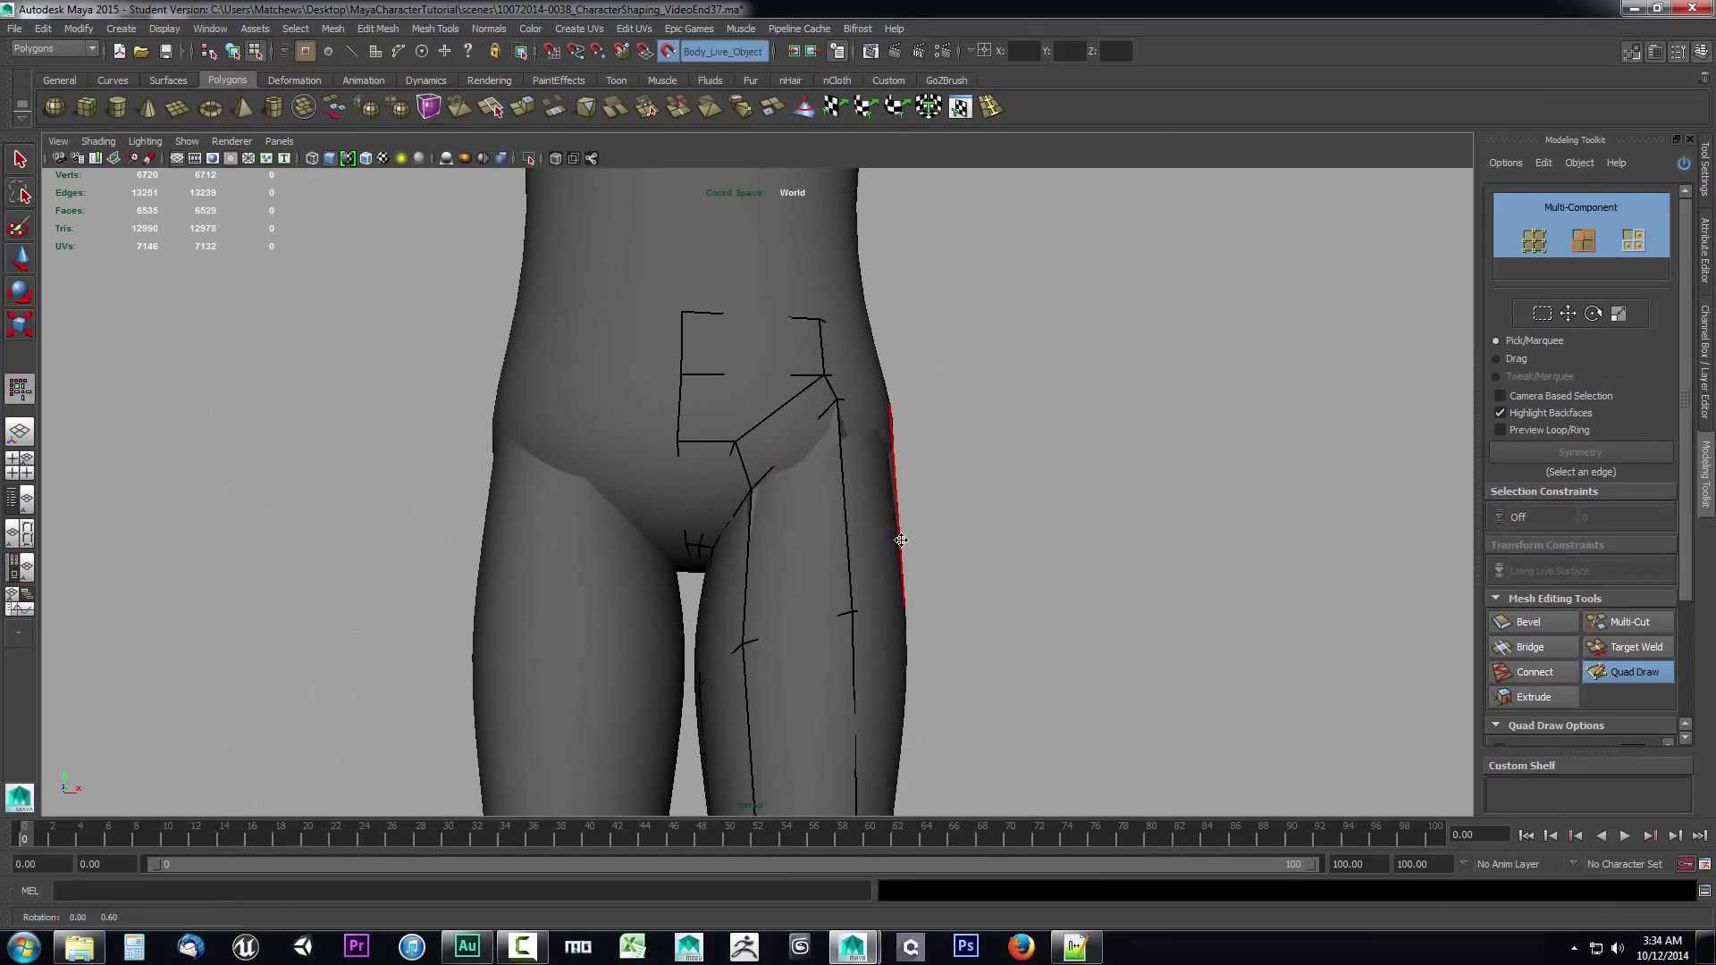
{"action": "mouse_move", "coordinate": [836, 429]}
{"action": "left_mouse_down", "text": "alt"}
{"action": "mouse_move", "coordinate": [824, 451]}
{"action": "mouse_move", "coordinate": [893, 475]}
{"action": "left_mouse_up", "text": "alt"}
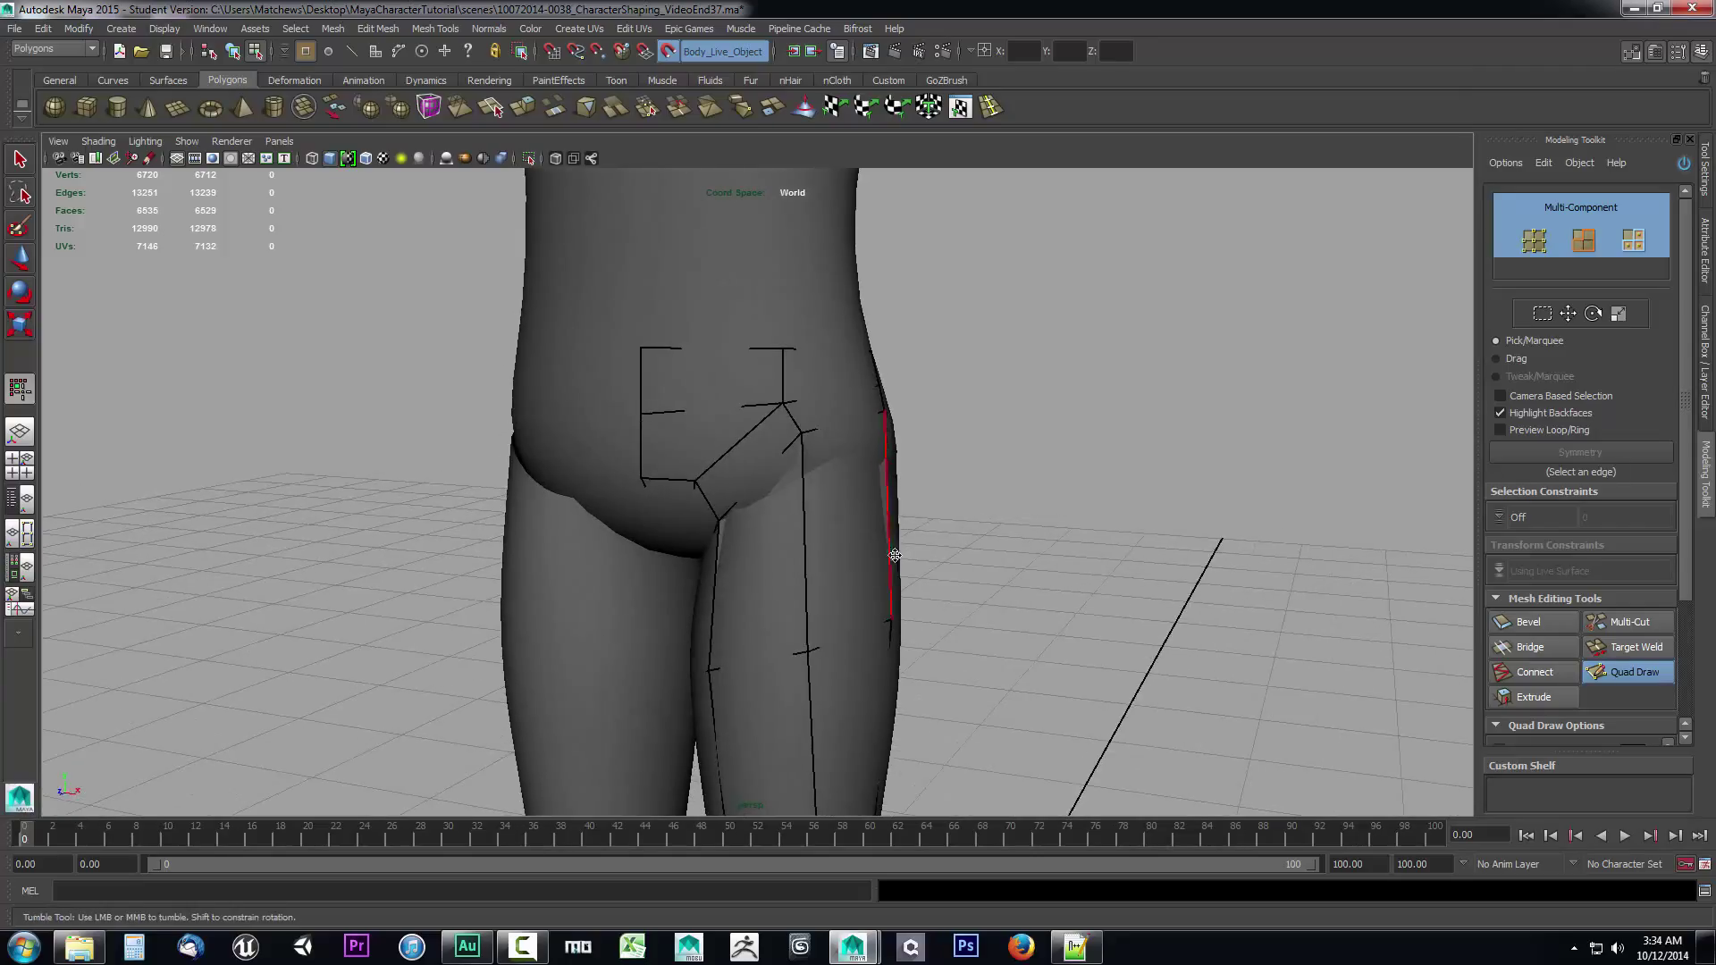
{"action": "left_click", "coordinate": [783, 405], "text": "shift"}
{"action": "left_click", "coordinate": [793, 460], "text": "ctrl+shift"}
{"action": "mouse_move", "coordinate": [935, 567]}
{"action": "left_mouse_down", "text": "alt"}
{"action": "mouse_move", "coordinate": [1022, 536]}
{"action": "mouse_move", "coordinate": [991, 535]}
{"action": "left_mouse_up", "text": "alt"}
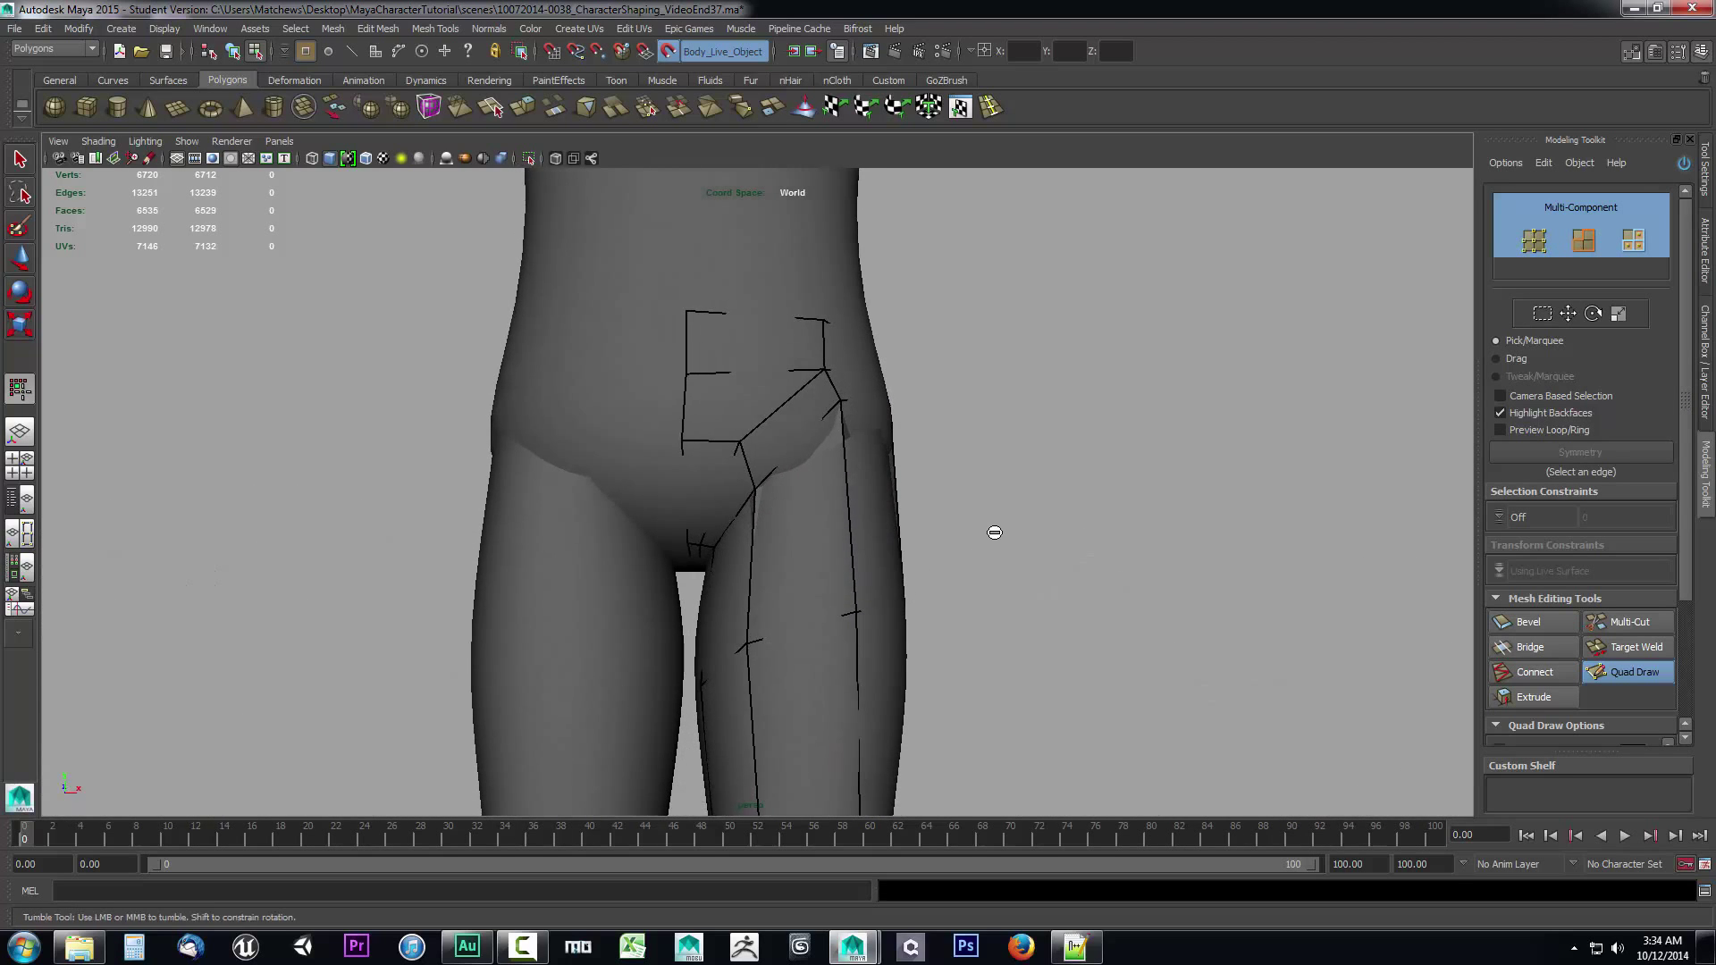
{"action": "left_click", "coordinate": [810, 484], "text": "ctrl+shift"}
{"action": "left_click_drag", "start_coordinate": [828, 370], "coordinate": [981, 479], "text": "alt"}
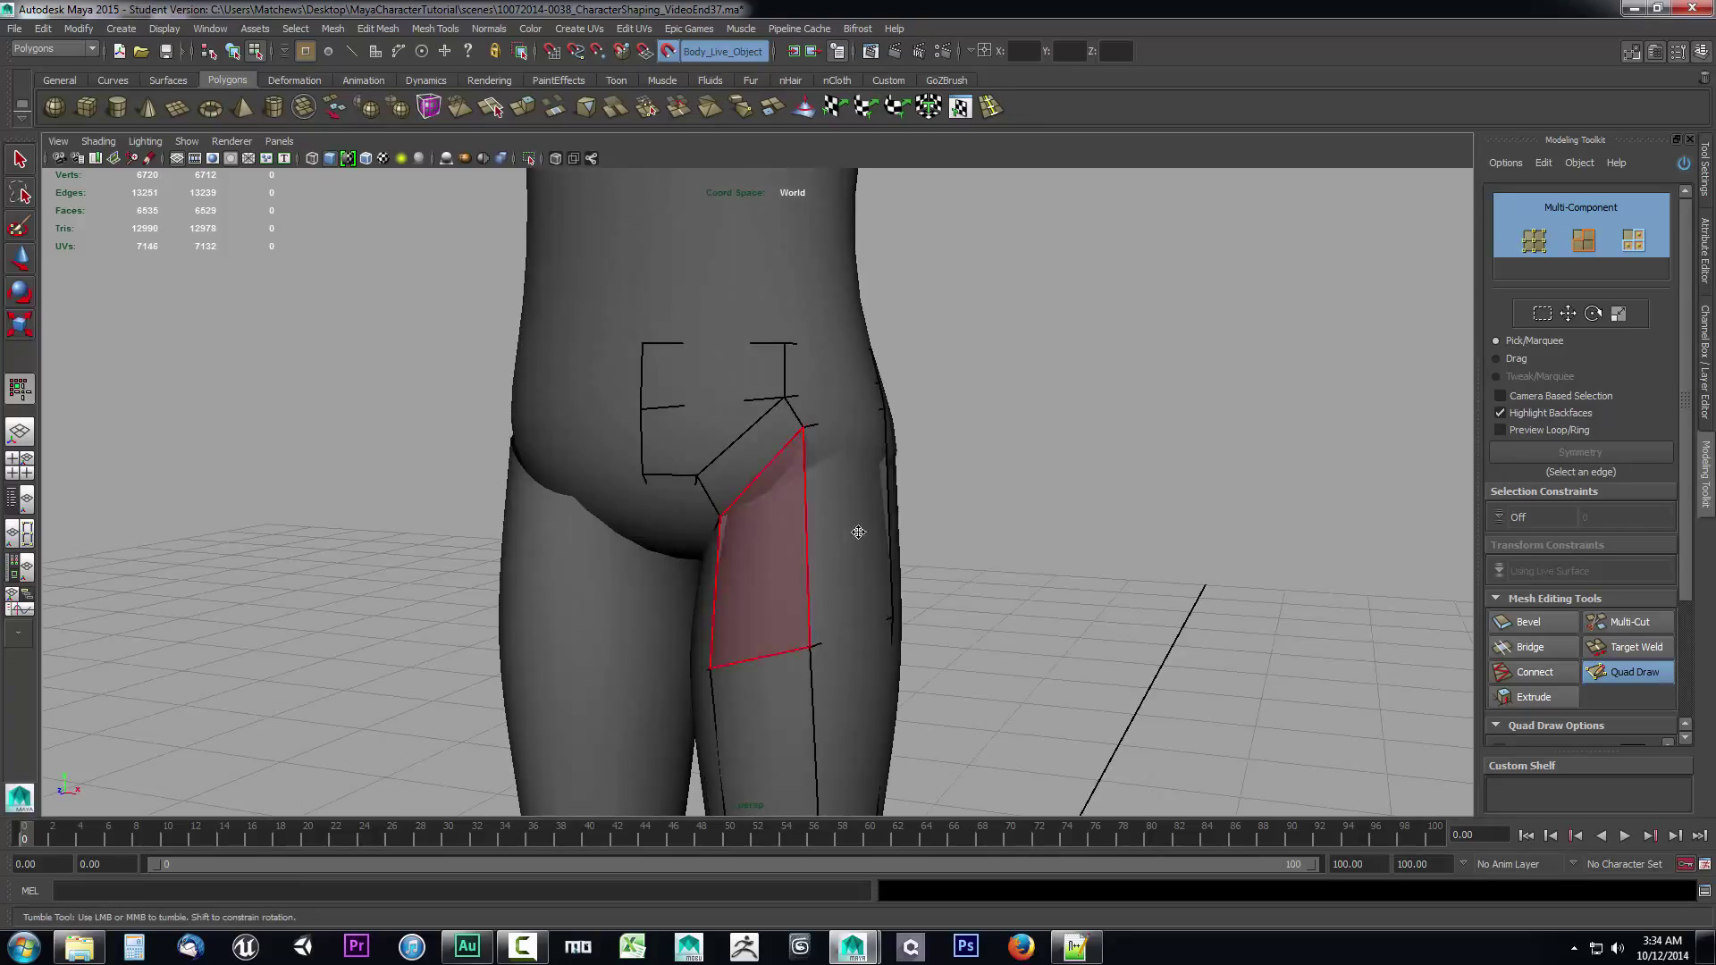
{"action": "left_click_drag", "start_coordinate": [858, 529], "coordinate": [951, 583], "text": "alt"}
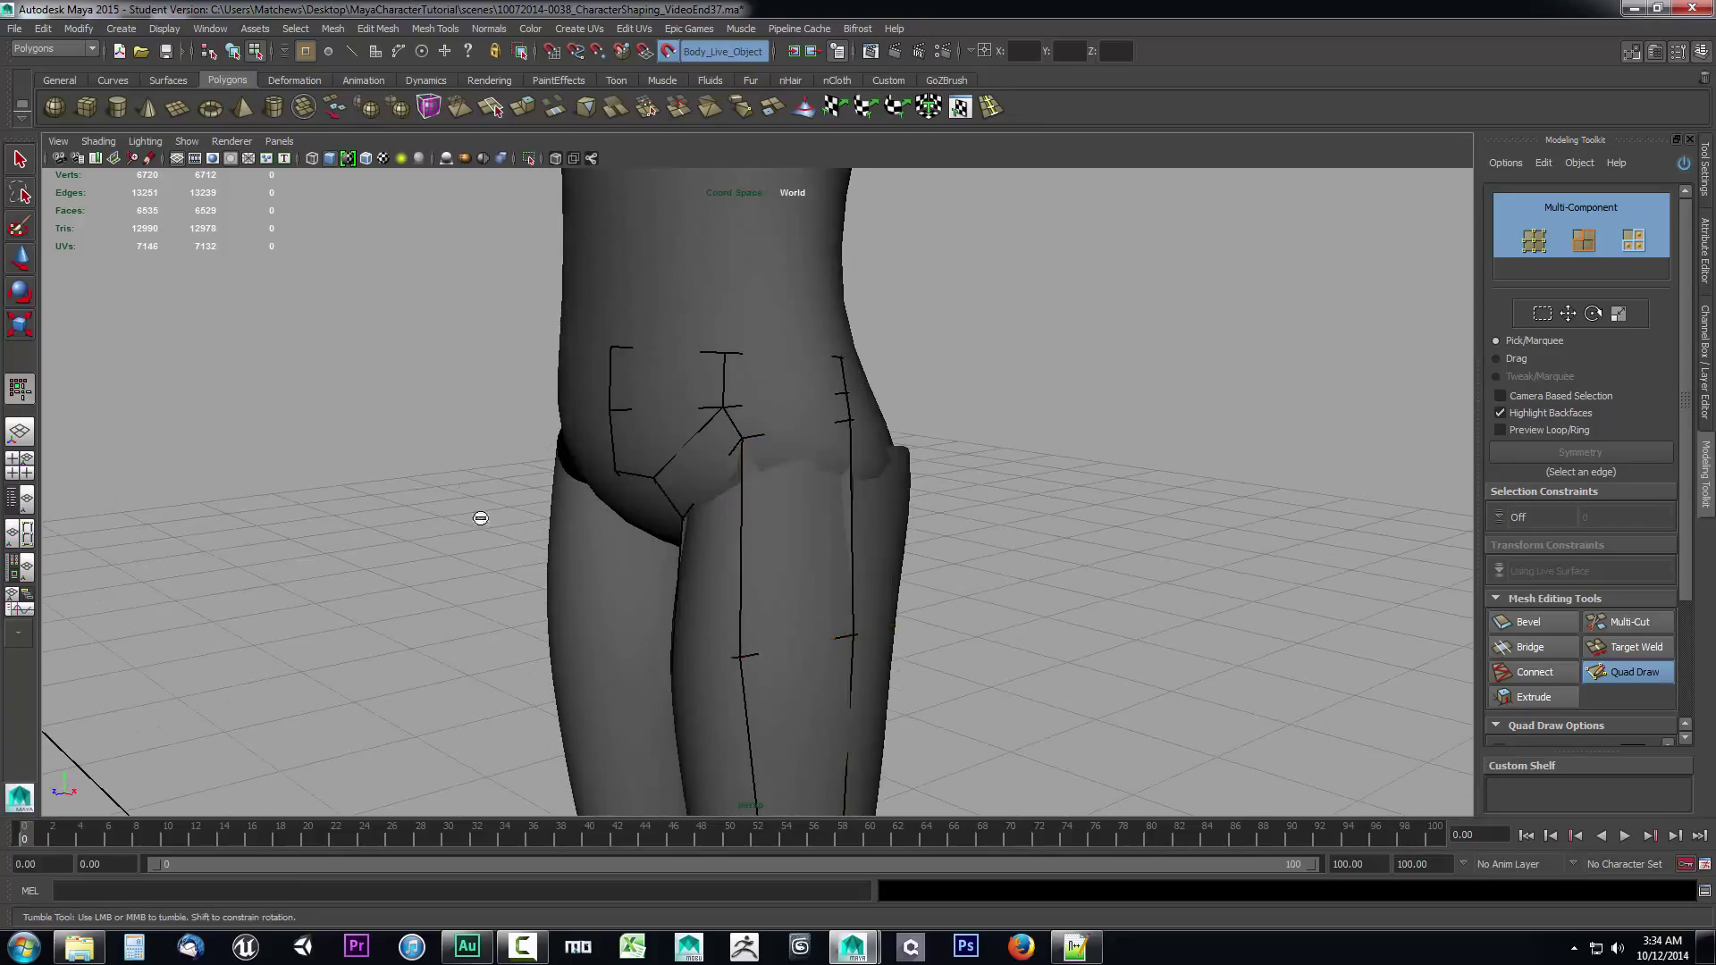
{"action": "mouse_move", "coordinate": [983, 488]}
{"action": "left_mouse_down", "text": "alt"}
{"action": "mouse_move", "coordinate": [1034, 474]}
{"action": "mouse_move", "coordinate": [703, 527]}
{"action": "left_mouse_up", "text": "alt"}
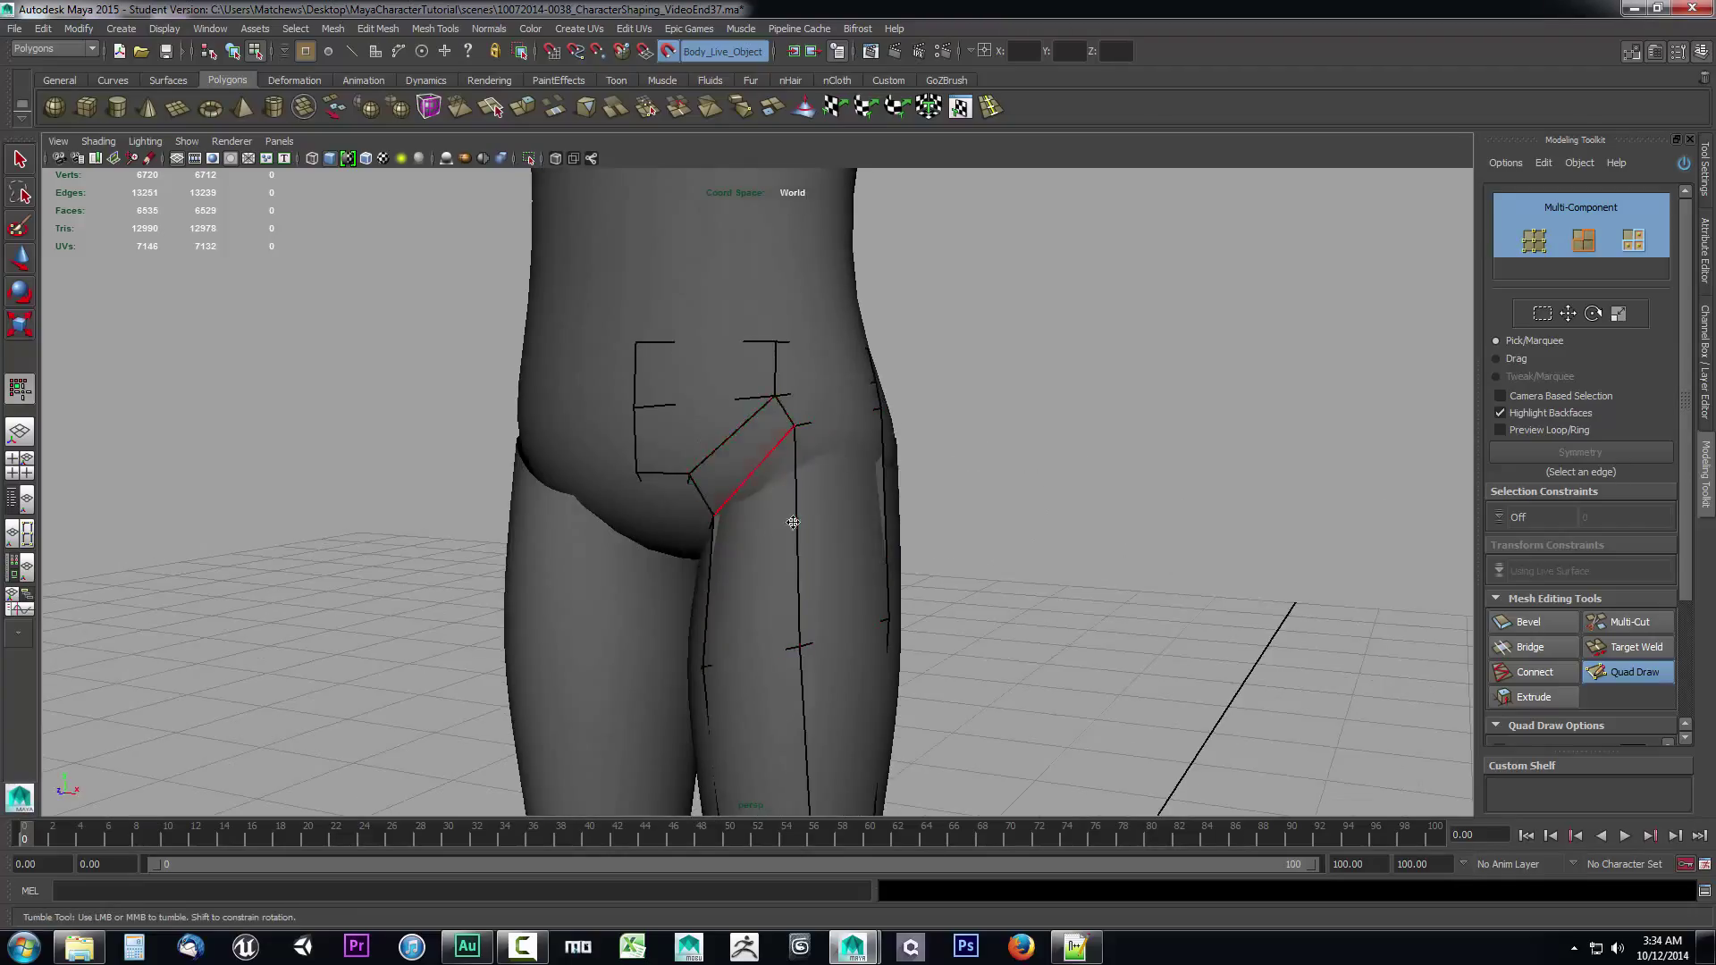
{"action": "left_click_drag", "start_coordinate": [733, 465], "coordinate": [871, 496], "text": "alt"}
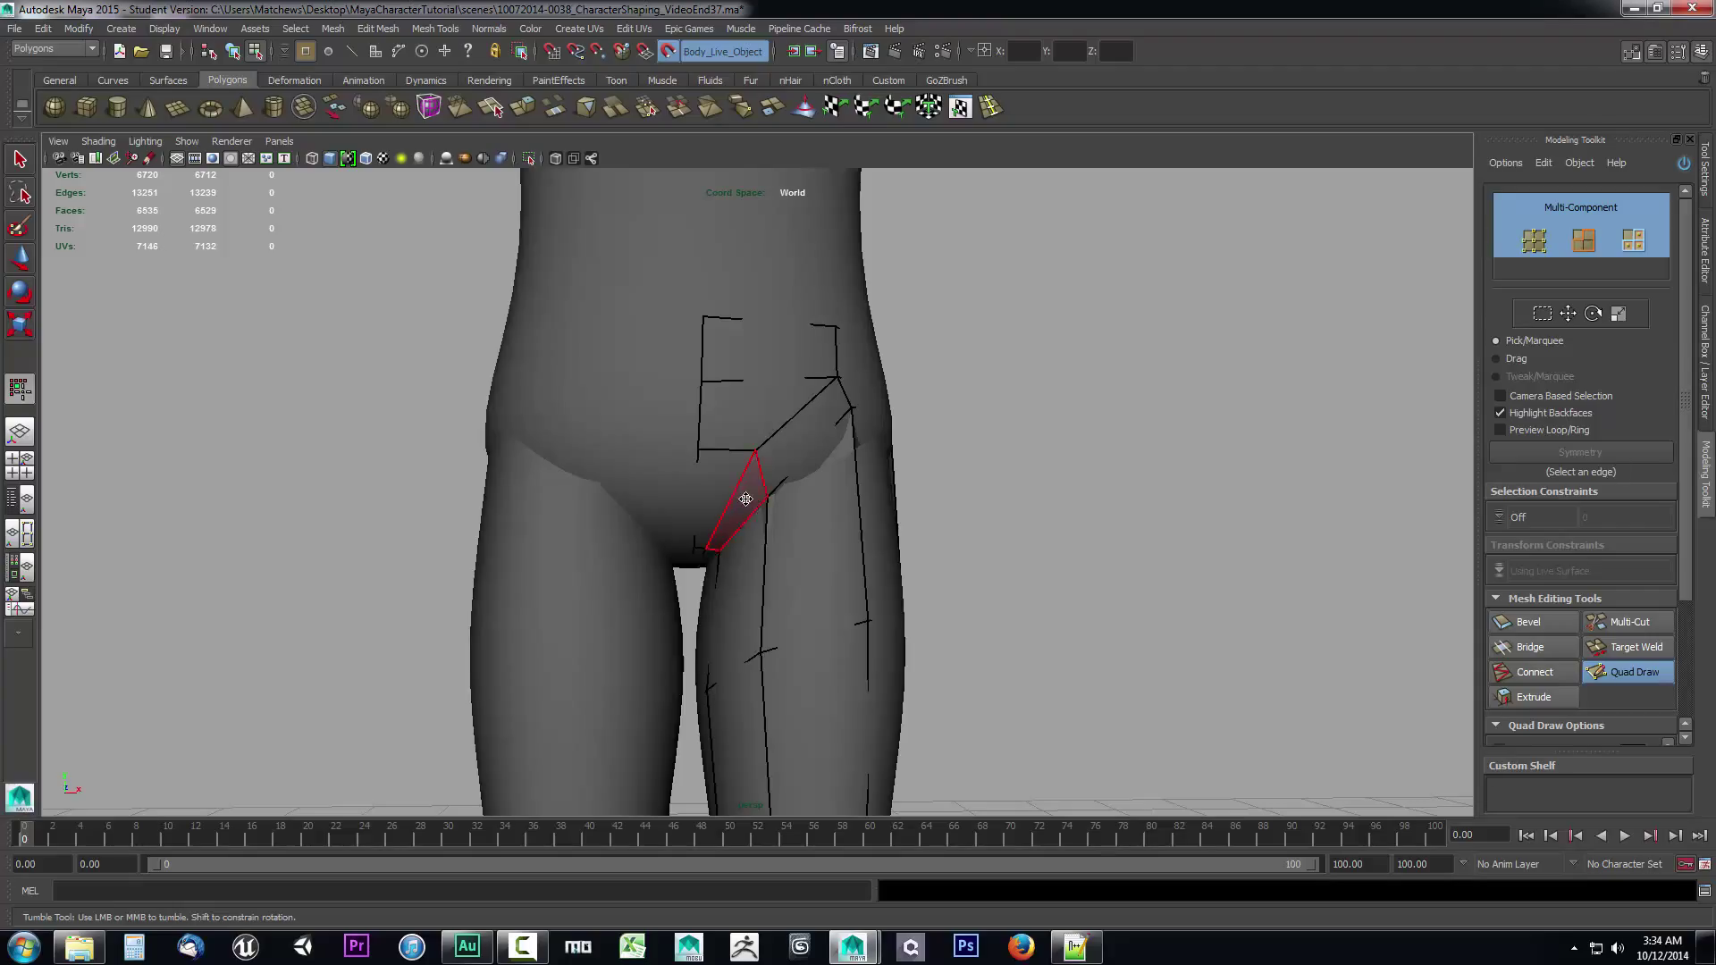
{"action": "mouse_move", "coordinate": [969, 536]}
{"action": "left_mouse_down", "text": "alt"}
{"action": "mouse_move", "coordinate": [911, 552]}
{"action": "mouse_move", "coordinate": [804, 536]}
{"action": "left_mouse_up", "text": "alt"}
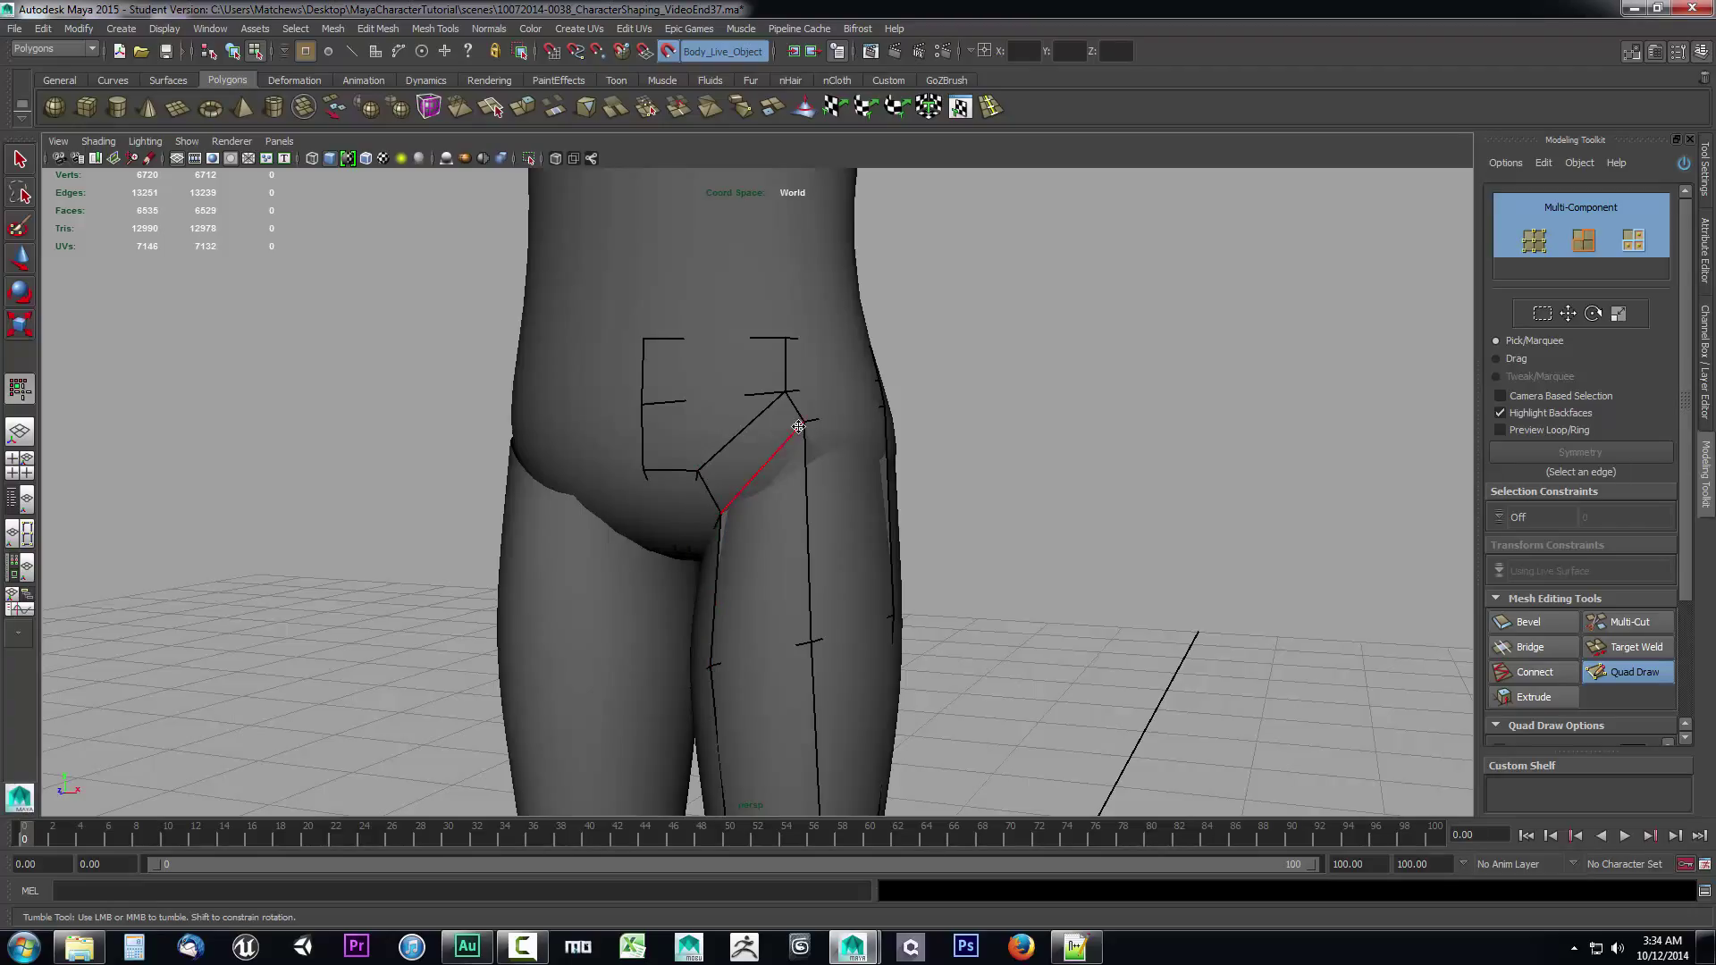
Examine the edge flow around the armpit and shoulder and its alignment with the hip edges below.
{"action": "left_click_drag", "start_coordinate": [838, 442], "coordinate": [976, 497], "text": "alt"}
{"action": "mouse_move", "coordinate": [1003, 432]}
{"action": "left_mouse_down", "text": "alt"}
{"action": "mouse_move", "coordinate": [977, 398]}
{"action": "mouse_move", "coordinate": [957, 762]}
{"action": "mouse_move", "coordinate": [1033, 424]}
{"action": "left_mouse_up", "text": "alt"}
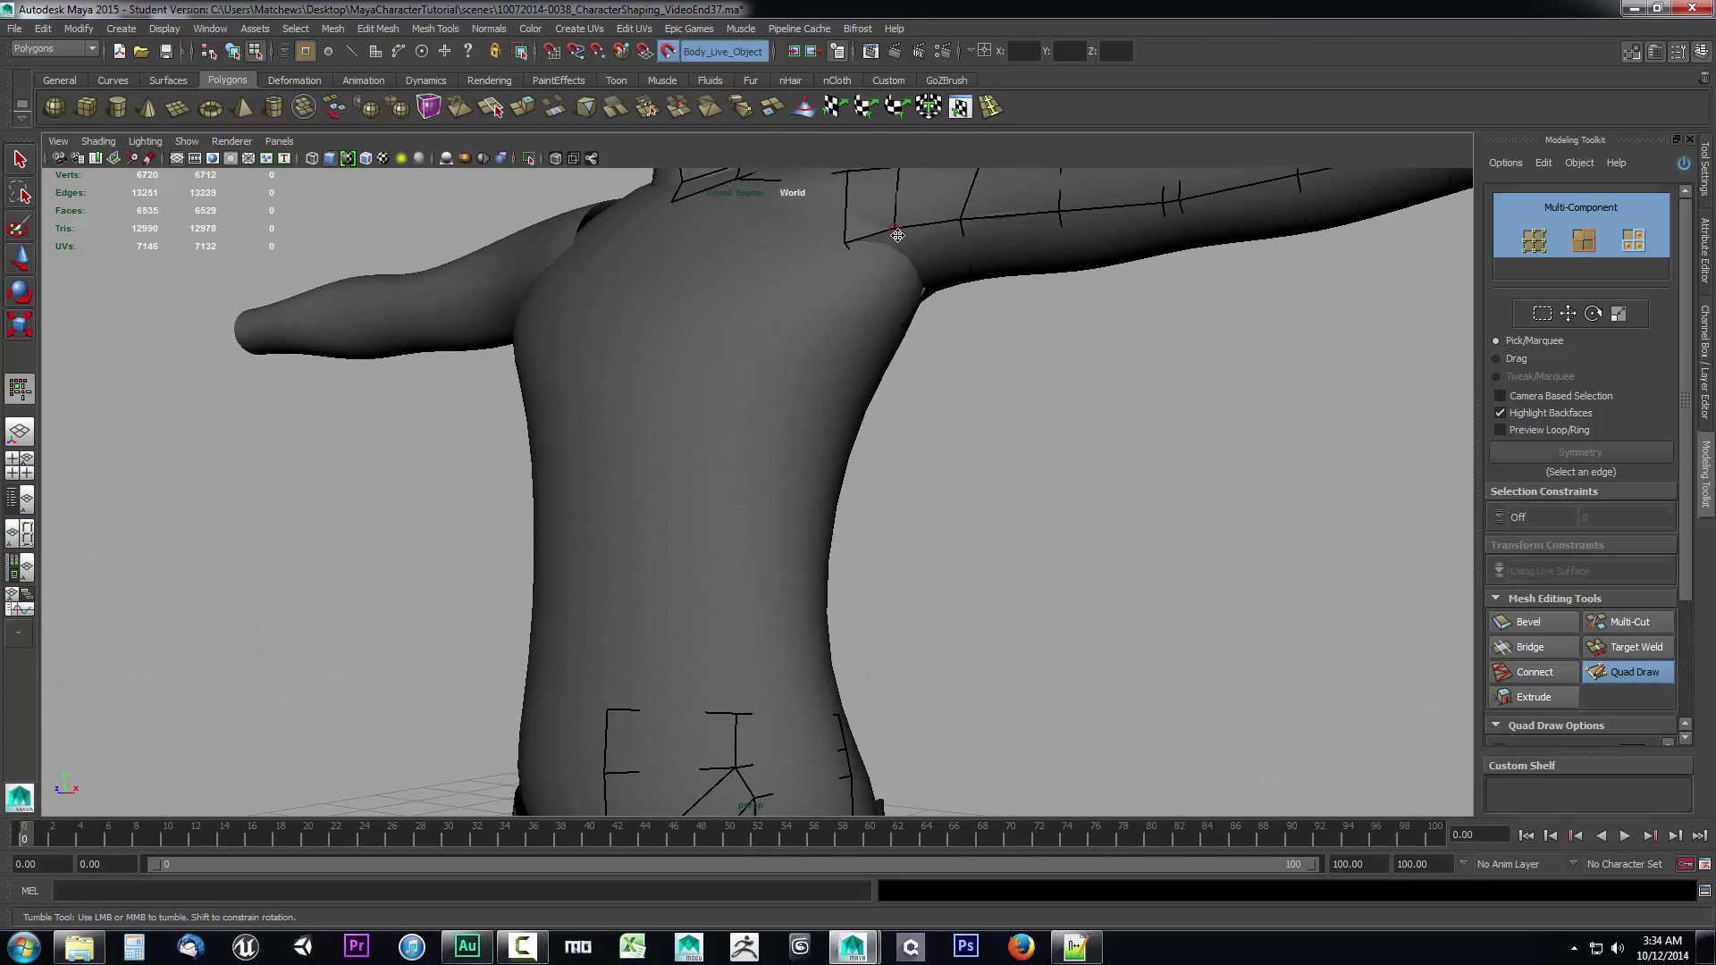
{"action": "mouse_move", "coordinate": [898, 235]}
{"action": "left_mouse_down", "text": "alt"}
{"action": "mouse_move", "coordinate": [968, 337]}
{"action": "mouse_move", "coordinate": [910, 227]}
{"action": "left_mouse_up", "text": "alt"}
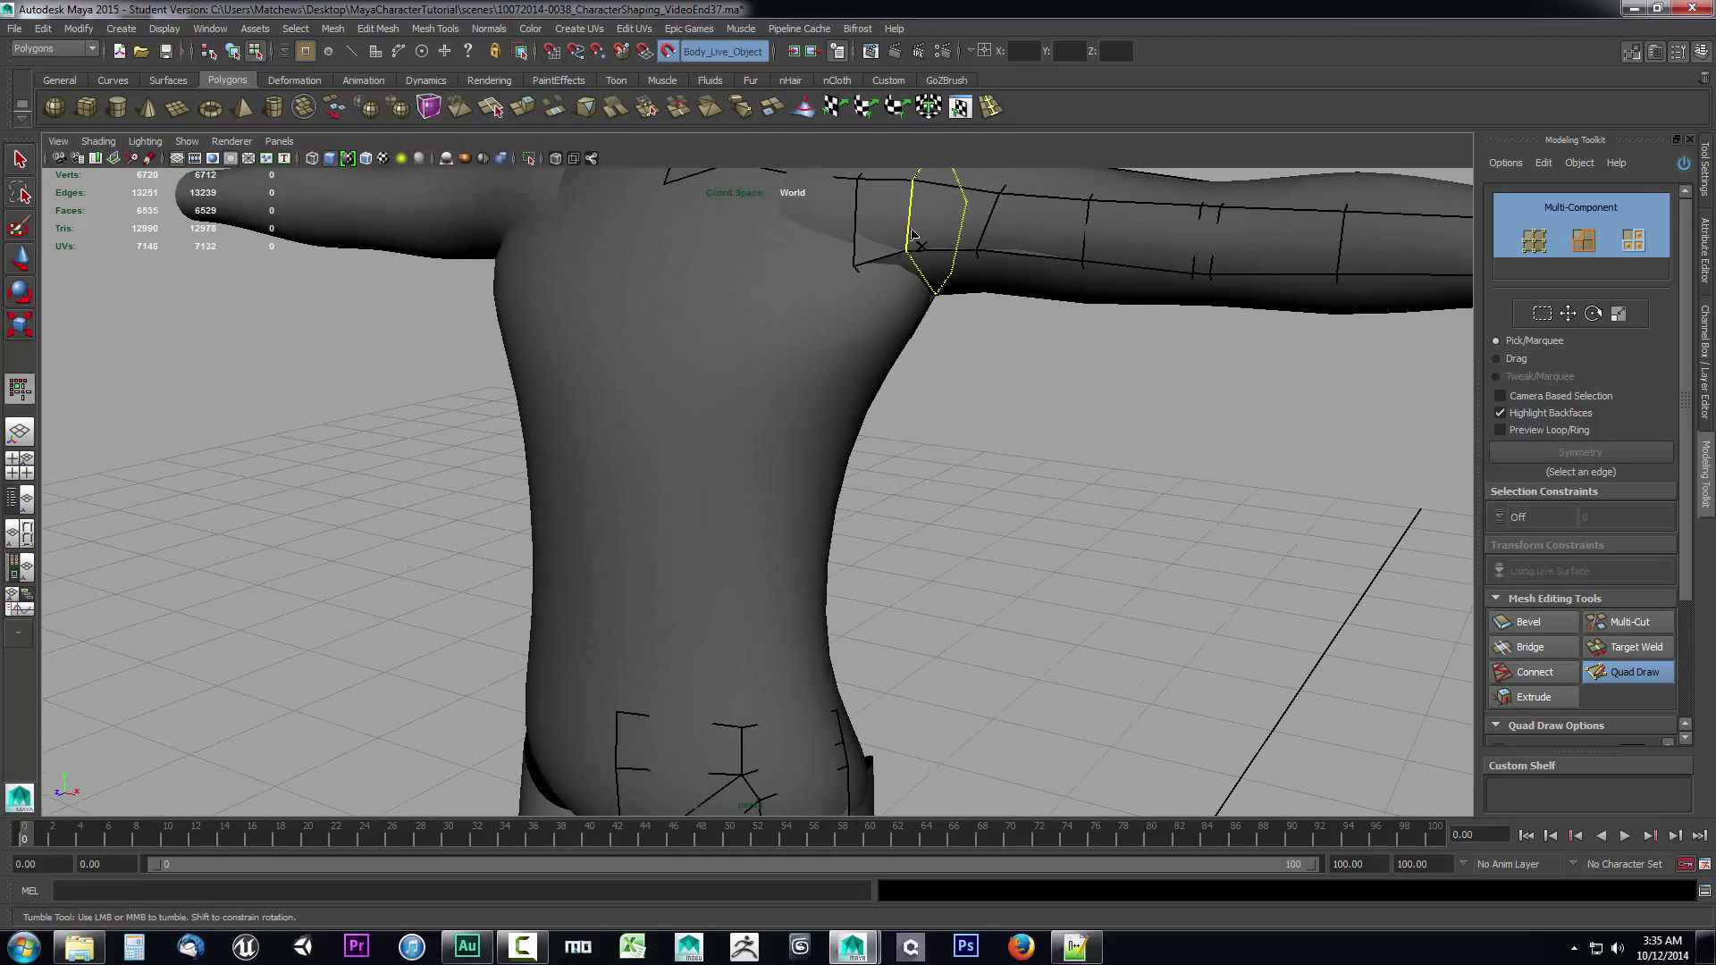
{"action": "left_click", "coordinate": [912, 235], "text": "ctrl"}
{"action": "left_click_drag", "start_coordinate": [971, 345], "coordinate": [929, 304], "text": "alt"}
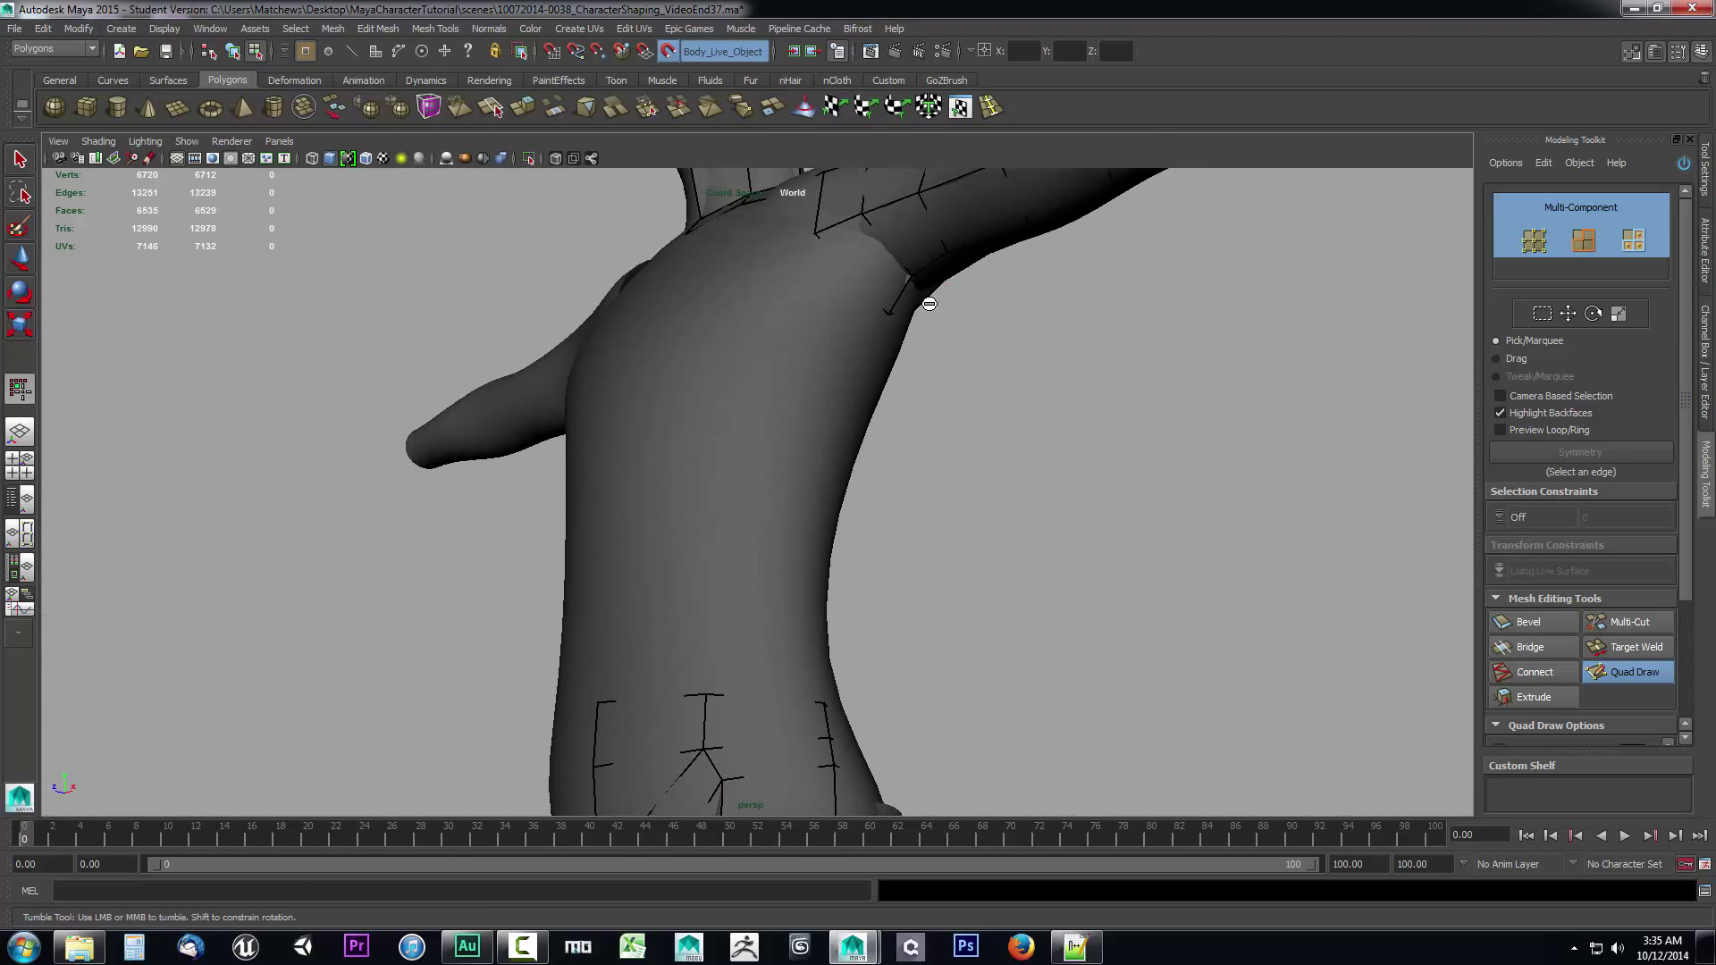
{"action": "mouse_move", "coordinate": [1133, 356]}
{"action": "left_mouse_down", "text": "alt"}
{"action": "mouse_move", "coordinate": [894, 344]}
{"action": "mouse_move", "coordinate": [1141, 383]}
{"action": "left_mouse_up", "text": "alt"}
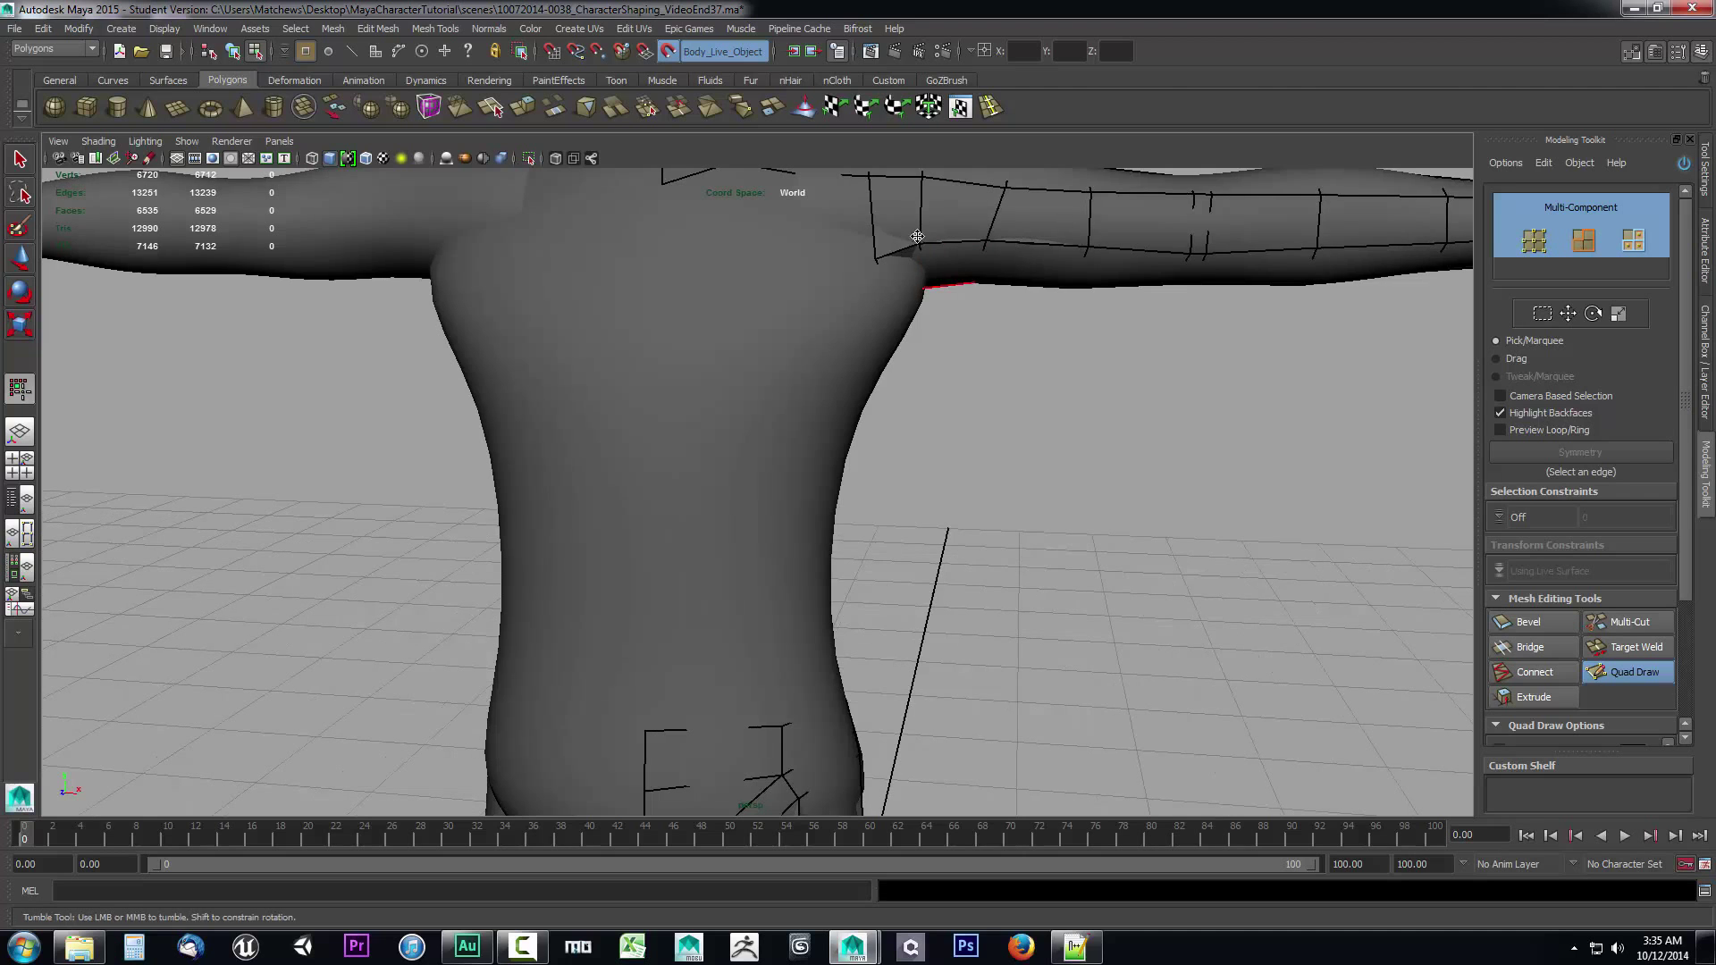
{"action": "middle_click_drag", "start_coordinate": [958, 576], "coordinate": [989, 367], "text": "alt"}
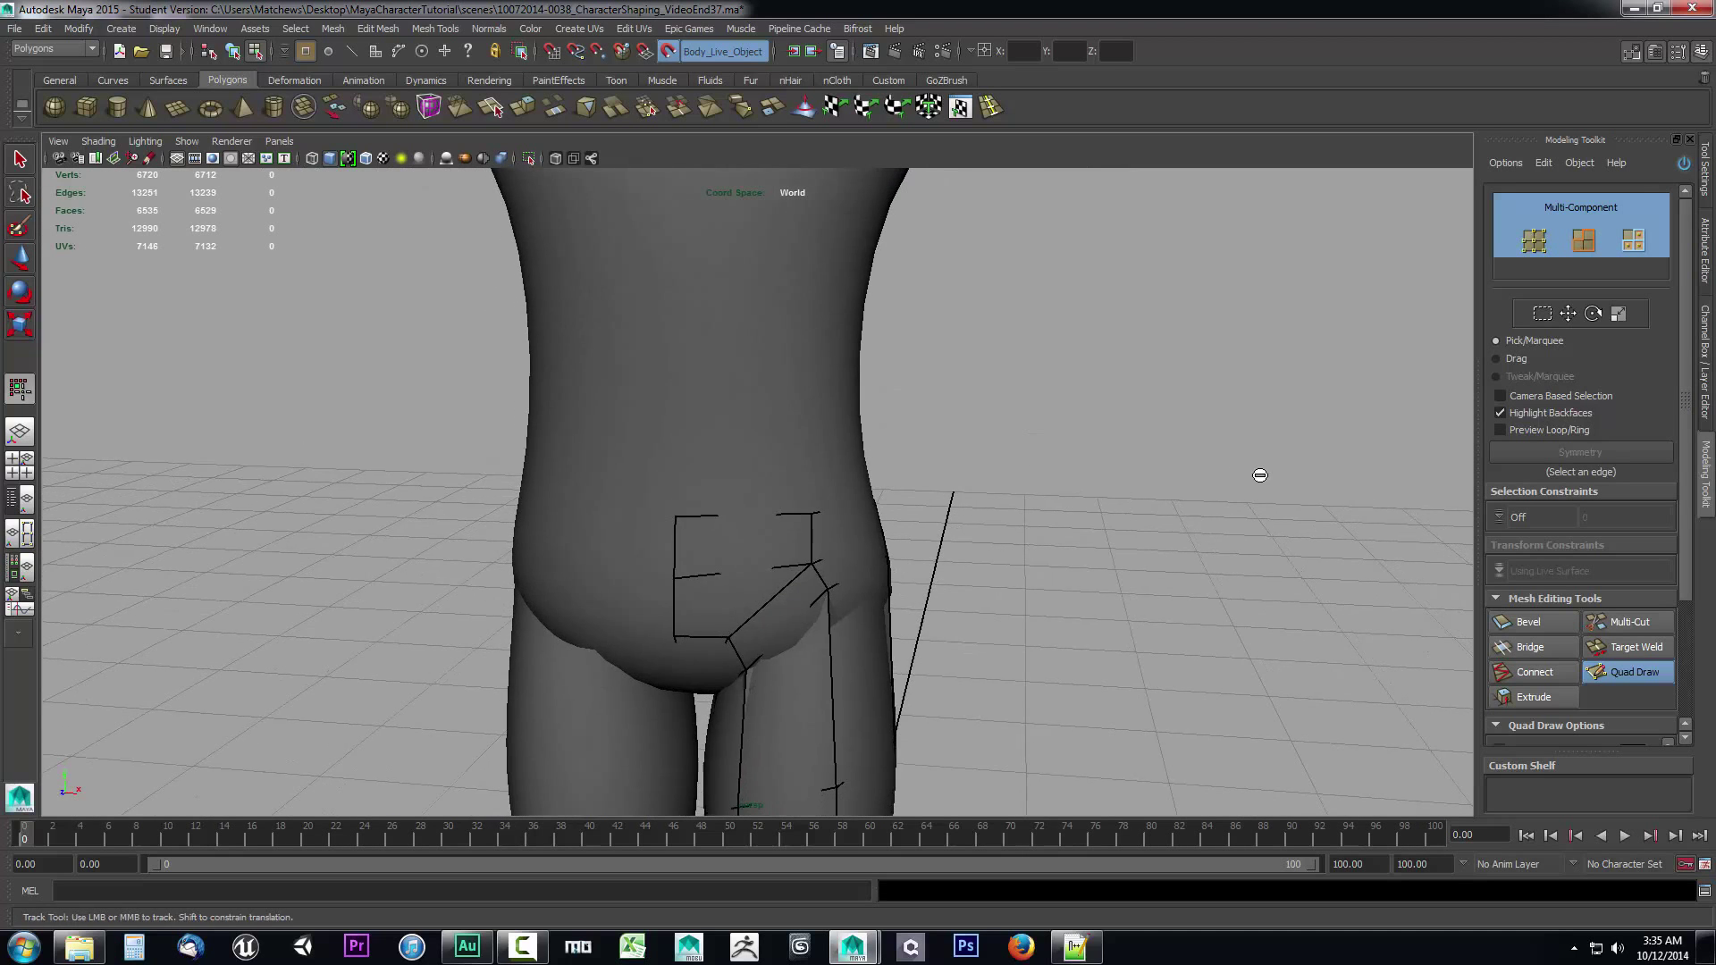
Delete the slanted quad above the back of the leg.
{"action": "left_click_drag", "start_coordinate": [1260, 474], "coordinate": [909, 460], "text": "alt"}
{"action": "middle_click_drag", "start_coordinate": [892, 524], "coordinate": [827, 517], "text": "alt"}
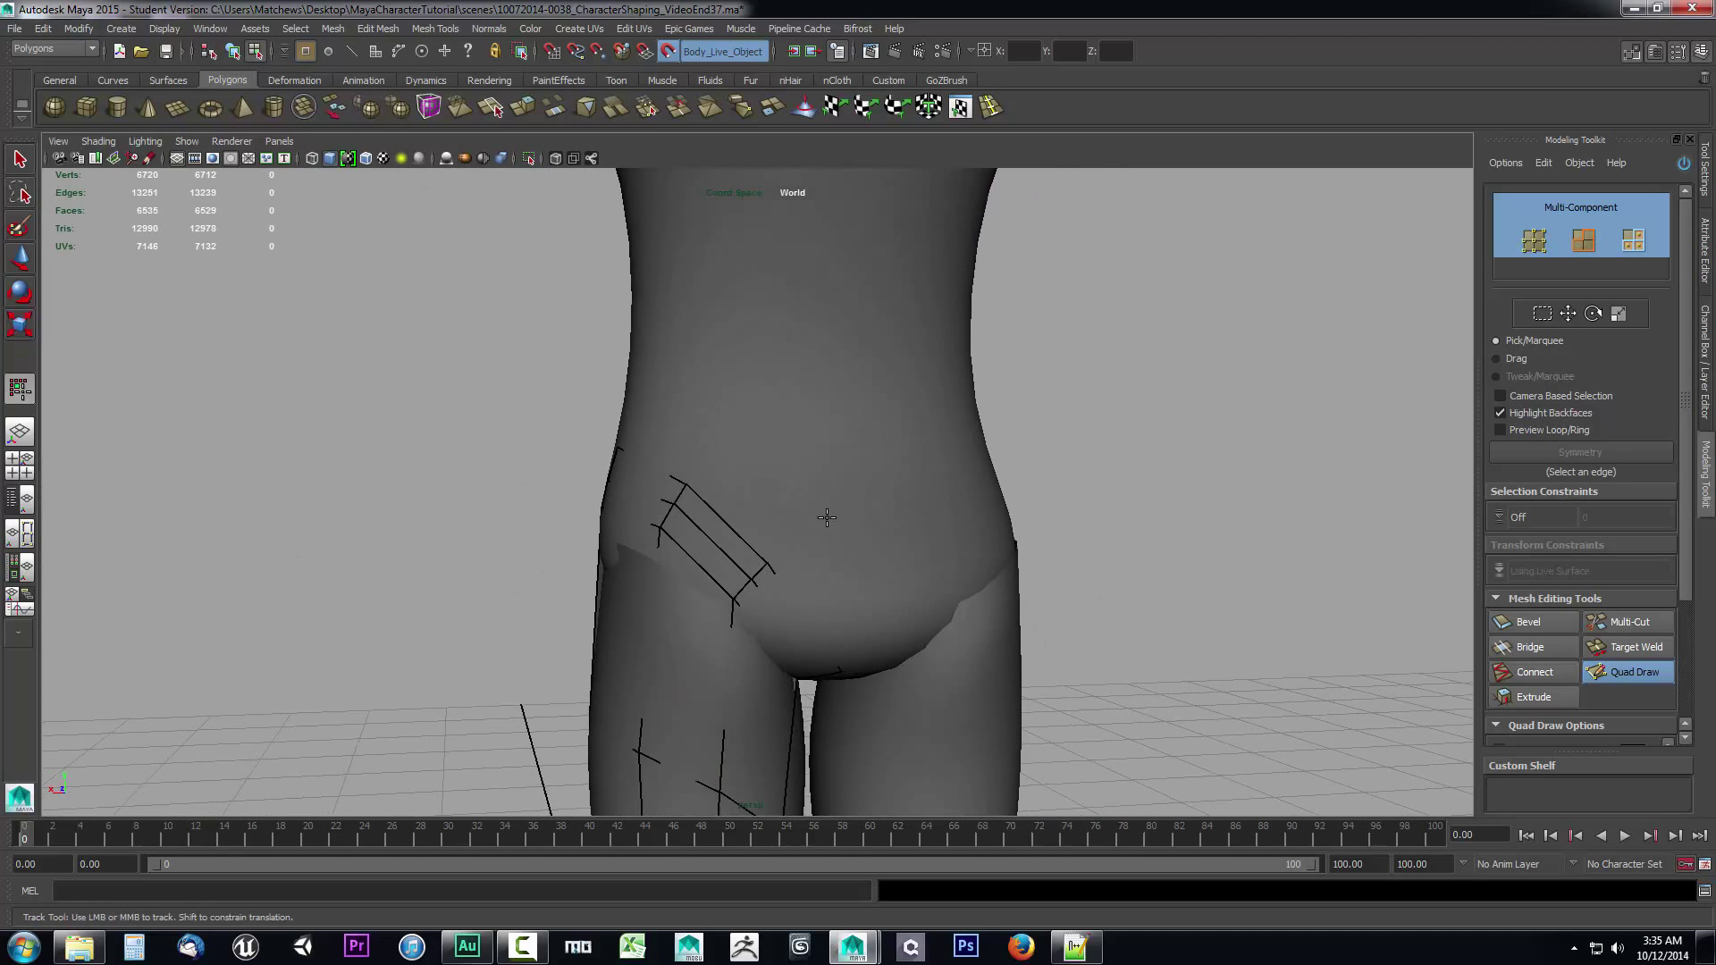
{"action": "left_click", "coordinate": [729, 541], "text": "ctrl+shift"}
Place points along the back centre line and fill two stacked quads between it and the hip above the buttock.
{"action": "left_click_drag", "start_coordinate": [783, 565], "coordinate": [850, 572]}
{"action": "left_click", "coordinate": [786, 537], "text": "shift"}
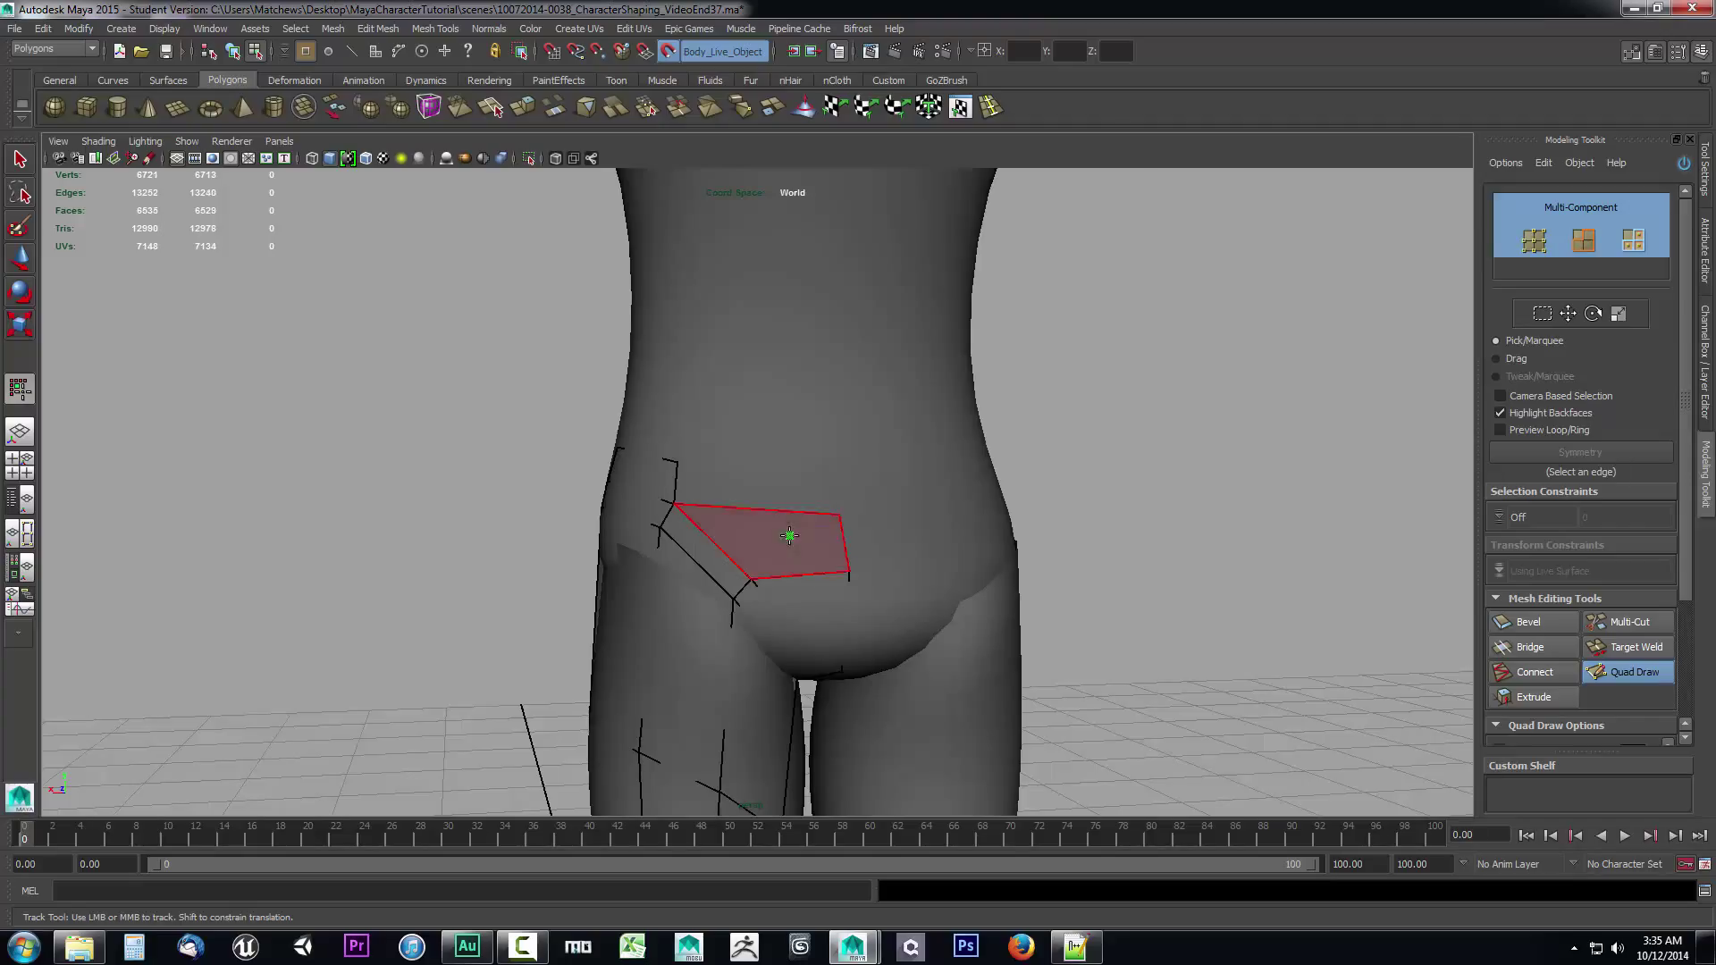
{"action": "left_click", "coordinate": [824, 468]}
{"action": "left_click", "coordinate": [766, 486], "text": "shift"}
{"action": "left_click_drag", "start_coordinate": [737, 536], "coordinate": [787, 545], "text": "alt"}
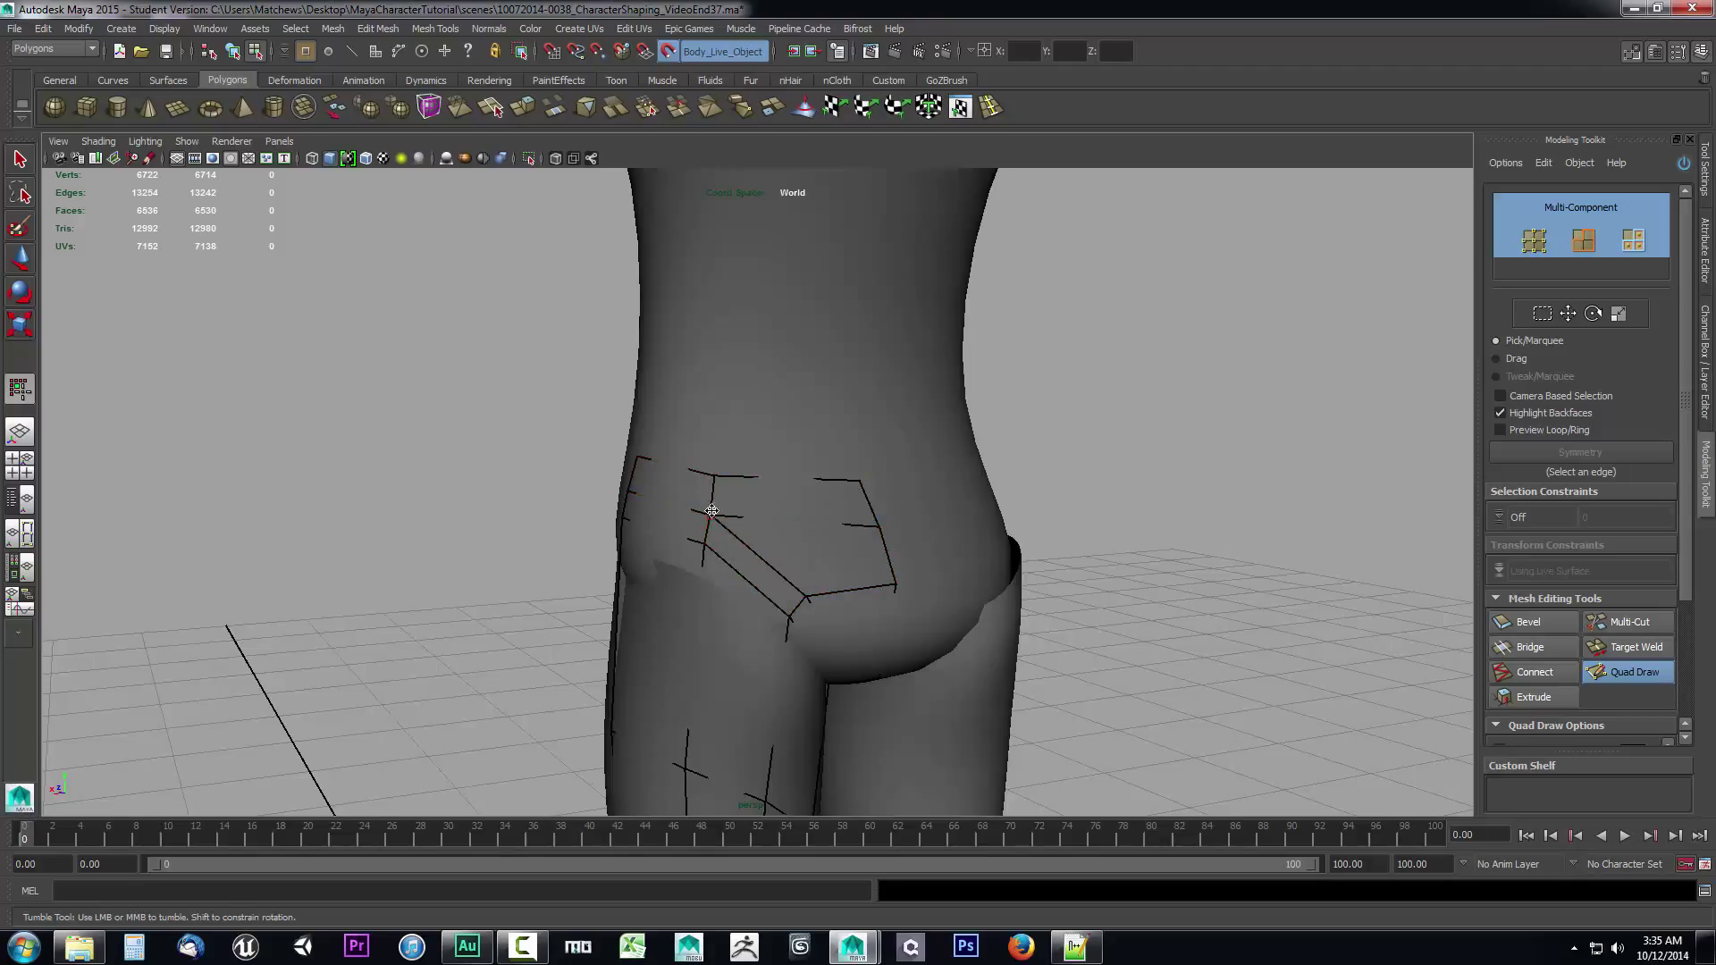
{"action": "mouse_move", "coordinate": [816, 563]}
{"action": "left_mouse_down", "text": "alt"}
{"action": "mouse_move", "coordinate": [873, 555]}
{"action": "mouse_move", "coordinate": [837, 547]}
{"action": "left_mouse_up", "text": "alt"}
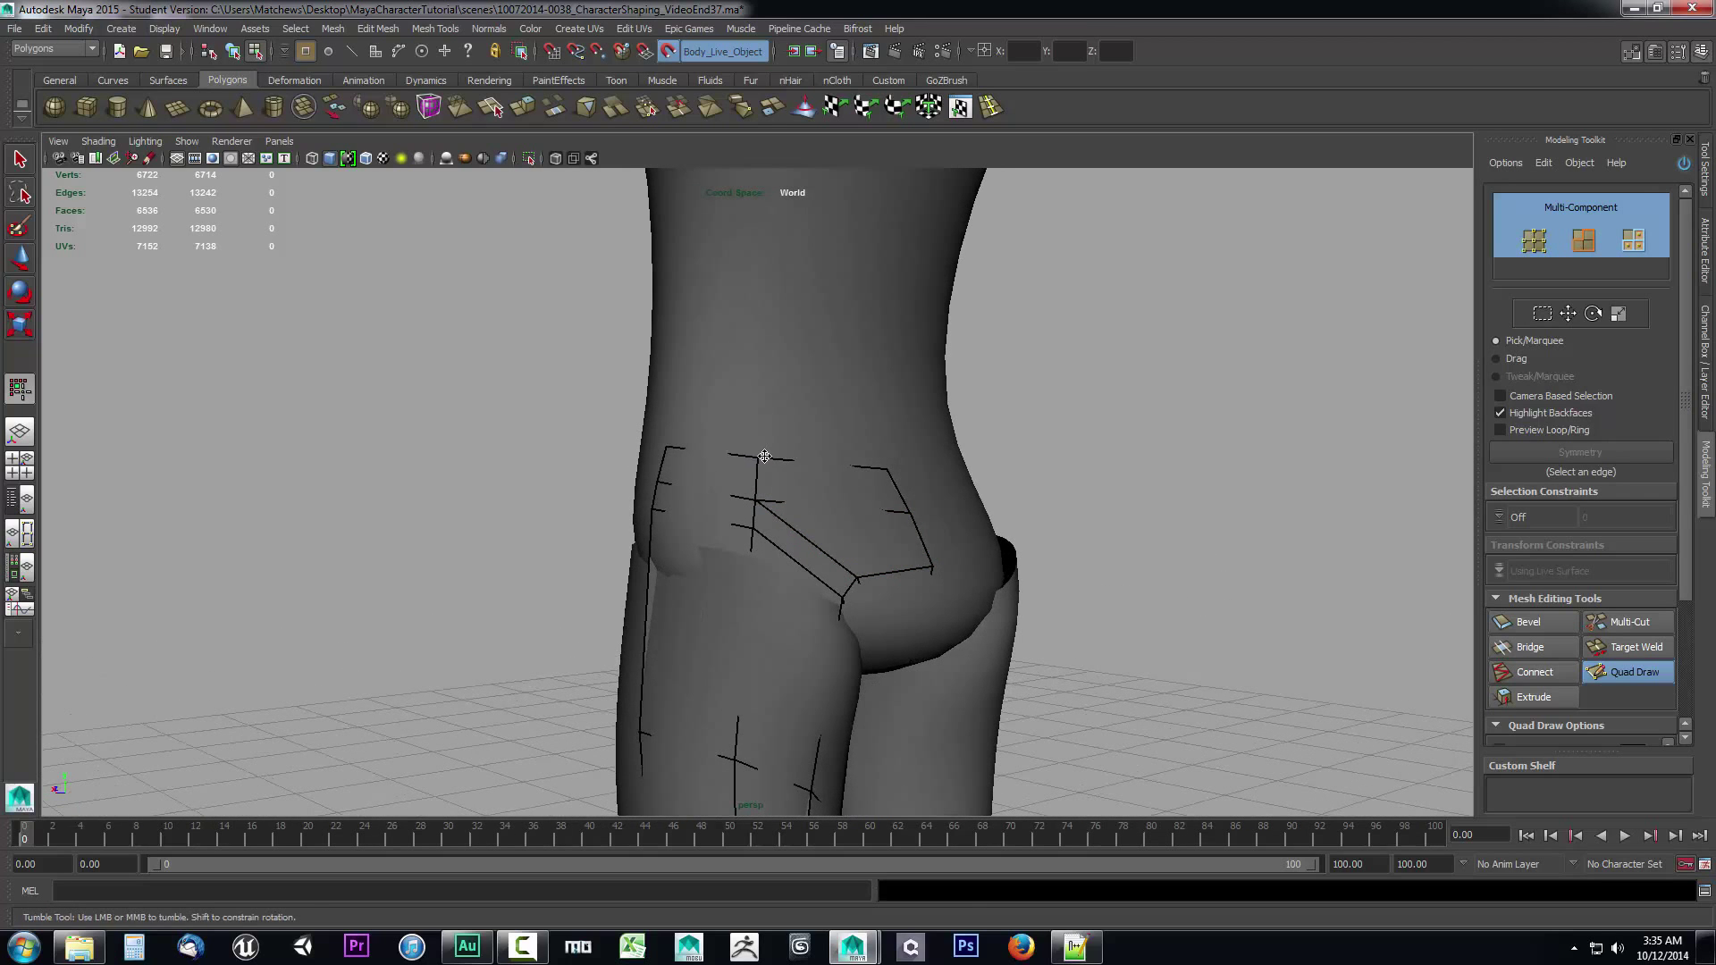
{"action": "left_click_drag", "start_coordinate": [923, 471], "coordinate": [799, 482], "text": "alt"}
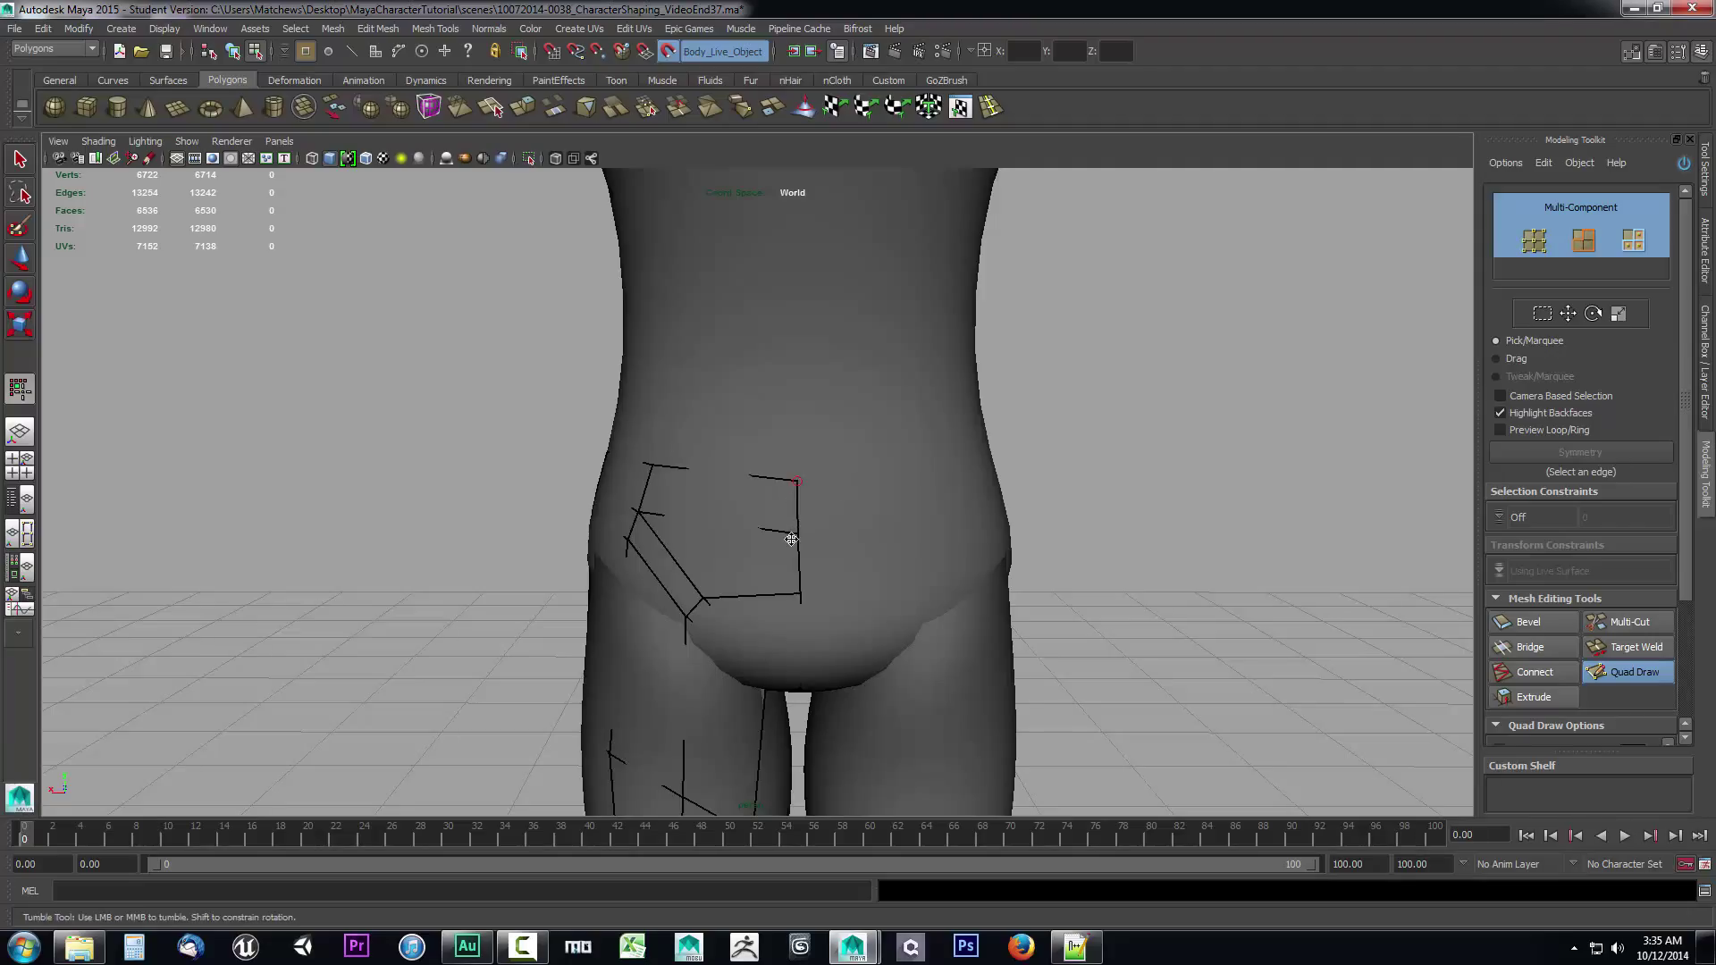
Place two points across the chest and fill one tall quad down to the lower abdomen beside the front centre line.
{"action": "mouse_move", "coordinate": [884, 594]}
{"action": "left_mouse_down", "text": "alt"}
{"action": "mouse_move", "coordinate": [747, 527]}
{"action": "mouse_move", "coordinate": [831, 491]}
{"action": "mouse_move", "coordinate": [827, 467]}
{"action": "mouse_move", "coordinate": [846, 522]}
{"action": "mouse_move", "coordinate": [1195, 533]}
{"action": "mouse_move", "coordinate": [930, 372]}
{"action": "left_mouse_up", "text": "alt"}
{"action": "middle_click_drag", "start_coordinate": [930, 371], "coordinate": [976, 586], "text": "alt"}
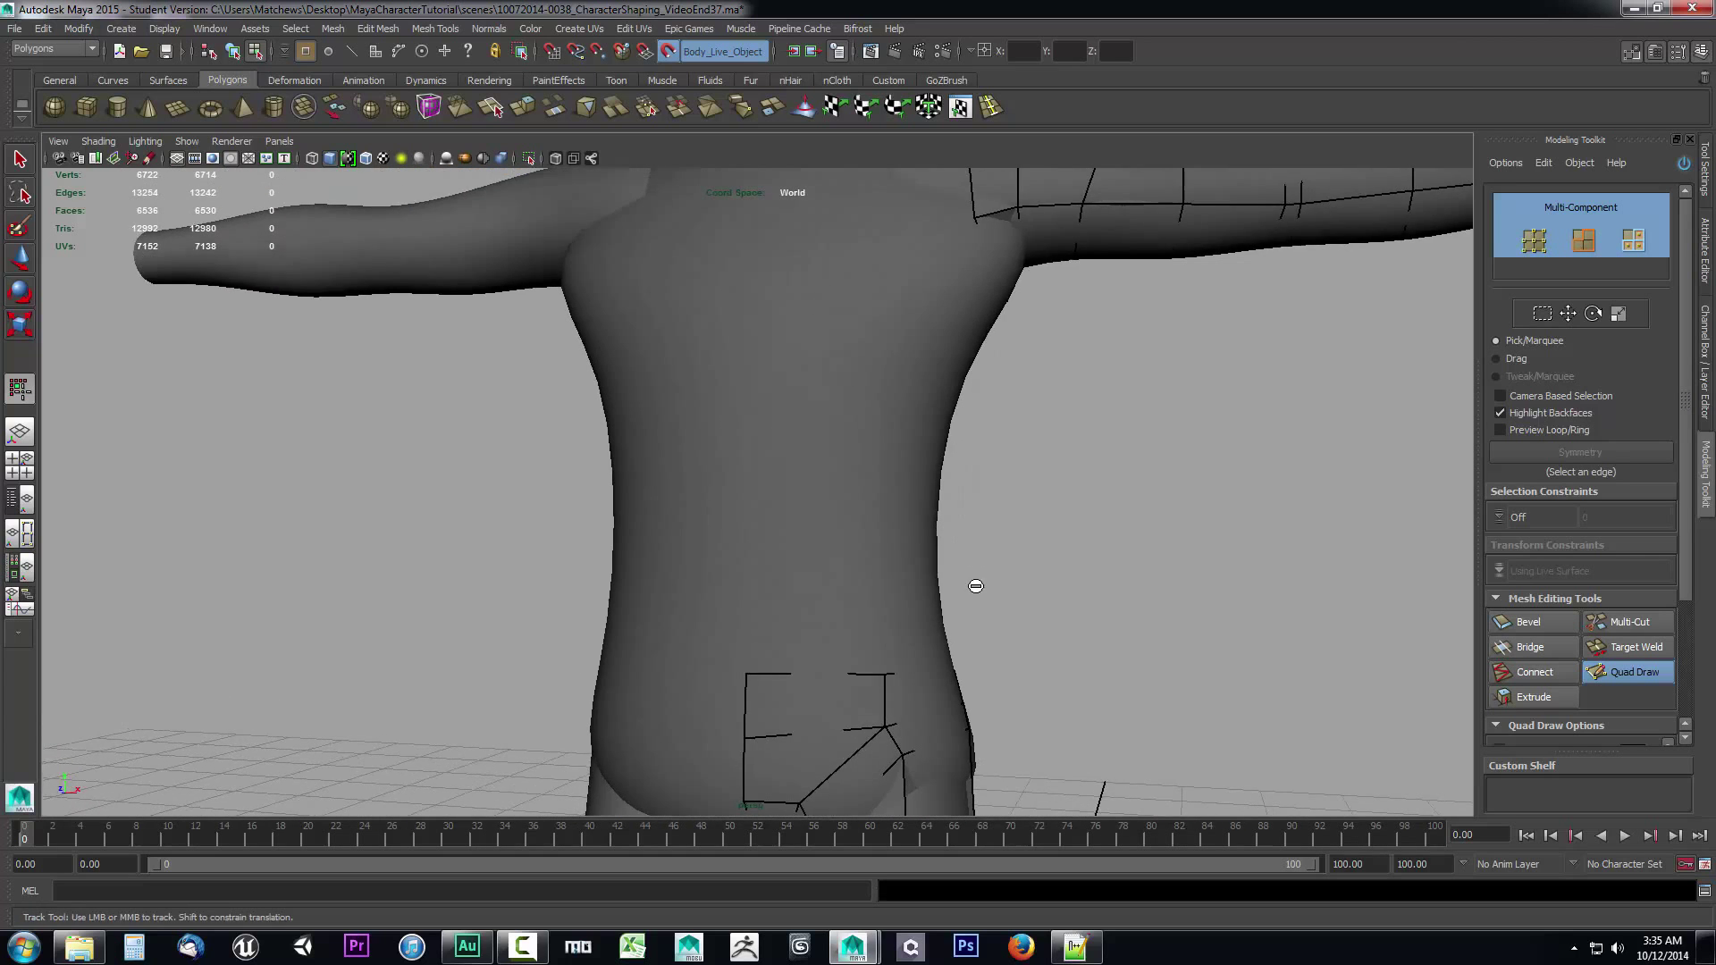
{"action": "left_click_drag", "start_coordinate": [976, 586], "coordinate": [996, 551], "text": "alt"}
{"action": "right_click_drag", "start_coordinate": [995, 552], "coordinate": [957, 505], "text": "alt"}
{"action": "middle_click_drag", "start_coordinate": [957, 506], "coordinate": [966, 581], "text": "alt"}
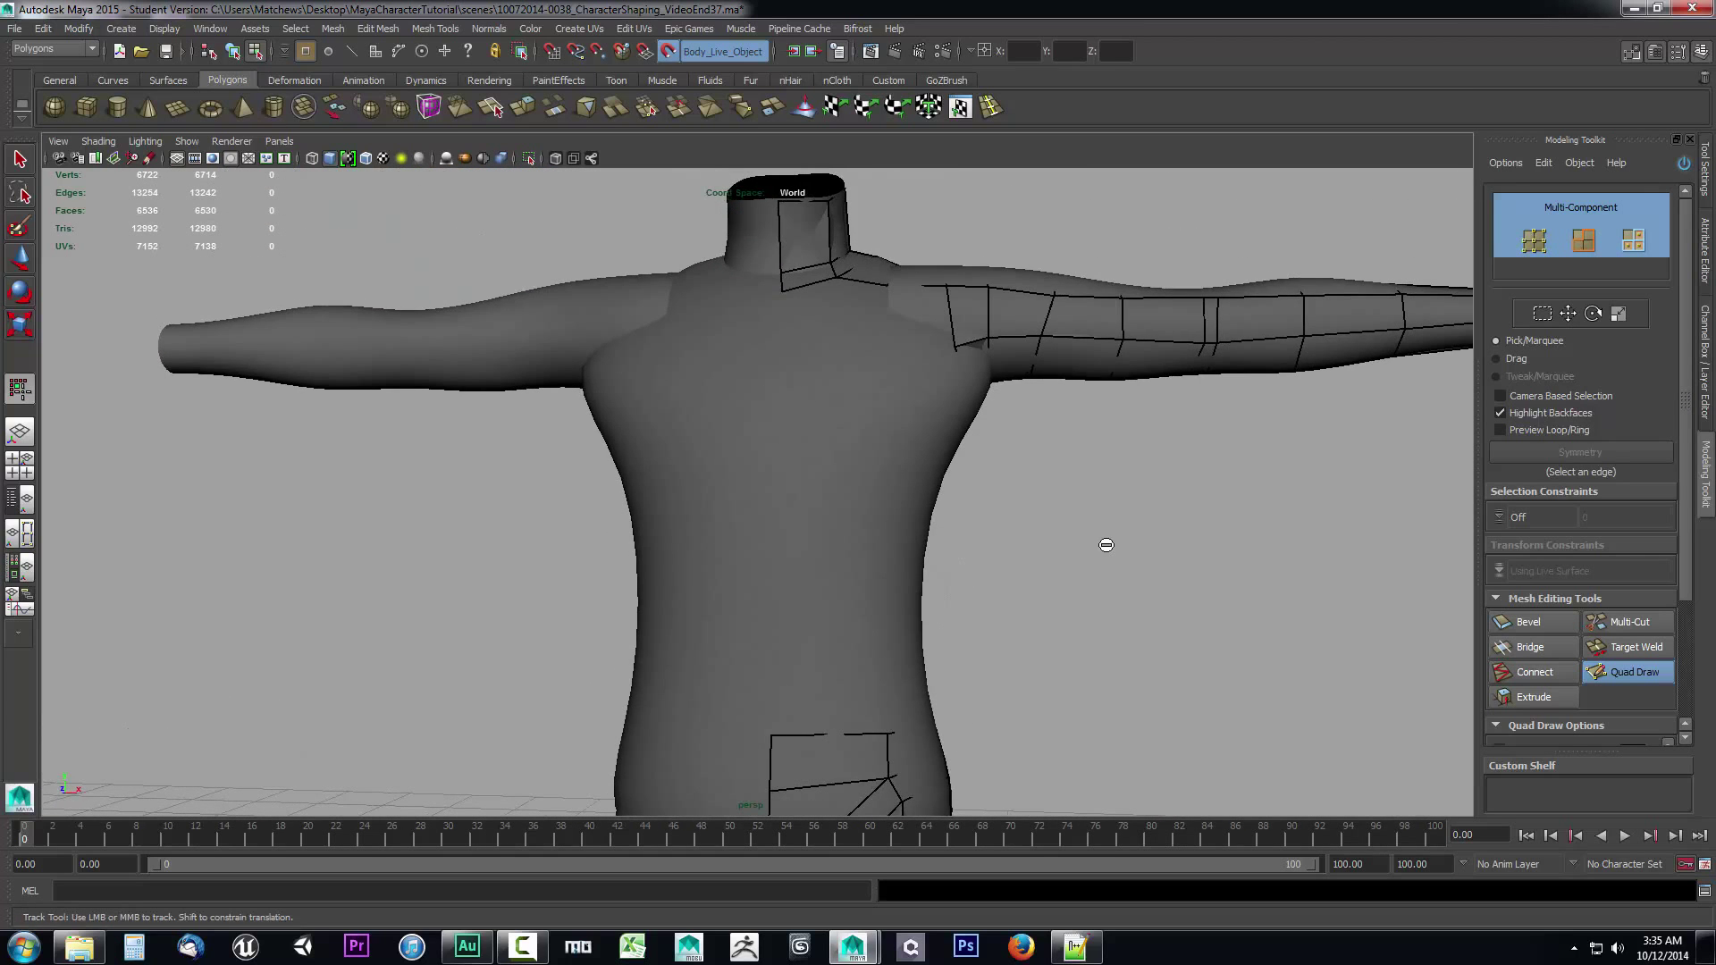
{"action": "mouse_move", "coordinate": [1106, 546]}
{"action": "left_mouse_down", "text": "alt"}
{"action": "mouse_move", "coordinate": [807, 536]}
{"action": "mouse_move", "coordinate": [1114, 551]}
{"action": "left_mouse_up", "text": "alt"}
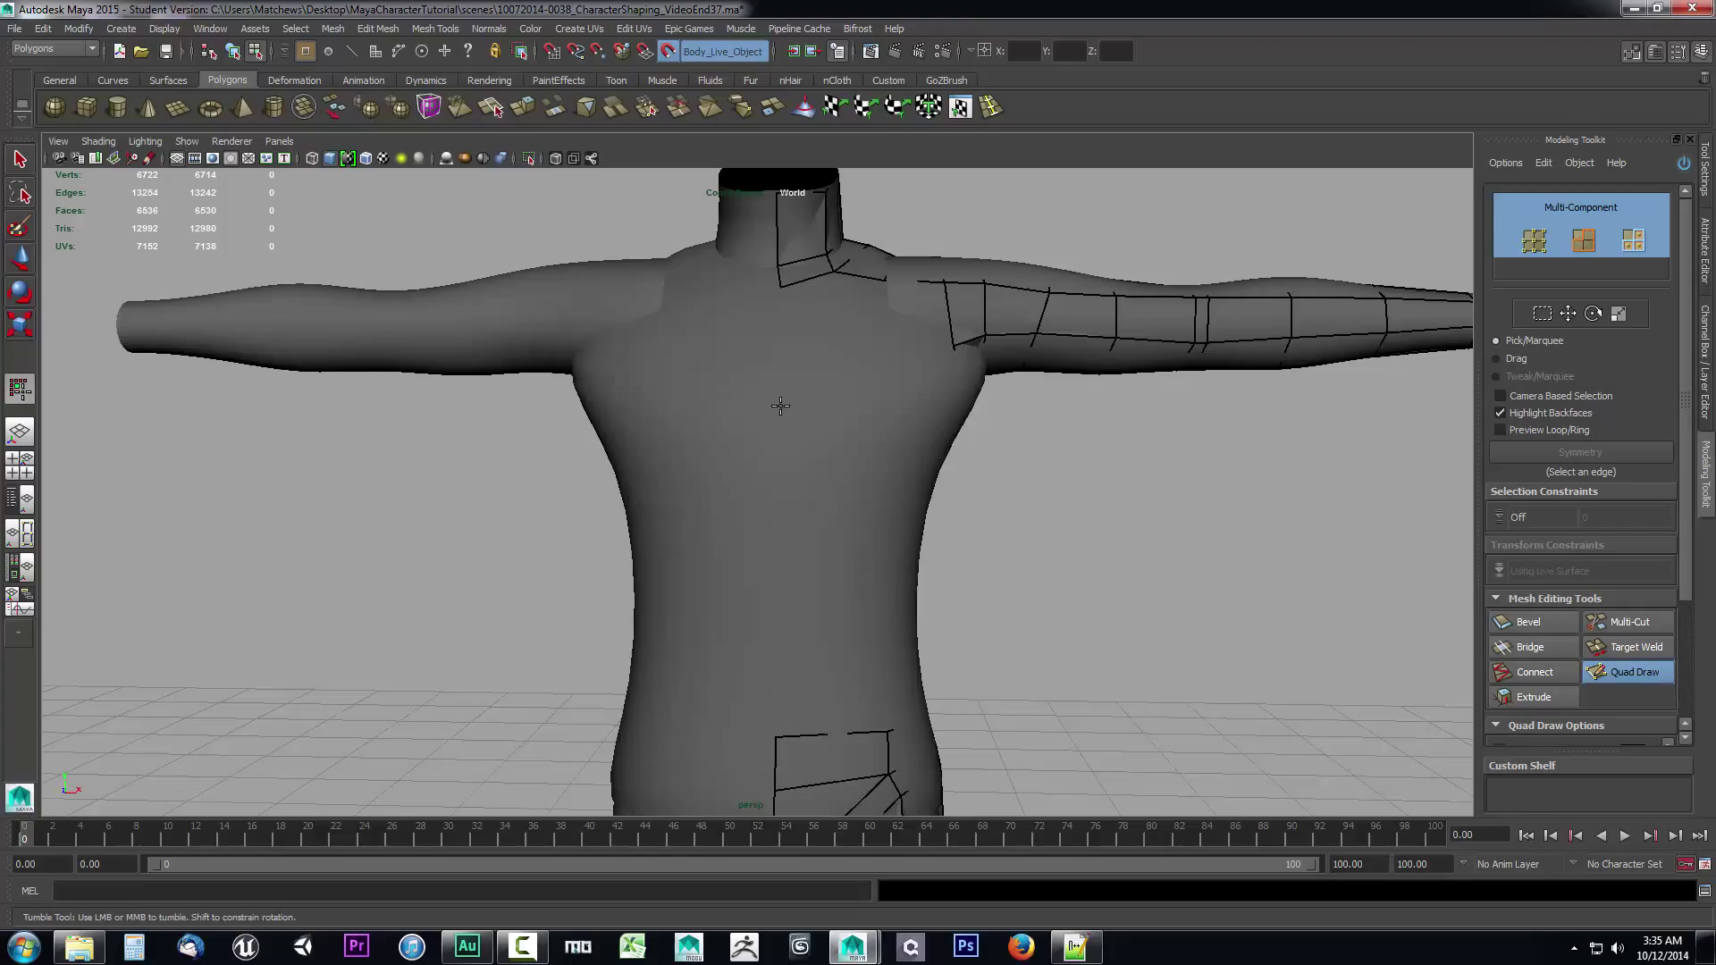
{"action": "left_click_drag", "start_coordinate": [836, 413], "coordinate": [930, 428], "text": "alt"}
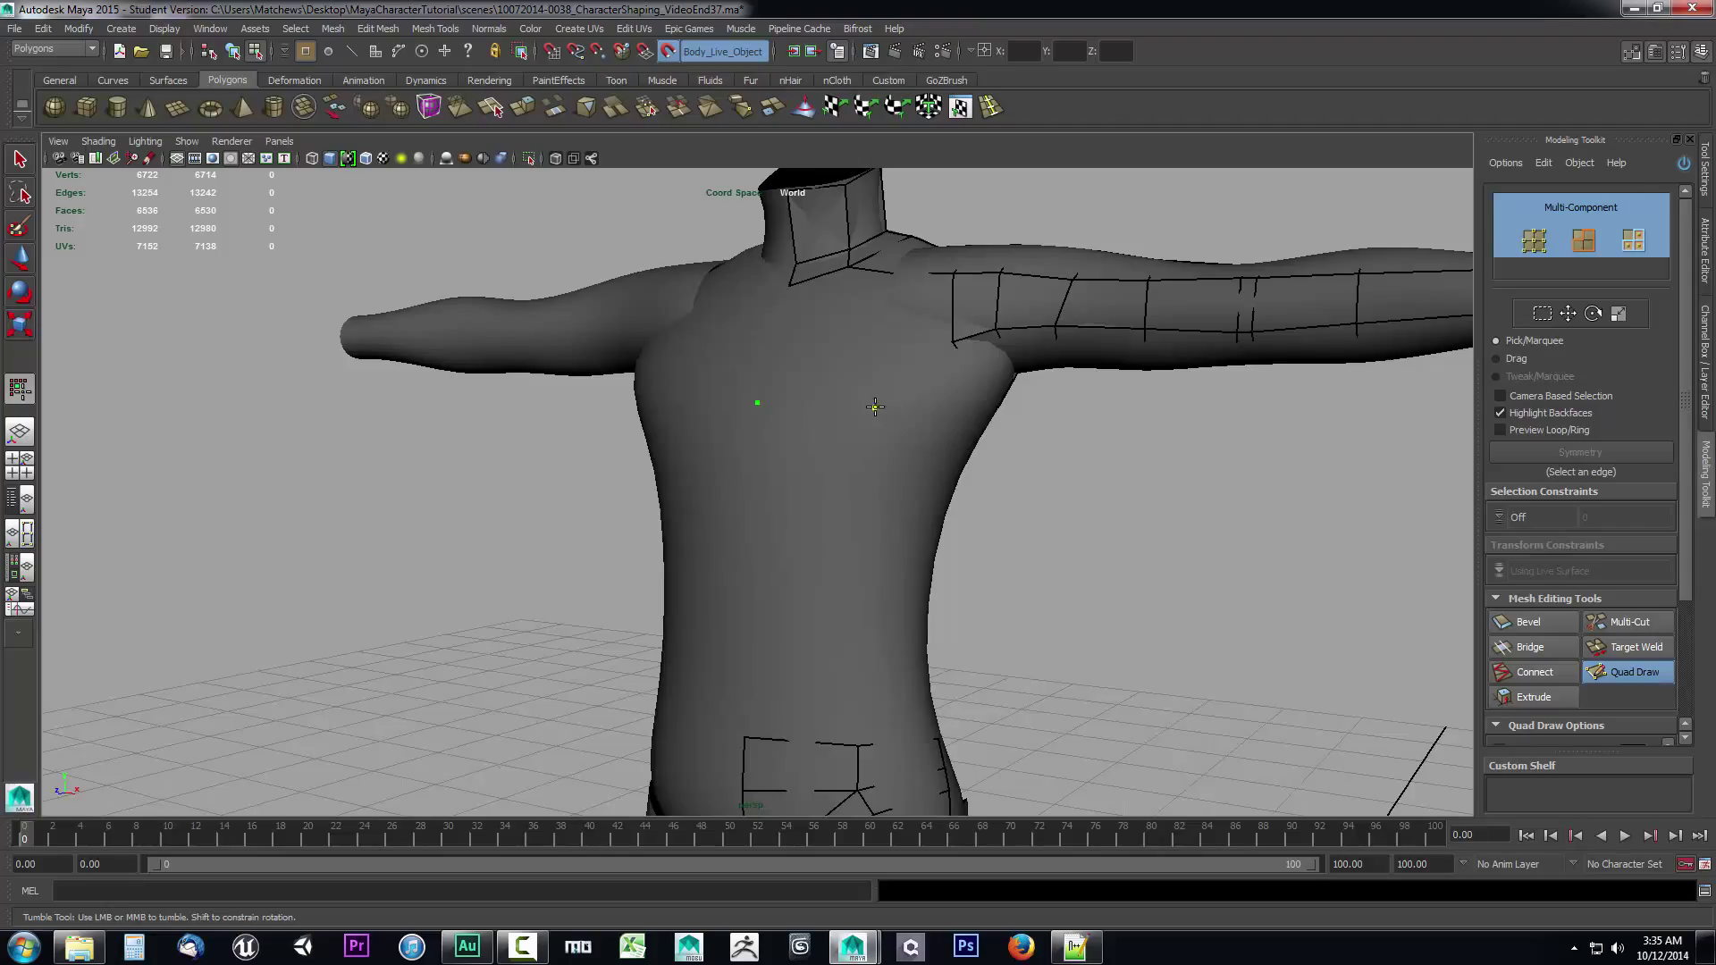
{"action": "left_click", "coordinate": [821, 523], "text": "shift"}
Place a point below the armpit and fill a tall quad down the side of the torso to the hip.
{"action": "left_click_drag", "start_coordinate": [1111, 563], "coordinate": [963, 512], "text": "alt"}
{"action": "left_click", "coordinate": [843, 339]}
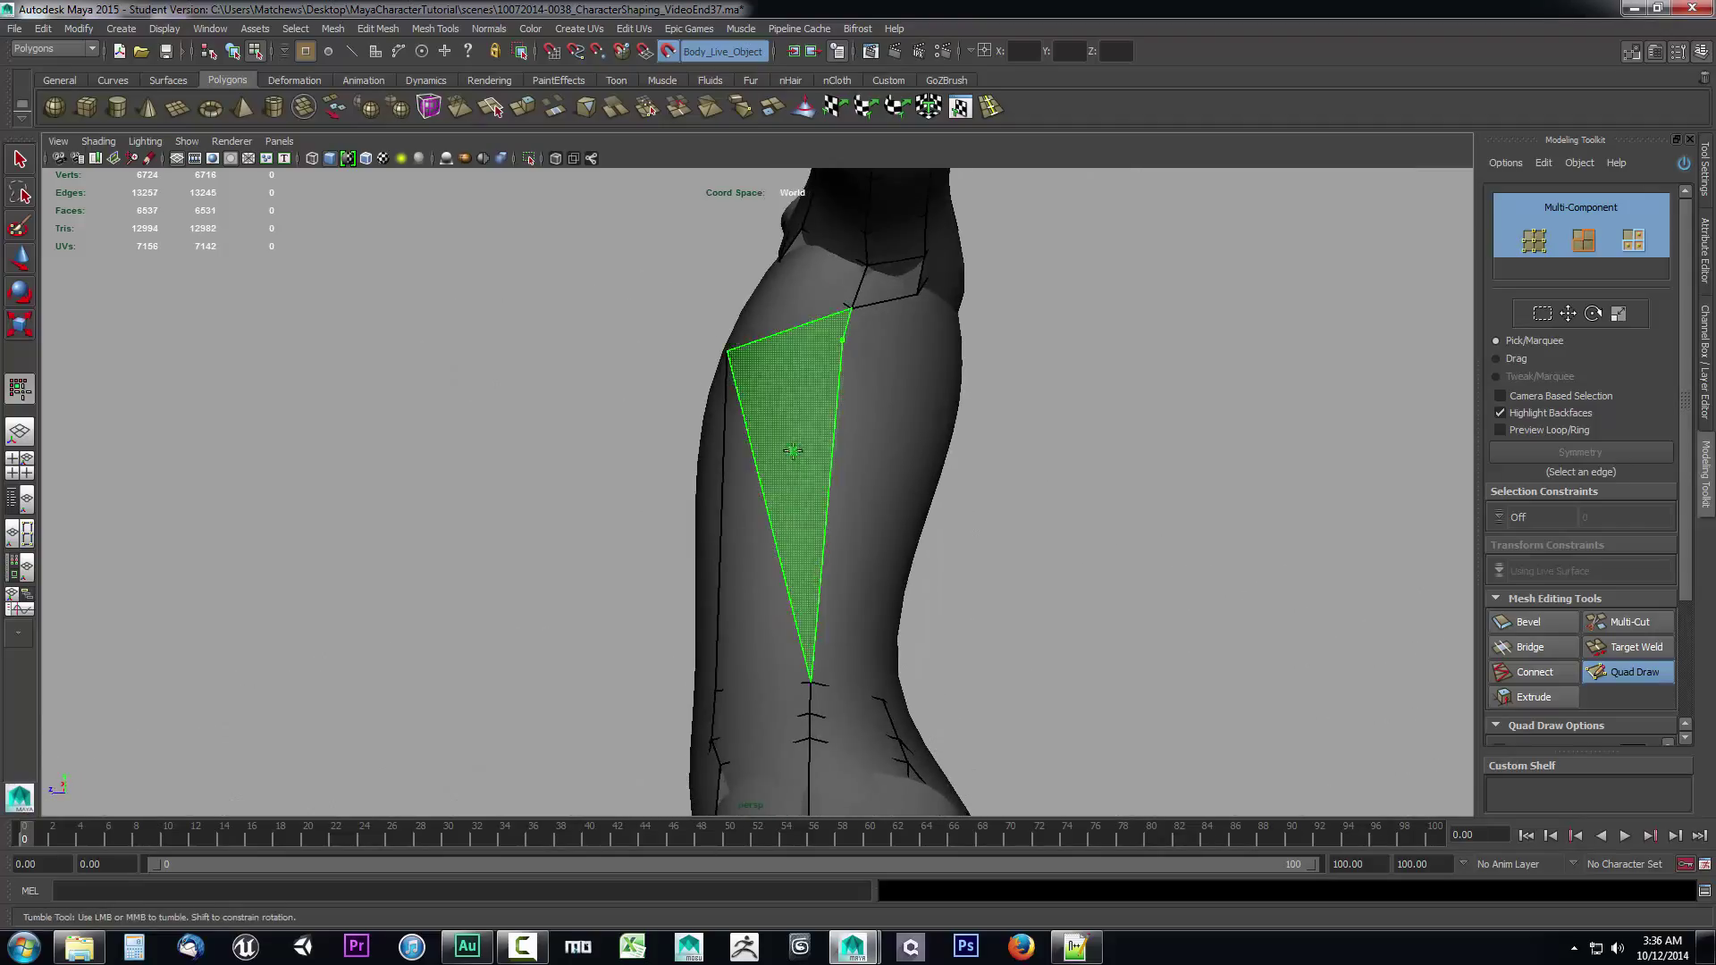
{"action": "left_click_drag", "start_coordinate": [762, 506], "coordinate": [844, 485], "text": "alt"}
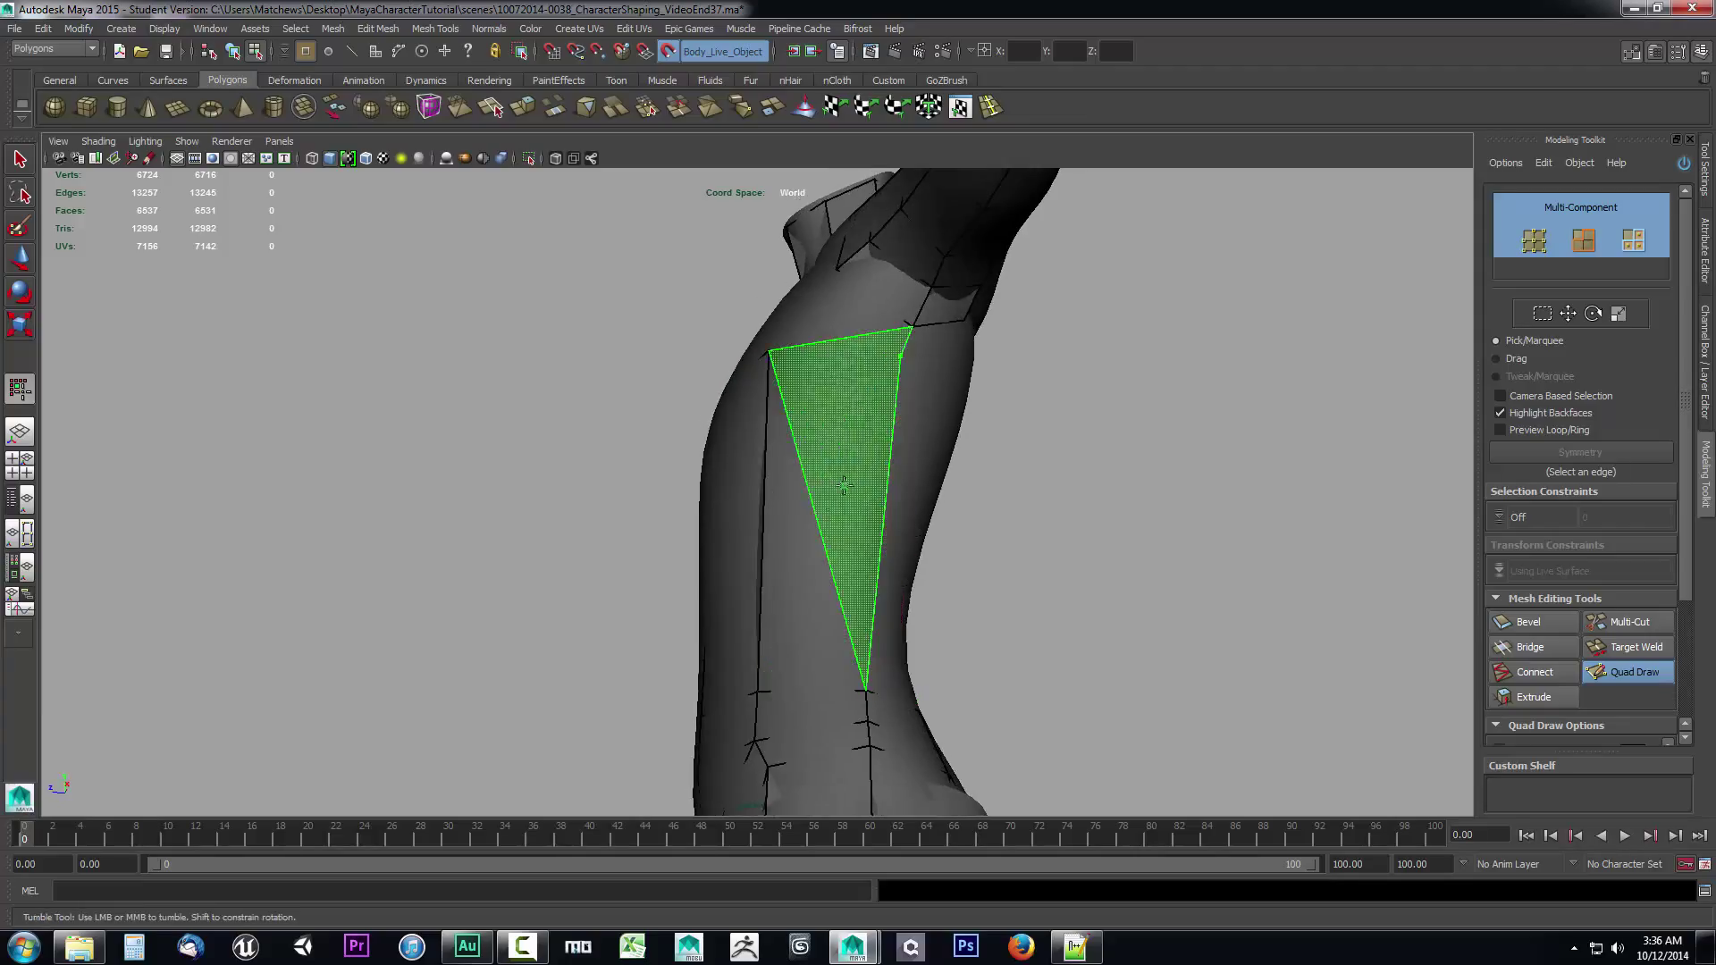
{"action": "left_click", "coordinate": [820, 528], "text": "shift"}
Place a point behind the armpit and fill a tall quad down the outer back to the hip quads.
{"action": "mouse_move", "coordinate": [1118, 548]}
{"action": "left_mouse_down", "text": "alt"}
{"action": "mouse_move", "coordinate": [1015, 536]}
{"action": "mouse_move", "coordinate": [826, 393]}
{"action": "left_mouse_up", "text": "alt"}
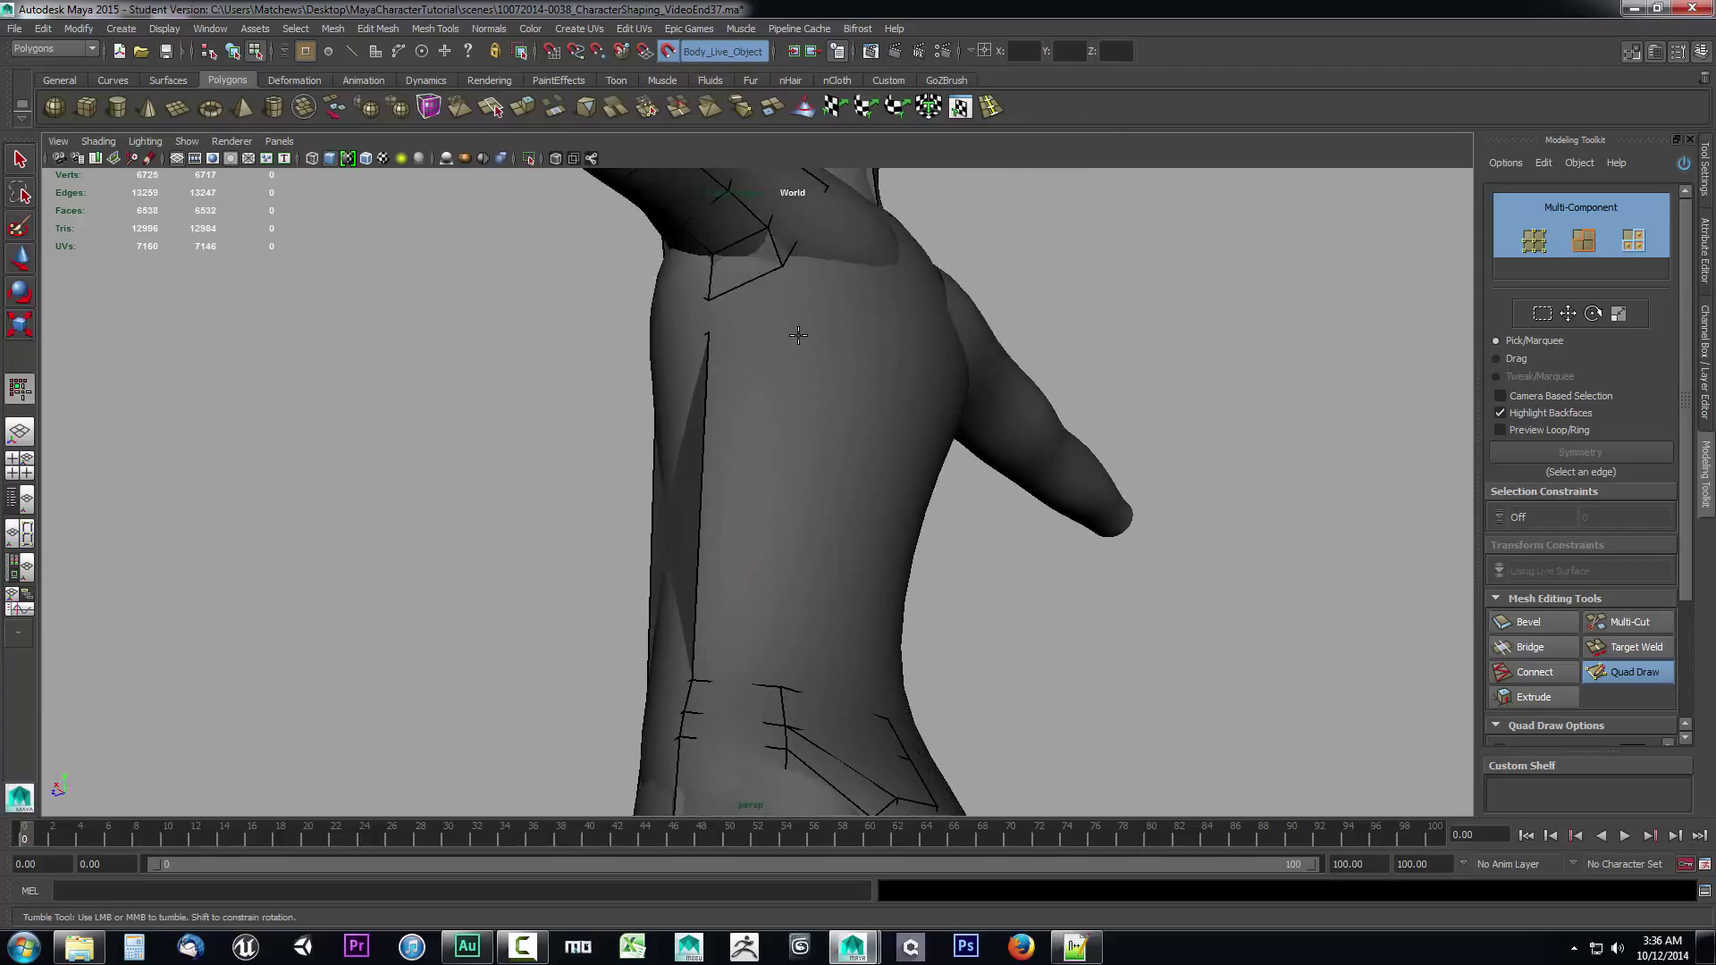
{"action": "left_click", "coordinate": [753, 508], "text": "shift"}
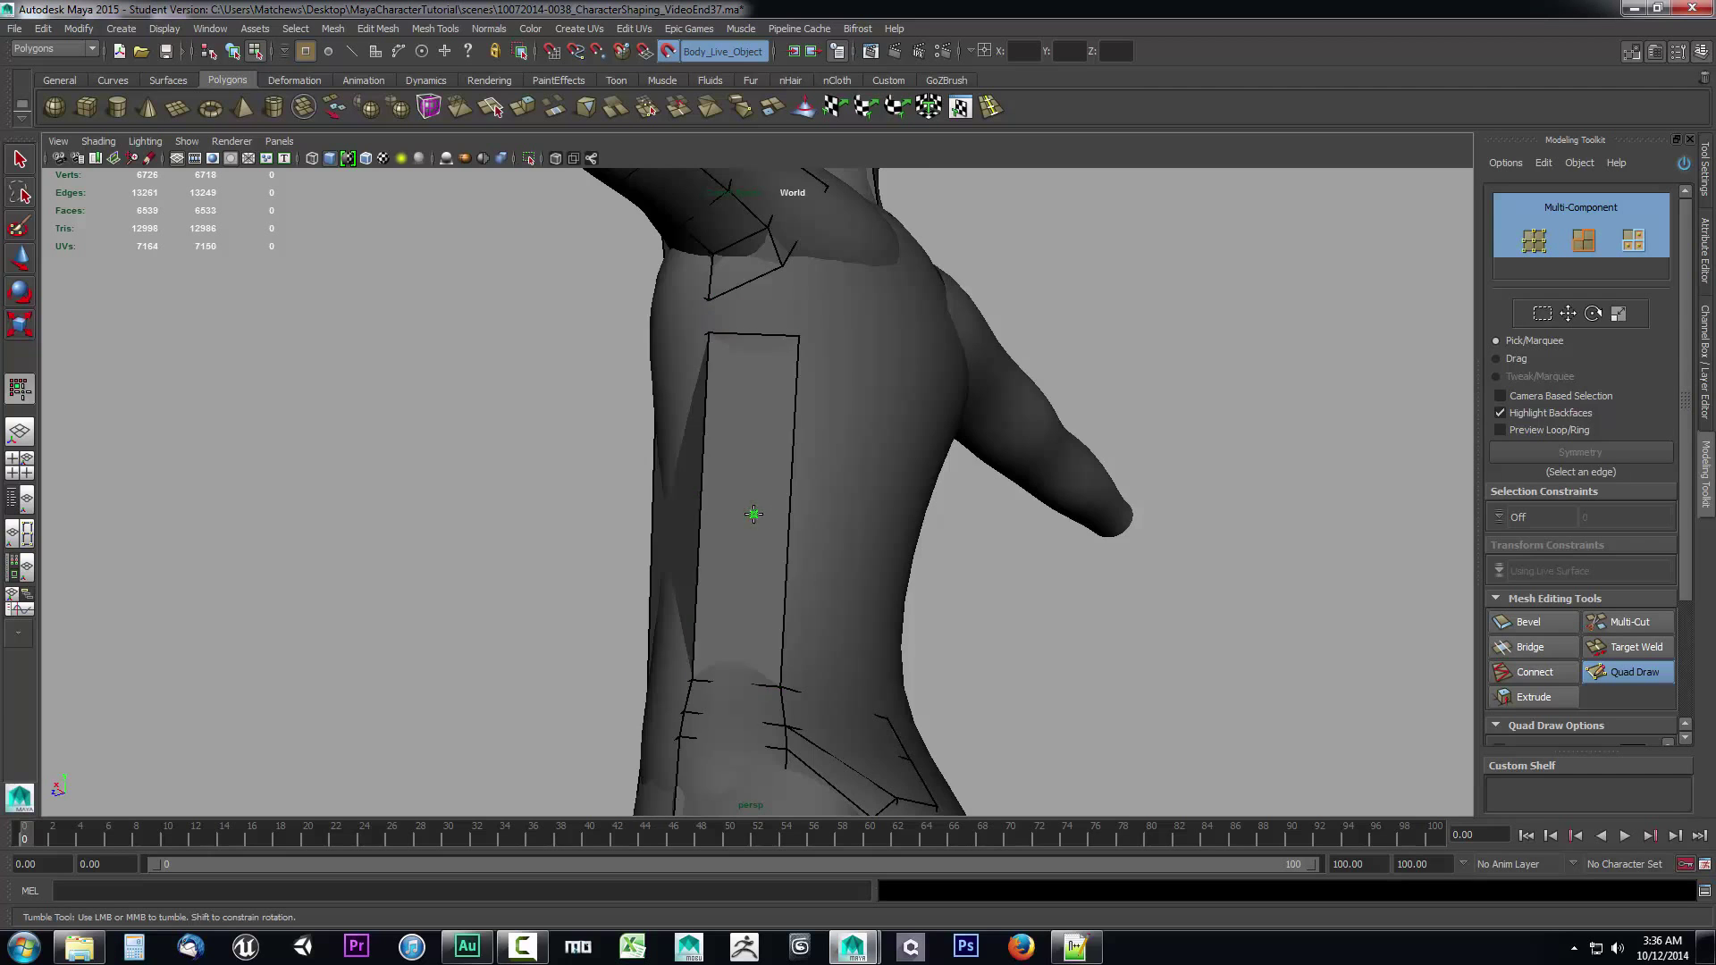
{"action": "mouse_move", "coordinate": [1015, 549]}
{"action": "left_mouse_down", "text": "alt"}
{"action": "mouse_move", "coordinate": [1199, 613]}
{"action": "mouse_move", "coordinate": [840, 550]}
{"action": "left_mouse_up", "text": "alt"}
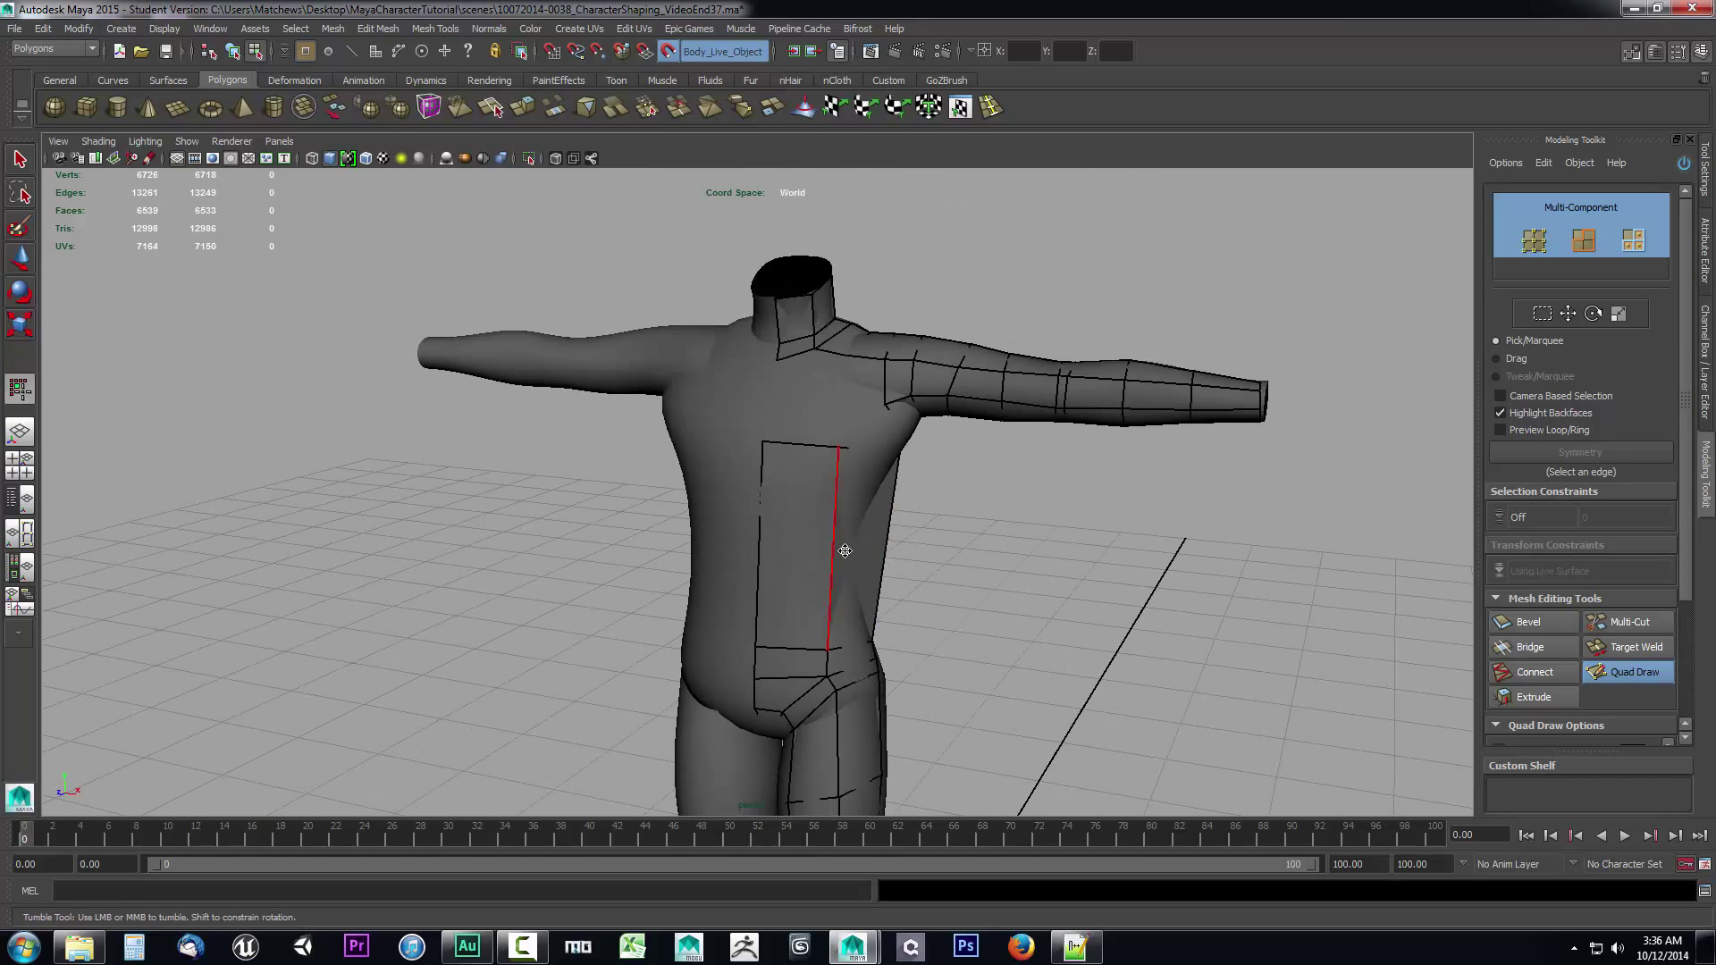
{"action": "left_click_drag", "start_coordinate": [1168, 553], "coordinate": [748, 445], "text": "alt"}
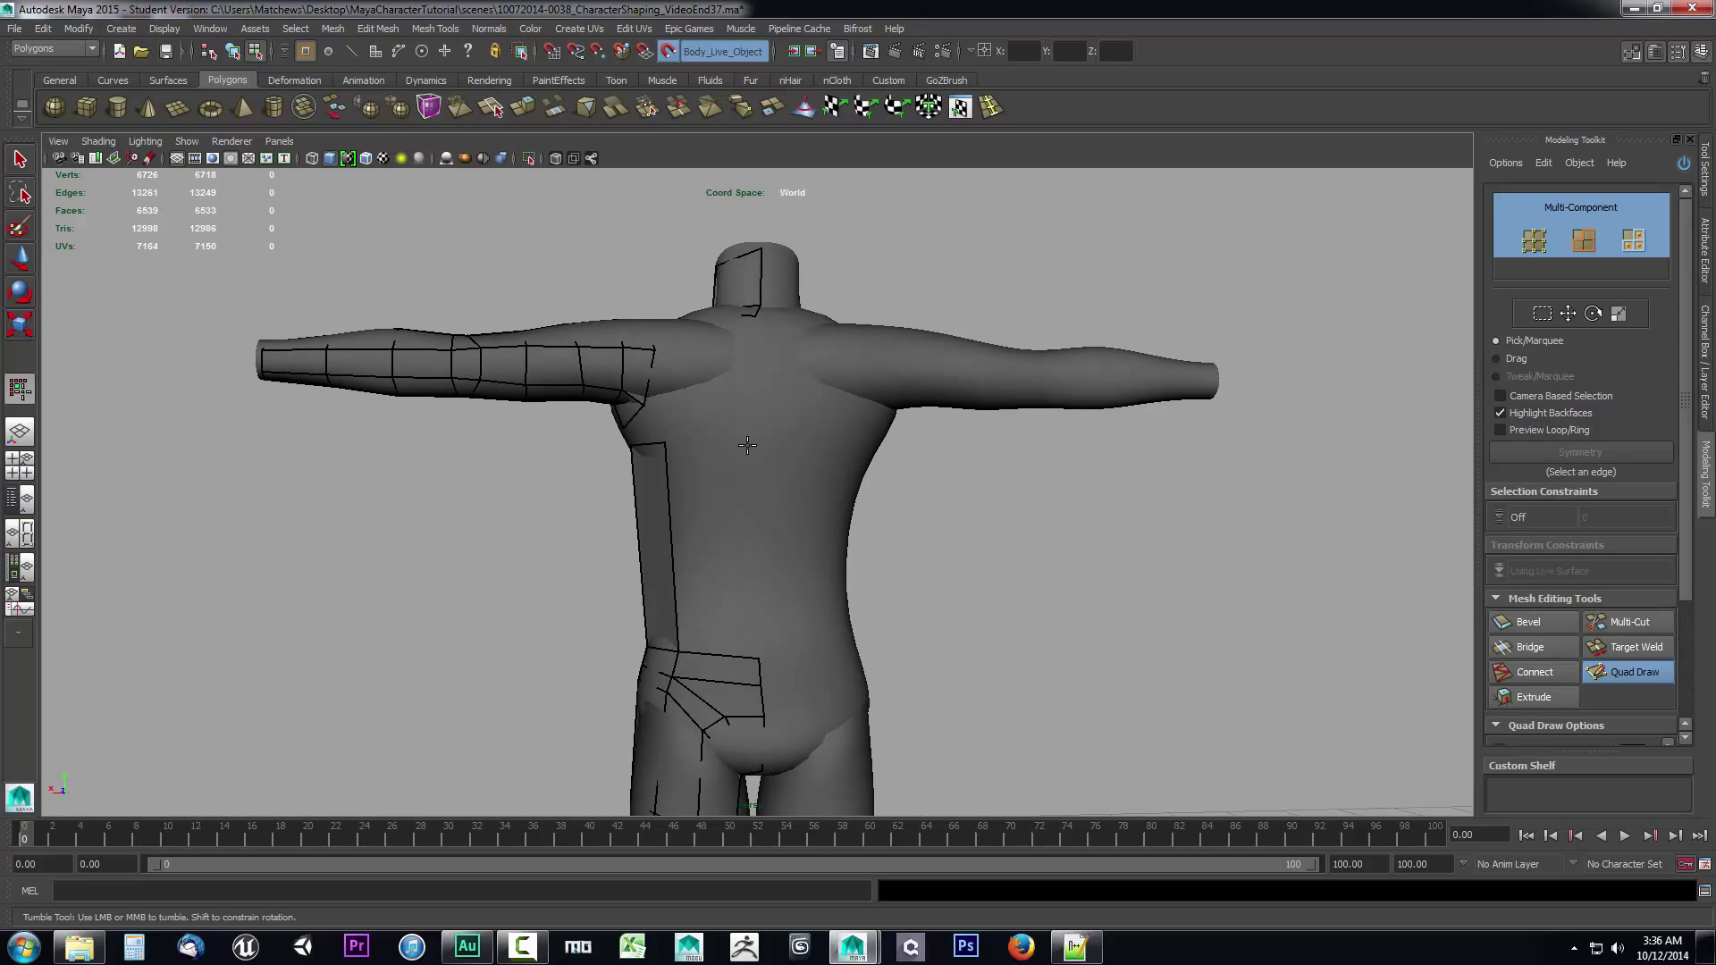
Insert a horizontal edge loop around the tall torso quads at mid-torso height.
{"action": "mouse_move", "coordinate": [763, 517]}
{"action": "left_mouse_down", "text": "alt"}
{"action": "mouse_move", "coordinate": [1068, 521]}
{"action": "mouse_move", "coordinate": [840, 558]}
{"action": "mouse_move", "coordinate": [1080, 582]}
{"action": "mouse_move", "coordinate": [927, 582]}
{"action": "mouse_move", "coordinate": [1238, 572]}
{"action": "left_mouse_up", "text": "alt"}
{"action": "left_click", "coordinate": [840, 543], "text": "ctrl"}
{"action": "scroll", "coordinate": [1083, 567], "scroll_direction": "up", "scroll_amount": 3}
{"action": "left_click_drag", "start_coordinate": [1083, 567], "coordinate": [1099, 533], "text": "alt"}
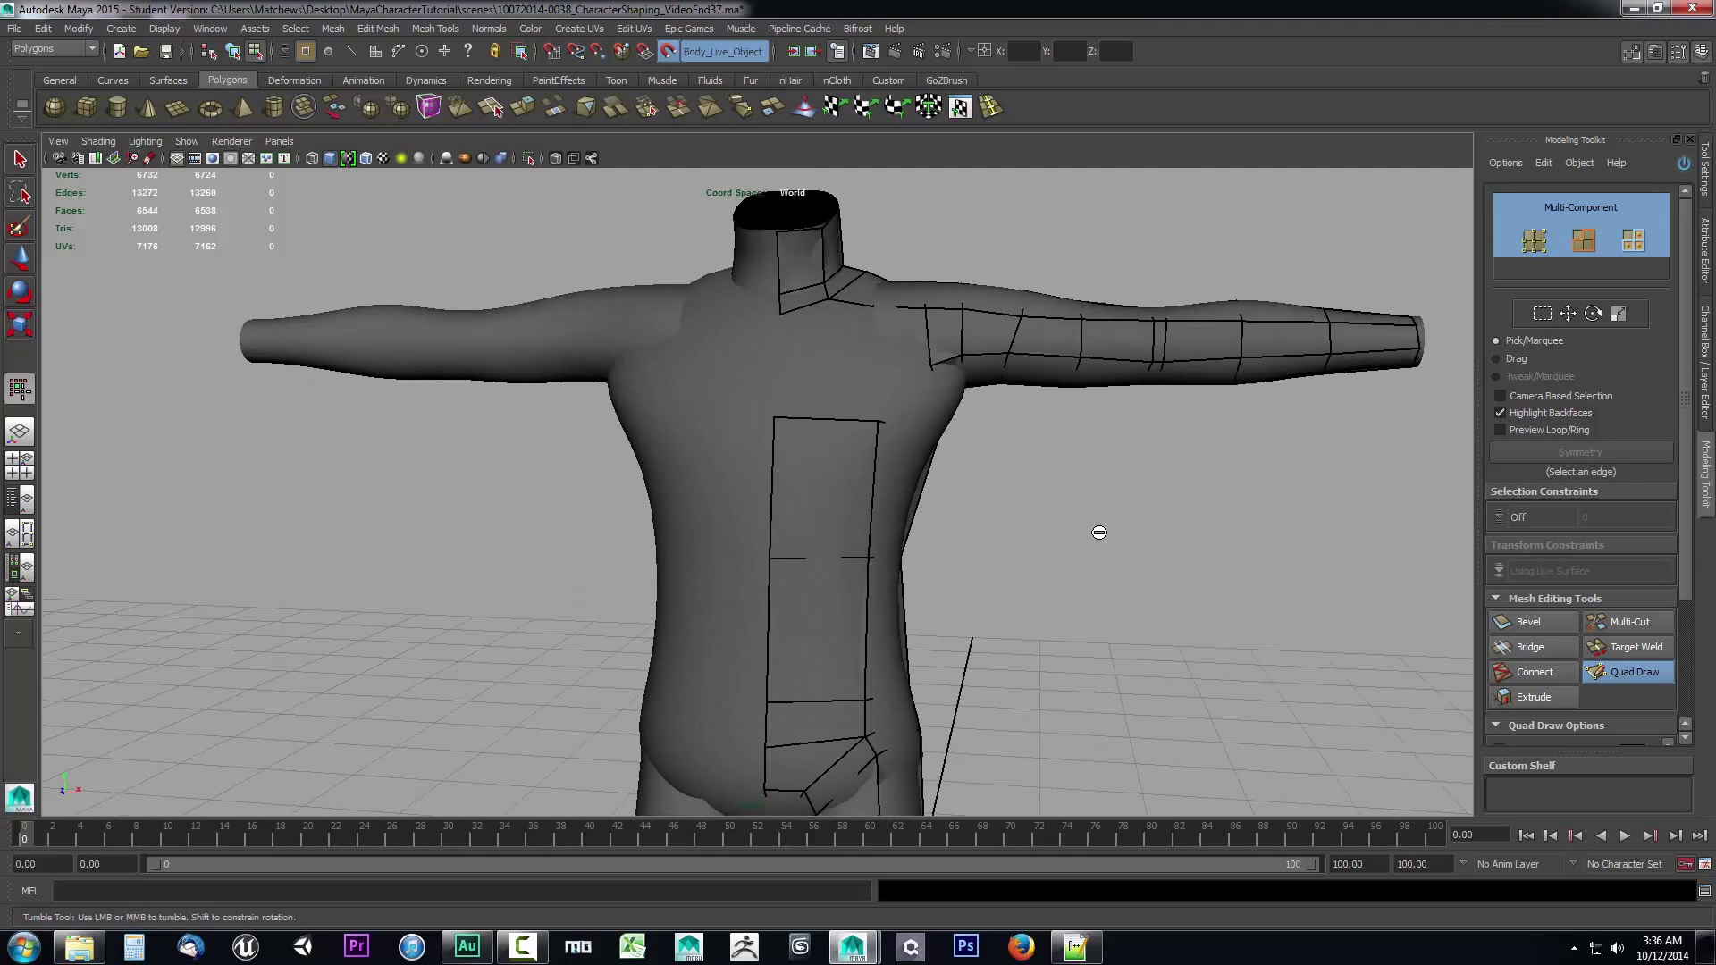
Delete the extra edge at the shoulder end beside the neck and move the nearby collar vertex outward toward the shoulder.
{"action": "scroll", "coordinate": [1099, 532], "scroll_direction": "up", "scroll_amount": 3}
{"action": "middle_click_drag", "start_coordinate": [1099, 533], "coordinate": [1018, 613], "text": "alt"}
{"action": "left_click_drag", "start_coordinate": [1137, 619], "coordinate": [786, 616], "text": "alt"}
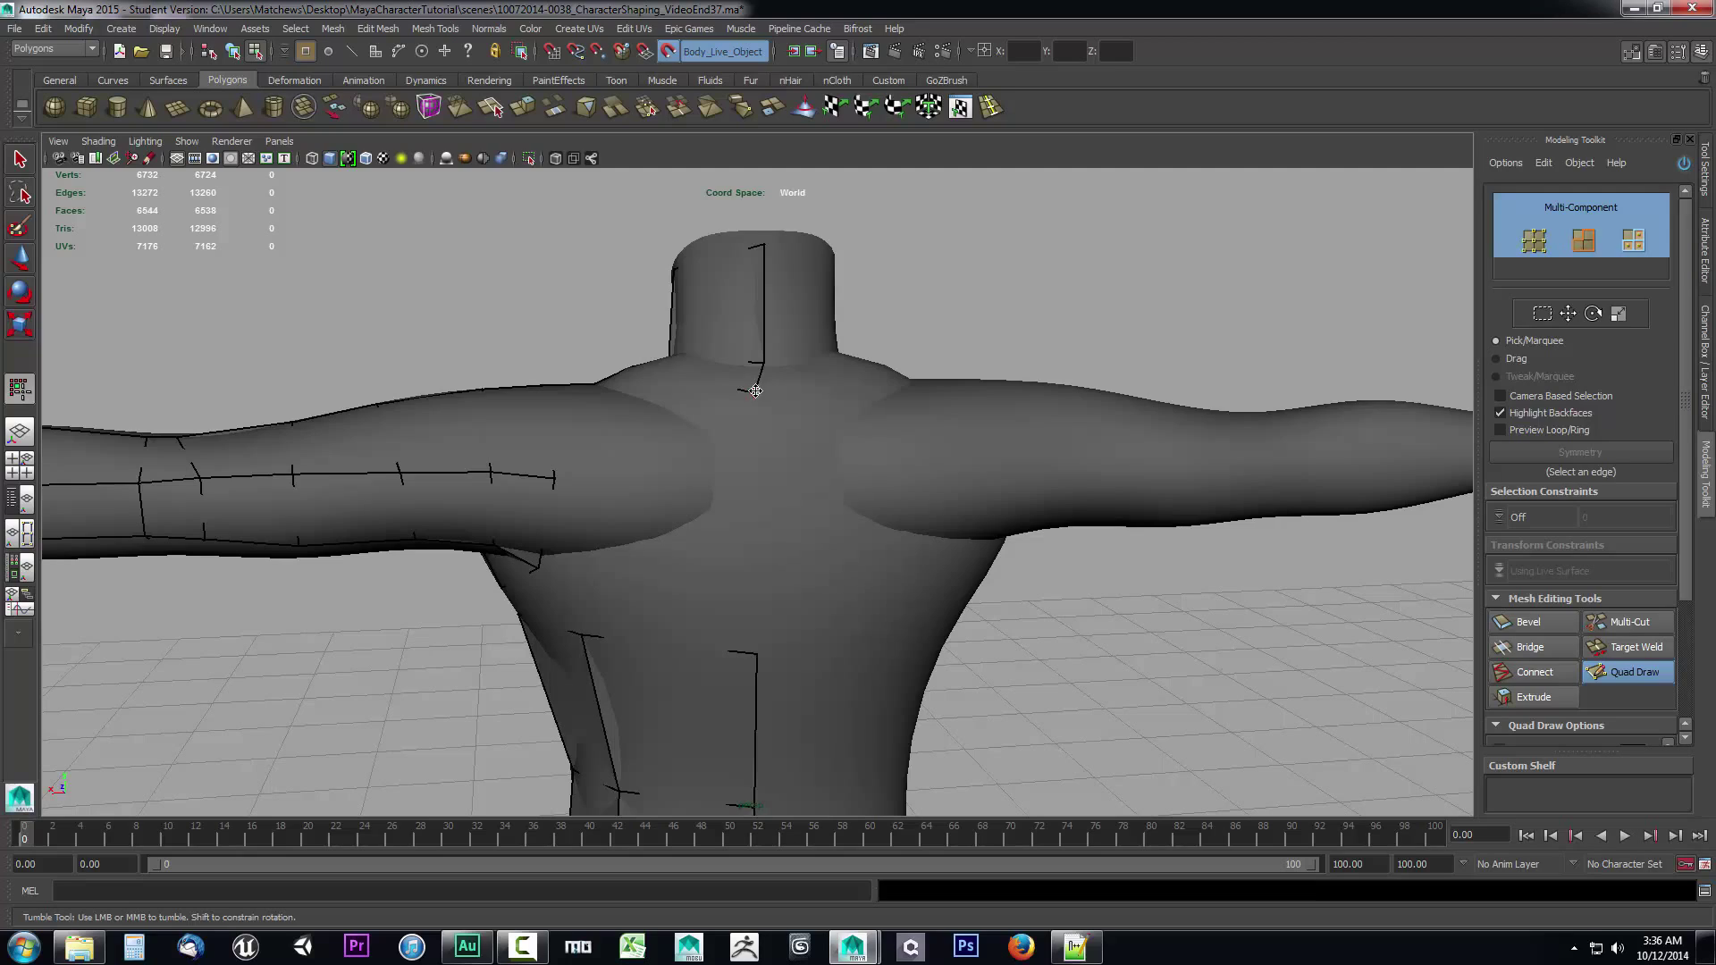
{"action": "left_click_drag", "start_coordinate": [805, 435], "coordinate": [1043, 561], "text": "alt"}
{"action": "scroll", "coordinate": [934, 555], "scroll_direction": "down", "scroll_amount": 6}
{"action": "scroll", "coordinate": [919, 595], "scroll_direction": "up", "scroll_amount": 4}
{"action": "left_click_drag", "start_coordinate": [898, 597], "coordinate": [938, 588], "text": "alt"}
{"action": "scroll", "coordinate": [938, 595], "scroll_direction": "up", "scroll_amount": 3}
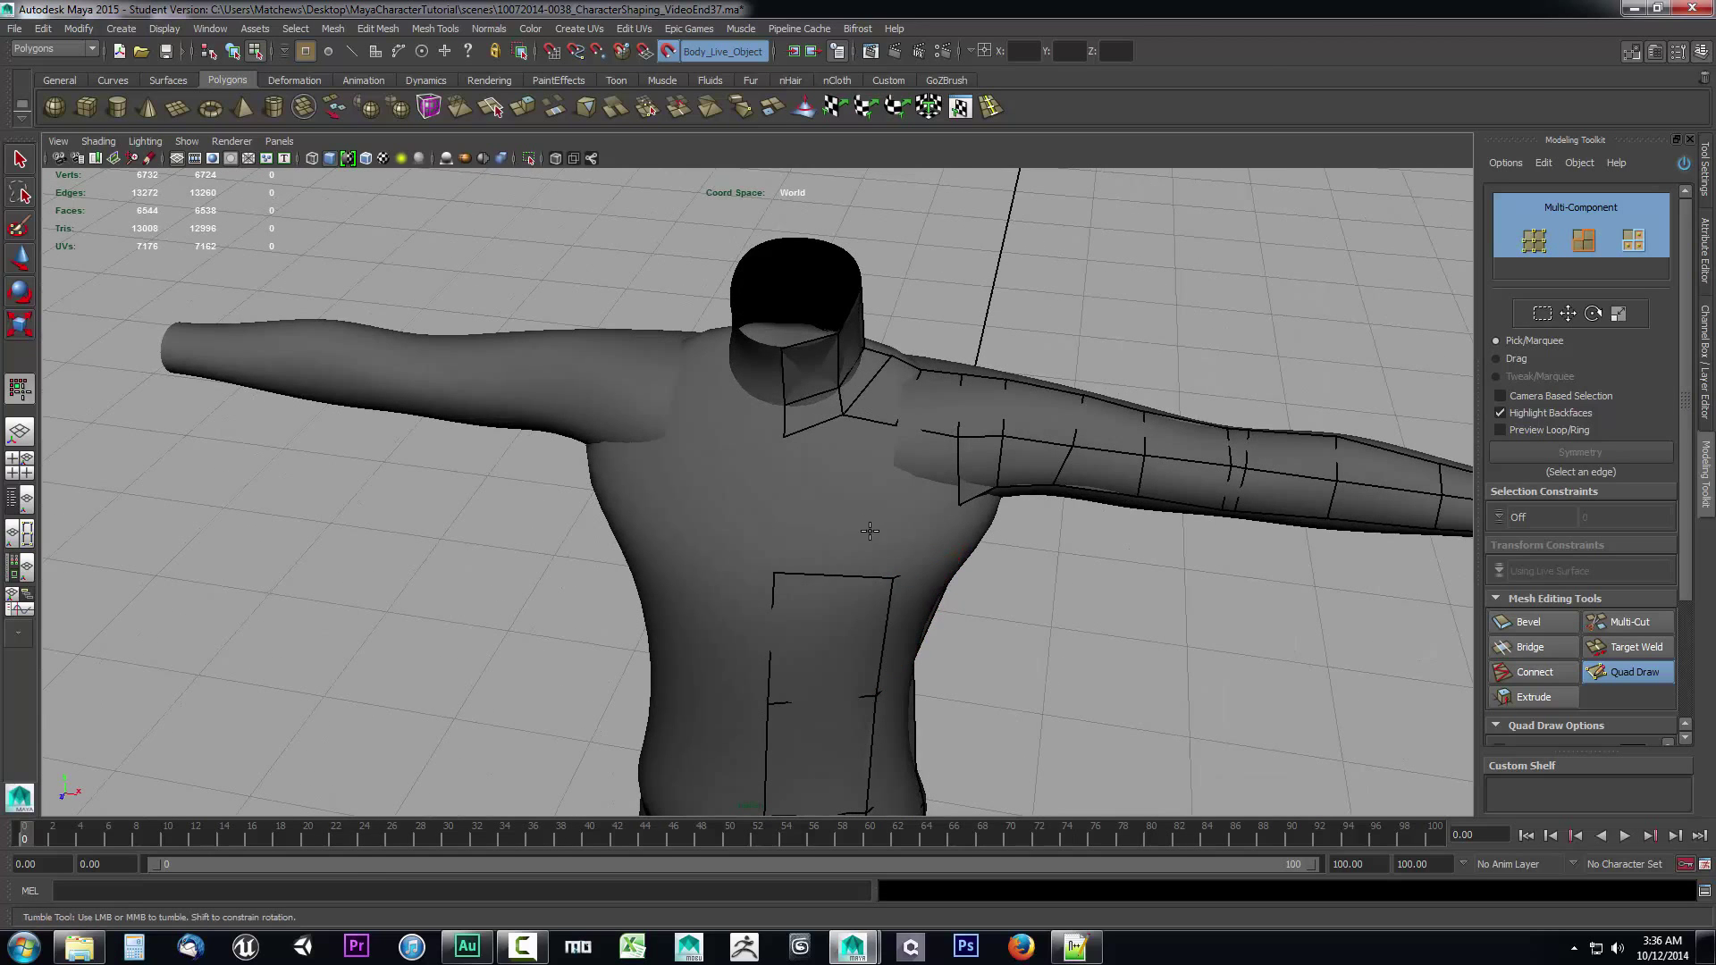
{"action": "left_click_drag", "start_coordinate": [843, 517], "coordinate": [849, 507], "text": "alt"}
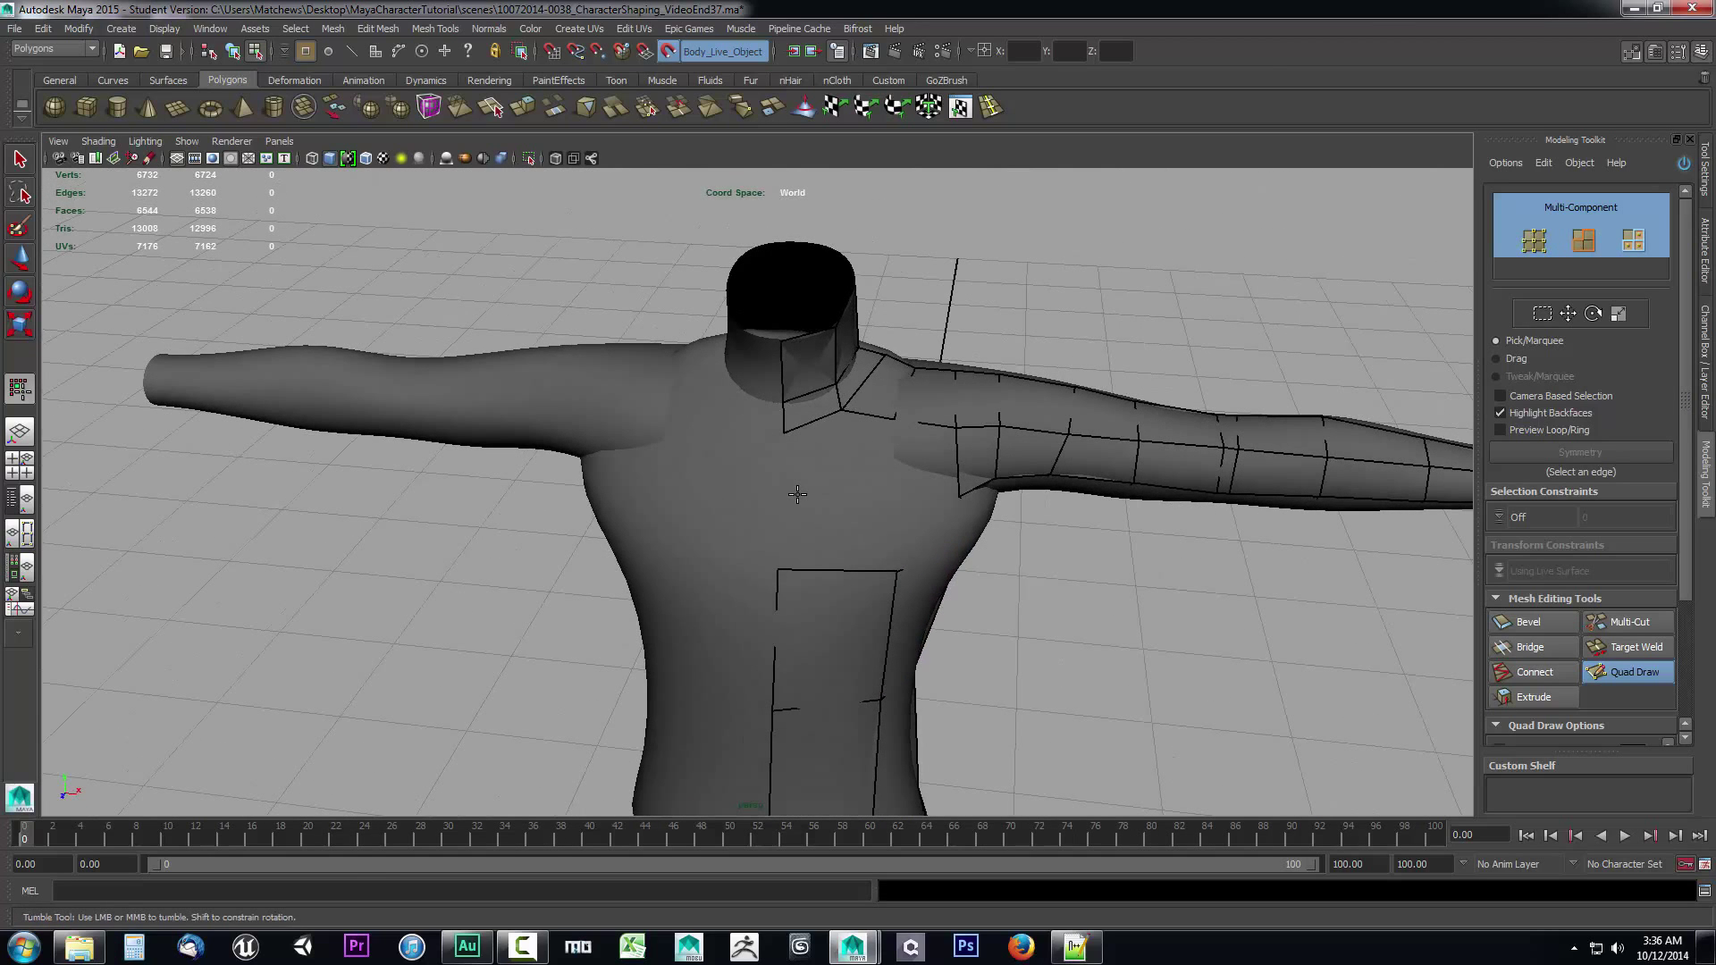
{"action": "middle_click_drag", "start_coordinate": [885, 499], "coordinate": [834, 501], "text": "alt"}
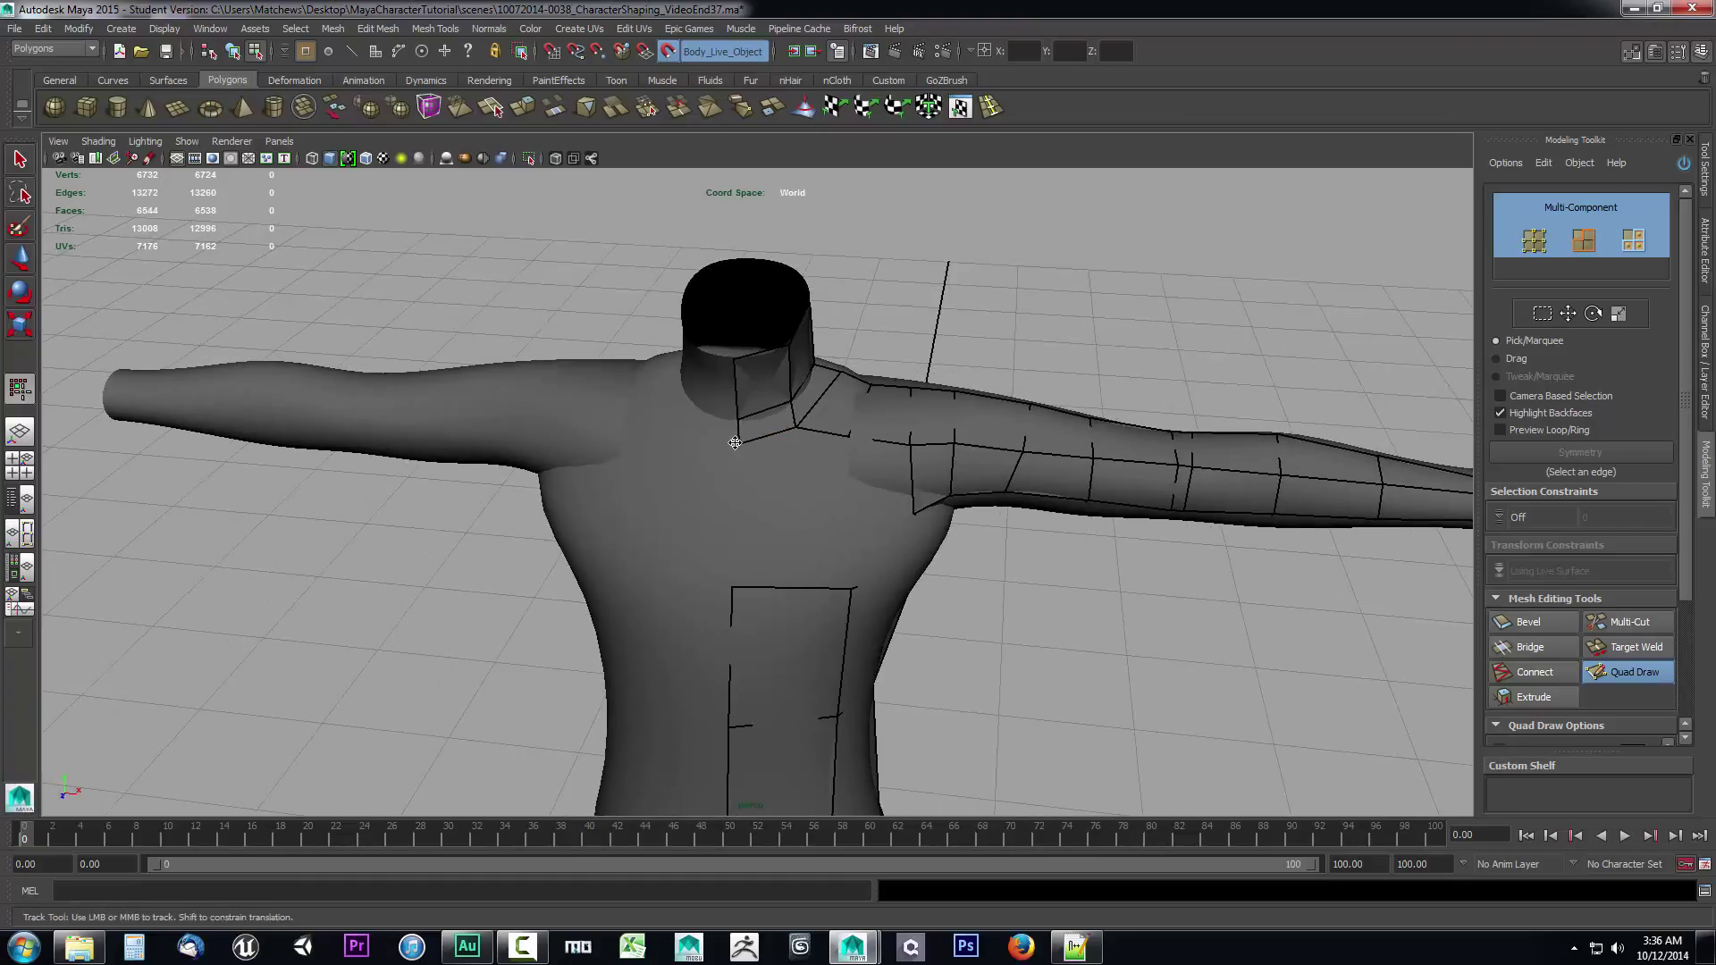
{"action": "left_click_drag", "start_coordinate": [796, 428], "coordinate": [848, 467]}
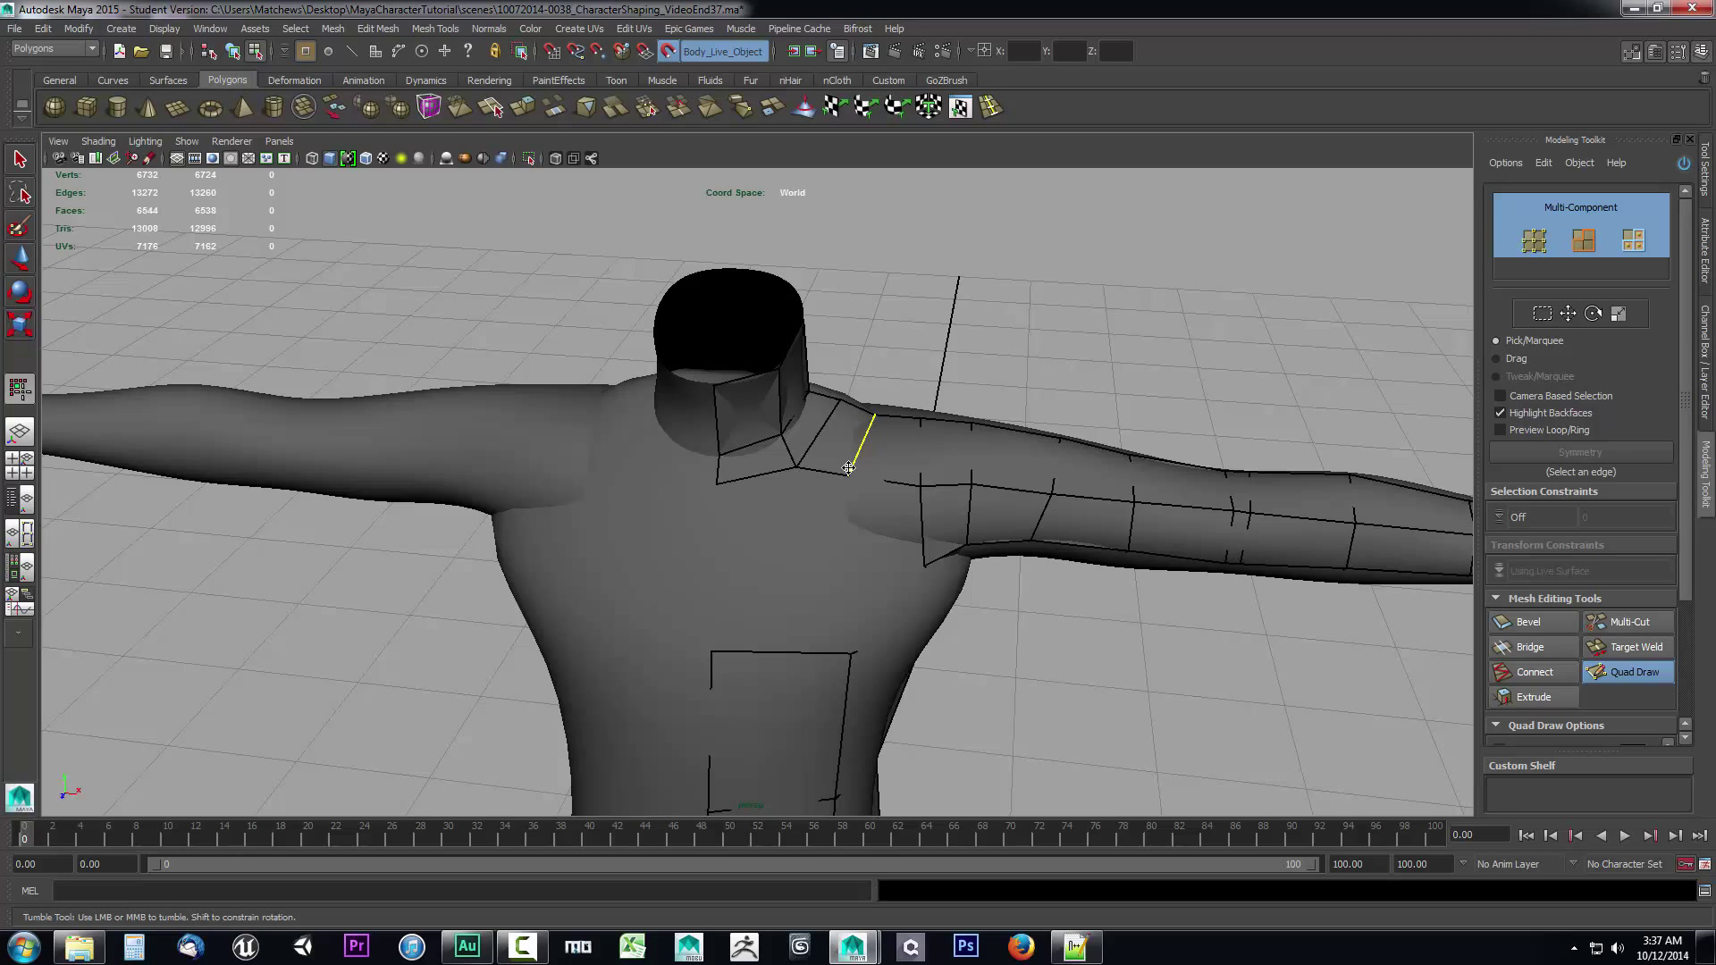
{"action": "left_click", "coordinate": [848, 467], "text": "ctrl+shift"}
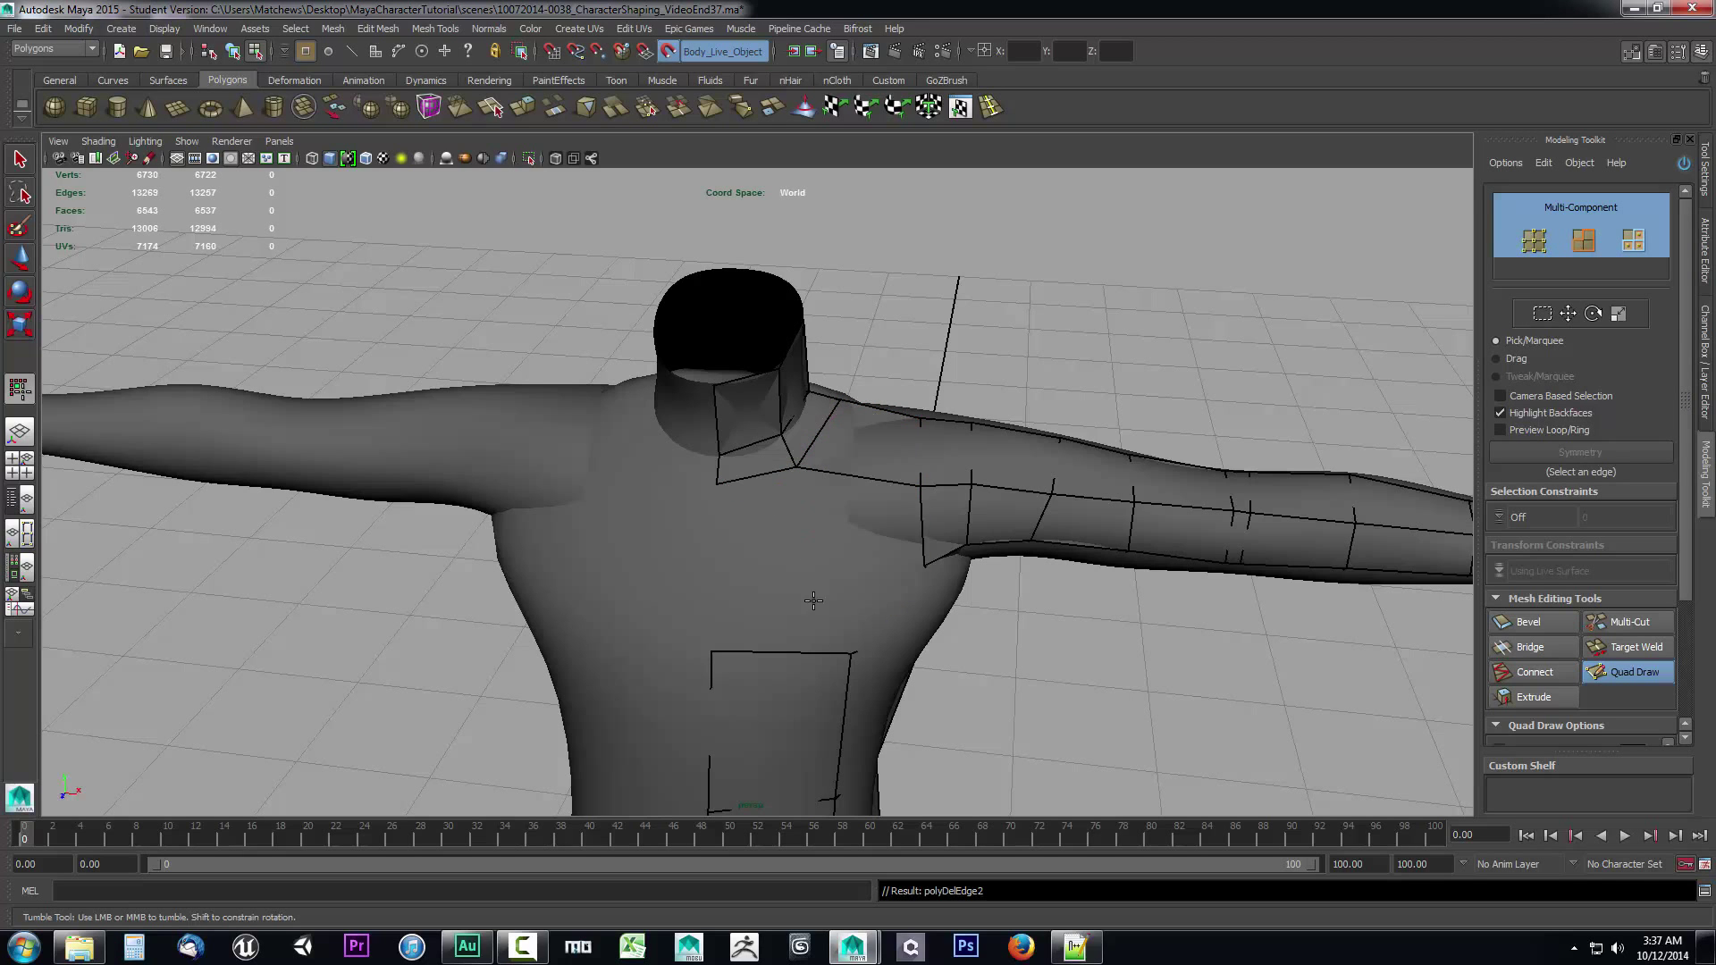
{"action": "mouse_move", "coordinate": [811, 554]}
{"action": "left_mouse_down", "text": "alt"}
{"action": "mouse_move", "coordinate": [801, 462]}
{"action": "mouse_move", "coordinate": [841, 474]}
{"action": "left_mouse_up", "text": "alt"}
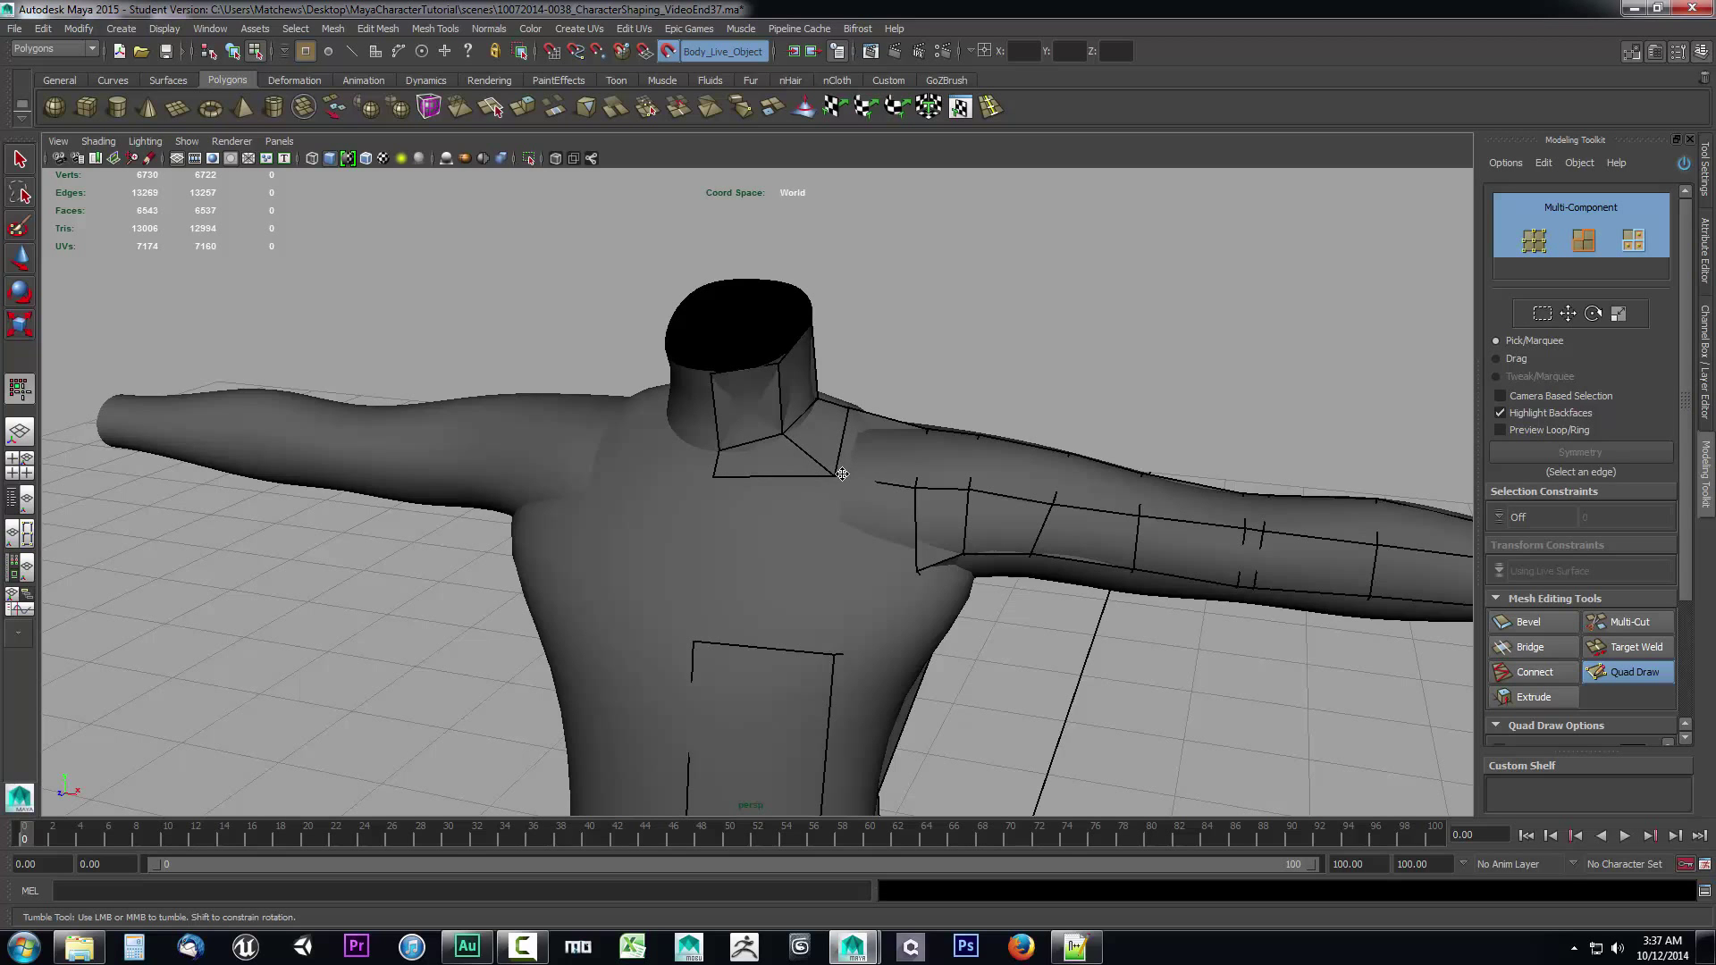
Fill the chest quad below the collar and the adjoining quad running from the upper chest to the front of the armpit.
{"action": "left_click", "coordinate": [759, 585], "text": "shift"}
{"action": "mouse_move", "coordinate": [850, 613]}
{"action": "left_mouse_down", "text": "alt"}
{"action": "mouse_move", "coordinate": [815, 602]}
{"action": "mouse_move", "coordinate": [833, 596]}
{"action": "left_mouse_up", "text": "alt"}
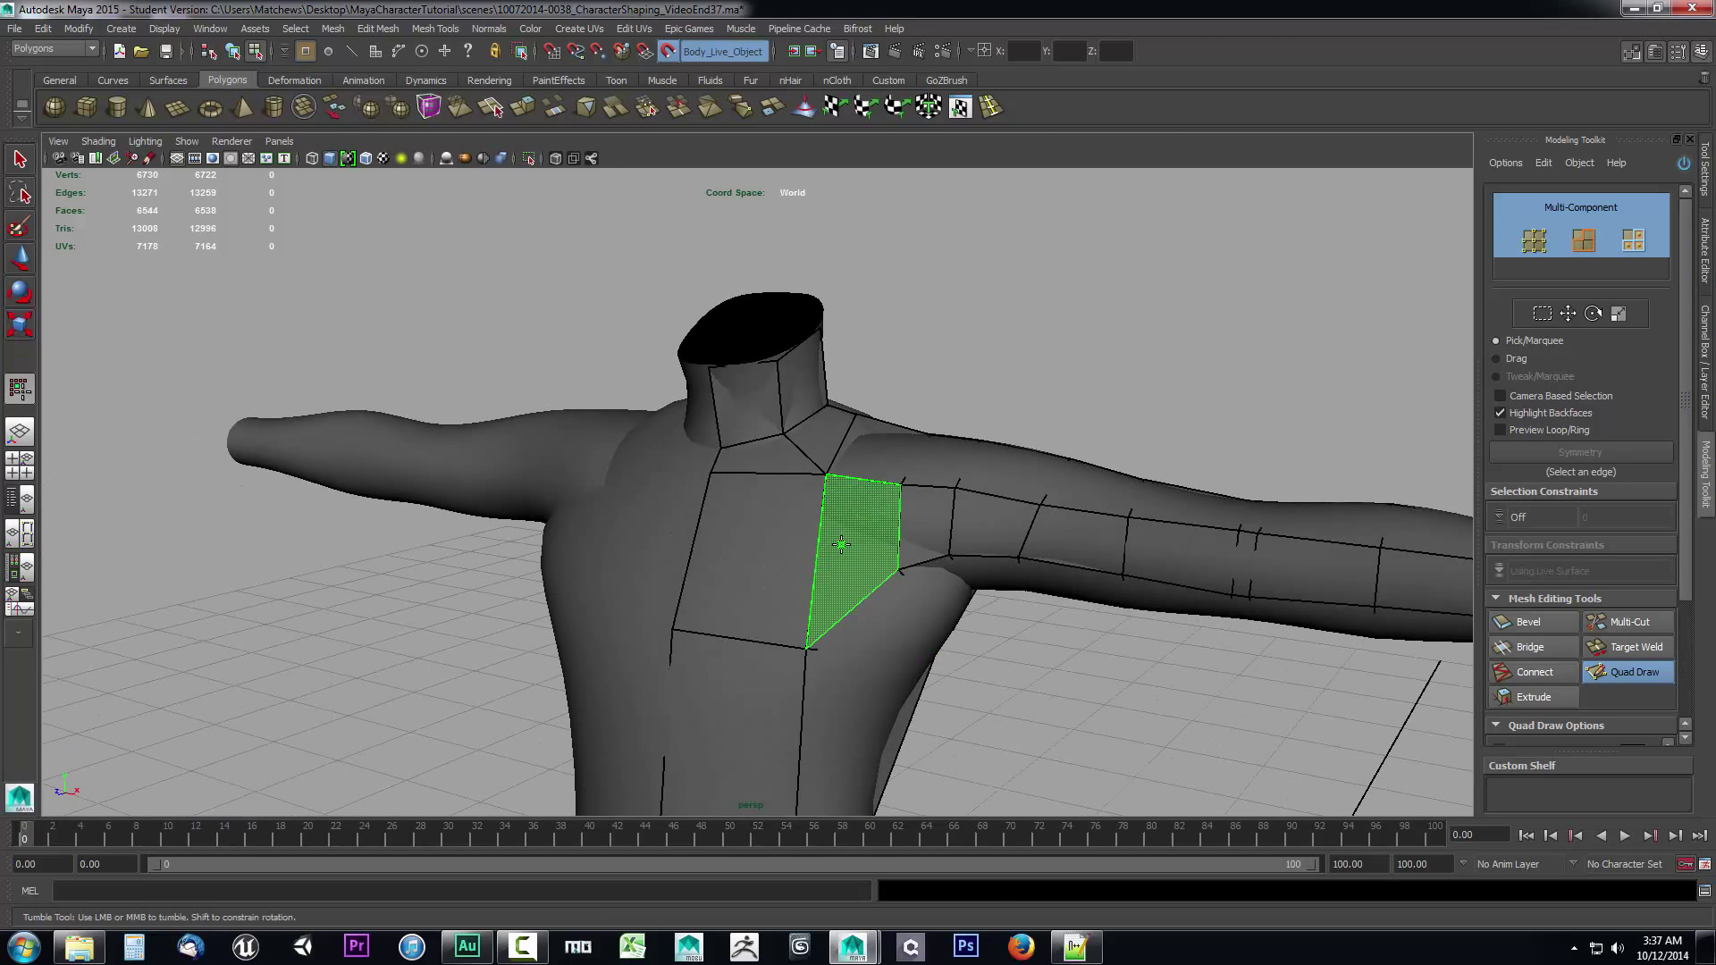
{"action": "left_click", "coordinate": [841, 544], "text": "shift"}
Fill the front and rear quads joining the side of the torso to the underside of the arm at the armpit.
{"action": "left_click_drag", "start_coordinate": [824, 636], "coordinate": [818, 571], "text": "alt"}
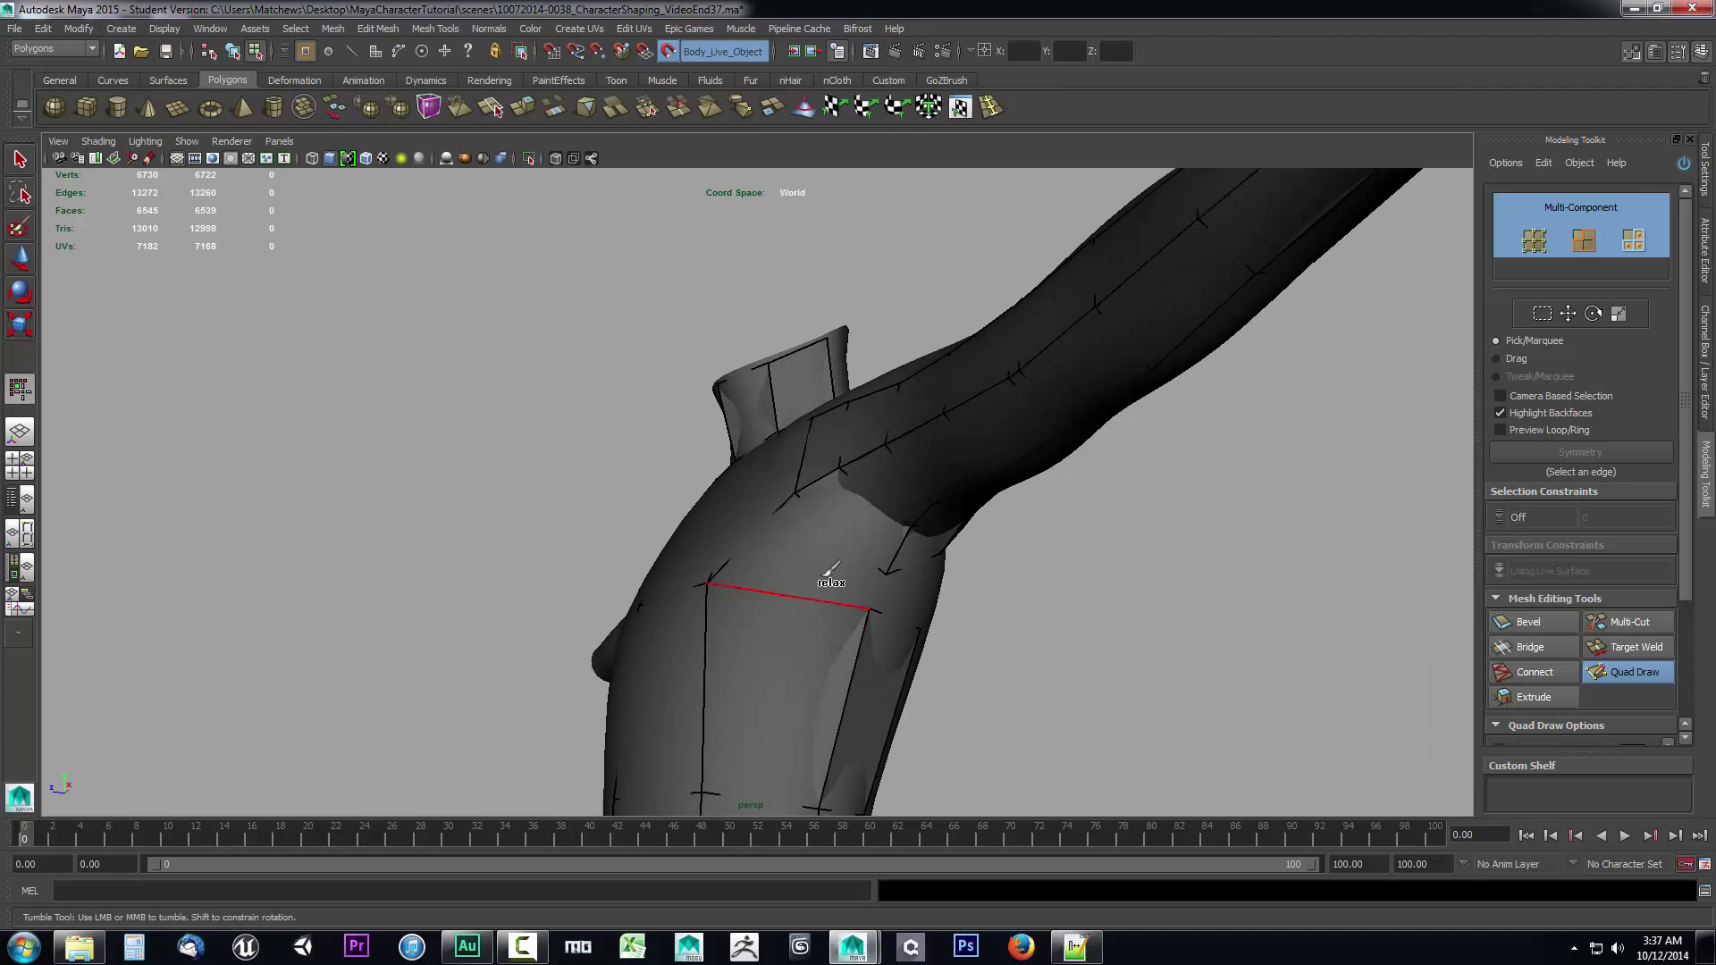
{"action": "left_click", "coordinate": [817, 560], "text": "shift"}
{"action": "left_click_drag", "start_coordinate": [1026, 620], "coordinate": [911, 630], "text": "alt"}
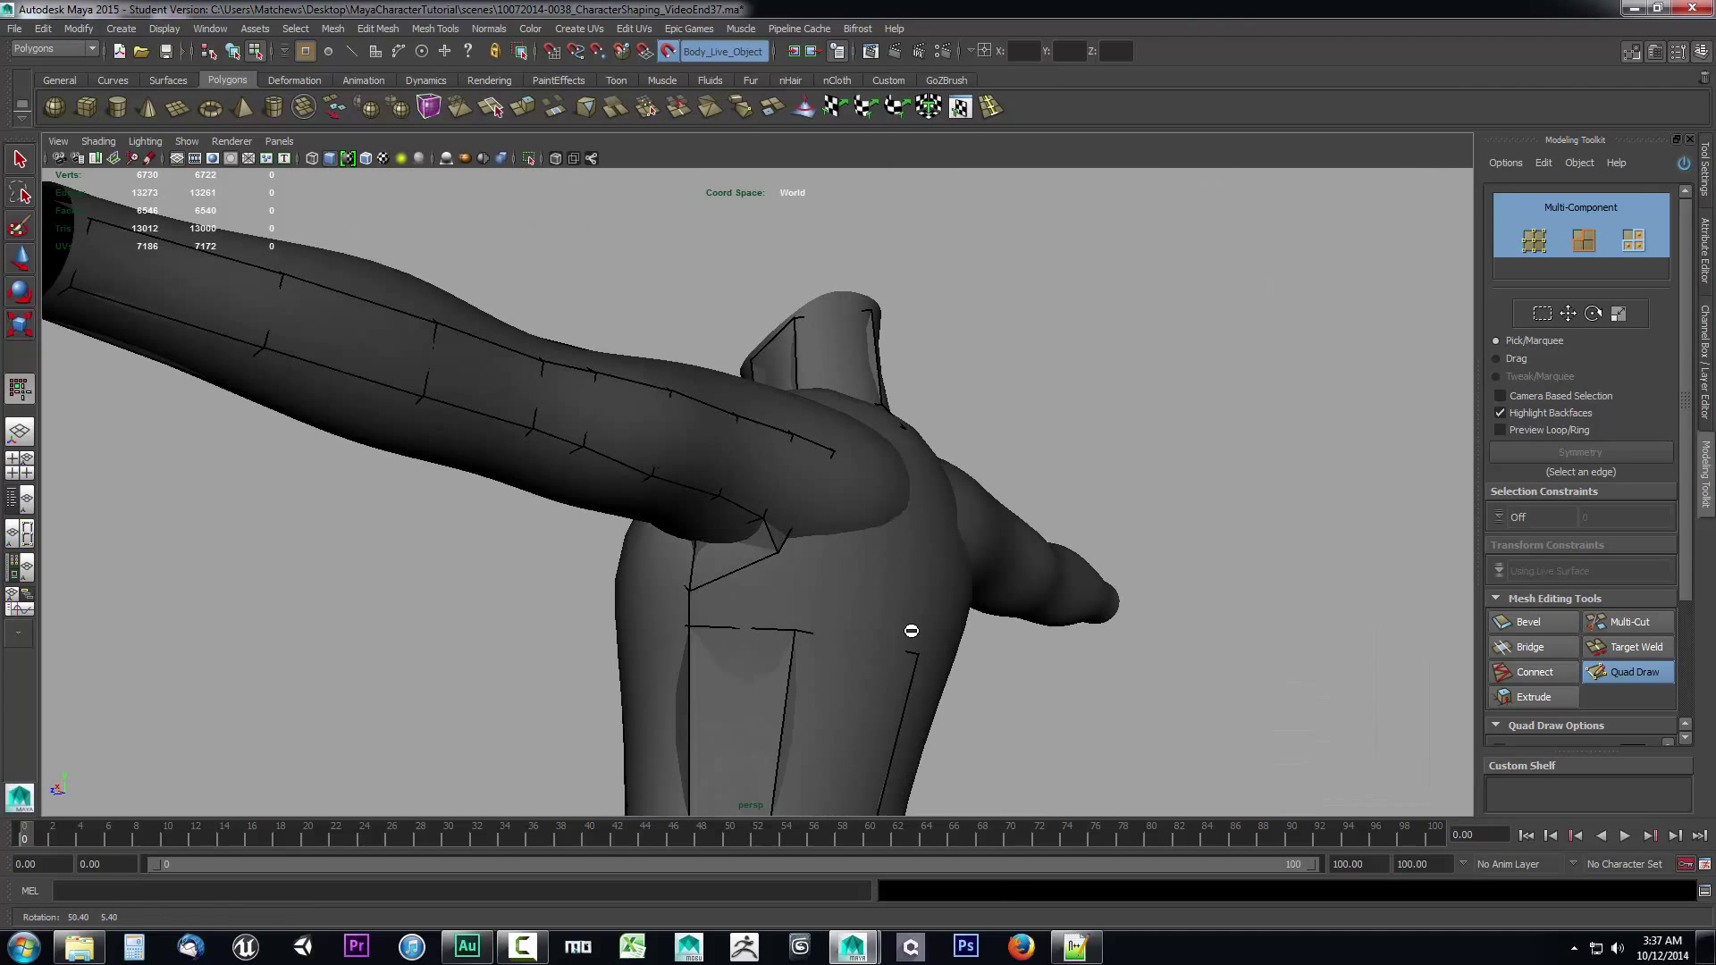
{"action": "left_click", "coordinate": [765, 611], "text": "shift"}
Insert an edge loop around the shoulder end of the arm, passing through the quads beneath the armpit.
{"action": "left_click_drag", "start_coordinate": [765, 611], "coordinate": [841, 619], "text": "alt"}
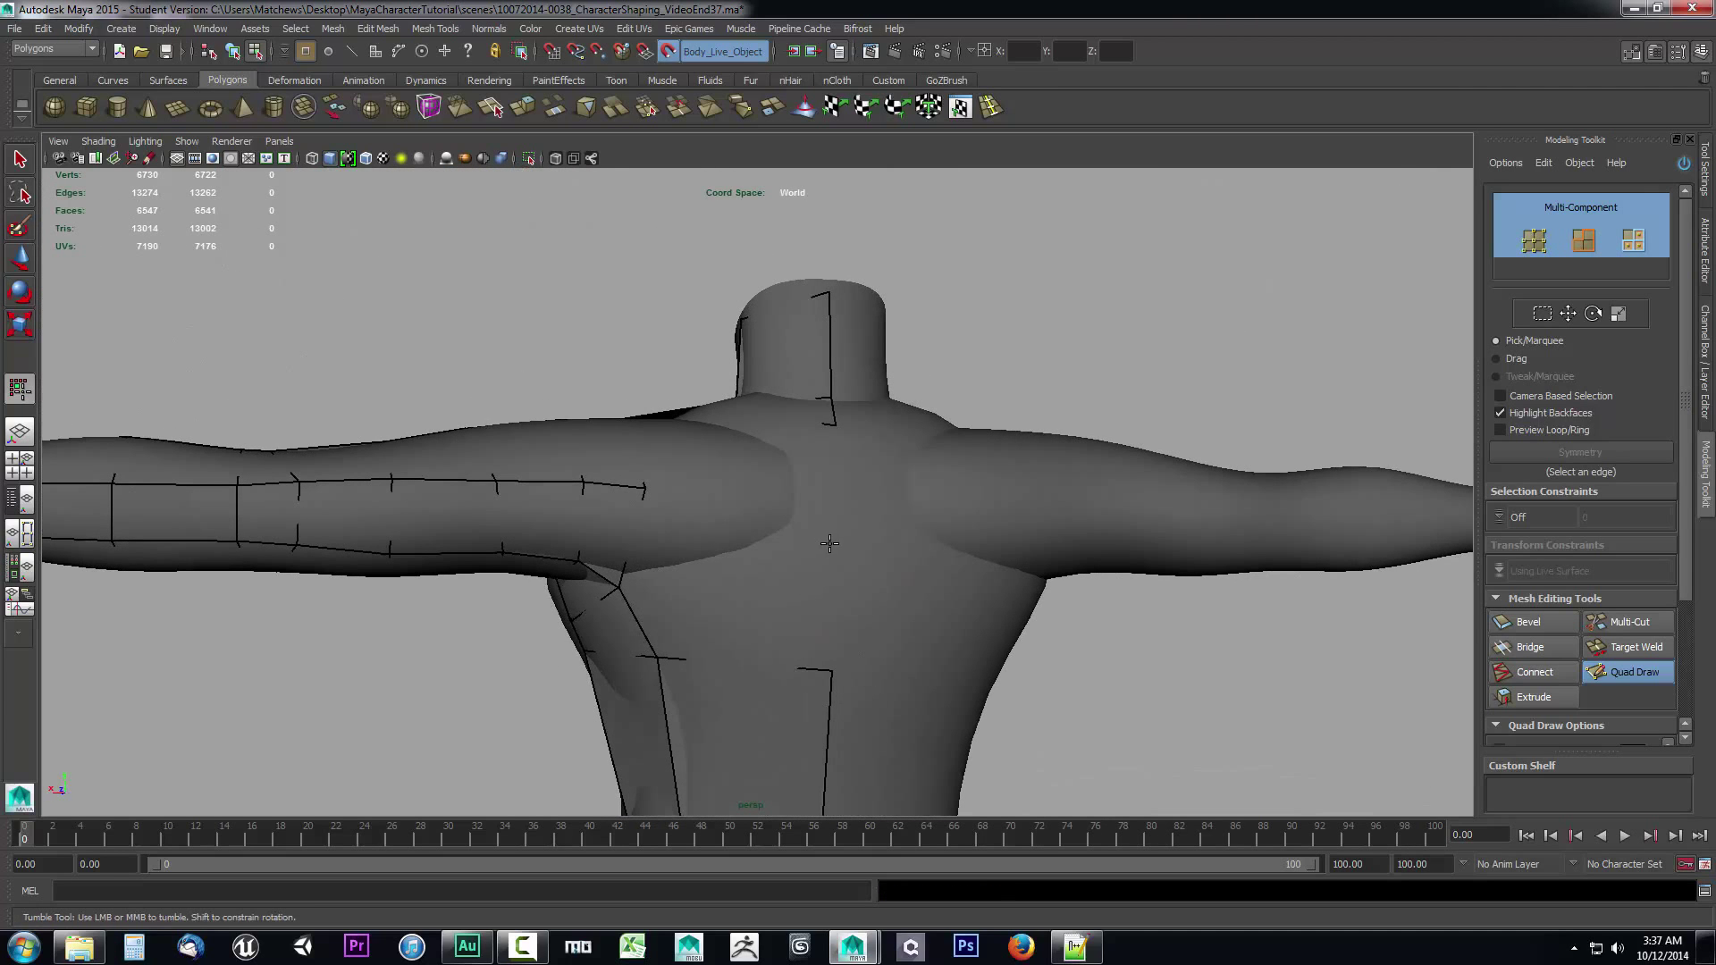
{"action": "left_click_drag", "start_coordinate": [829, 544], "coordinate": [801, 554], "text": "alt"}
{"action": "mouse_move", "coordinate": [604, 593]}
{"action": "left_mouse_down", "text": "alt"}
{"action": "mouse_move", "coordinate": [722, 627]}
{"action": "mouse_move", "coordinate": [688, 617]}
{"action": "left_mouse_up", "text": "alt"}
{"action": "key", "text": "ctrl+z"}
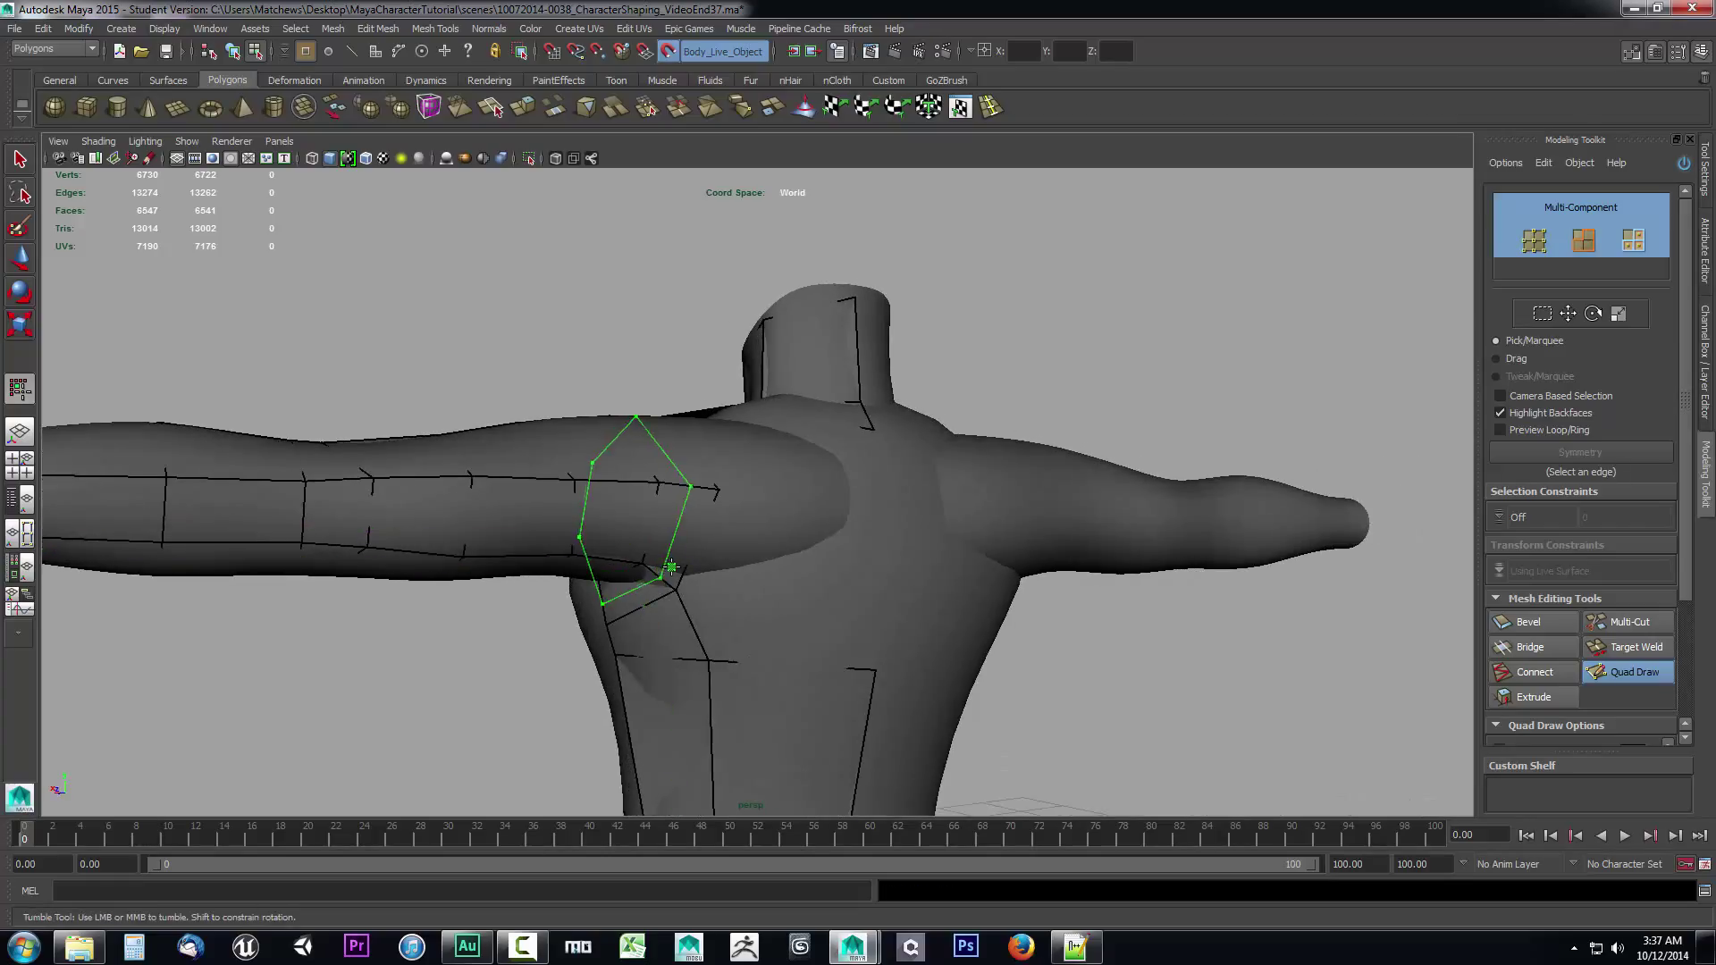
{"action": "left_click_drag", "start_coordinate": [672, 567], "coordinate": [694, 561], "text": "alt"}
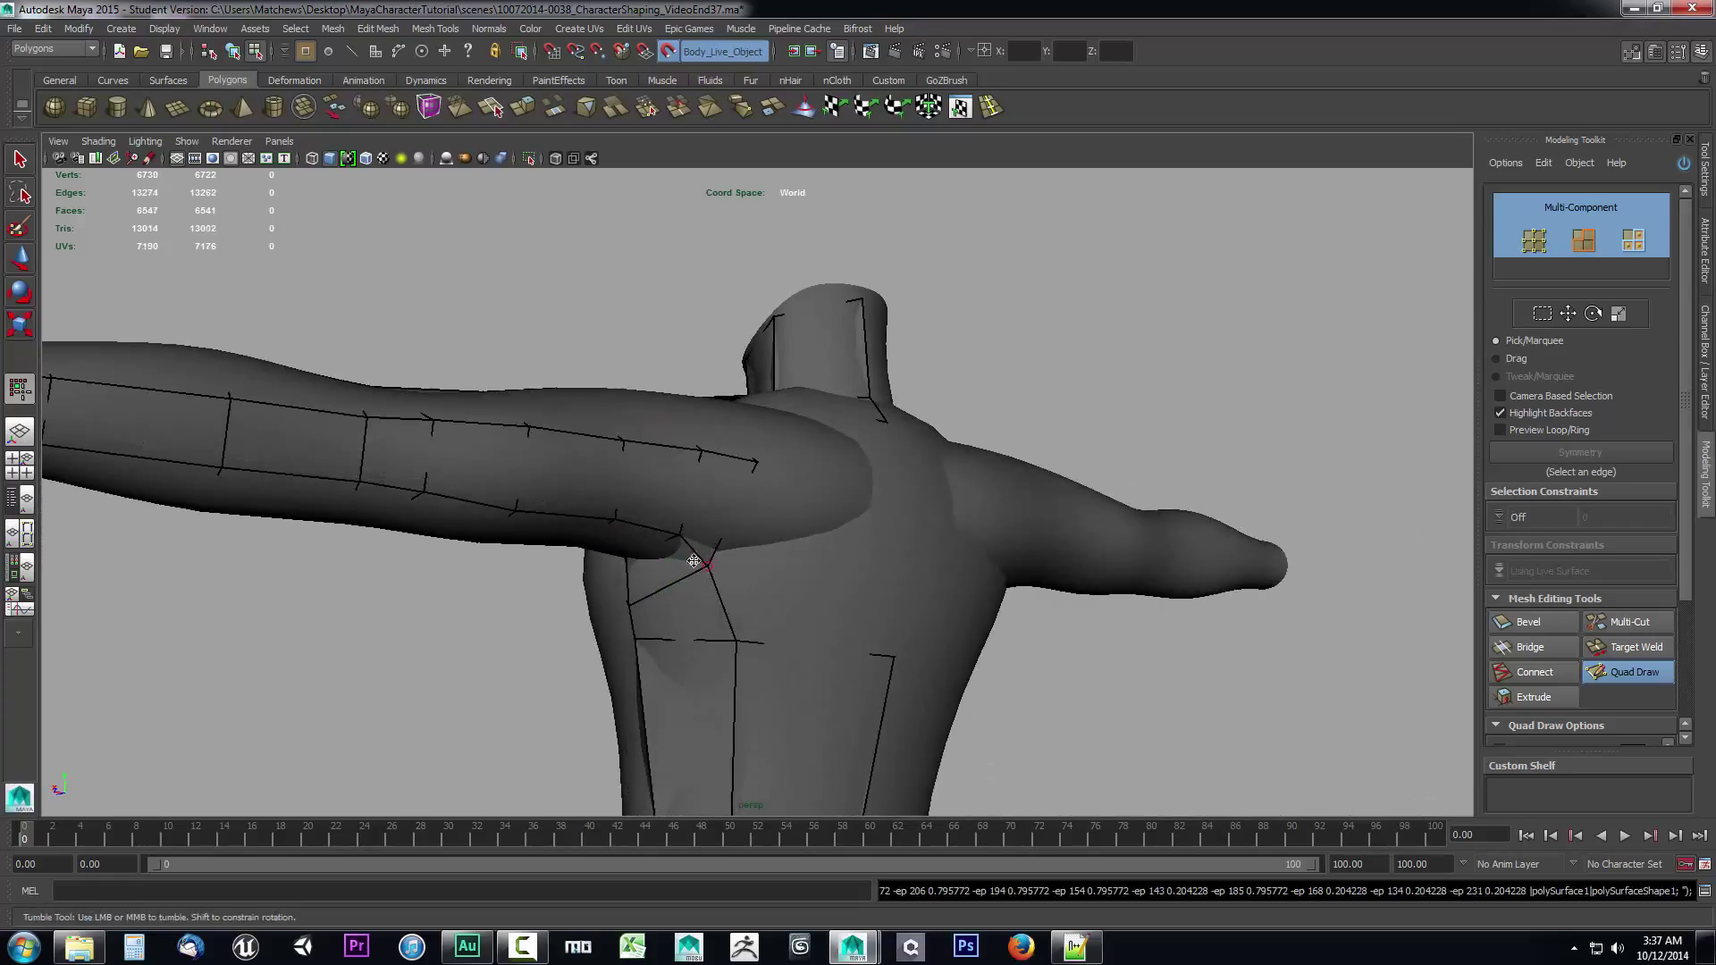
{"action": "left_click", "coordinate": [706, 568], "text": "ctrl"}
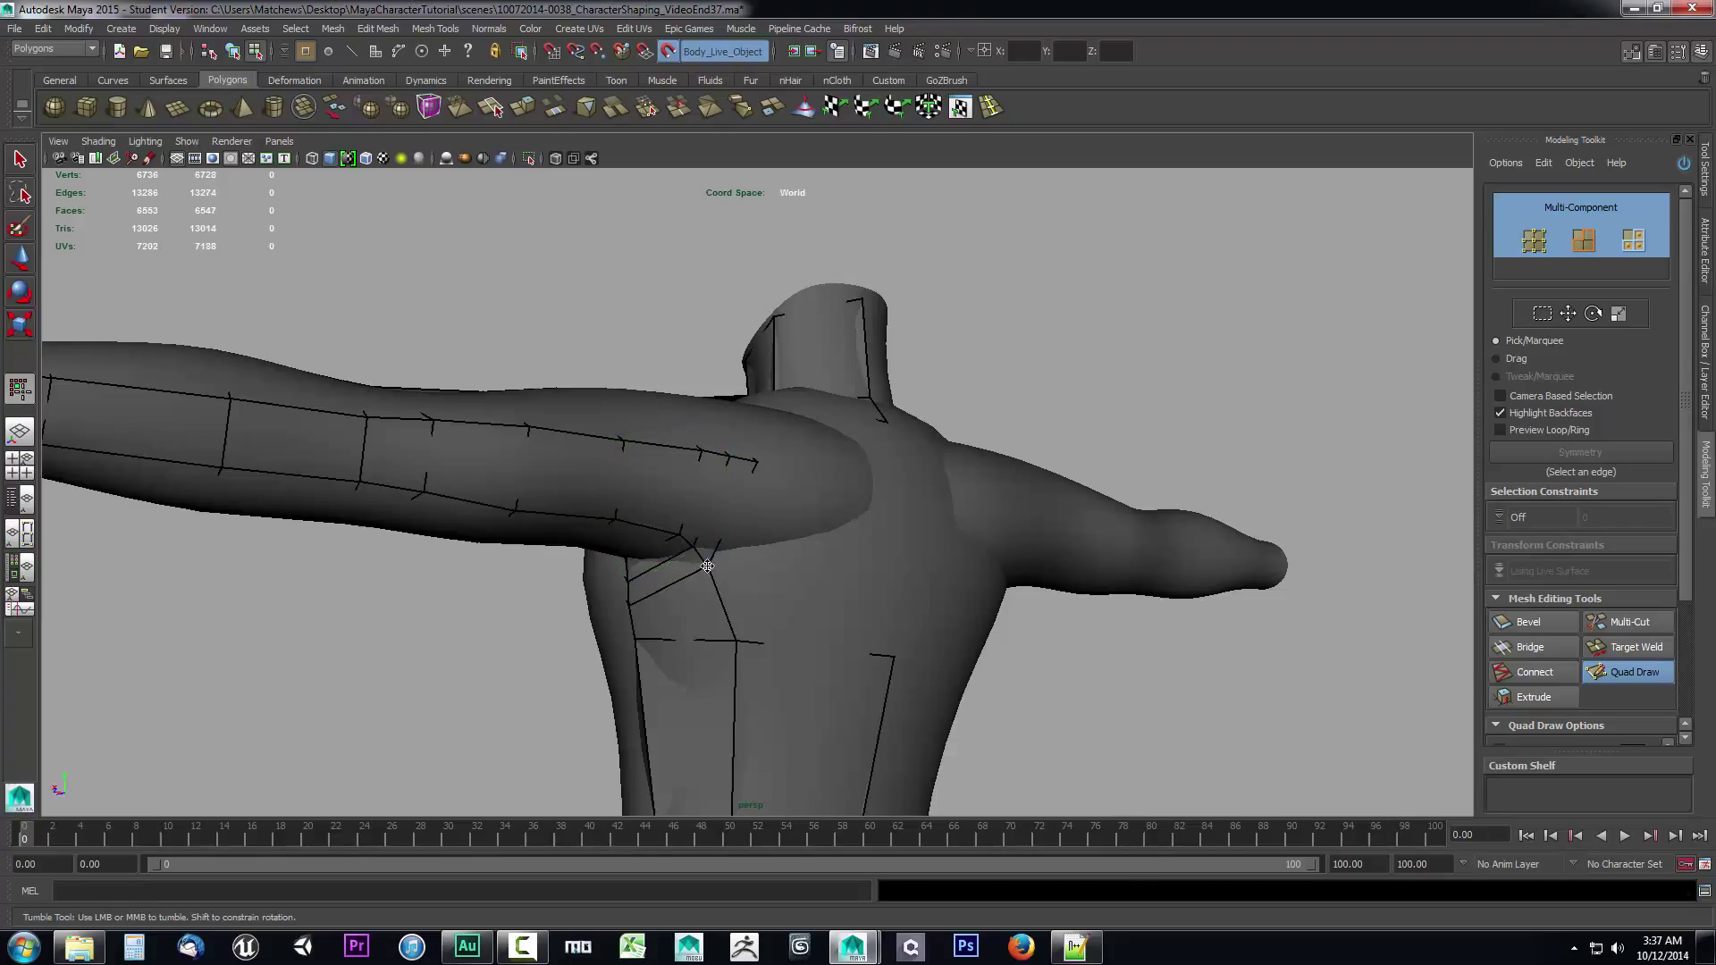
Reposition the vertices behind the armpit to even out the transition from the arm to the outer back.
{"action": "left_click_drag", "start_coordinate": [874, 620], "coordinate": [655, 560], "text": "alt"}
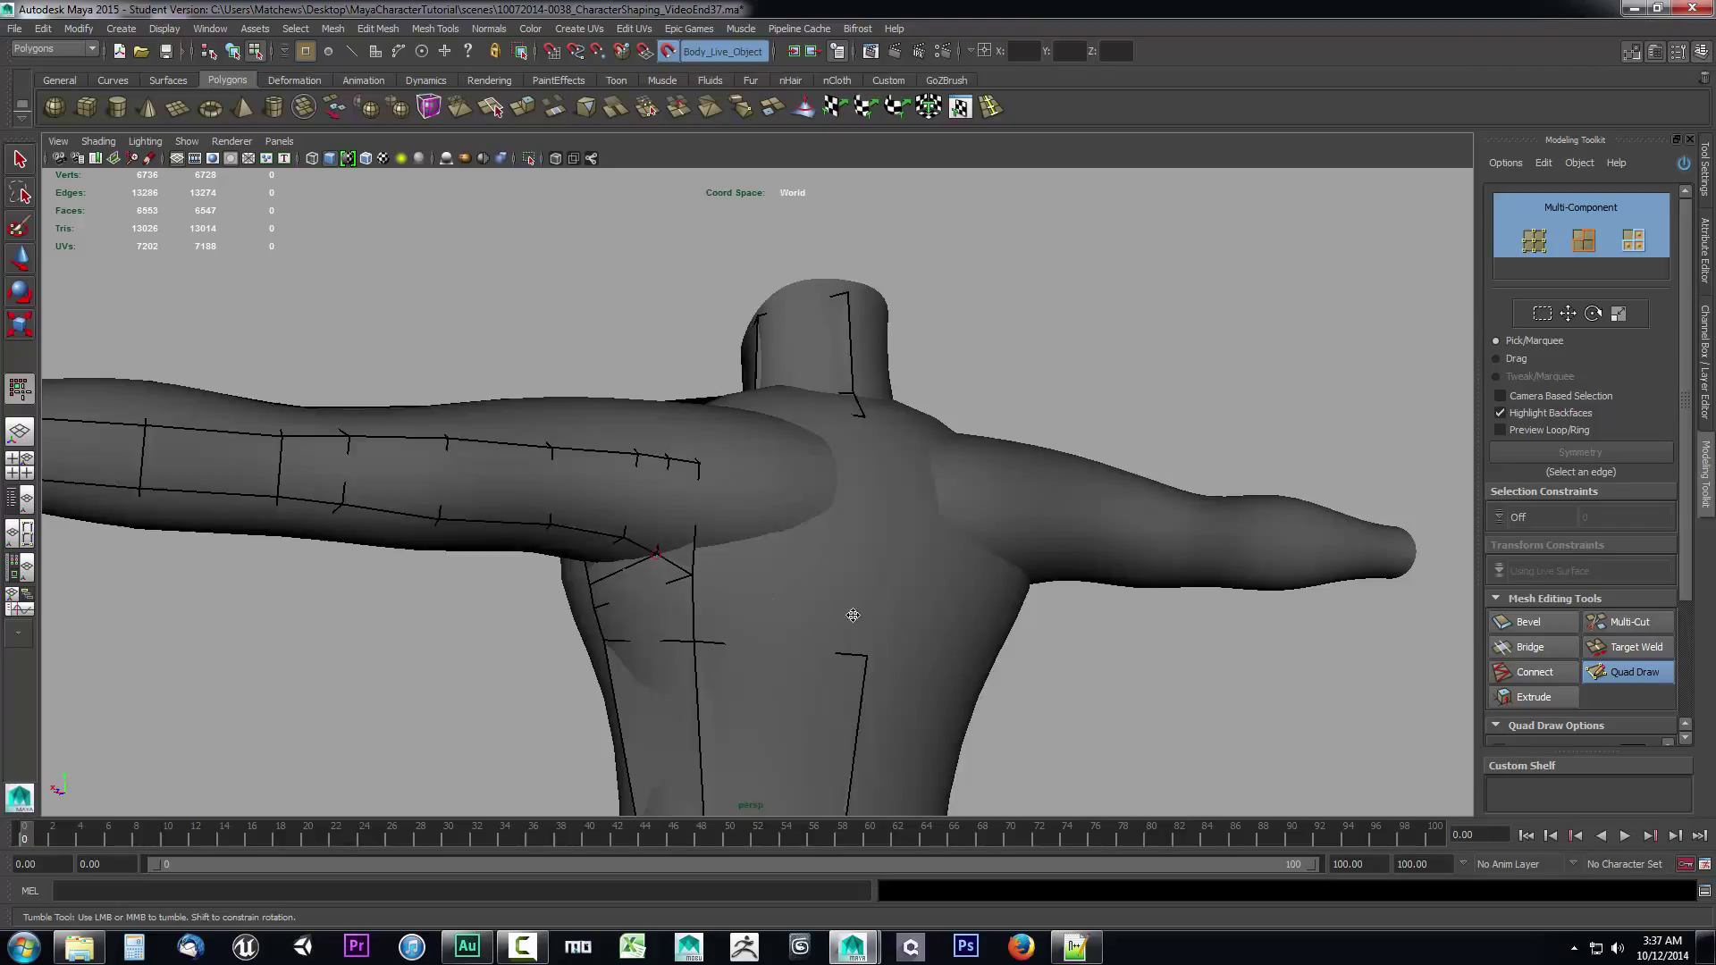
{"action": "left_click_drag", "start_coordinate": [853, 614], "coordinate": [605, 545], "text": "alt"}
{"action": "left_click_drag", "start_coordinate": [694, 597], "coordinate": [648, 615], "text": "alt"}
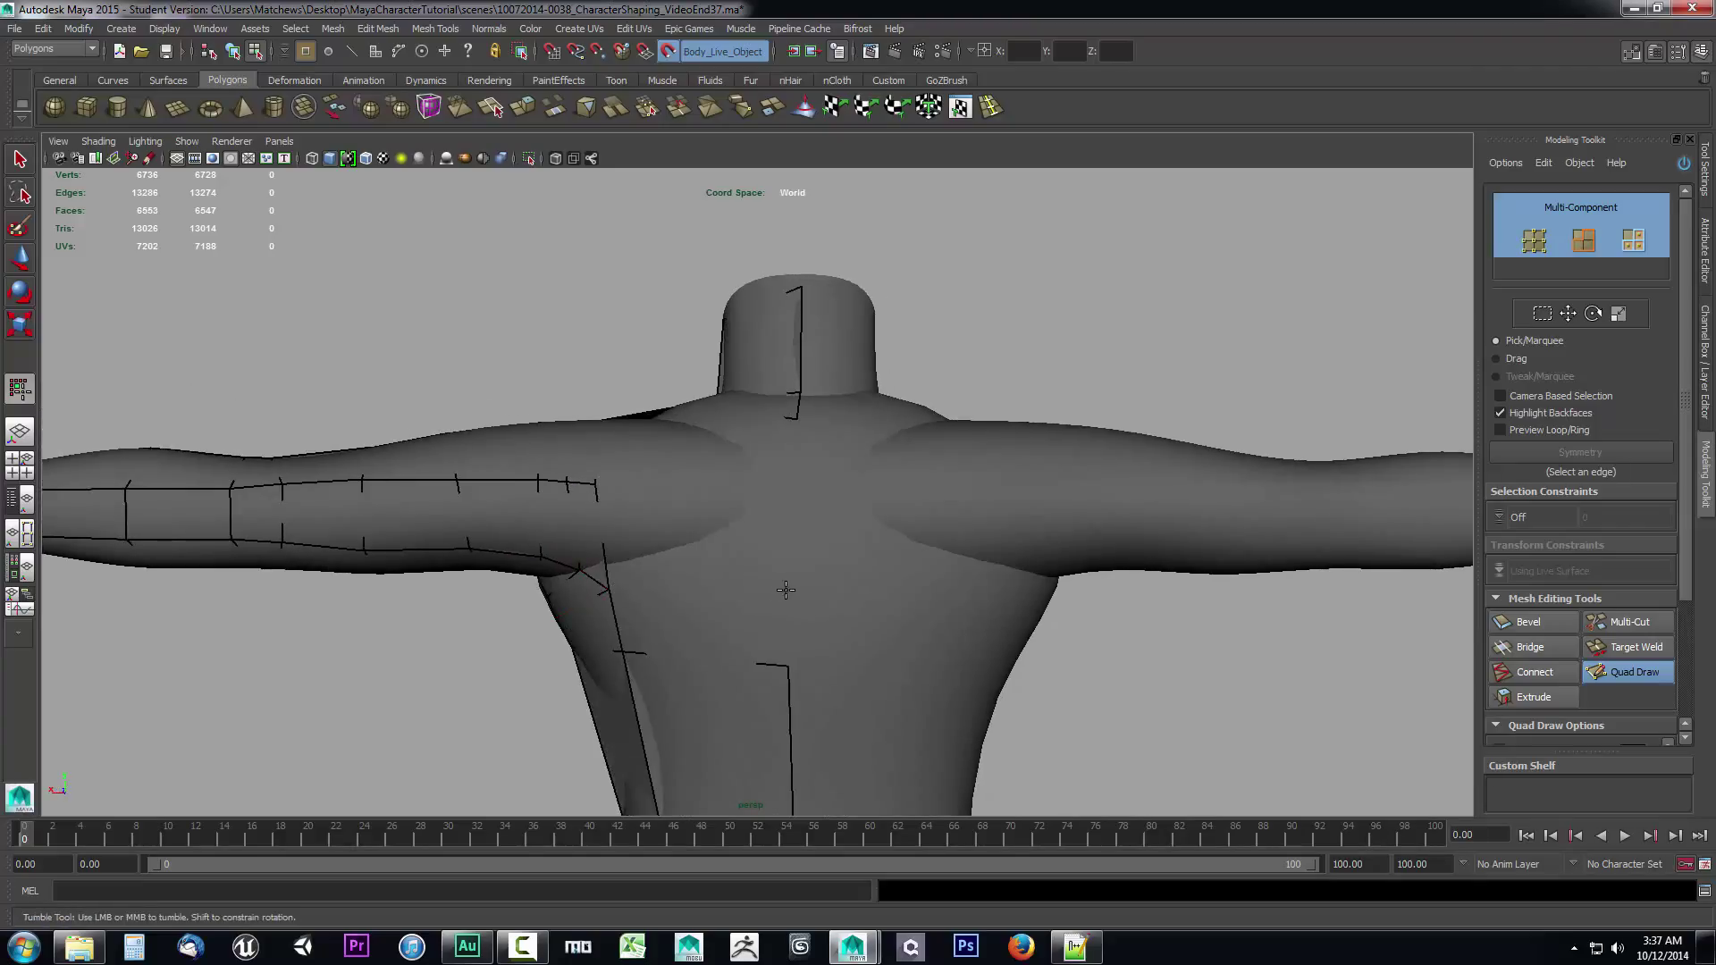
Fill two stacked quads across the upper back from the armpit and rear shoulder to the centre line, adjusting their corner vertices.
{"action": "left_click", "coordinate": [728, 617], "text": "shift"}
{"action": "left_click_drag", "start_coordinate": [616, 590], "coordinate": [705, 582], "text": "alt"}
{"action": "mouse_move", "coordinate": [622, 543]}
{"action": "left_mouse_down", "text": "alt"}
{"action": "mouse_move", "coordinate": [804, 501]}
{"action": "mouse_move", "coordinate": [733, 548]}
{"action": "left_mouse_up", "text": "alt"}
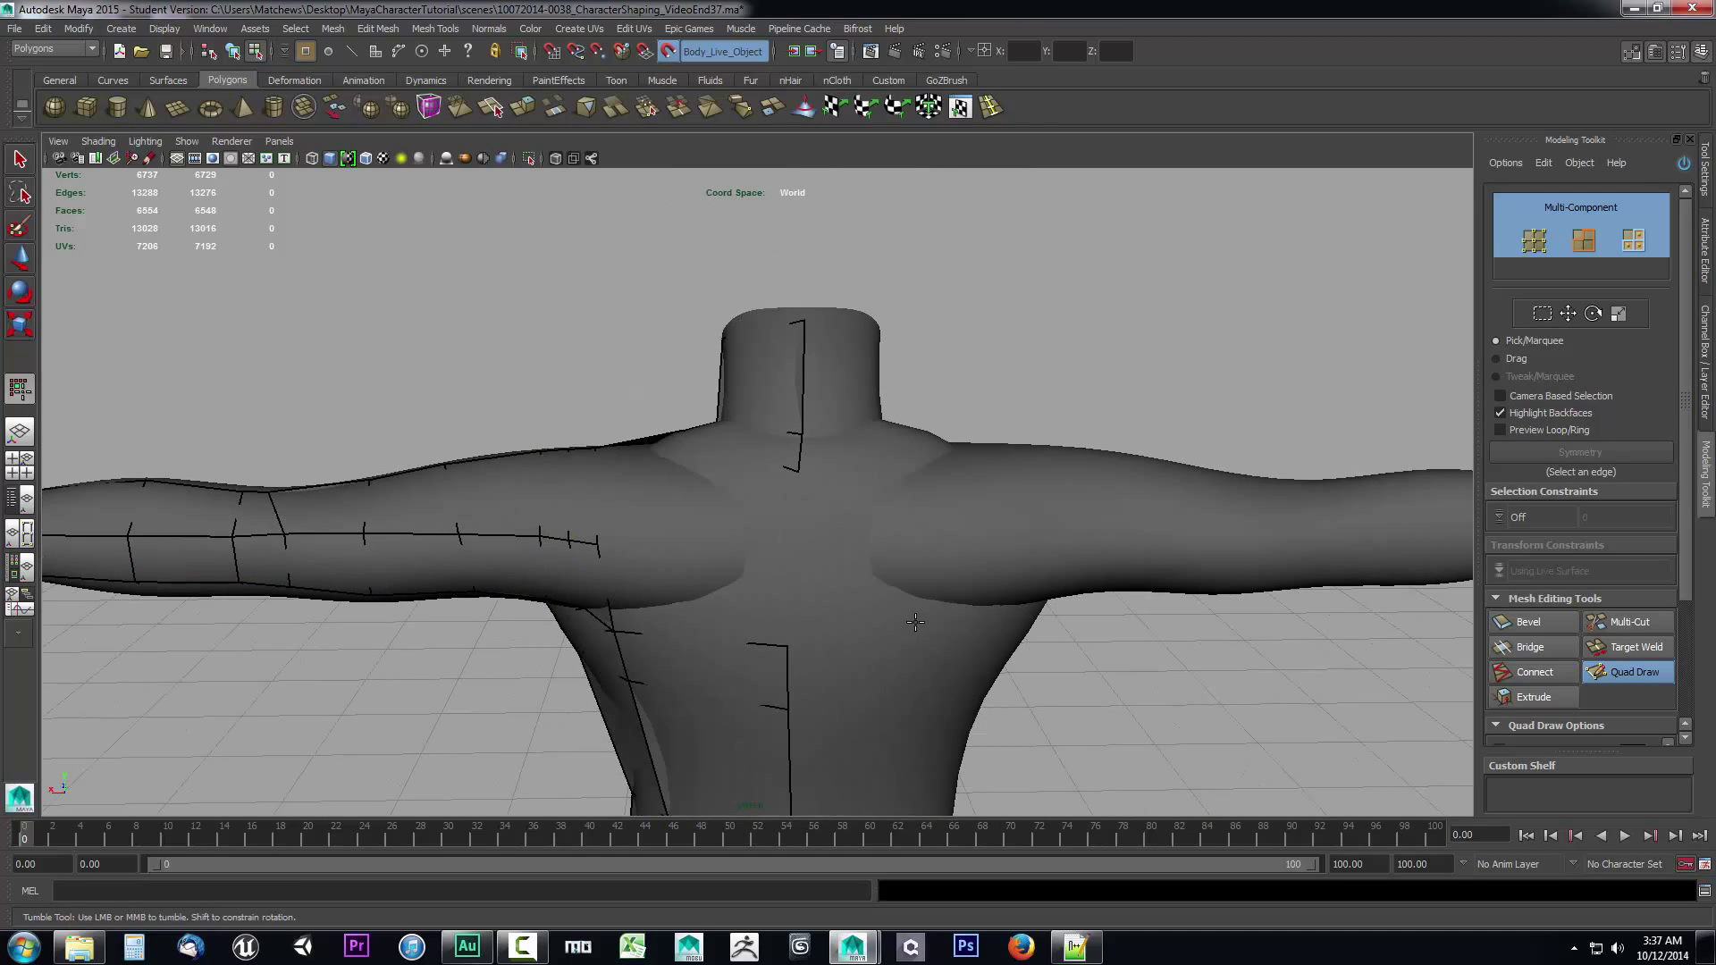
{"action": "left_click_drag", "start_coordinate": [546, 576], "coordinate": [527, 559], "text": "alt"}
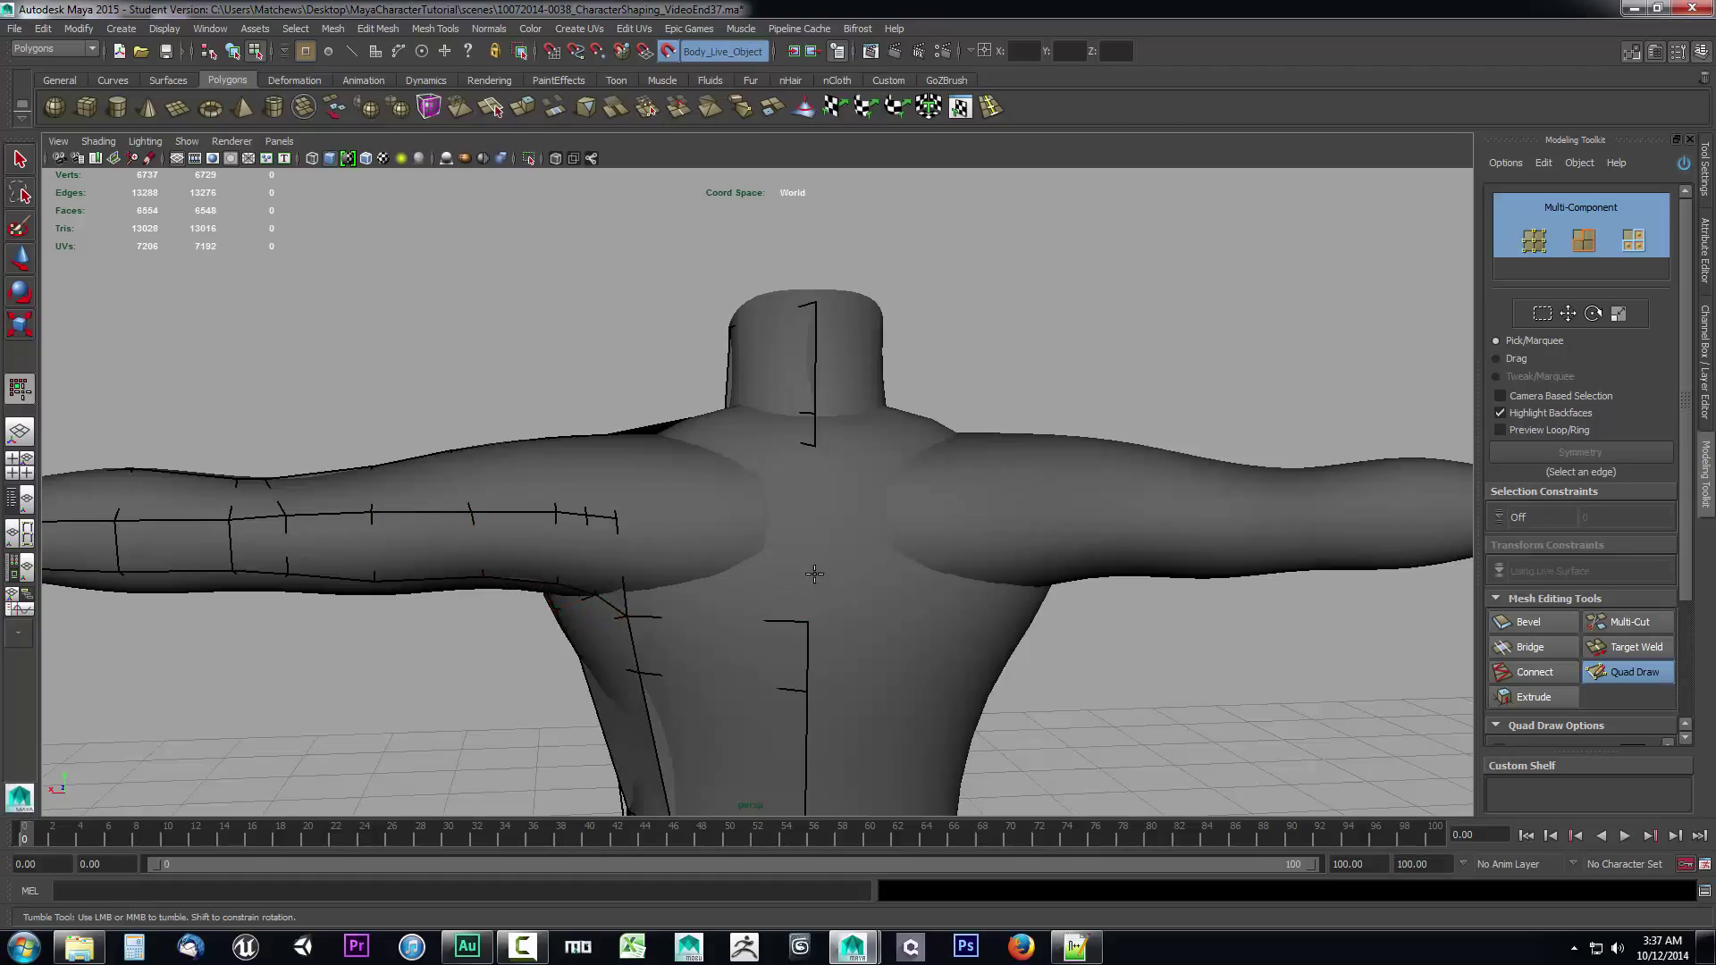
{"action": "left_click", "coordinate": [740, 579], "text": "shift"}
Insert a vertical edge loop down the back, midway between the centre line and the outer back edge.
{"action": "mouse_move", "coordinate": [829, 558]}
{"action": "left_mouse_down", "text": "alt"}
{"action": "mouse_move", "coordinate": [823, 578]}
{"action": "mouse_move", "coordinate": [725, 550]}
{"action": "left_mouse_up", "text": "alt"}
{"action": "mouse_move", "coordinate": [890, 601]}
{"action": "left_mouse_down", "text": "alt"}
{"action": "mouse_move", "coordinate": [916, 619]}
{"action": "mouse_move", "coordinate": [1084, 620]}
{"action": "mouse_move", "coordinate": [778, 605]}
{"action": "mouse_move", "coordinate": [794, 608]}
{"action": "left_mouse_up", "text": "alt"}
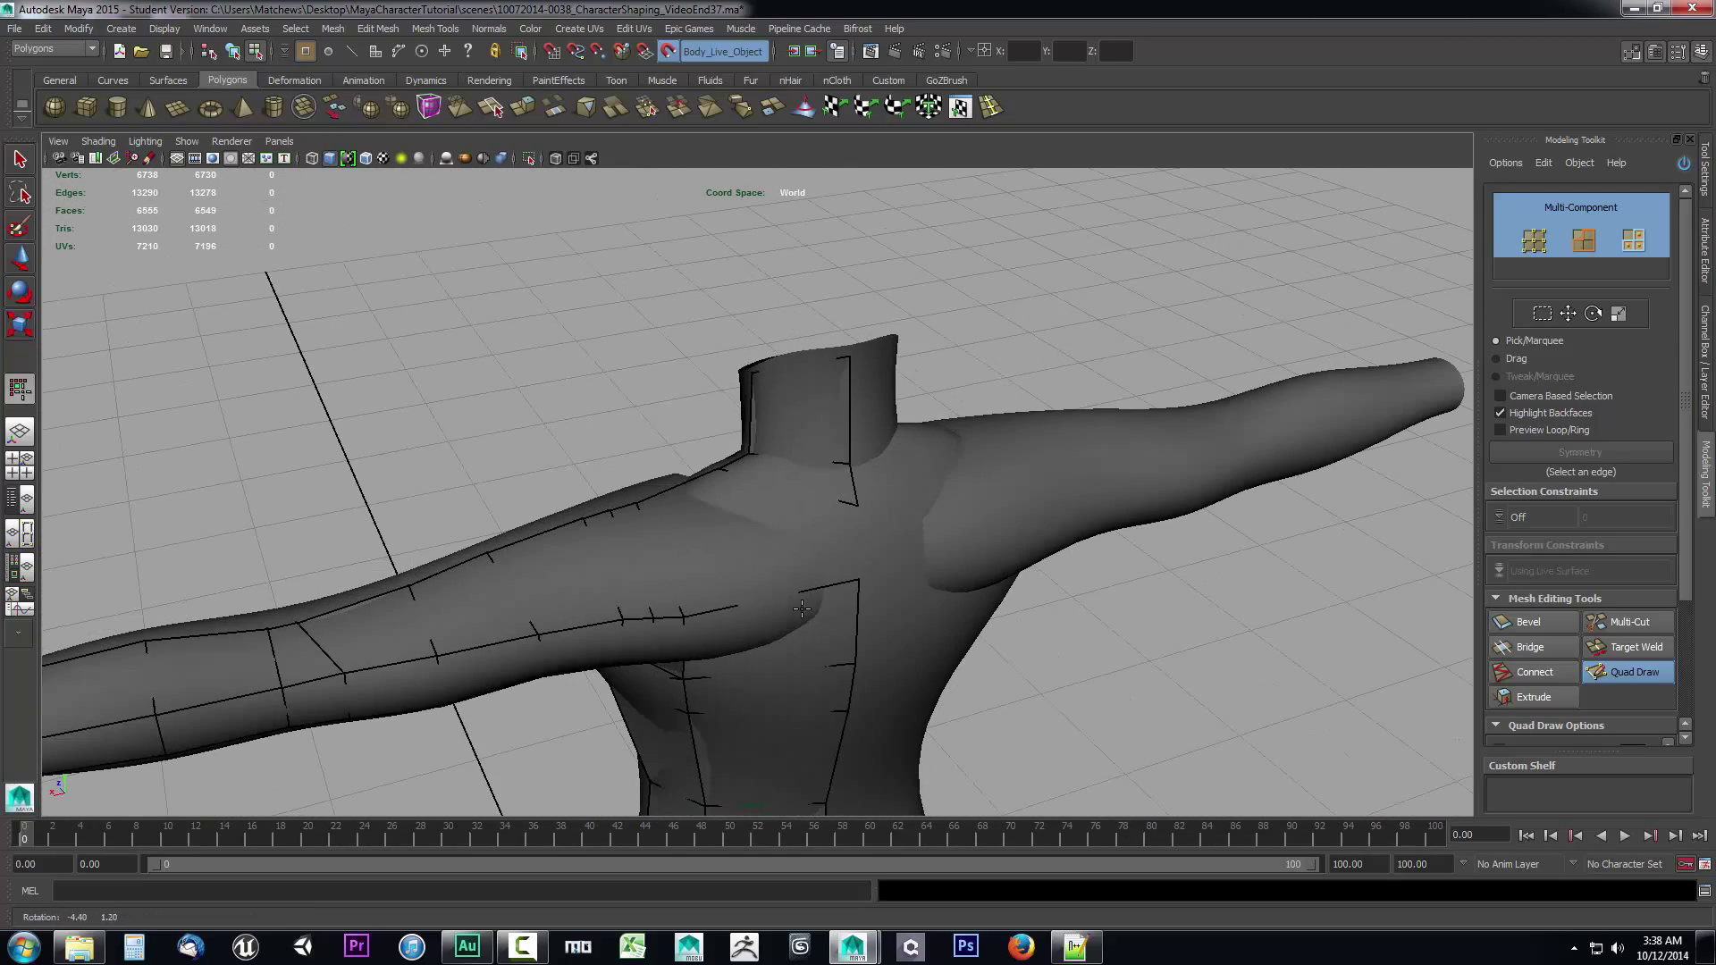
{"action": "left_click_drag", "start_coordinate": [805, 539], "coordinate": [828, 554], "text": "alt"}
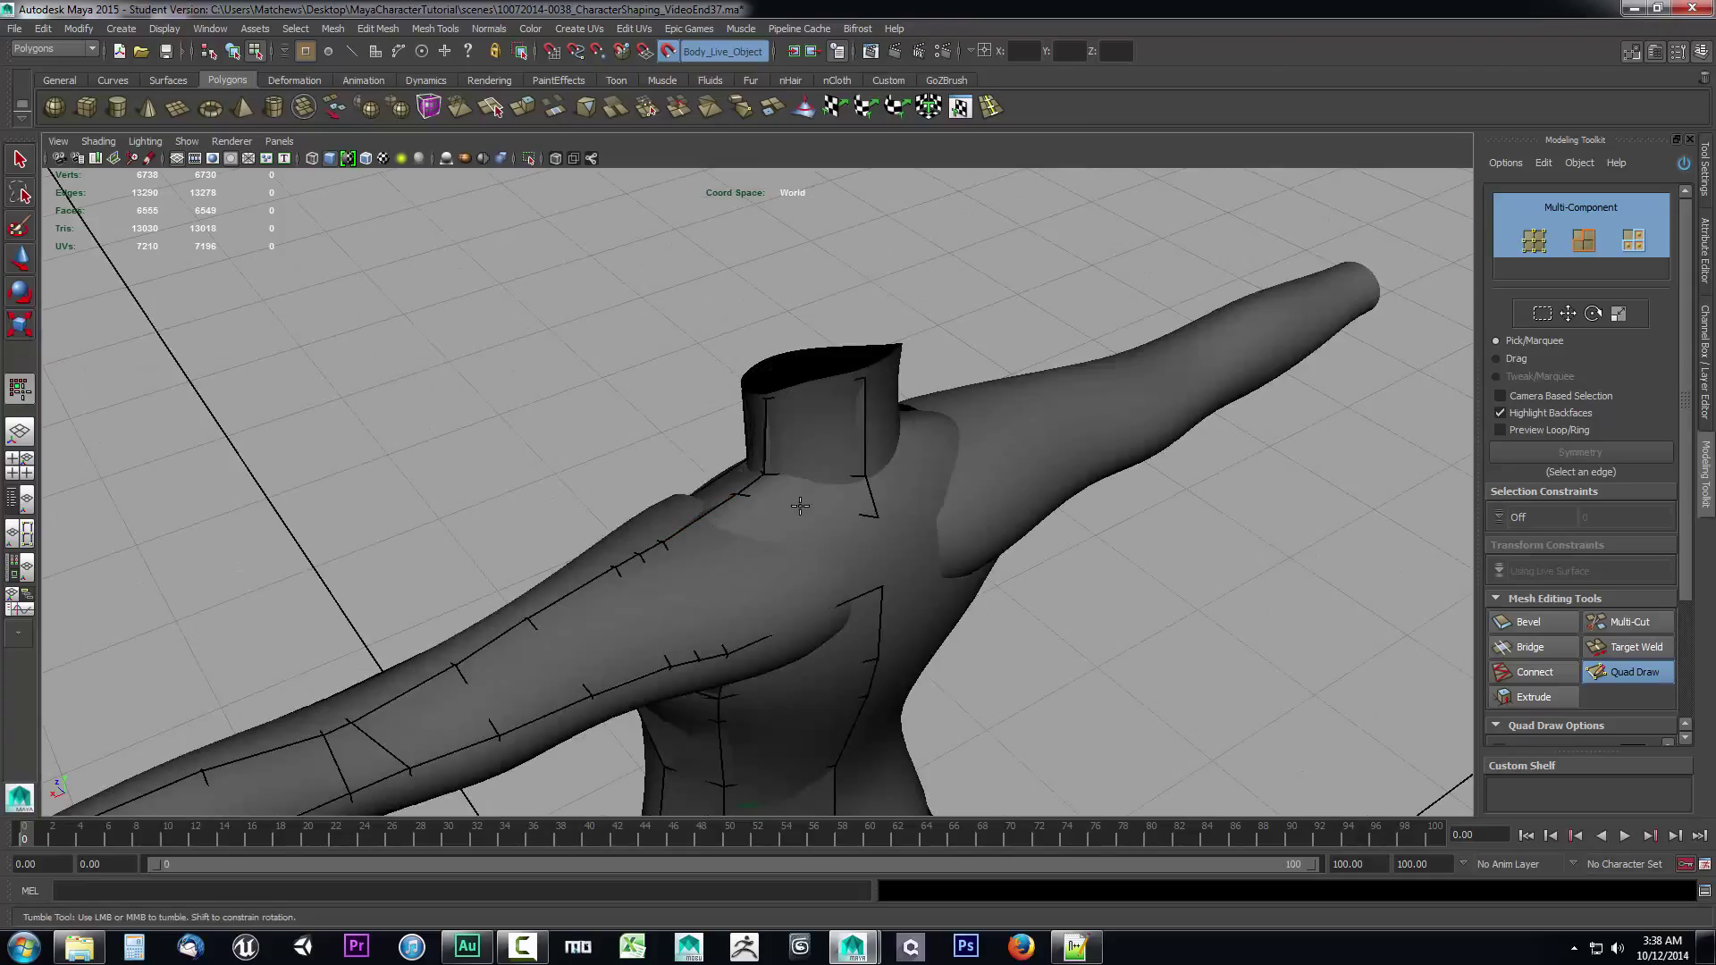
{"action": "left_click_drag", "start_coordinate": [876, 562], "coordinate": [801, 592], "text": "alt"}
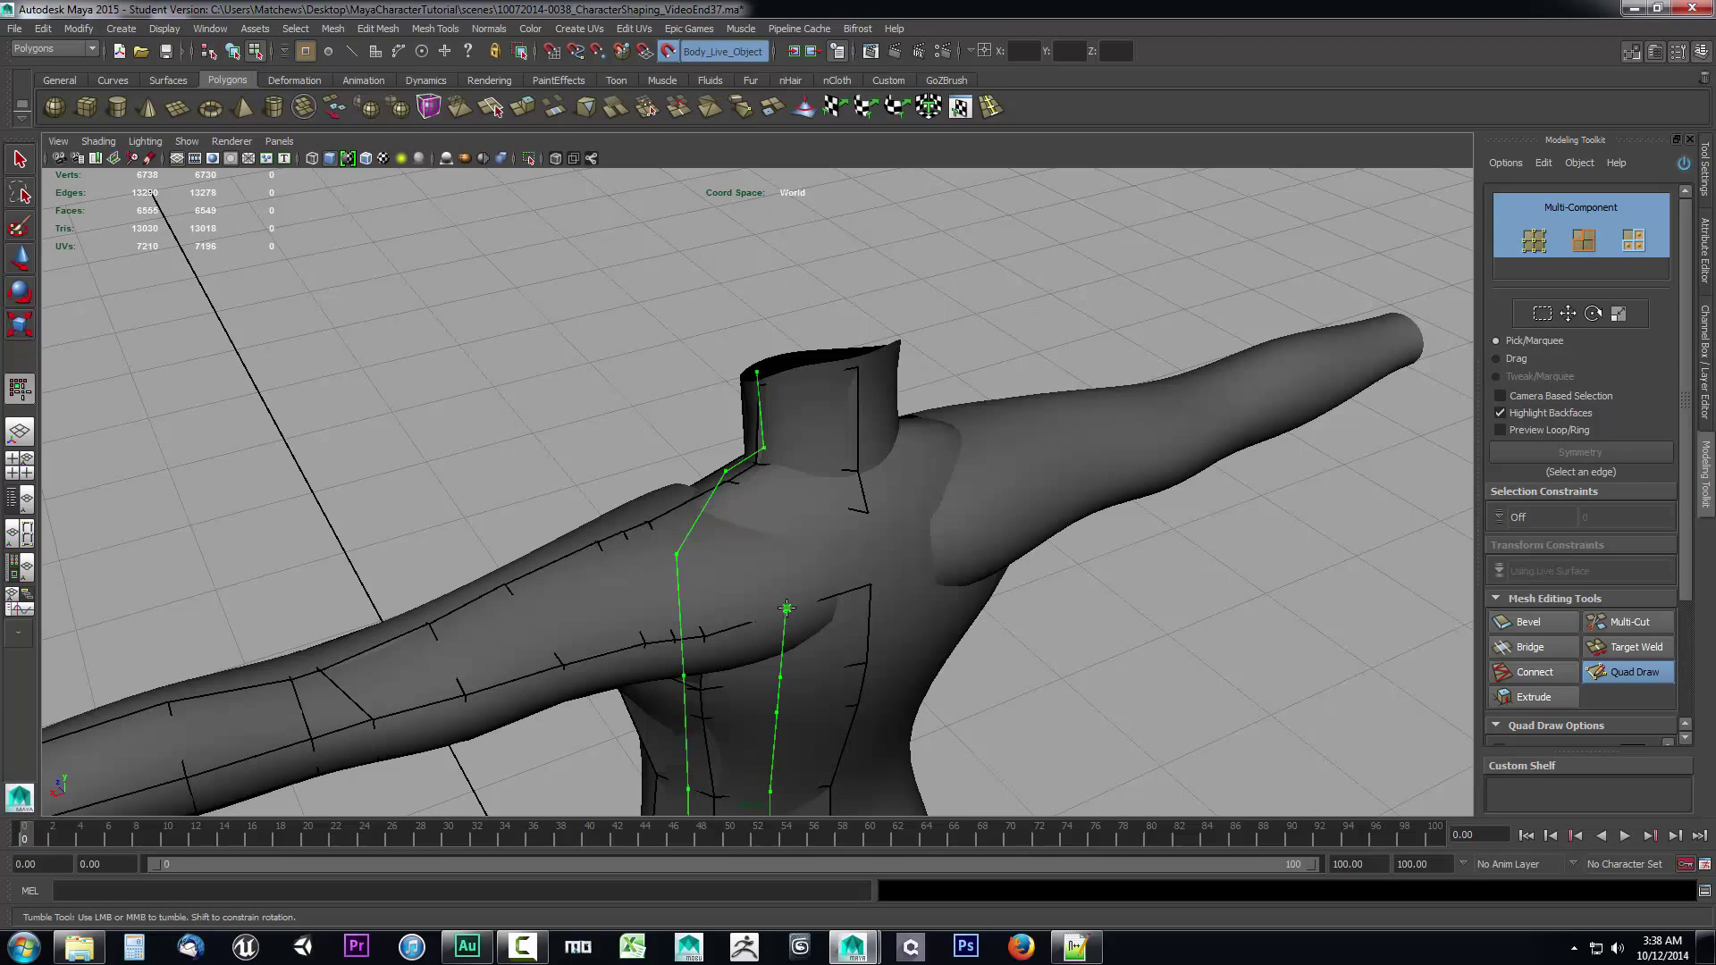
{"action": "left_click", "coordinate": [786, 608], "text": "ctrl"}
Fill the two remaining quads over the rear shoulder, connecting the arm and upper back to the base of the neck.
{"action": "left_click_drag", "start_coordinate": [787, 608], "coordinate": [976, 564], "text": "alt"}
{"action": "left_click", "coordinate": [718, 561], "text": "shift"}
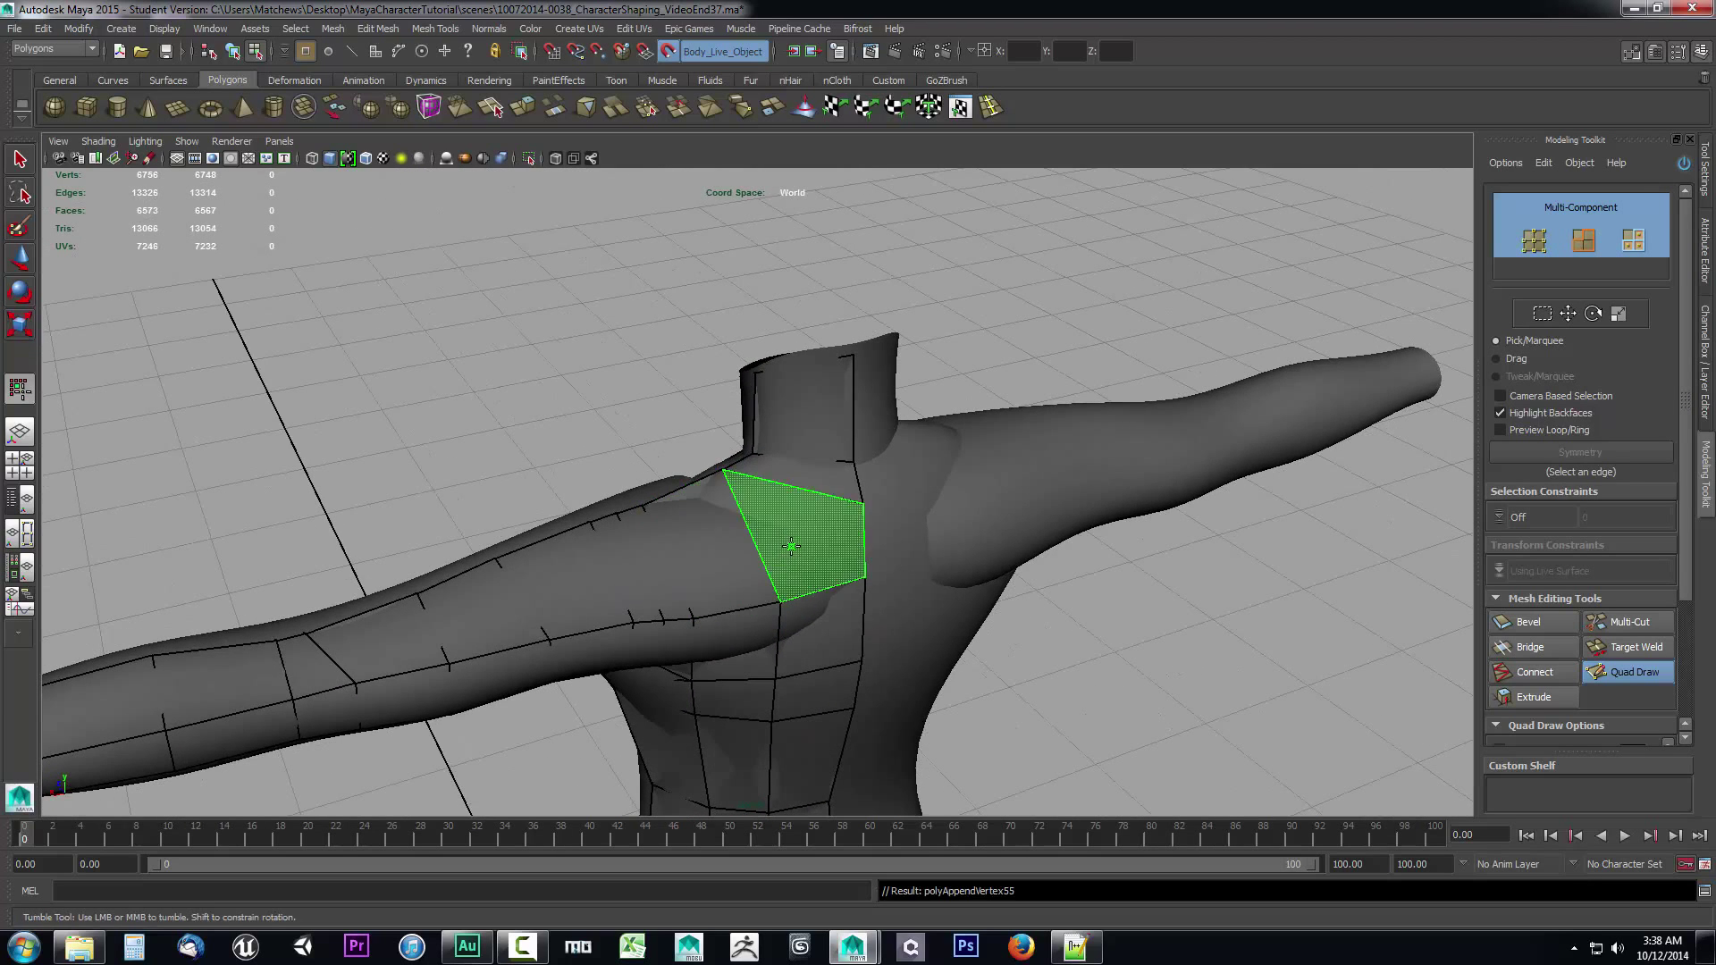
{"action": "left_click", "coordinate": [796, 536], "text": "shift"}
Insert a horizontal edge loop around the torso just below the chest.
{"action": "mouse_move", "coordinate": [796, 536]}
{"action": "left_mouse_down", "text": "alt"}
{"action": "mouse_move", "coordinate": [995, 613]}
{"action": "mouse_move", "coordinate": [1028, 666]}
{"action": "mouse_move", "coordinate": [903, 685]}
{"action": "mouse_move", "coordinate": [840, 586]}
{"action": "mouse_move", "coordinate": [1172, 571]}
{"action": "left_mouse_up", "text": "alt"}
{"action": "middle_click_drag", "start_coordinate": [1031, 676], "coordinate": [1025, 618], "text": "alt"}
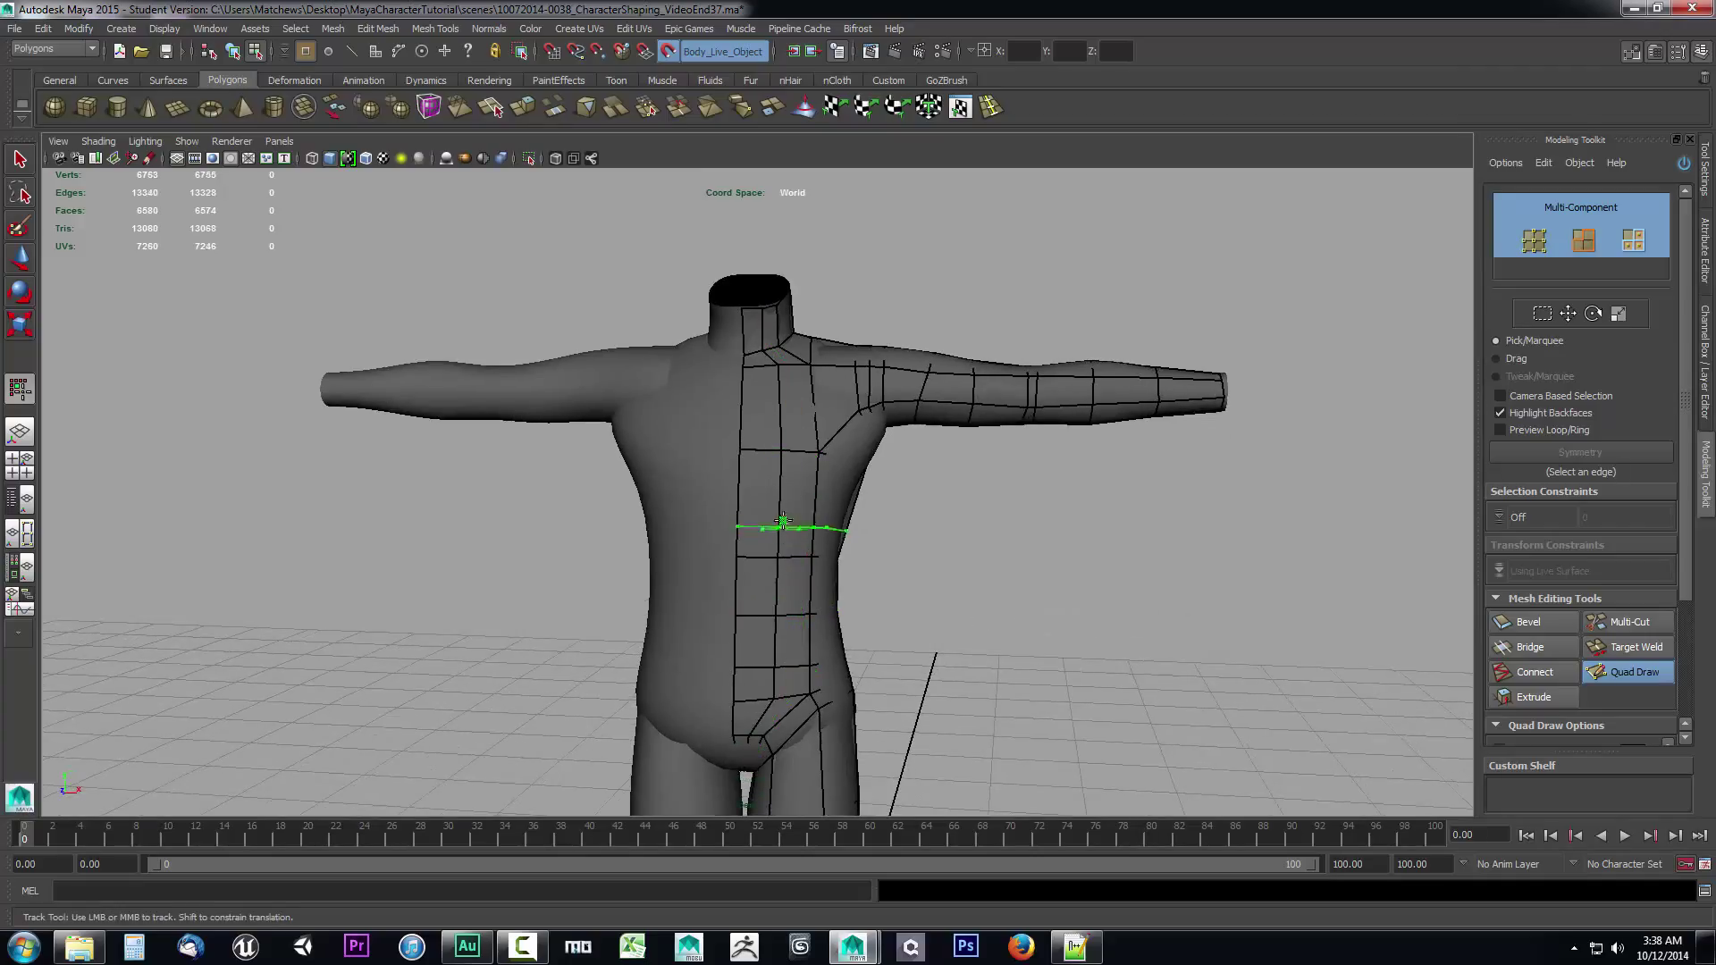
{"action": "left_click", "coordinate": [784, 500], "text": "ctrl"}
{"action": "left_click_drag", "start_coordinate": [992, 635], "coordinate": [910, 516], "text": "alt"}
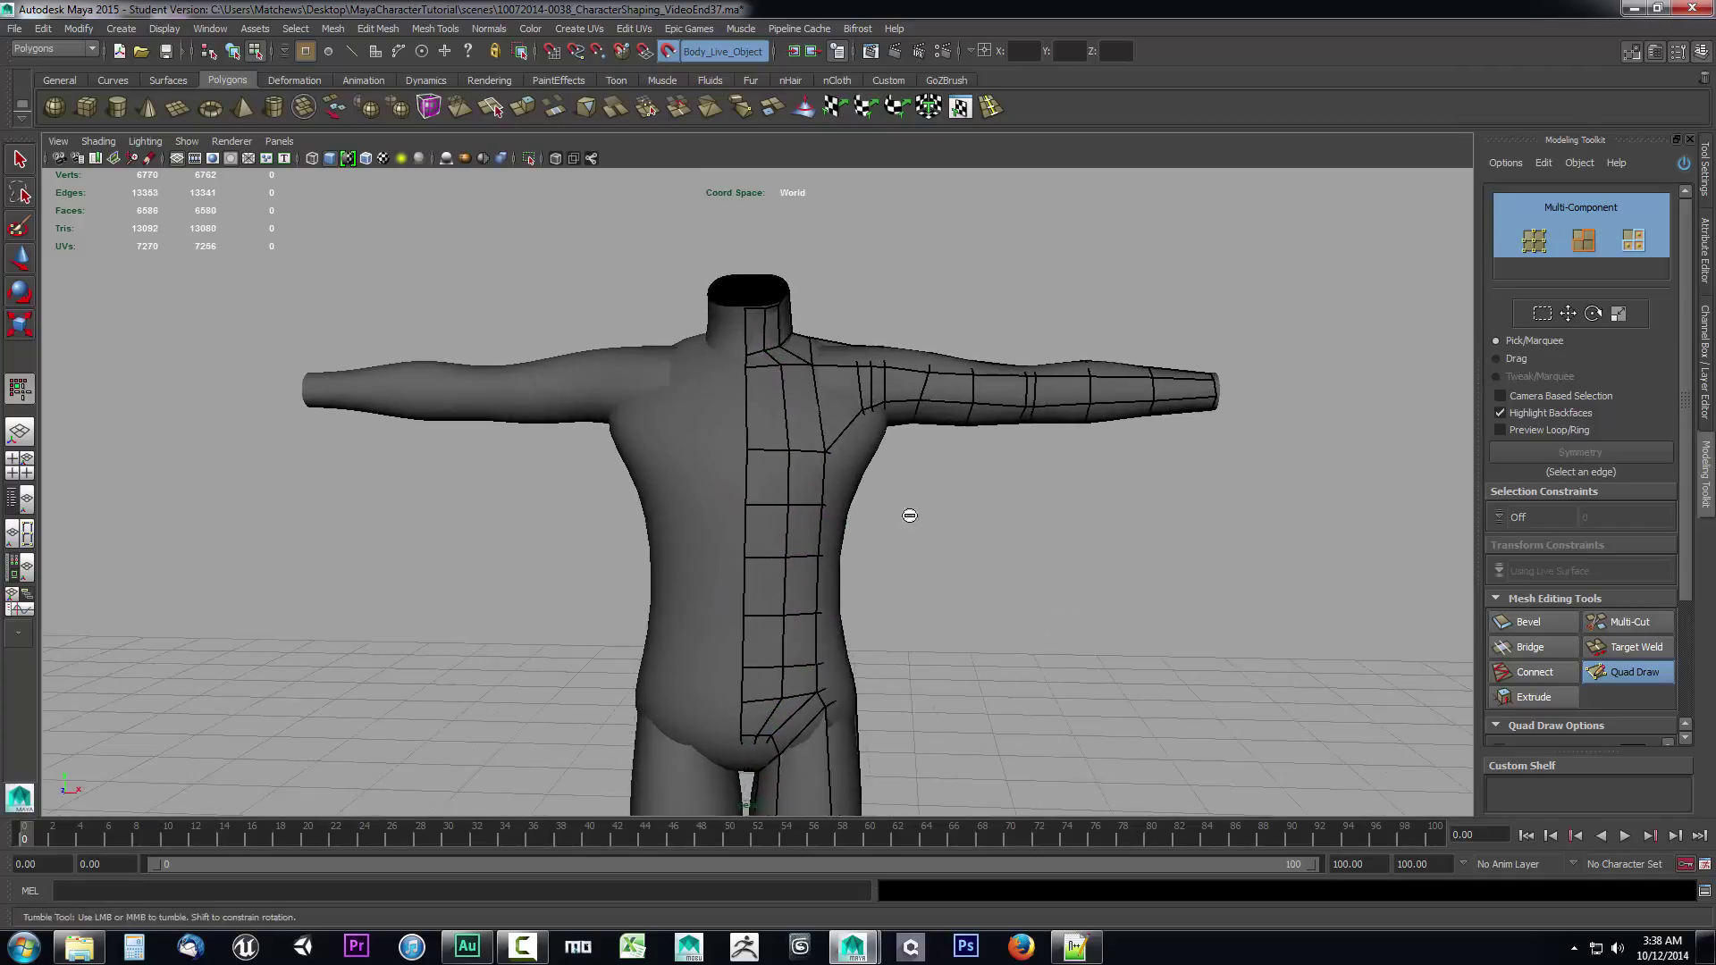
Delete the four horizontal edge loops around the torso between the chest and the hip.
{"action": "left_click", "coordinate": [774, 670], "text": "ctrl+shift"}
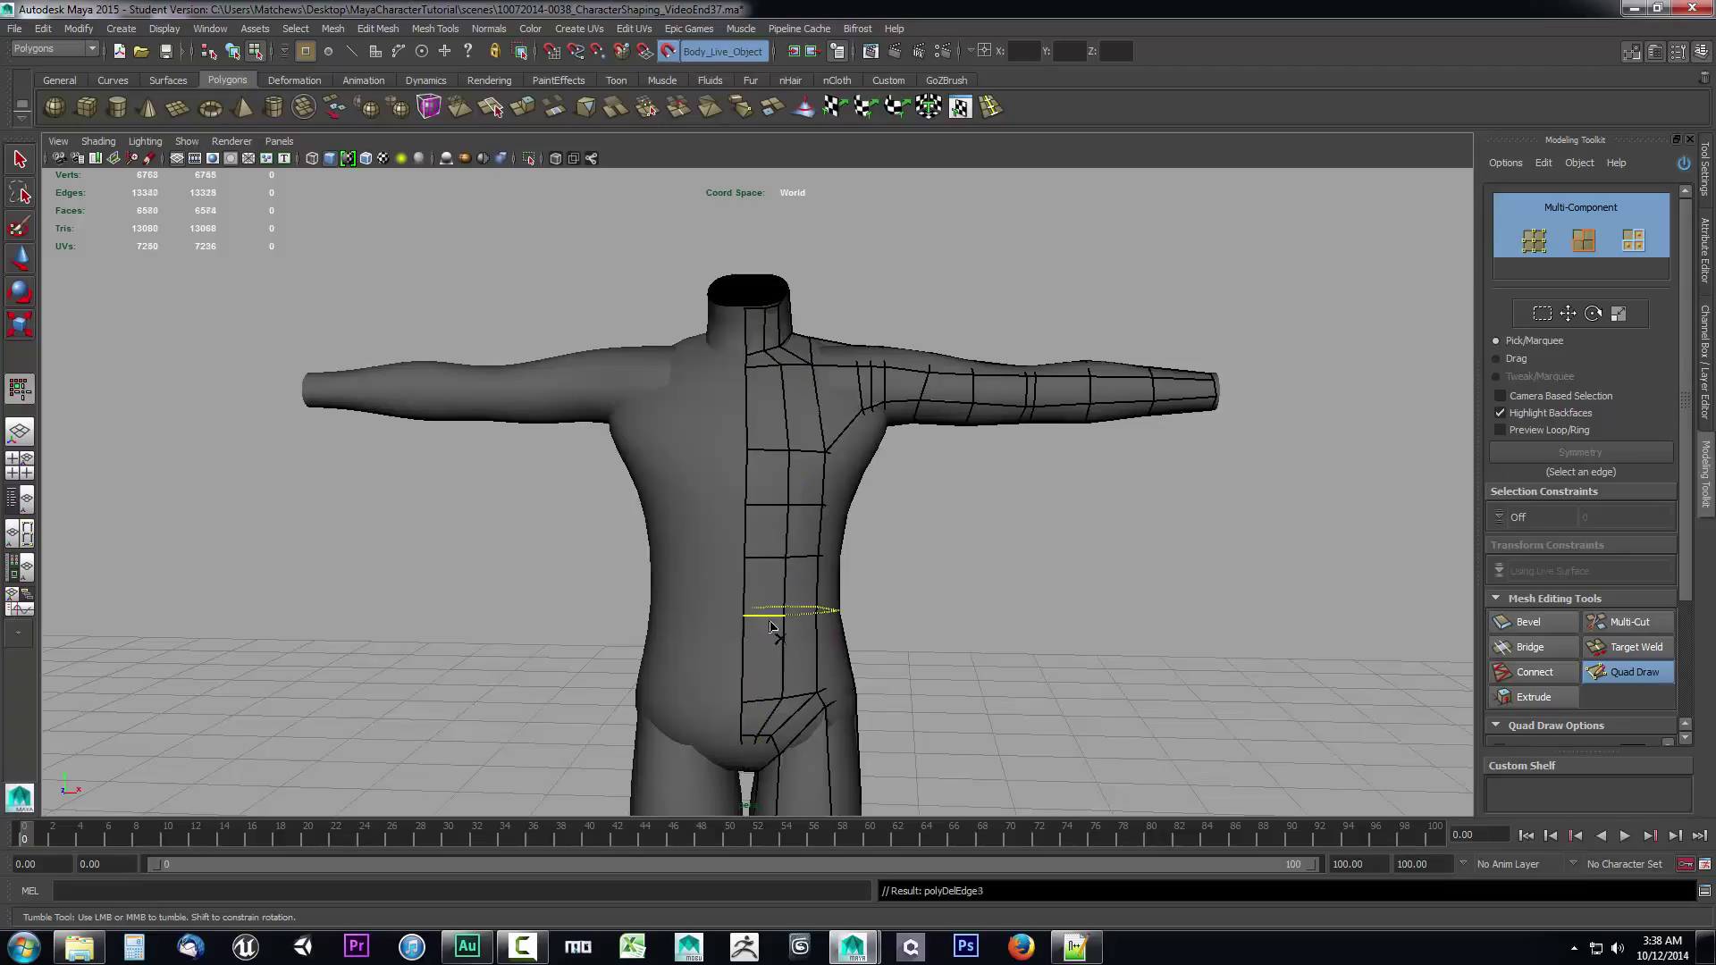
{"action": "left_click", "coordinate": [775, 616], "text": "ctrl+shift"}
{"action": "left_click", "coordinate": [770, 559], "text": "ctrl+shift"}
{"action": "left_click", "coordinate": [767, 503], "text": "ctrl+shift"}
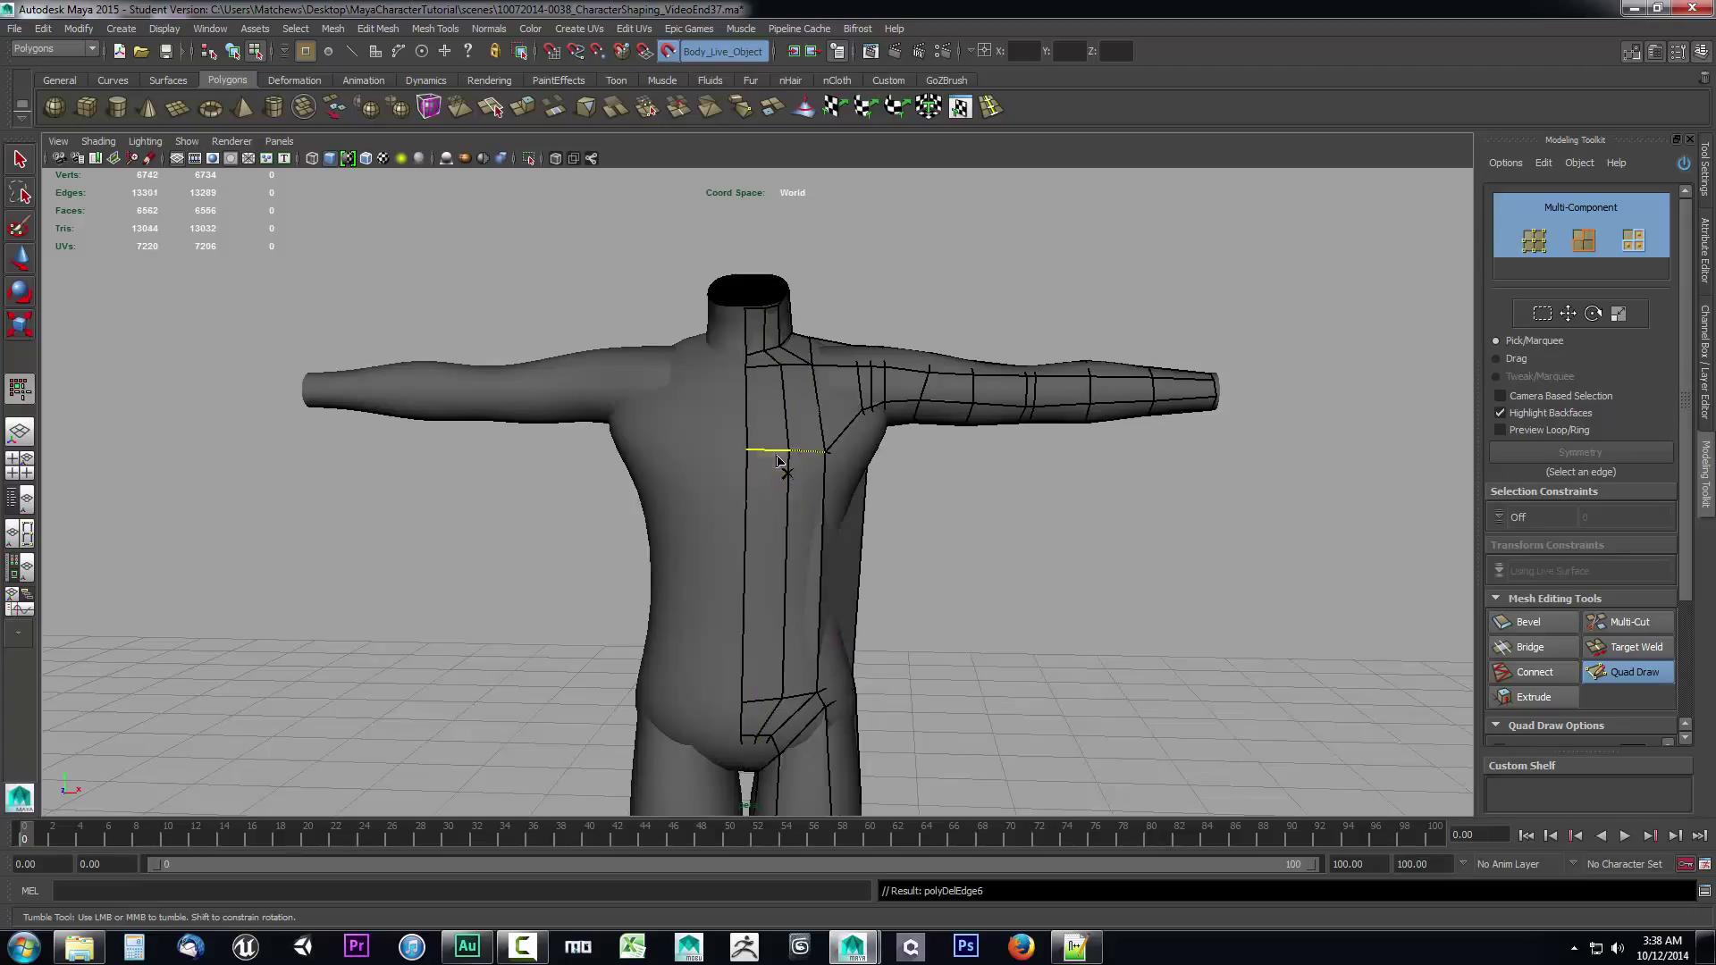
Insert three evenly spaced horizontal edge loops around the torso between the chest and the hip, replacing the lowest one slightly further down.
{"action": "left_click", "coordinate": [784, 481], "text": "ctrl"}
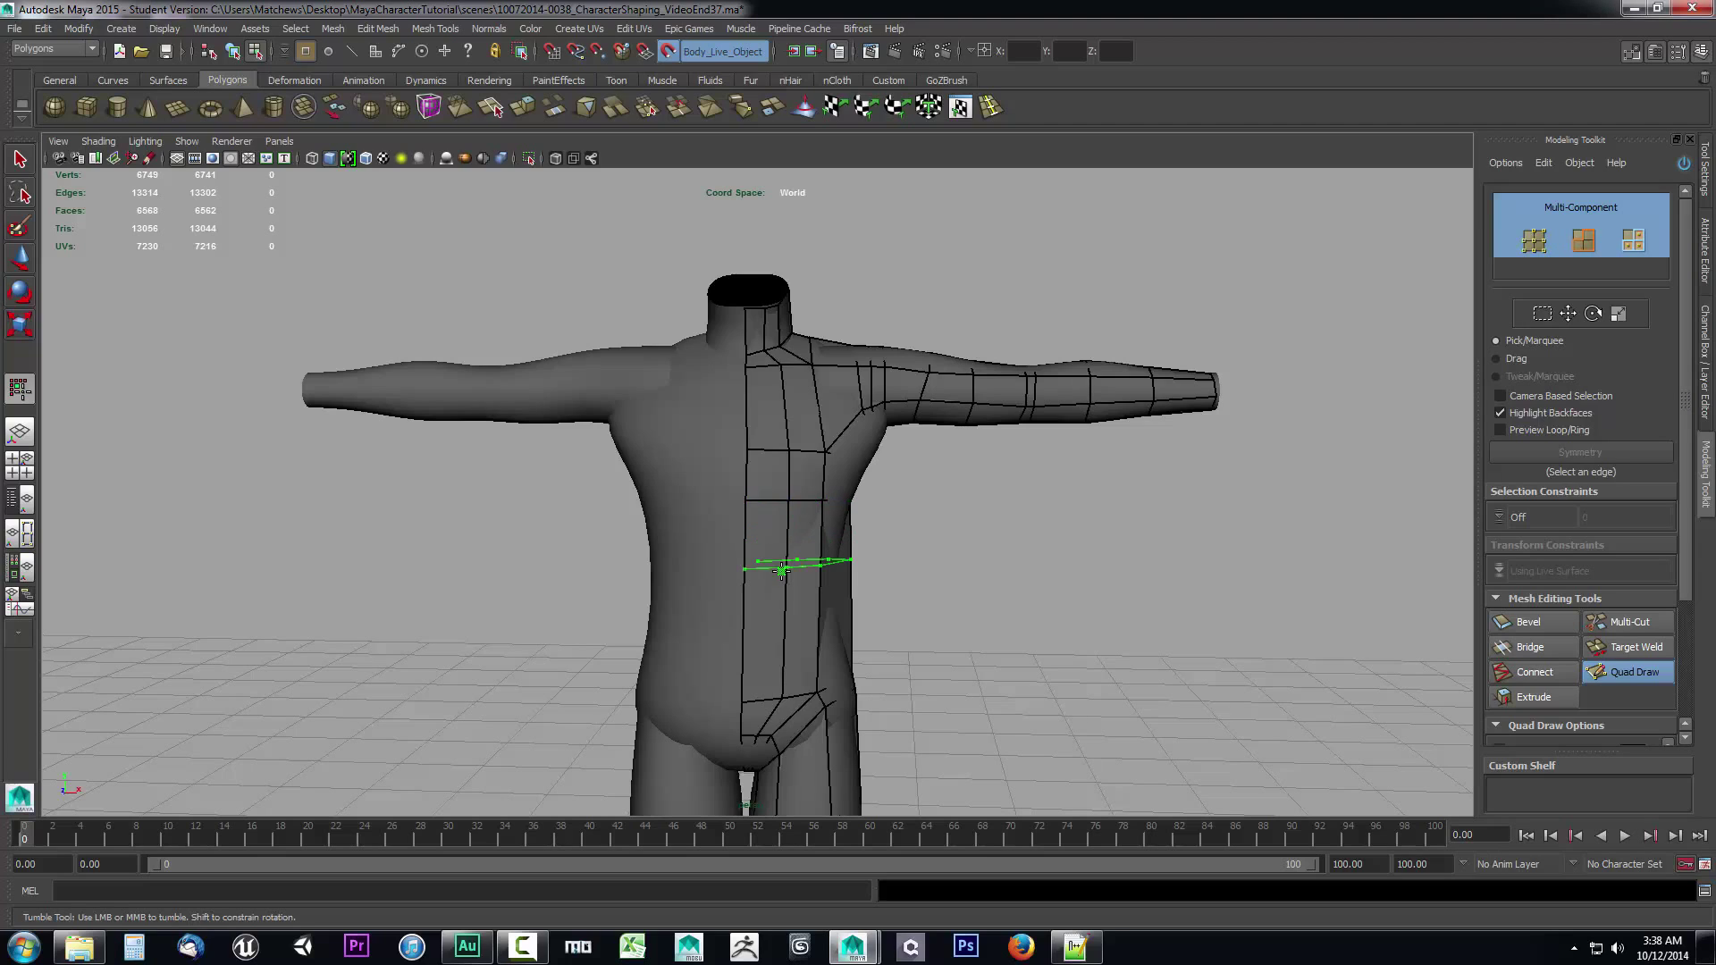
{"action": "left_click", "coordinate": [780, 565], "text": "ctrl"}
{"action": "left_click", "coordinate": [784, 616], "text": "ctrl"}
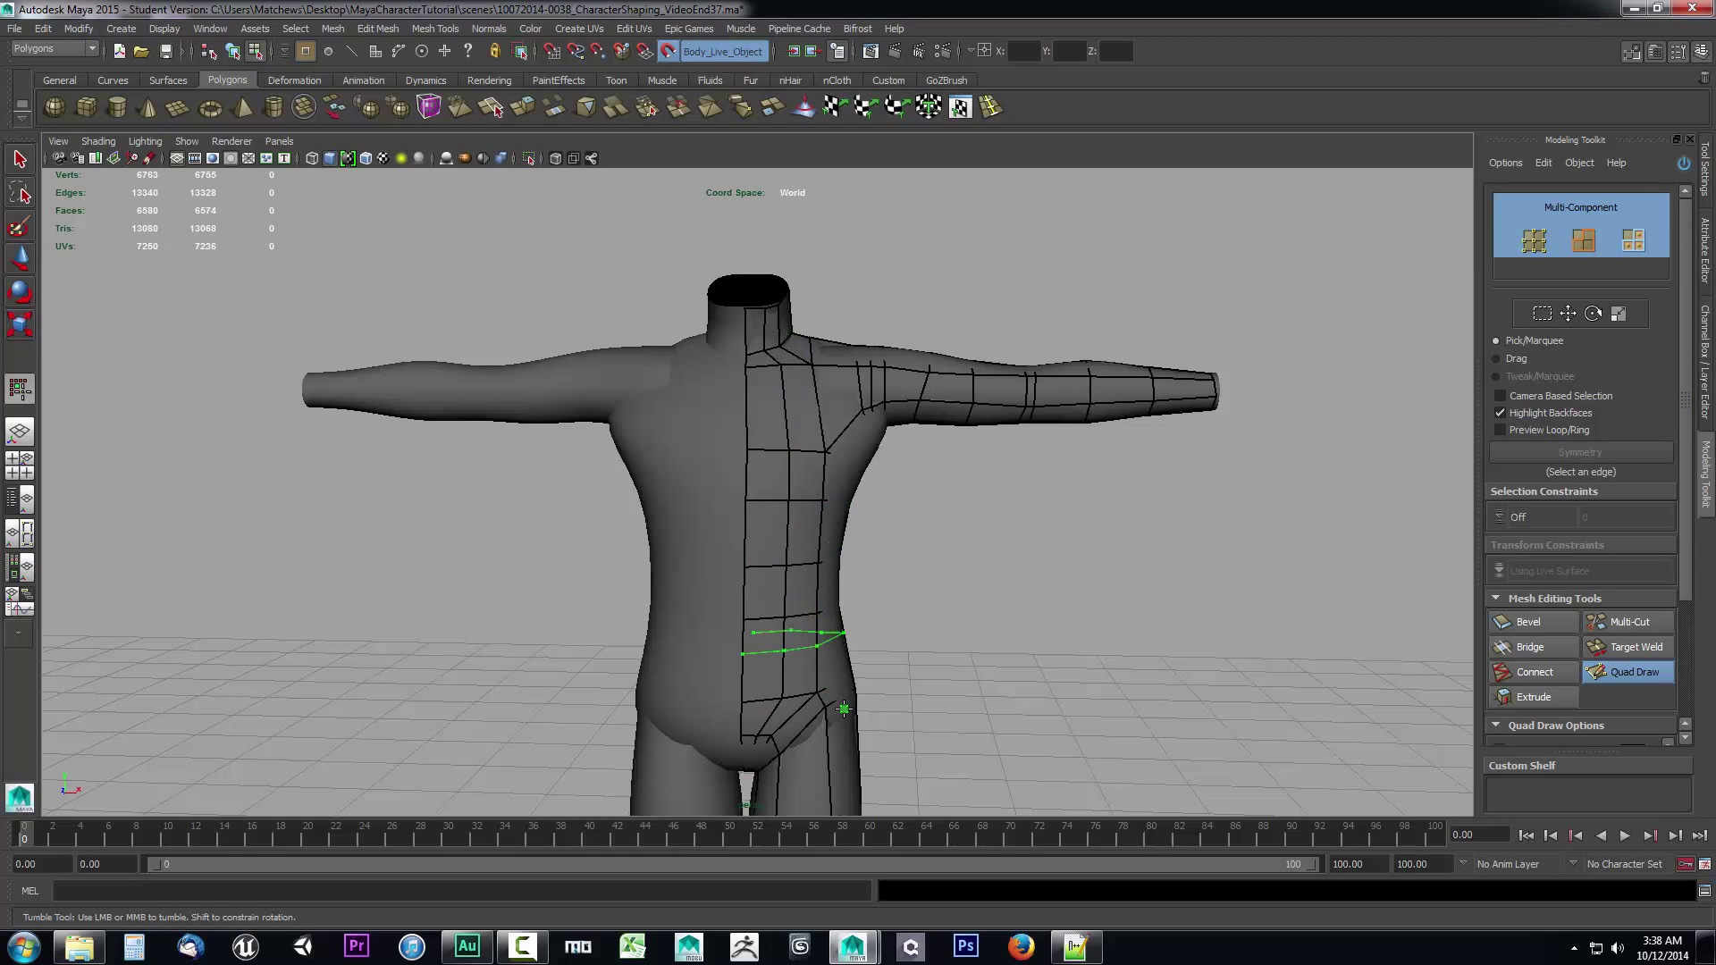
{"action": "left_click", "coordinate": [786, 616], "text": "ctrl+shift"}
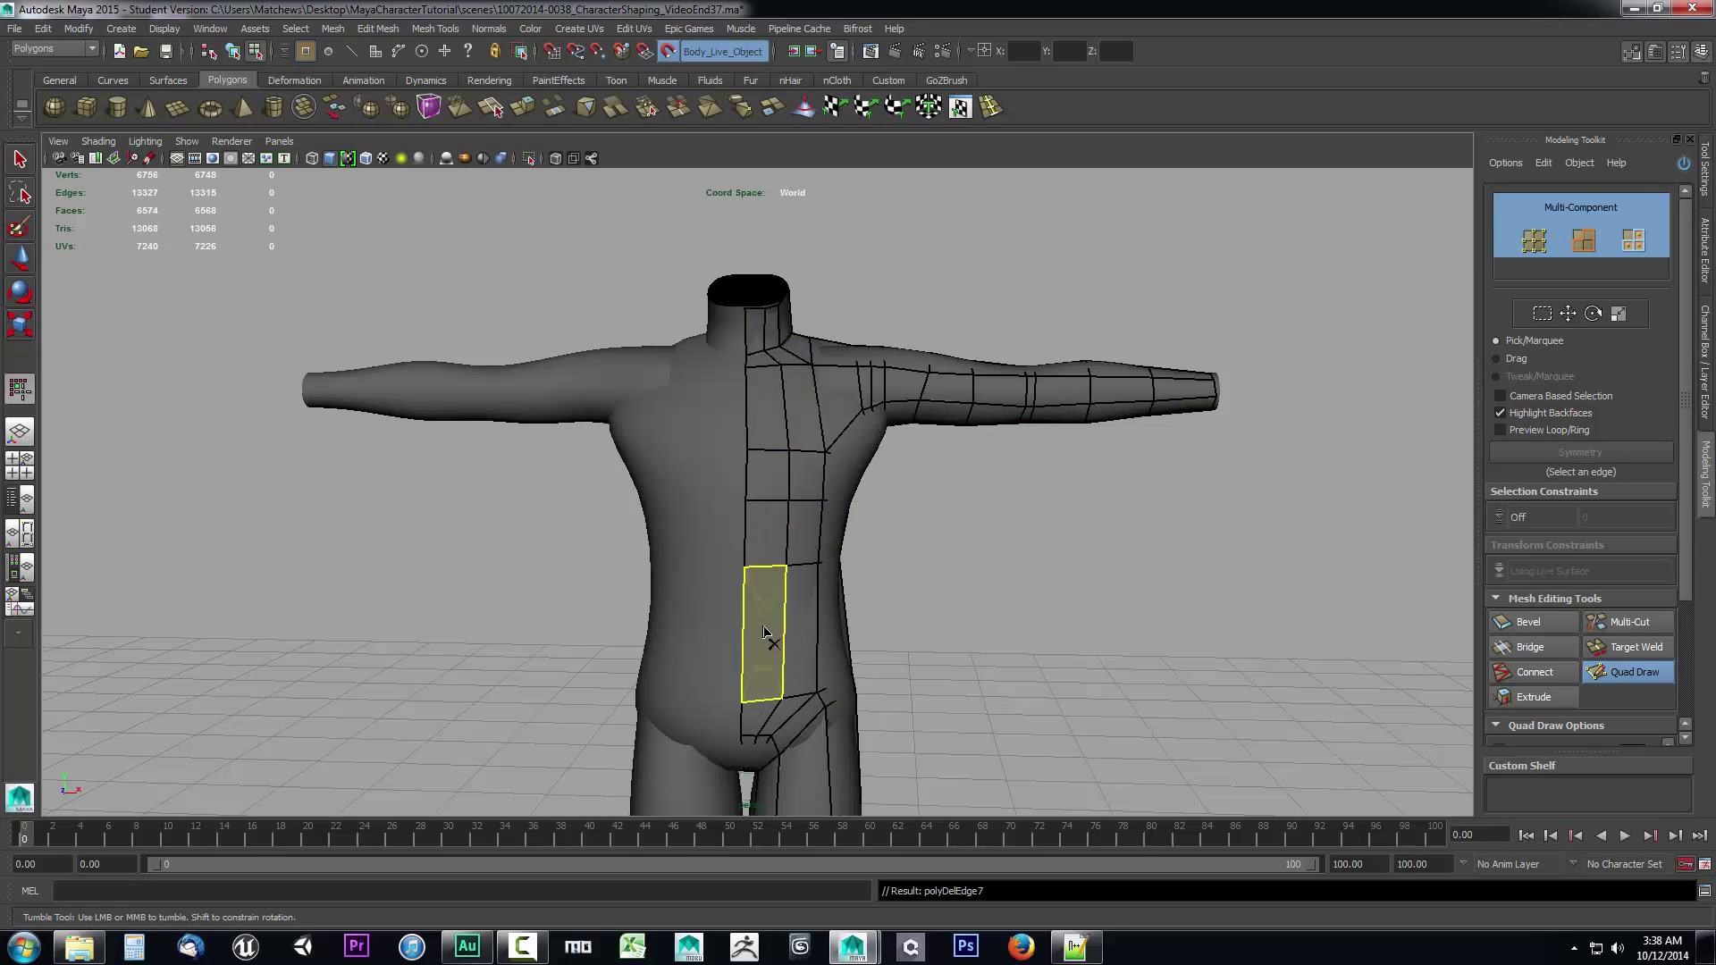
{"action": "left_click", "coordinate": [762, 636], "text": "ctrl"}
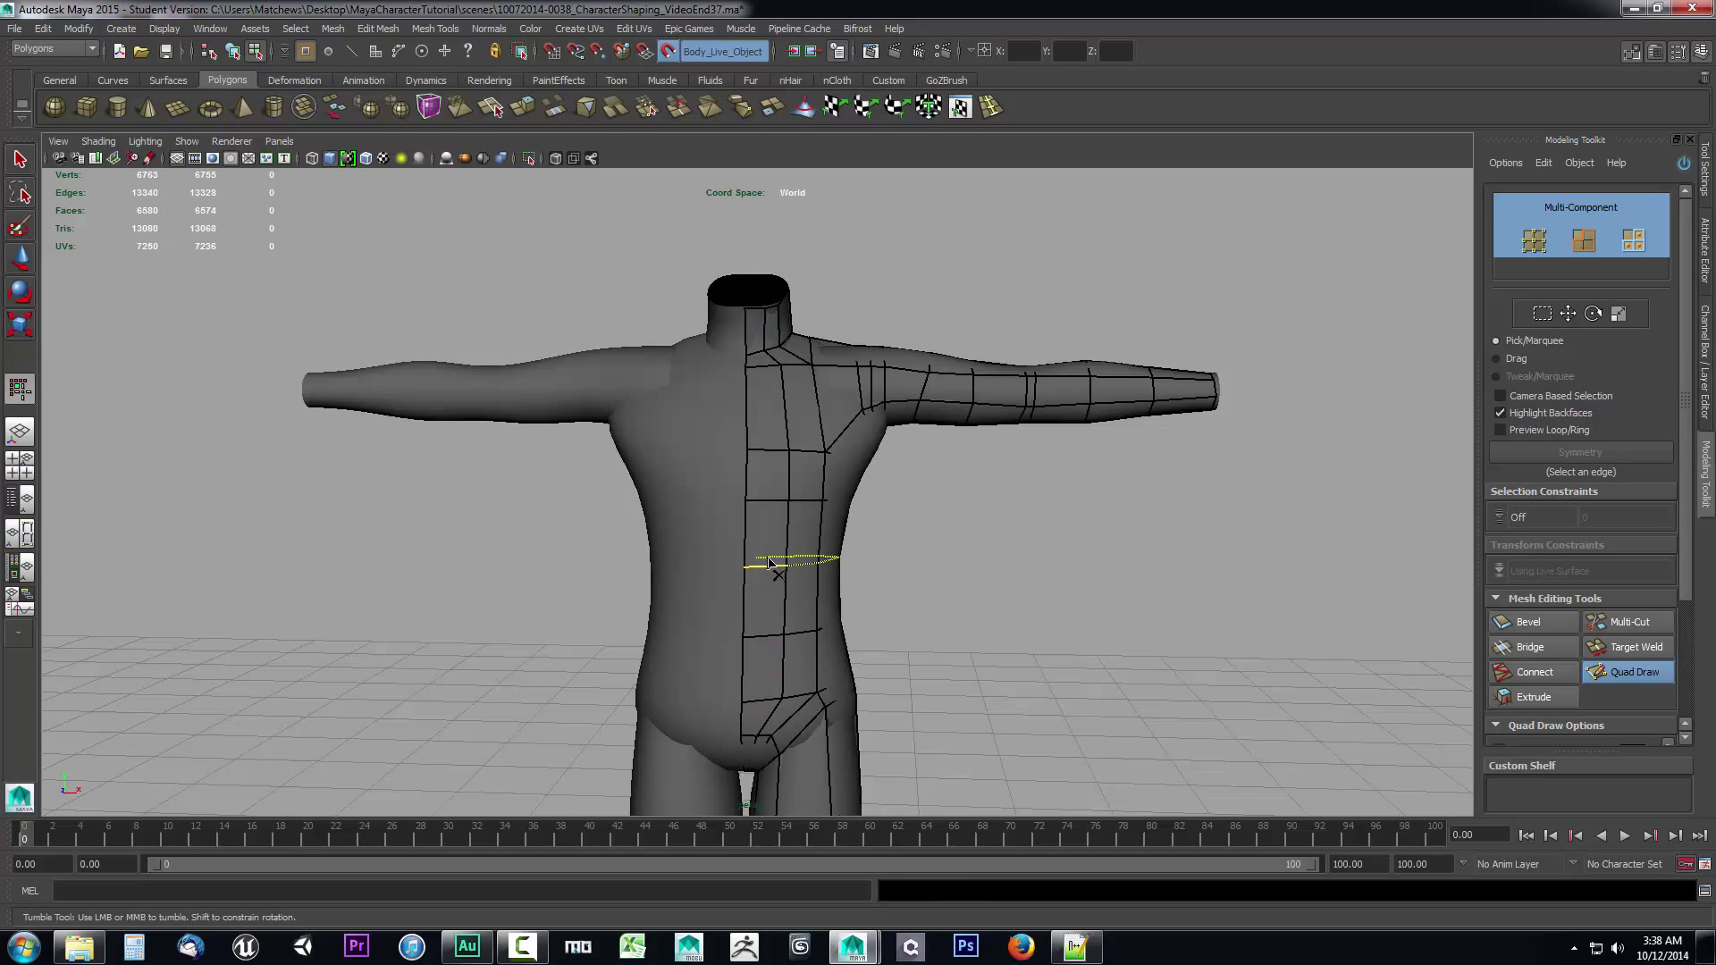
Adjust the vertices around the armpit and down the chest and abdomen to even out the quad spacing.
{"action": "left_click_drag", "start_coordinate": [1023, 586], "coordinate": [875, 573], "text": "alt"}
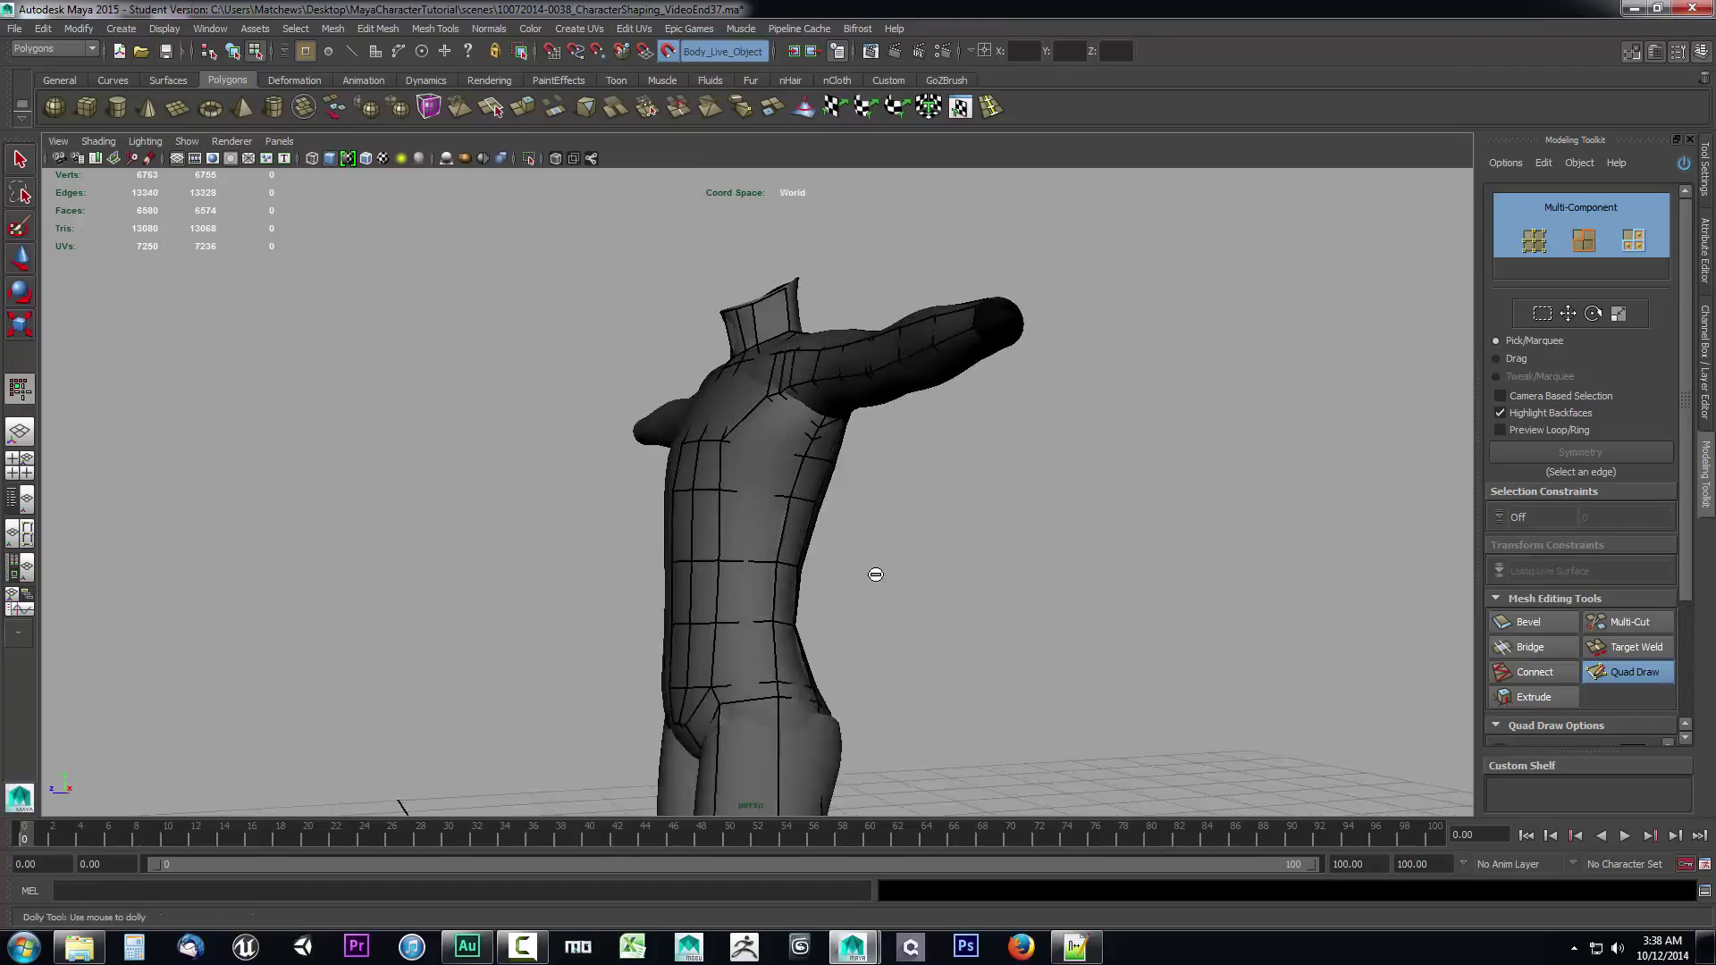
{"action": "right_click_drag", "start_coordinate": [876, 573], "coordinate": [902, 576], "text": "alt"}
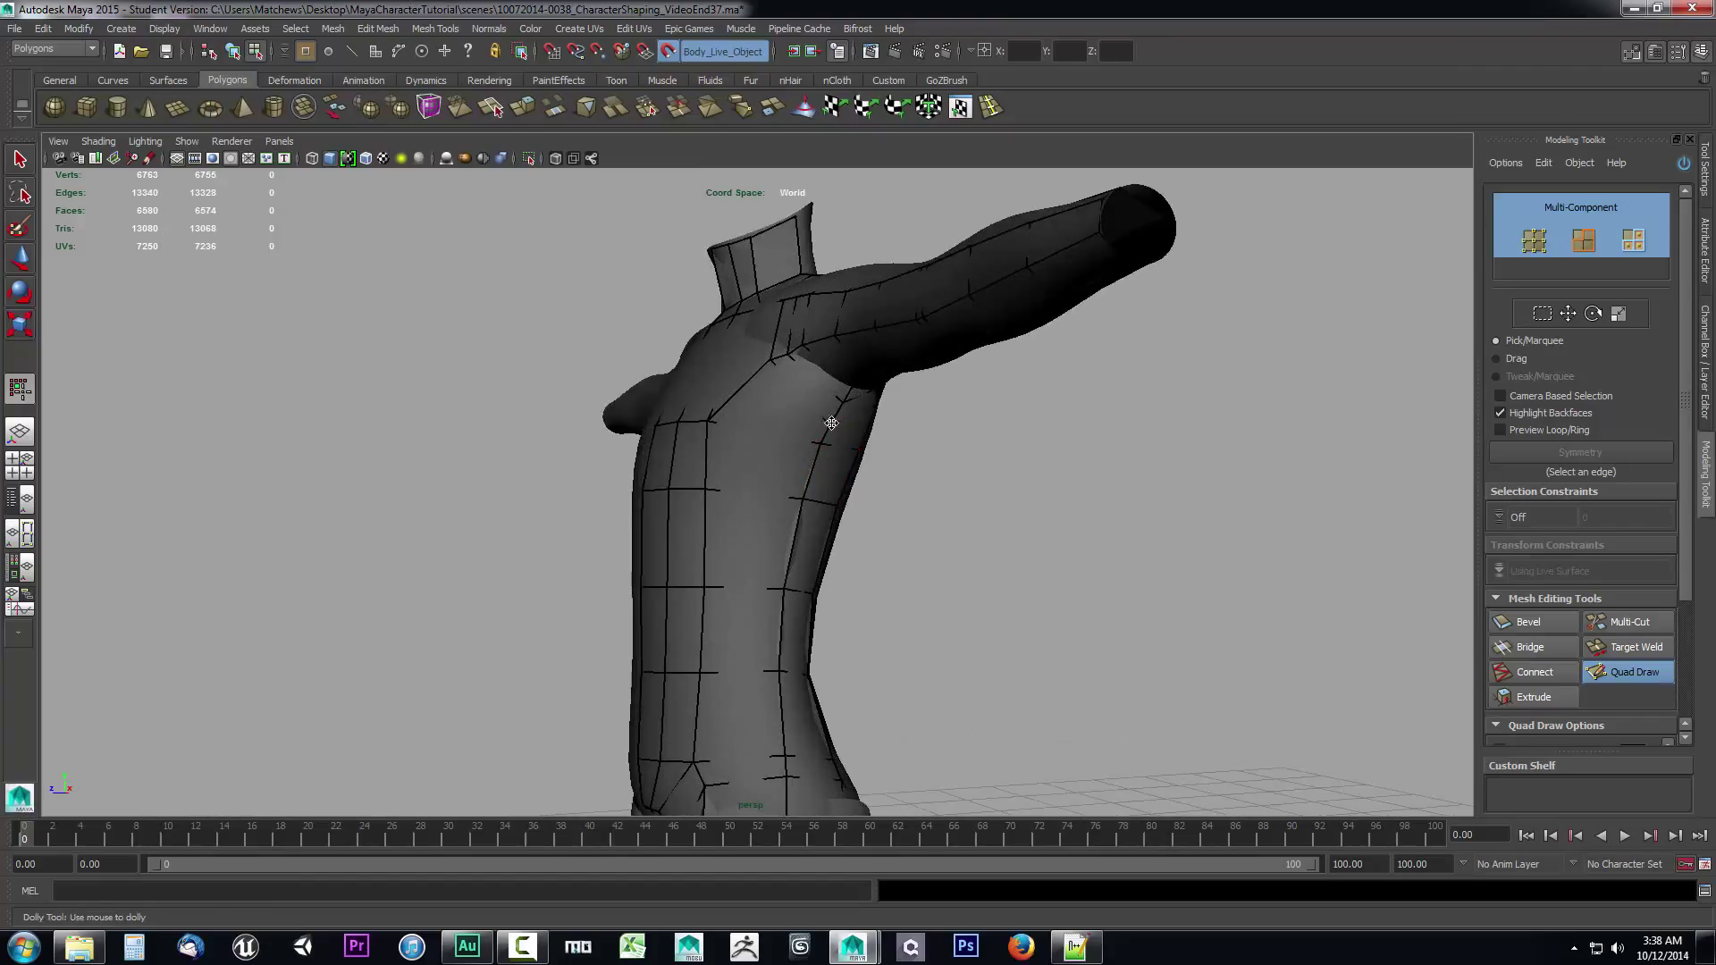
{"action": "mouse_move", "coordinate": [831, 423]}
{"action": "left_mouse_down", "text": "alt"}
{"action": "mouse_move", "coordinate": [938, 498]}
{"action": "mouse_move", "coordinate": [828, 393]}
{"action": "mouse_move", "coordinate": [888, 435]}
{"action": "mouse_move", "coordinate": [867, 414]}
{"action": "left_mouse_up", "text": "alt"}
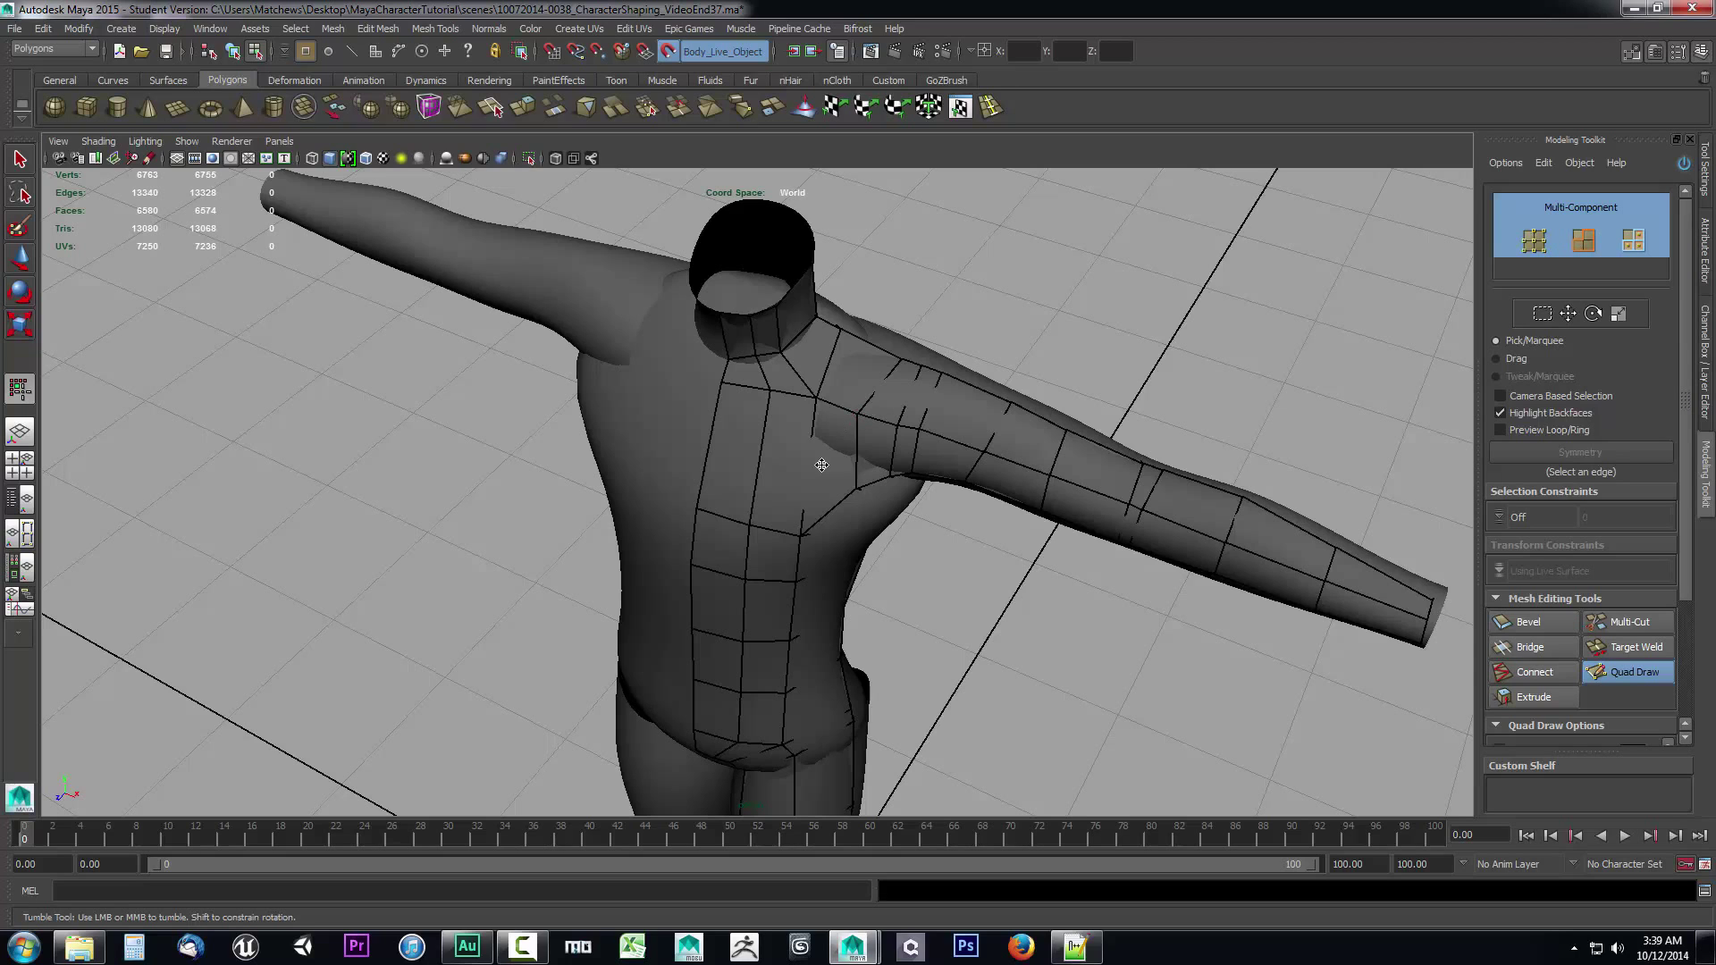
{"action": "mouse_move", "coordinate": [792, 586]}
{"action": "left_mouse_down", "text": "alt"}
{"action": "mouse_move", "coordinate": [824, 497]}
{"action": "mouse_move", "coordinate": [831, 679]}
{"action": "left_mouse_up", "text": "alt"}
{"action": "left_click_drag", "start_coordinate": [768, 487], "coordinate": [769, 475], "text": "shift"}
{"action": "mouse_move", "coordinate": [758, 645]}
{"action": "left_mouse_down", "text": "shift"}
{"action": "mouse_move", "coordinate": [768, 538]}
{"action": "mouse_move", "coordinate": [752, 475]}
{"action": "left_mouse_up", "text": "shift"}
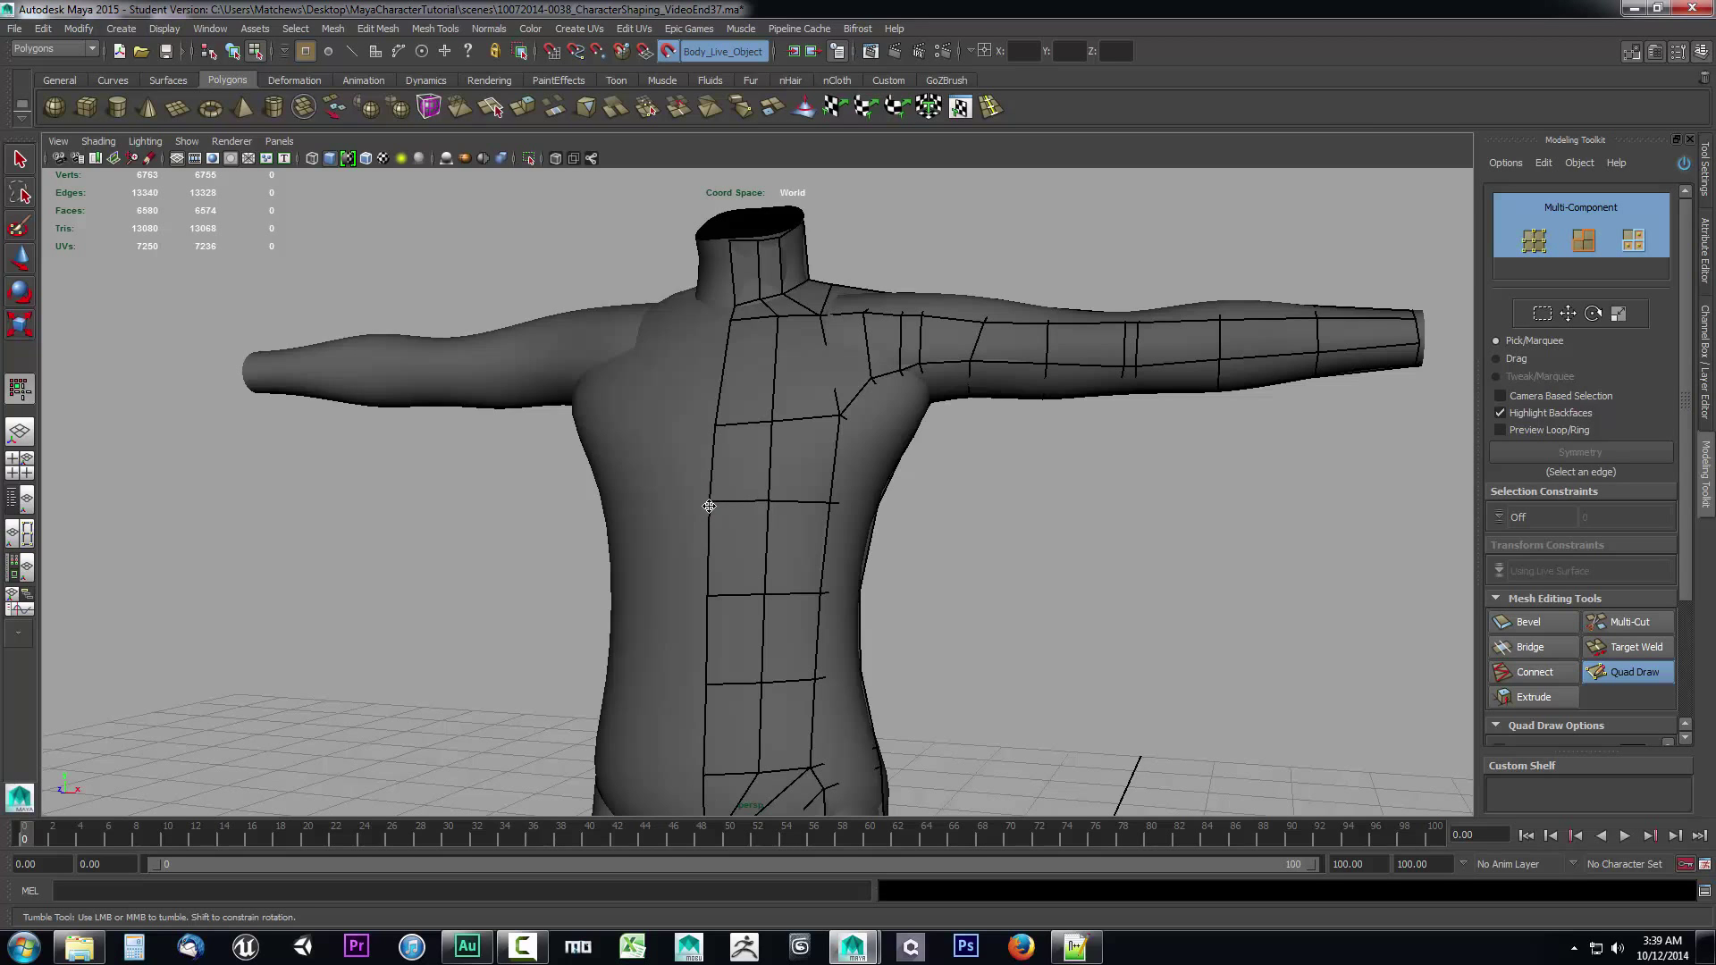
Relax and adjust the quads across the back and rear shoulder to smooth their edge flow.
{"action": "left_click_drag", "start_coordinate": [1027, 550], "coordinate": [763, 552], "text": "alt"}
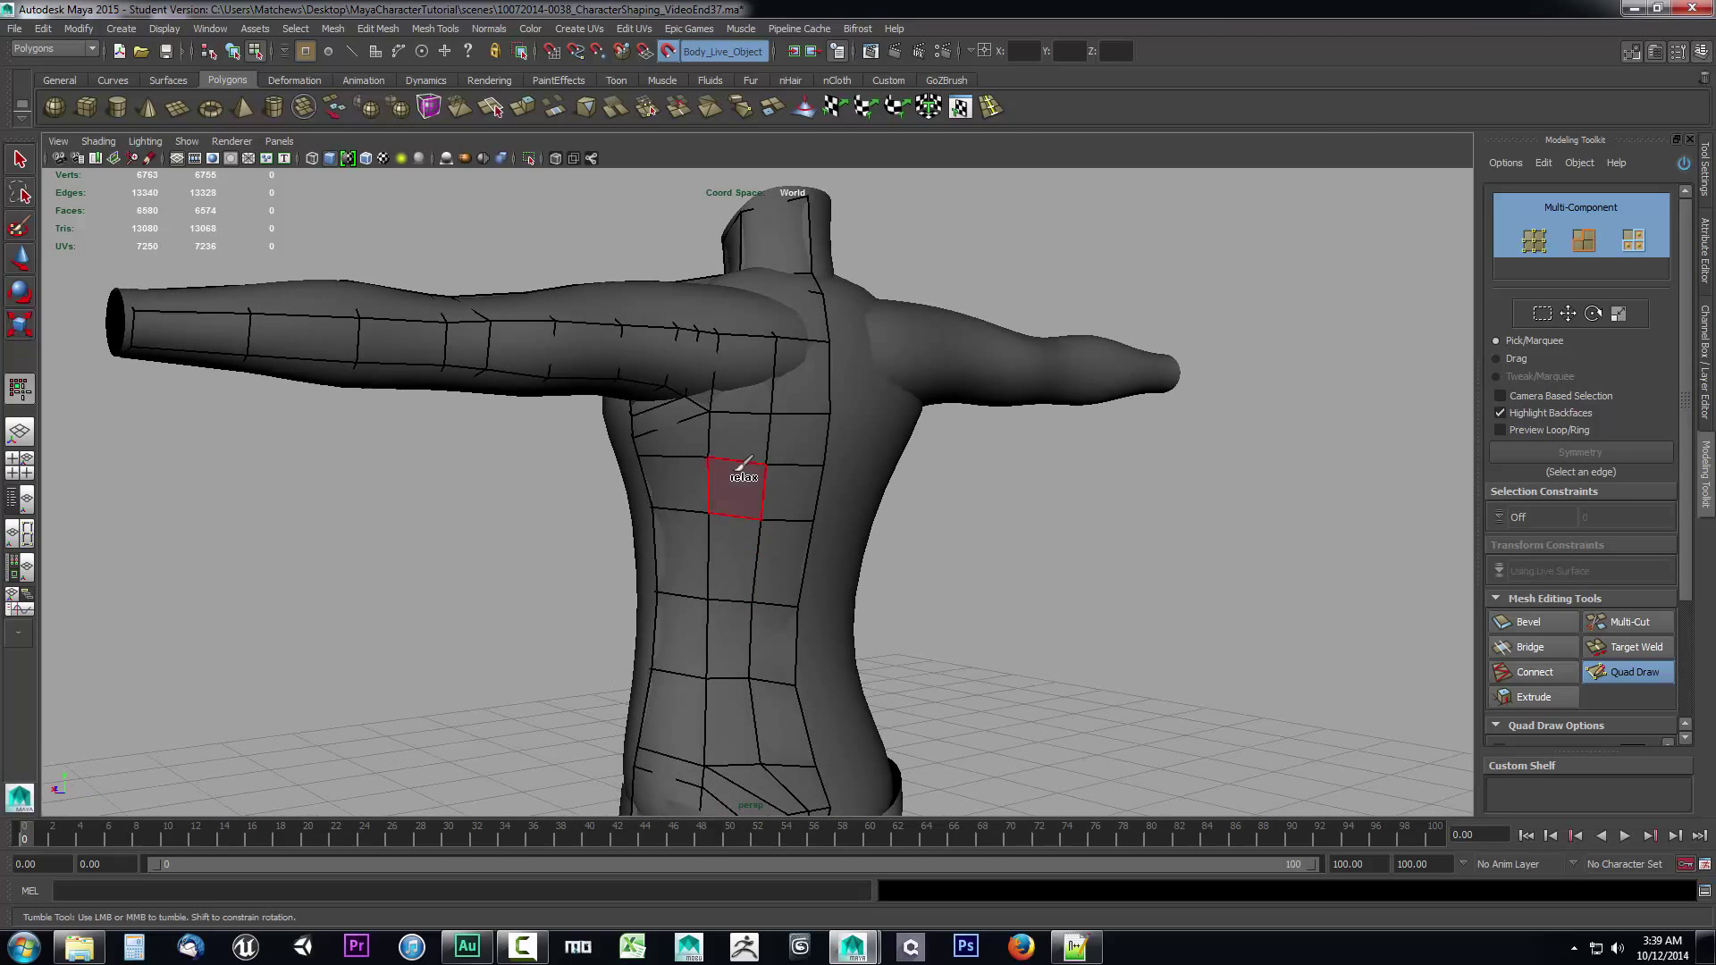
{"action": "left_click_drag", "start_coordinate": [805, 709], "coordinate": [766, 693], "text": "alt"}
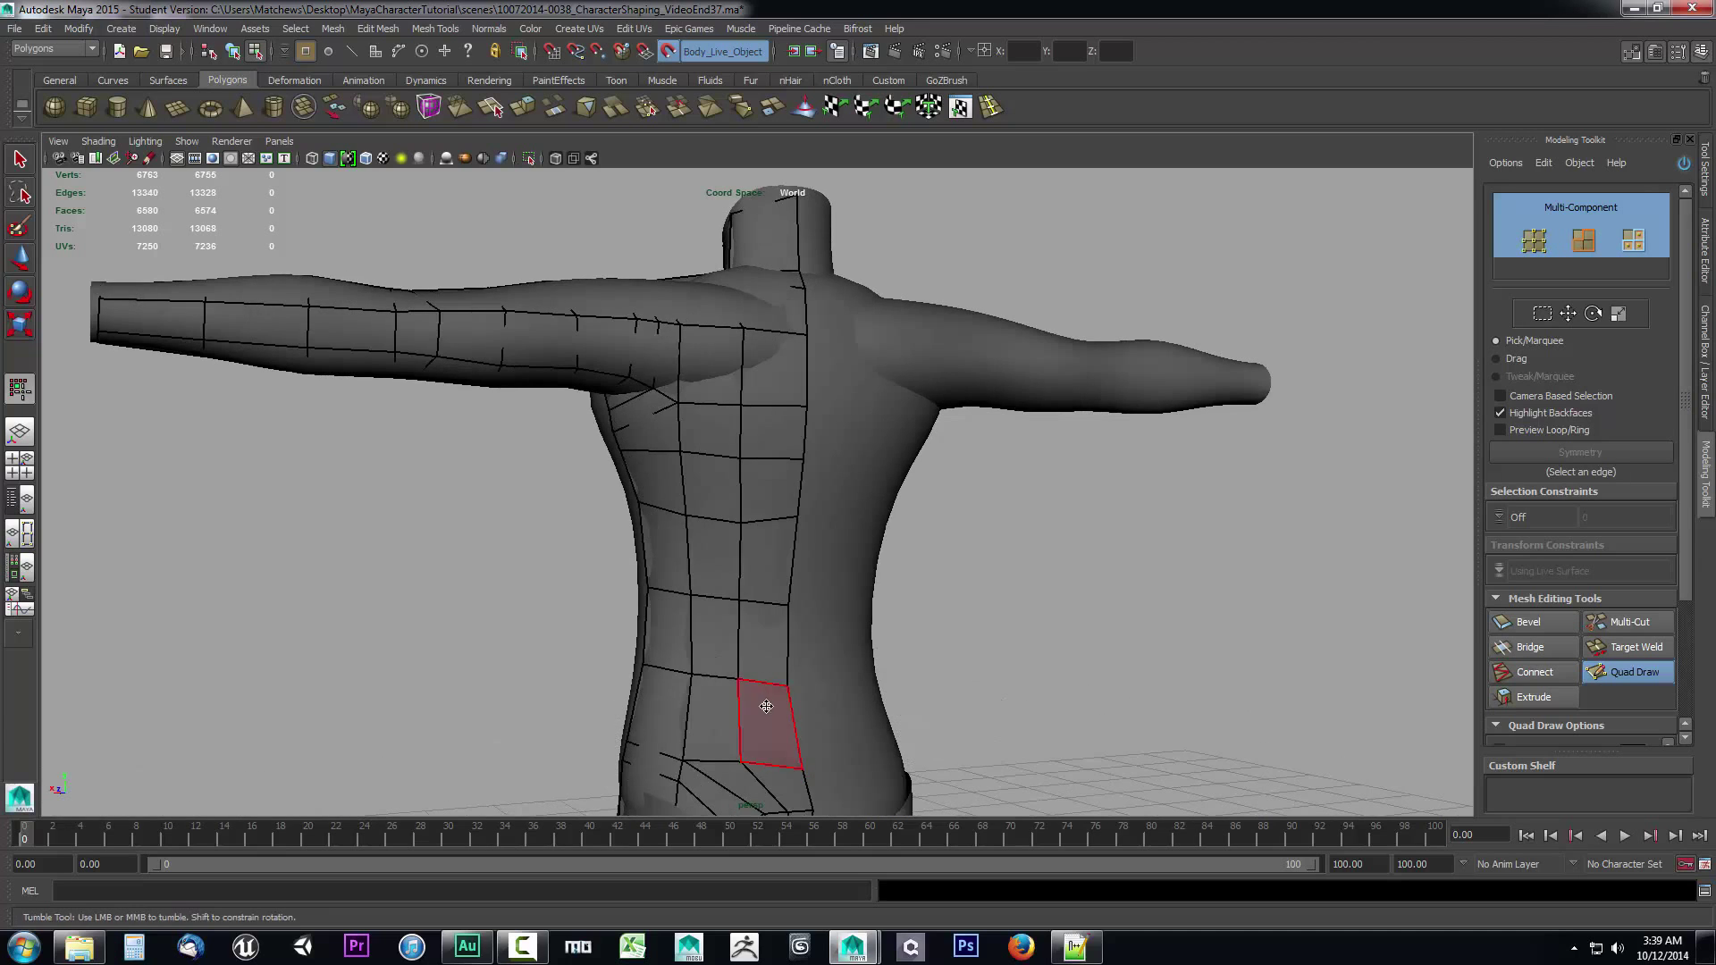
{"action": "left_click_drag", "start_coordinate": [712, 366], "coordinate": [734, 483], "text": "alt"}
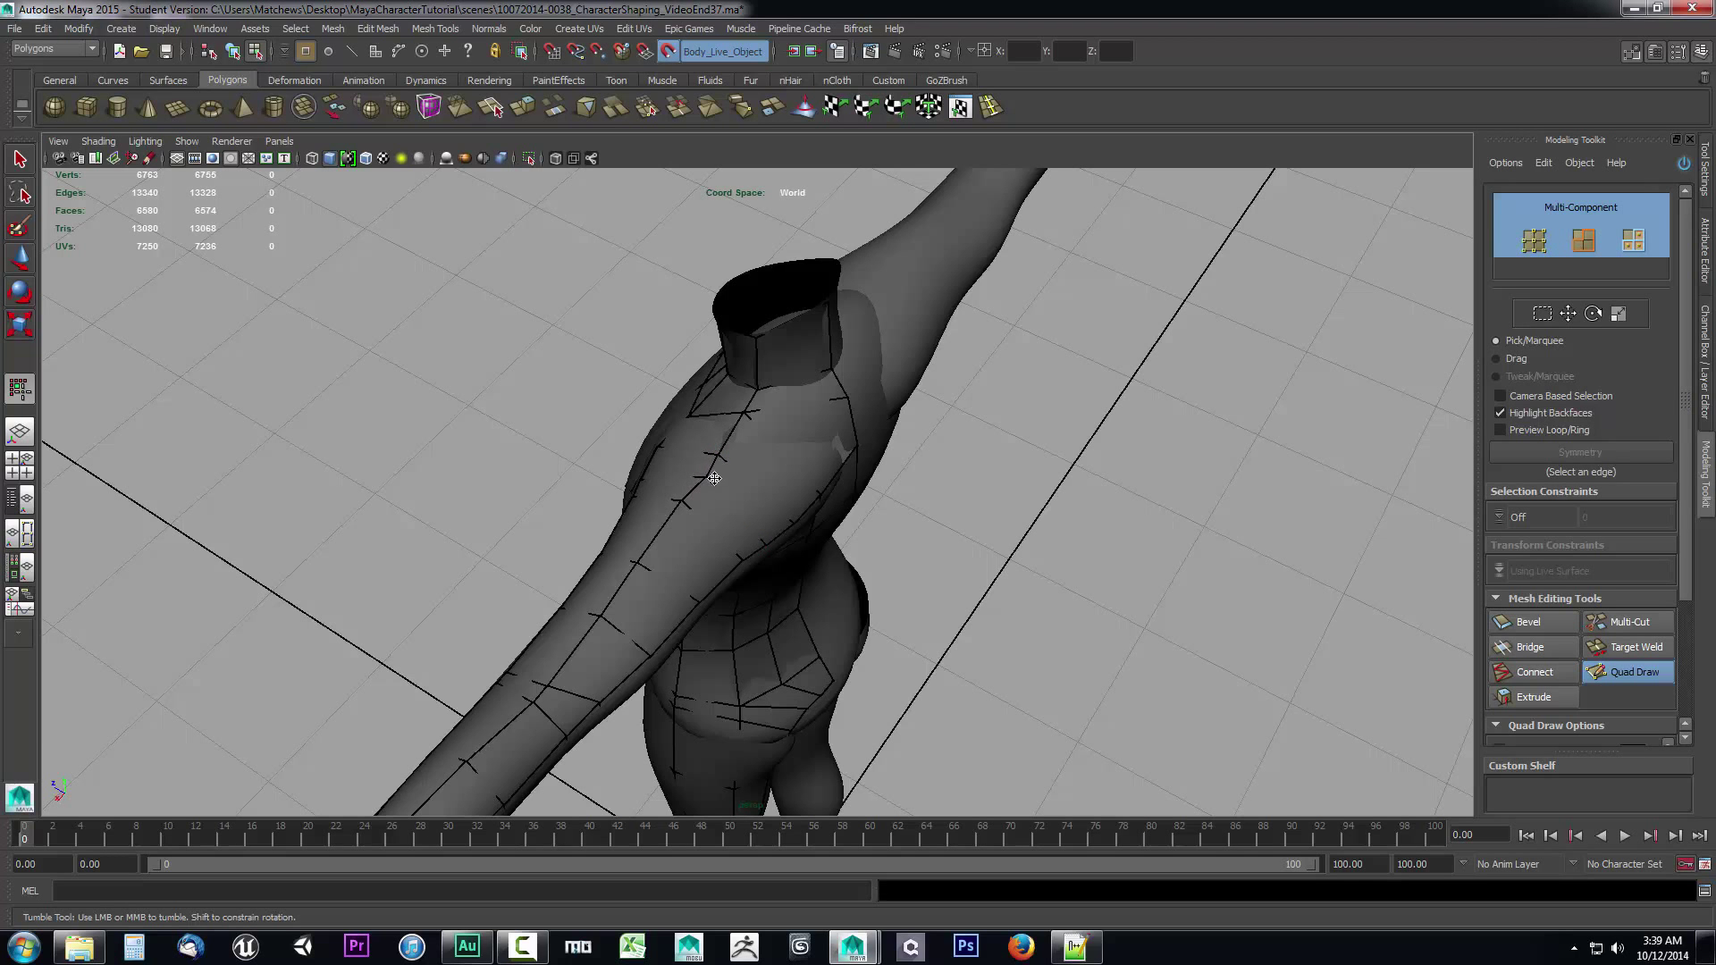
{"action": "left_click_drag", "start_coordinate": [707, 478], "coordinate": [1015, 490], "text": "alt"}
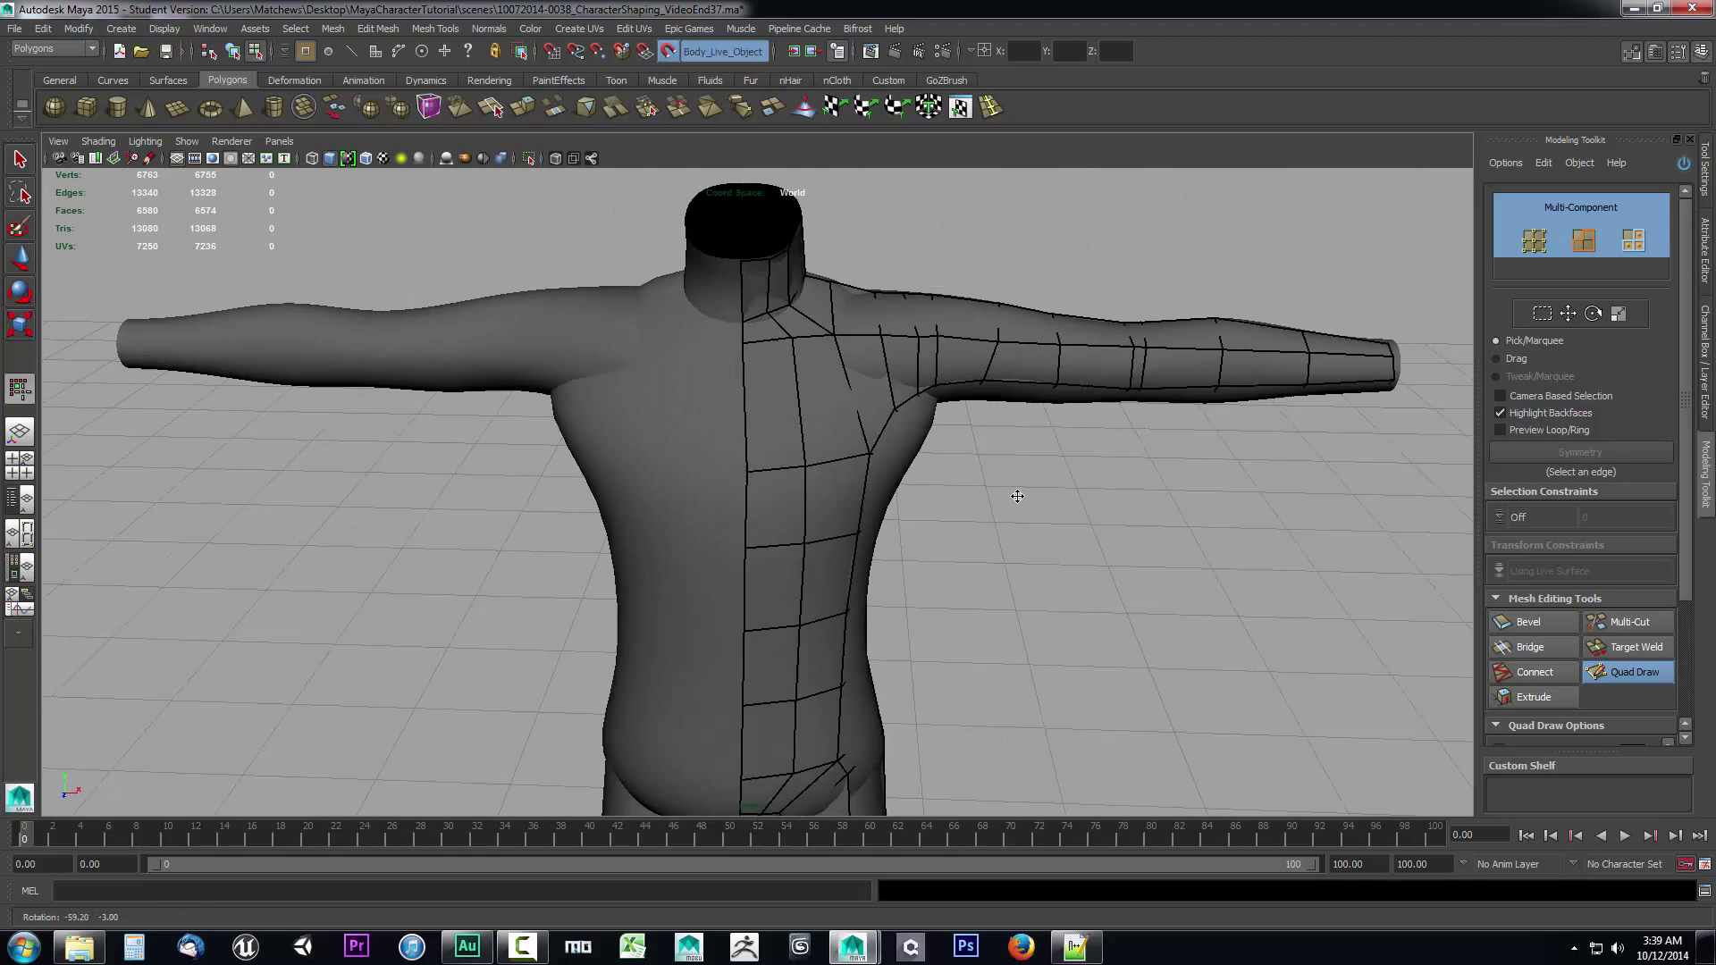
{"action": "middle_click_drag", "start_coordinate": [1015, 491], "coordinate": [977, 542], "text": "alt"}
{"action": "mouse_move", "coordinate": [978, 543]}
{"action": "left_mouse_down", "text": "alt"}
{"action": "mouse_move", "coordinate": [951, 539]}
{"action": "mouse_move", "coordinate": [966, 590]}
{"action": "mouse_move", "coordinate": [805, 561]}
{"action": "mouse_move", "coordinate": [984, 575]}
{"action": "left_mouse_up", "text": "alt"}
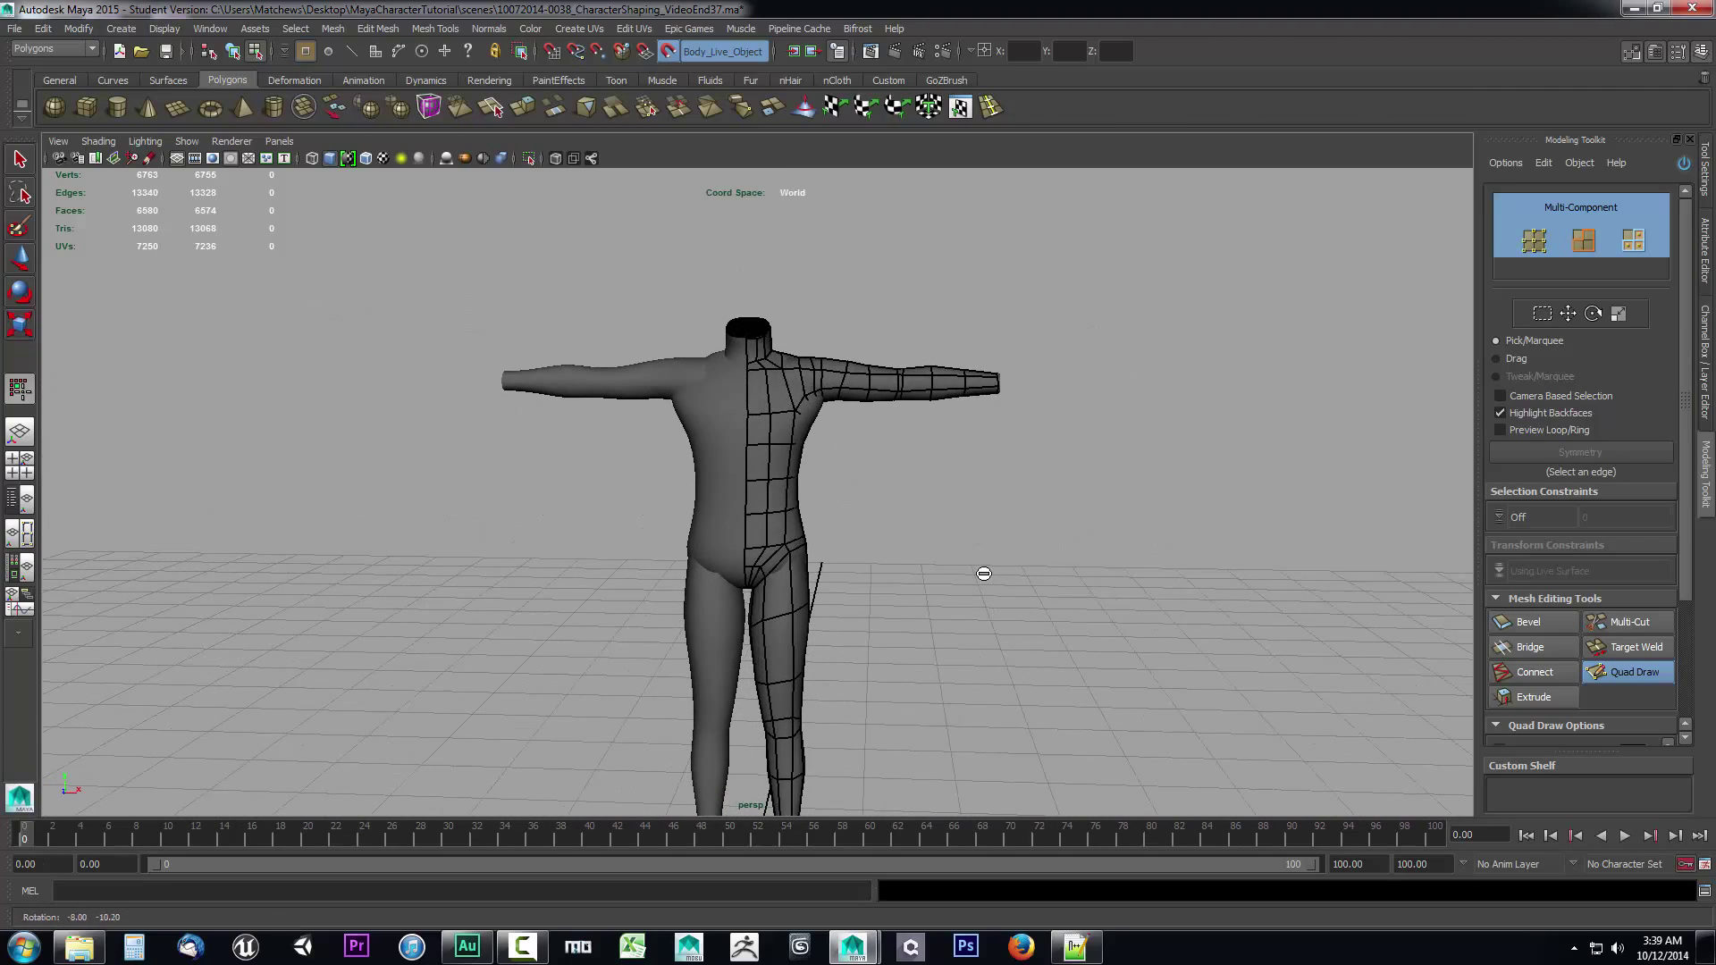